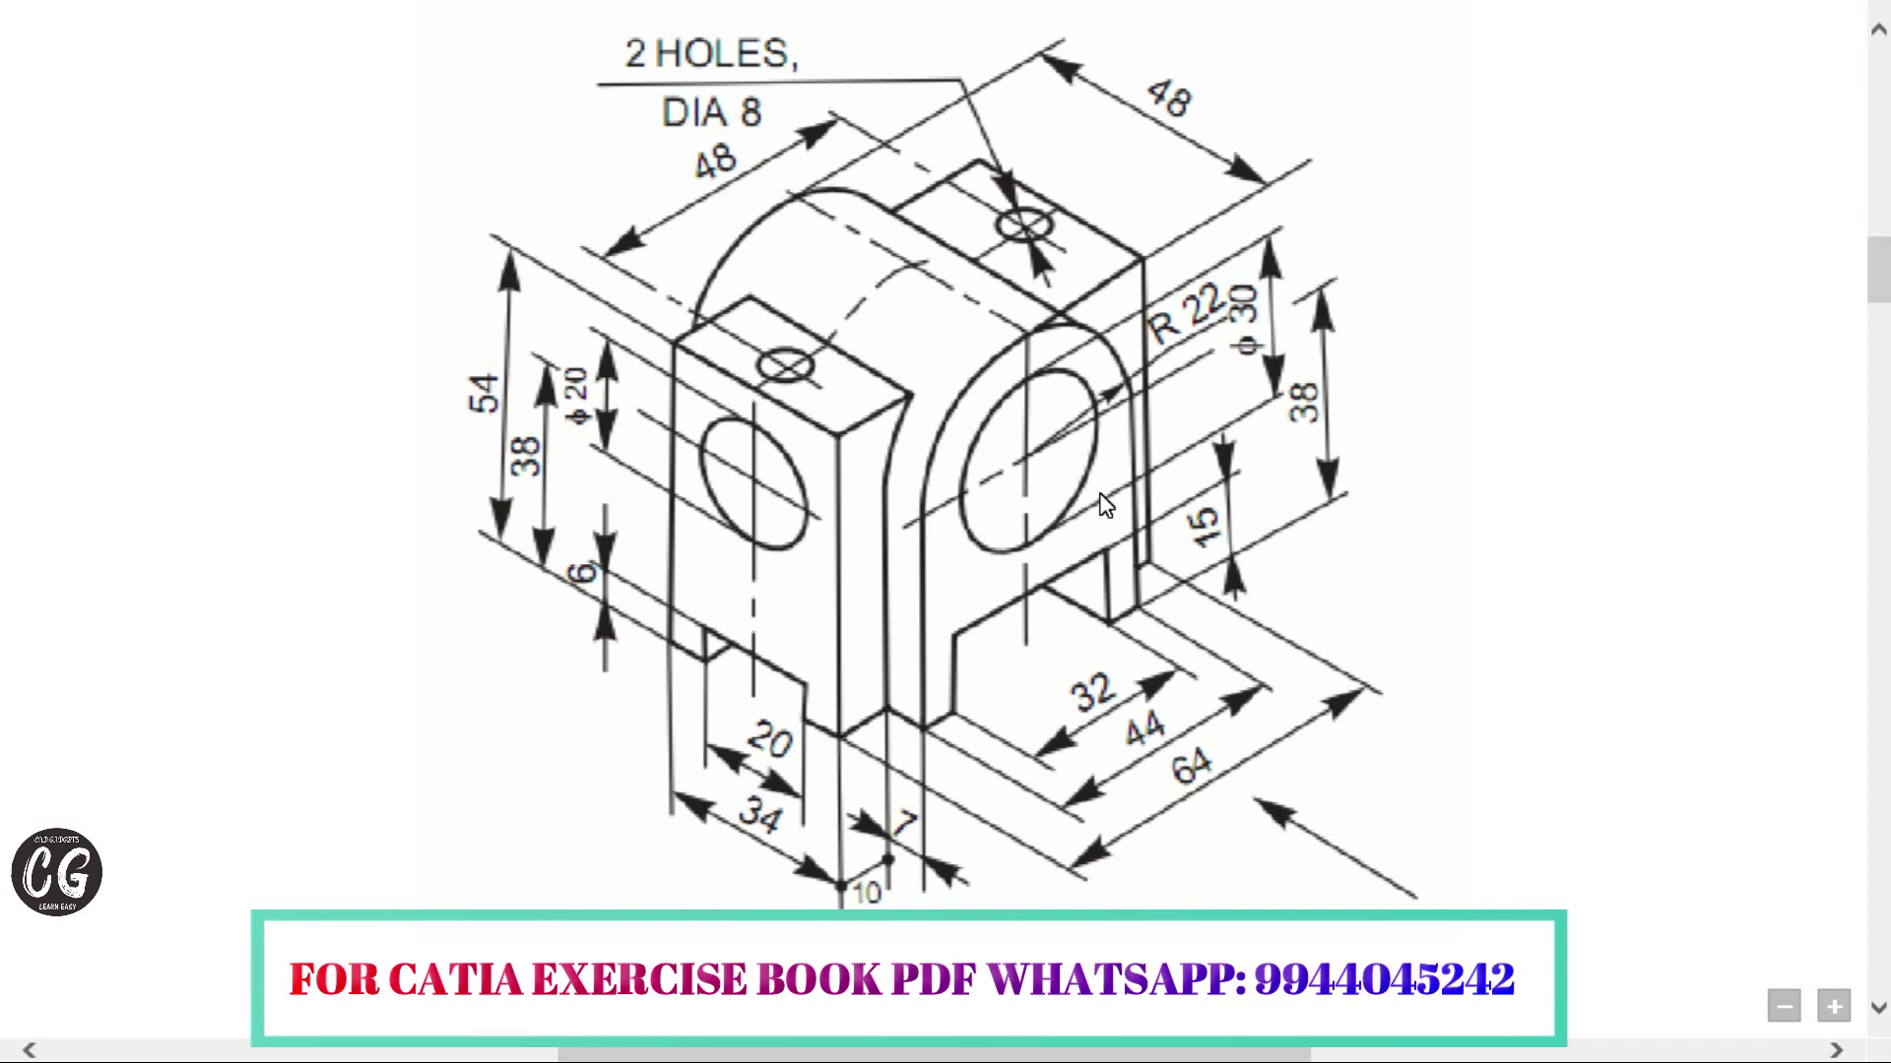
Leave the dimensioned bracket drawing and return to the CATIA V5 window
key("alt+Tab")
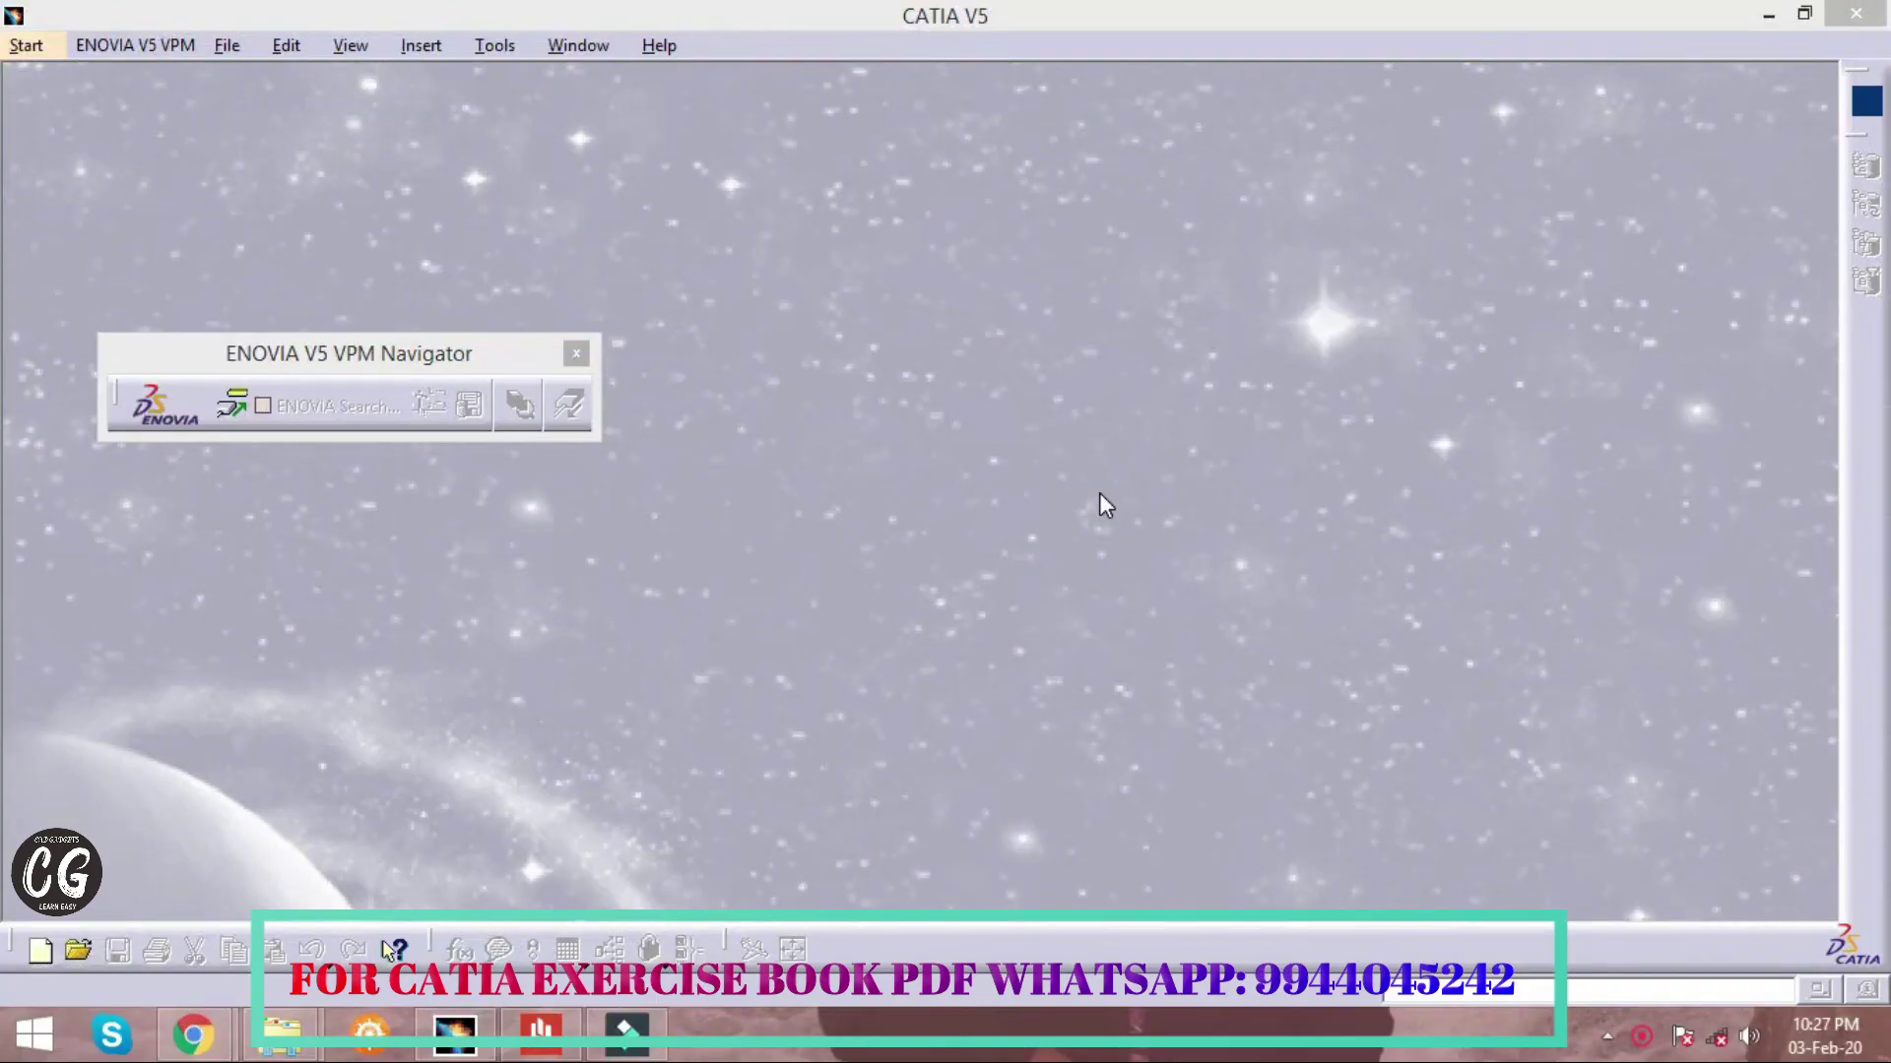
Create a new Part document, Part1, via File > New and start a sketch on the xy plane
left_click(226, 45)
left_click(252, 79)
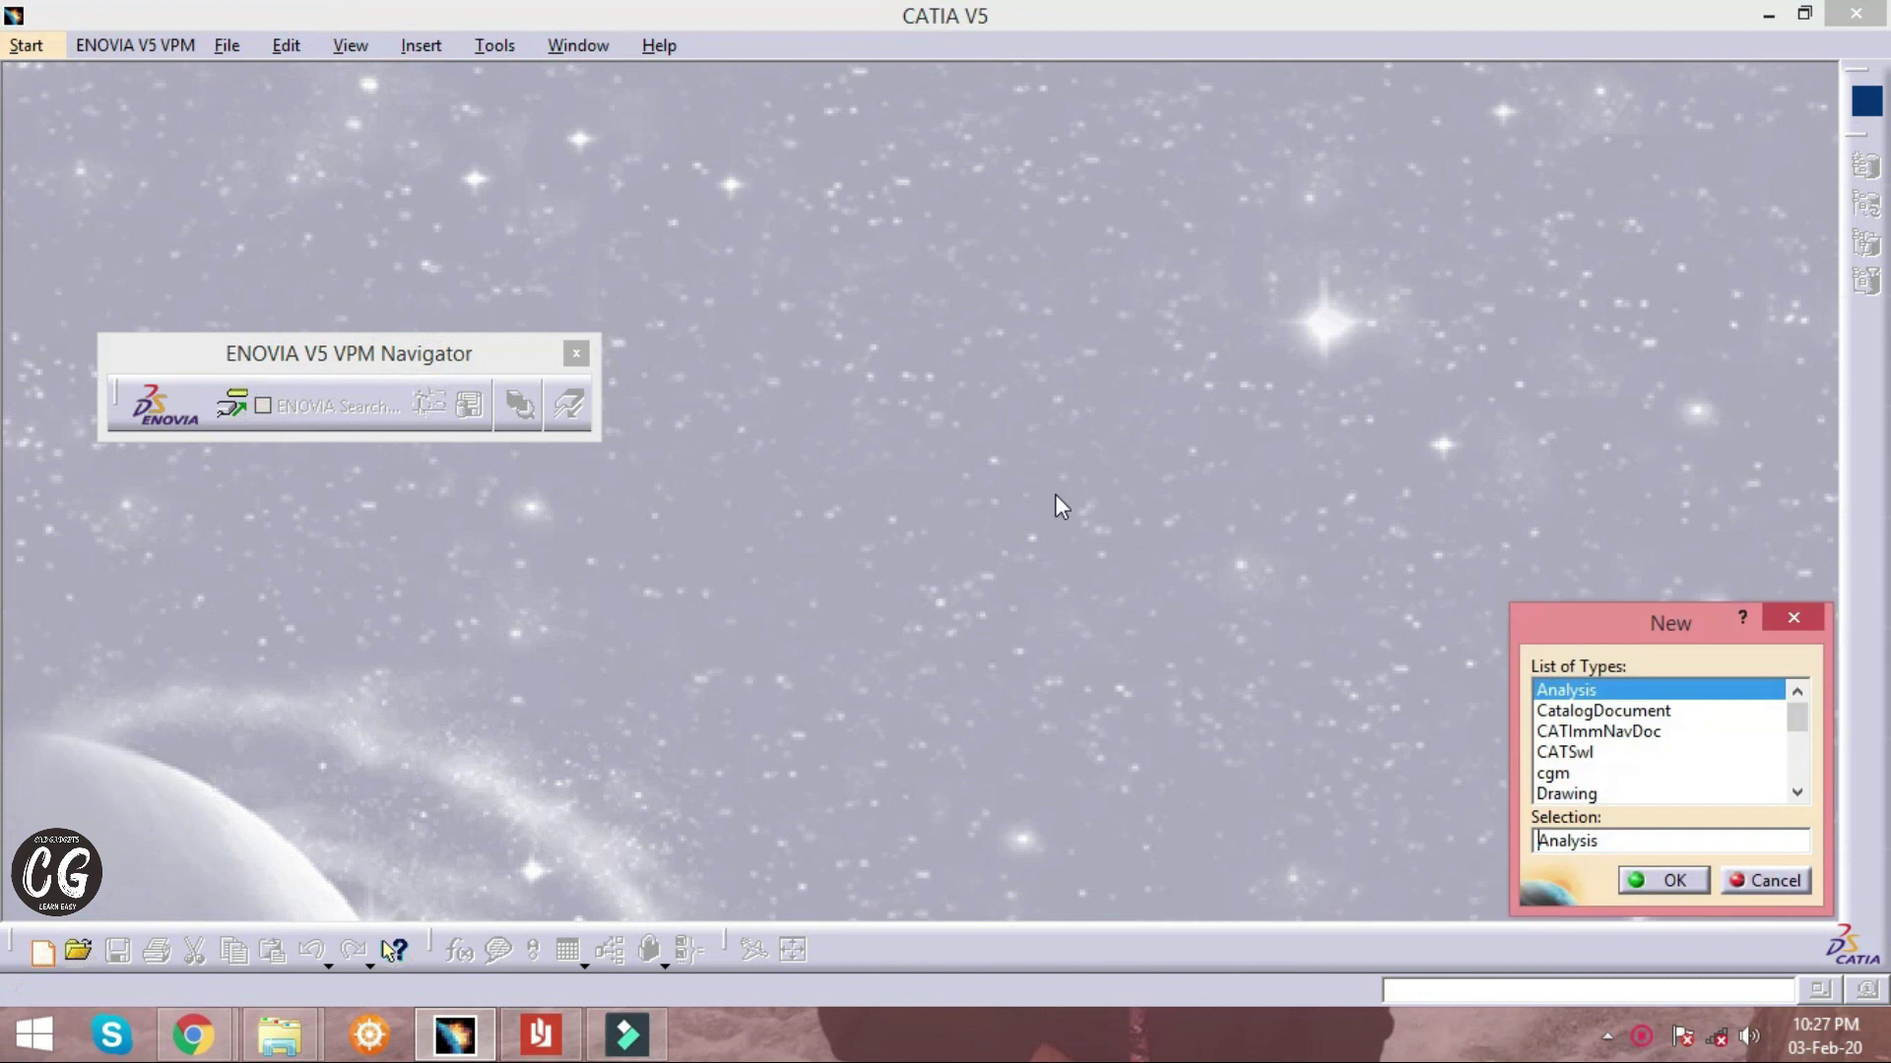
left_click_drag(1800, 729, 1800, 775)
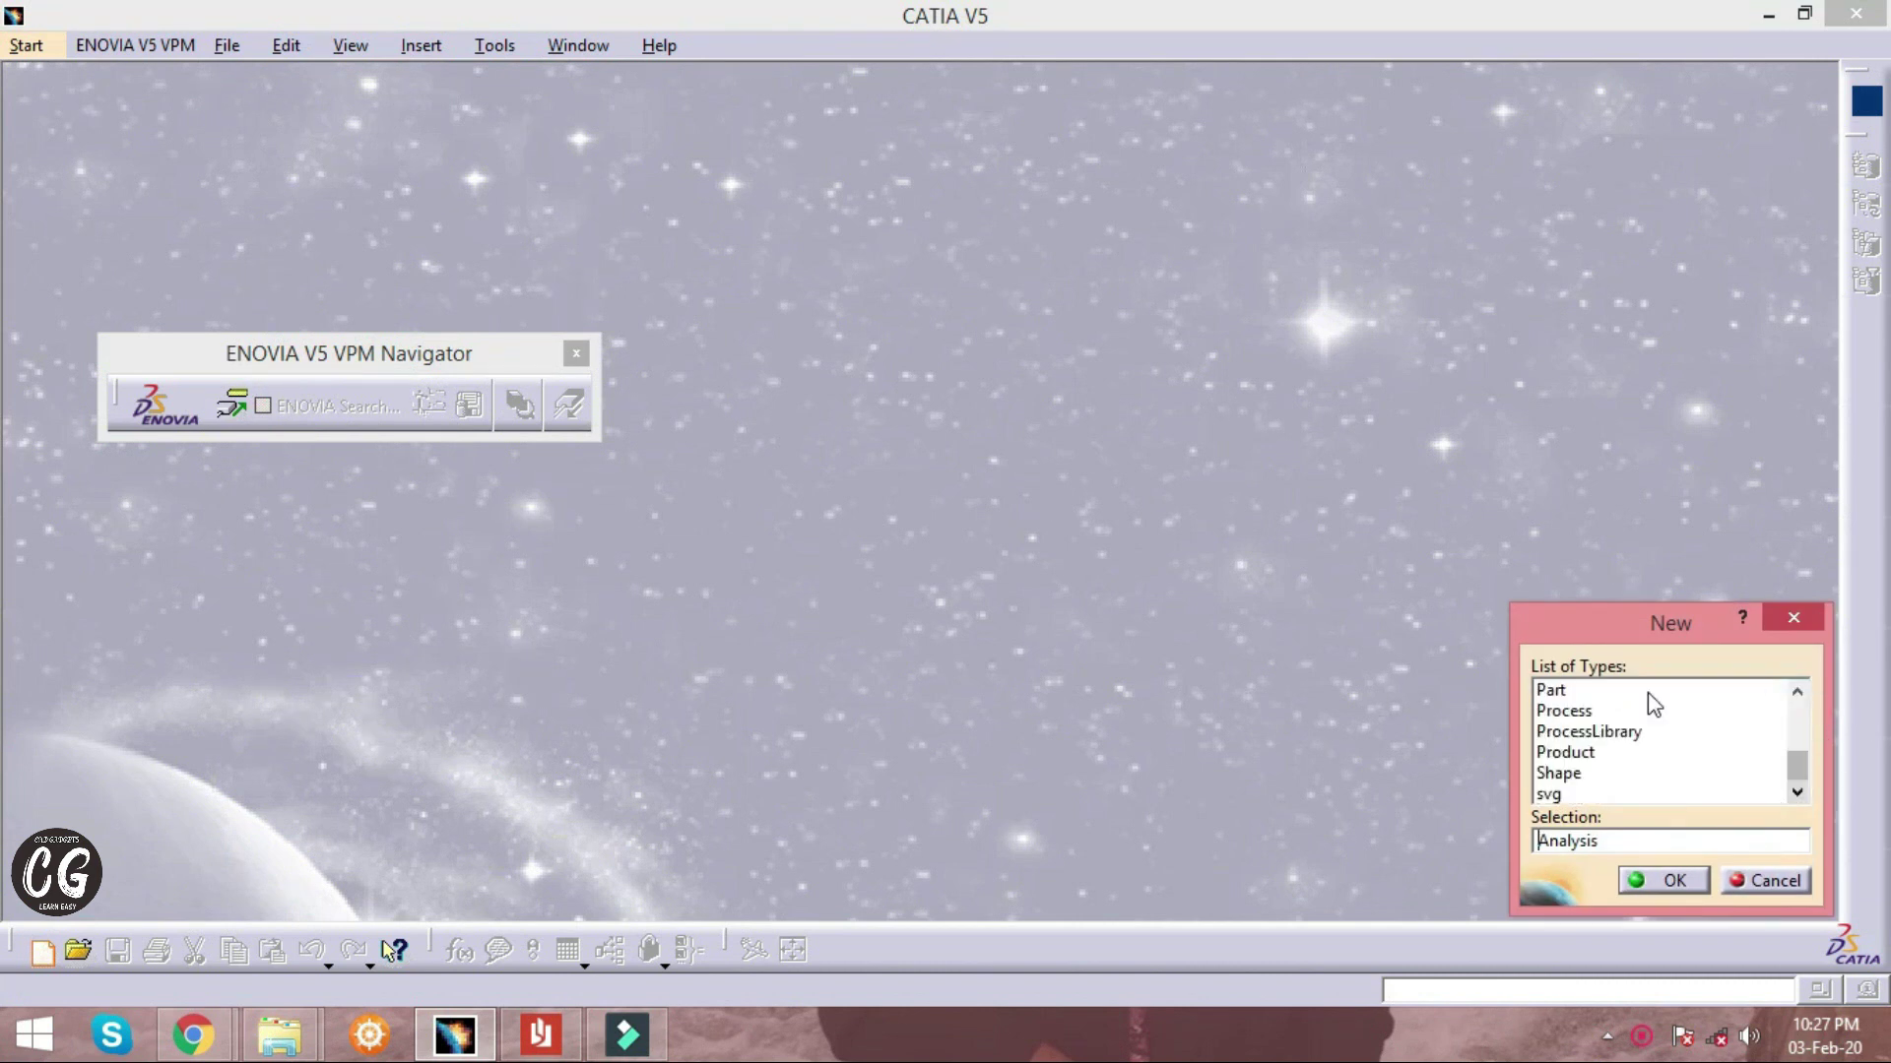
left_click(1567, 690)
left_click(1675, 879)
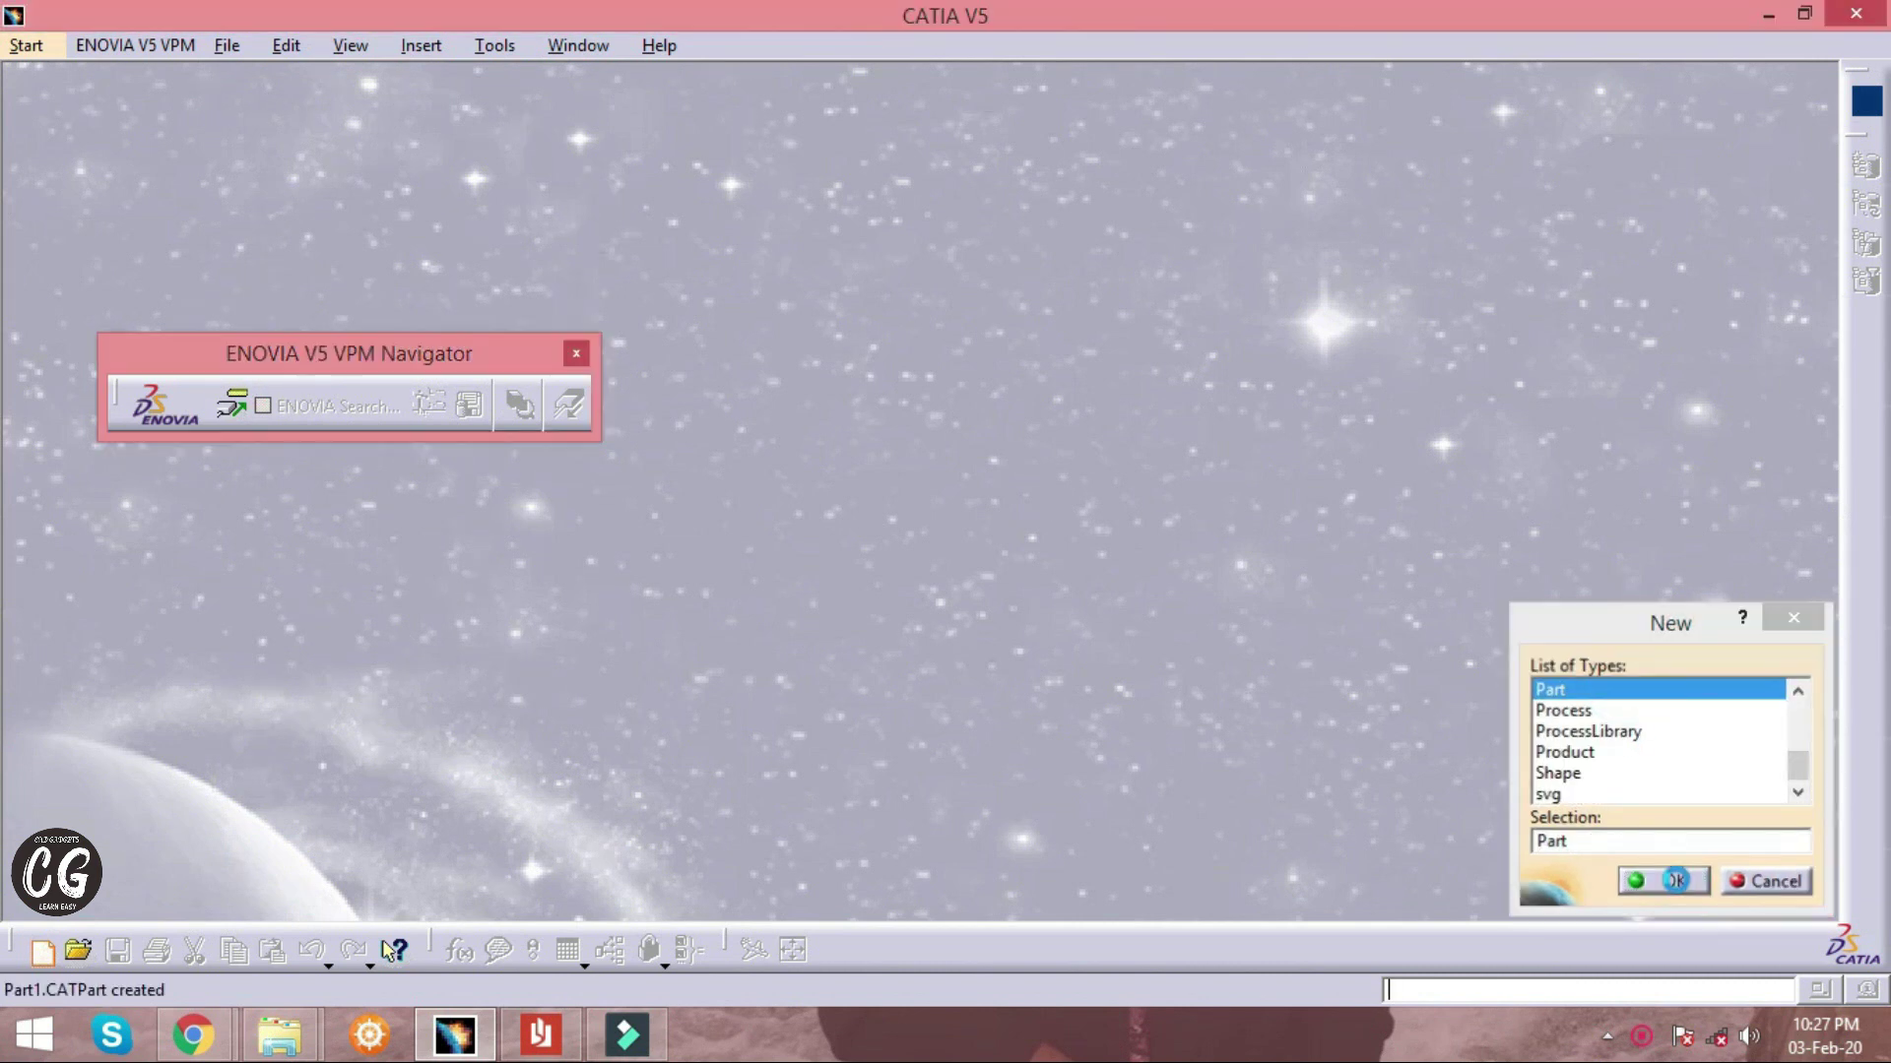
left_click(1675, 880)
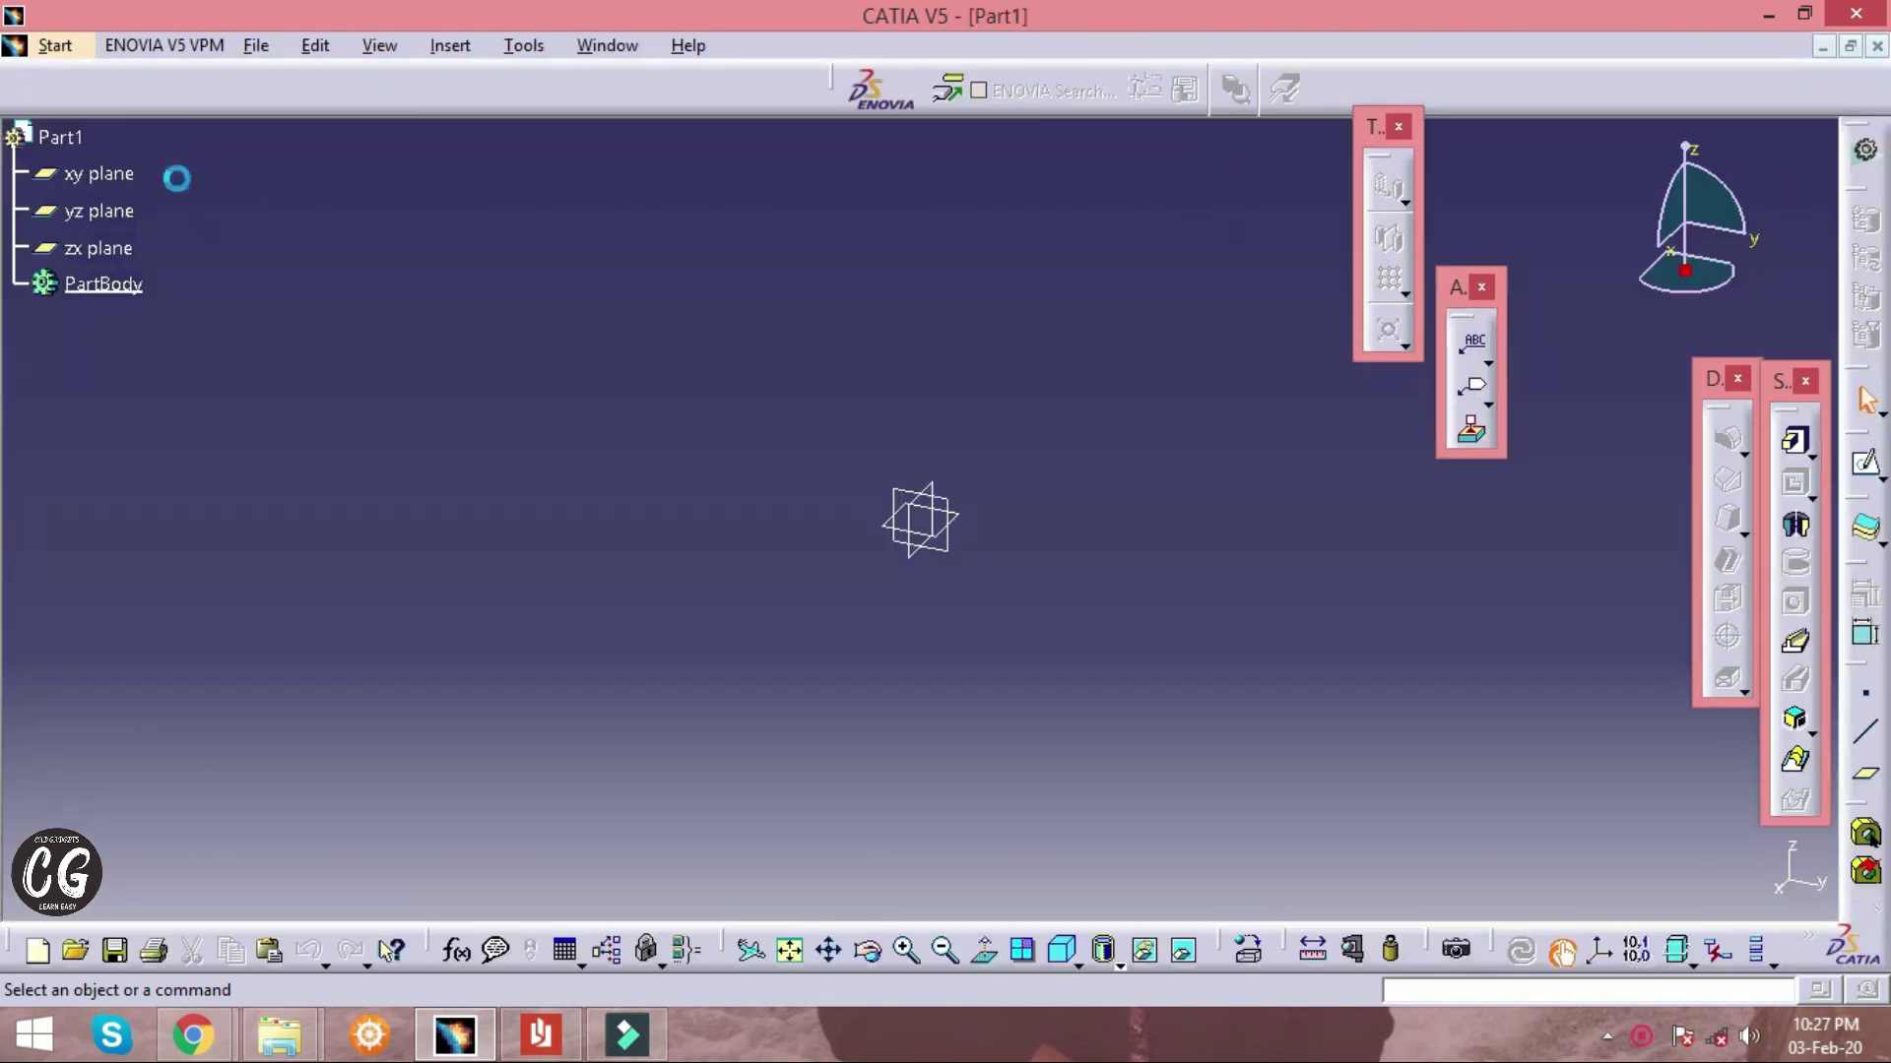
left_click(1866, 463)
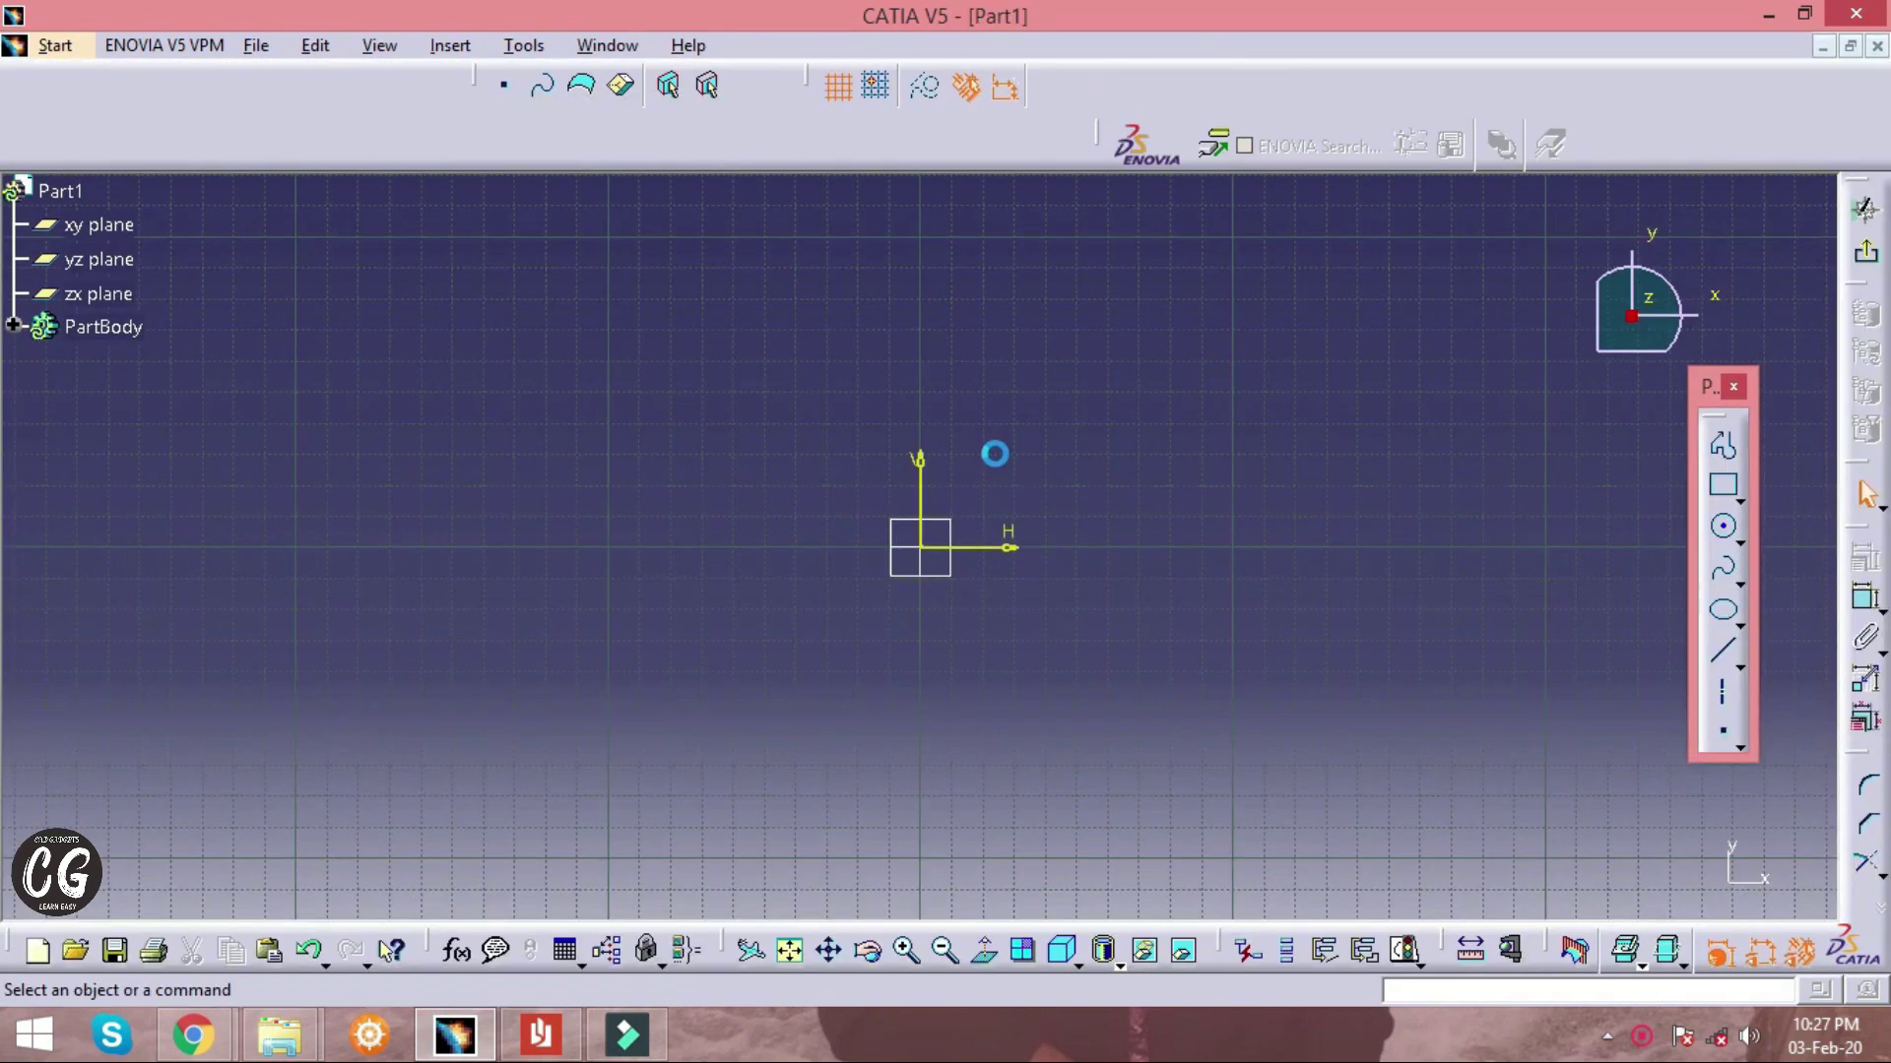
After checking the drawing, draw a single horizontal line along the H axis
key("alt+Tab")
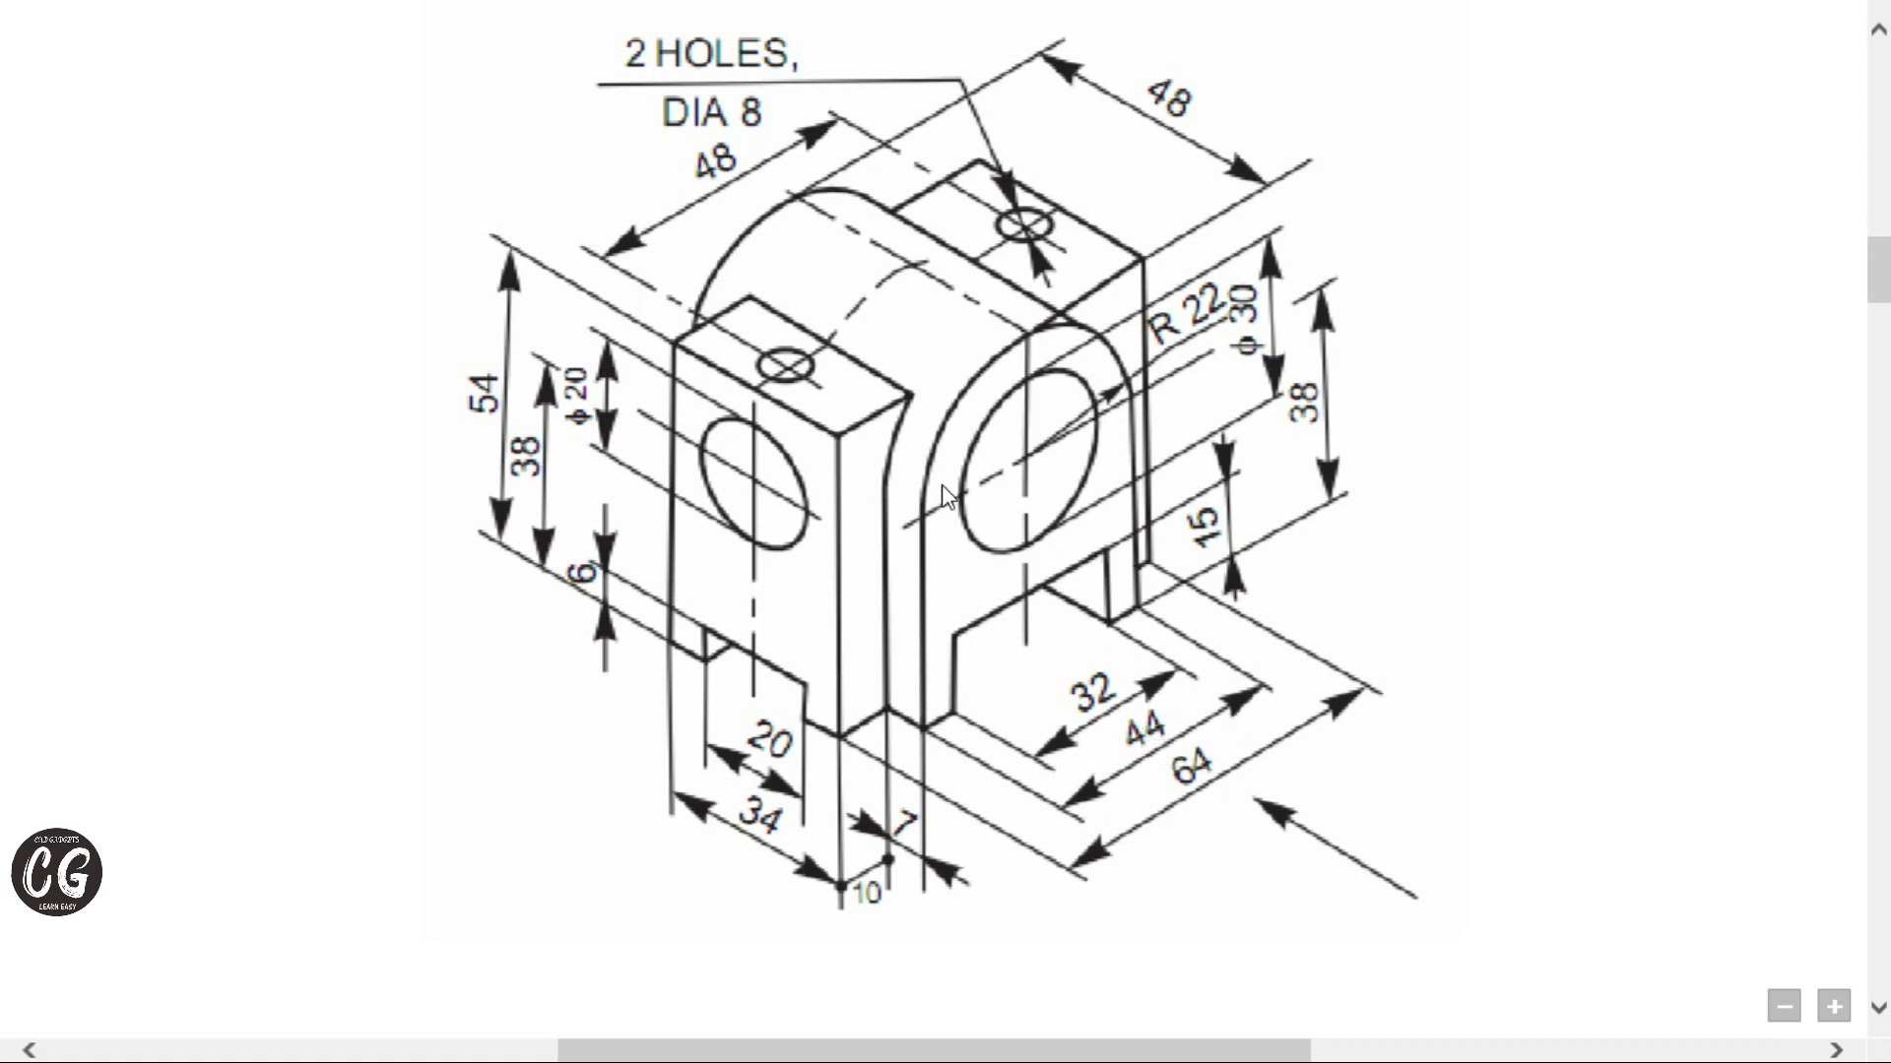
key("alt+Tab")
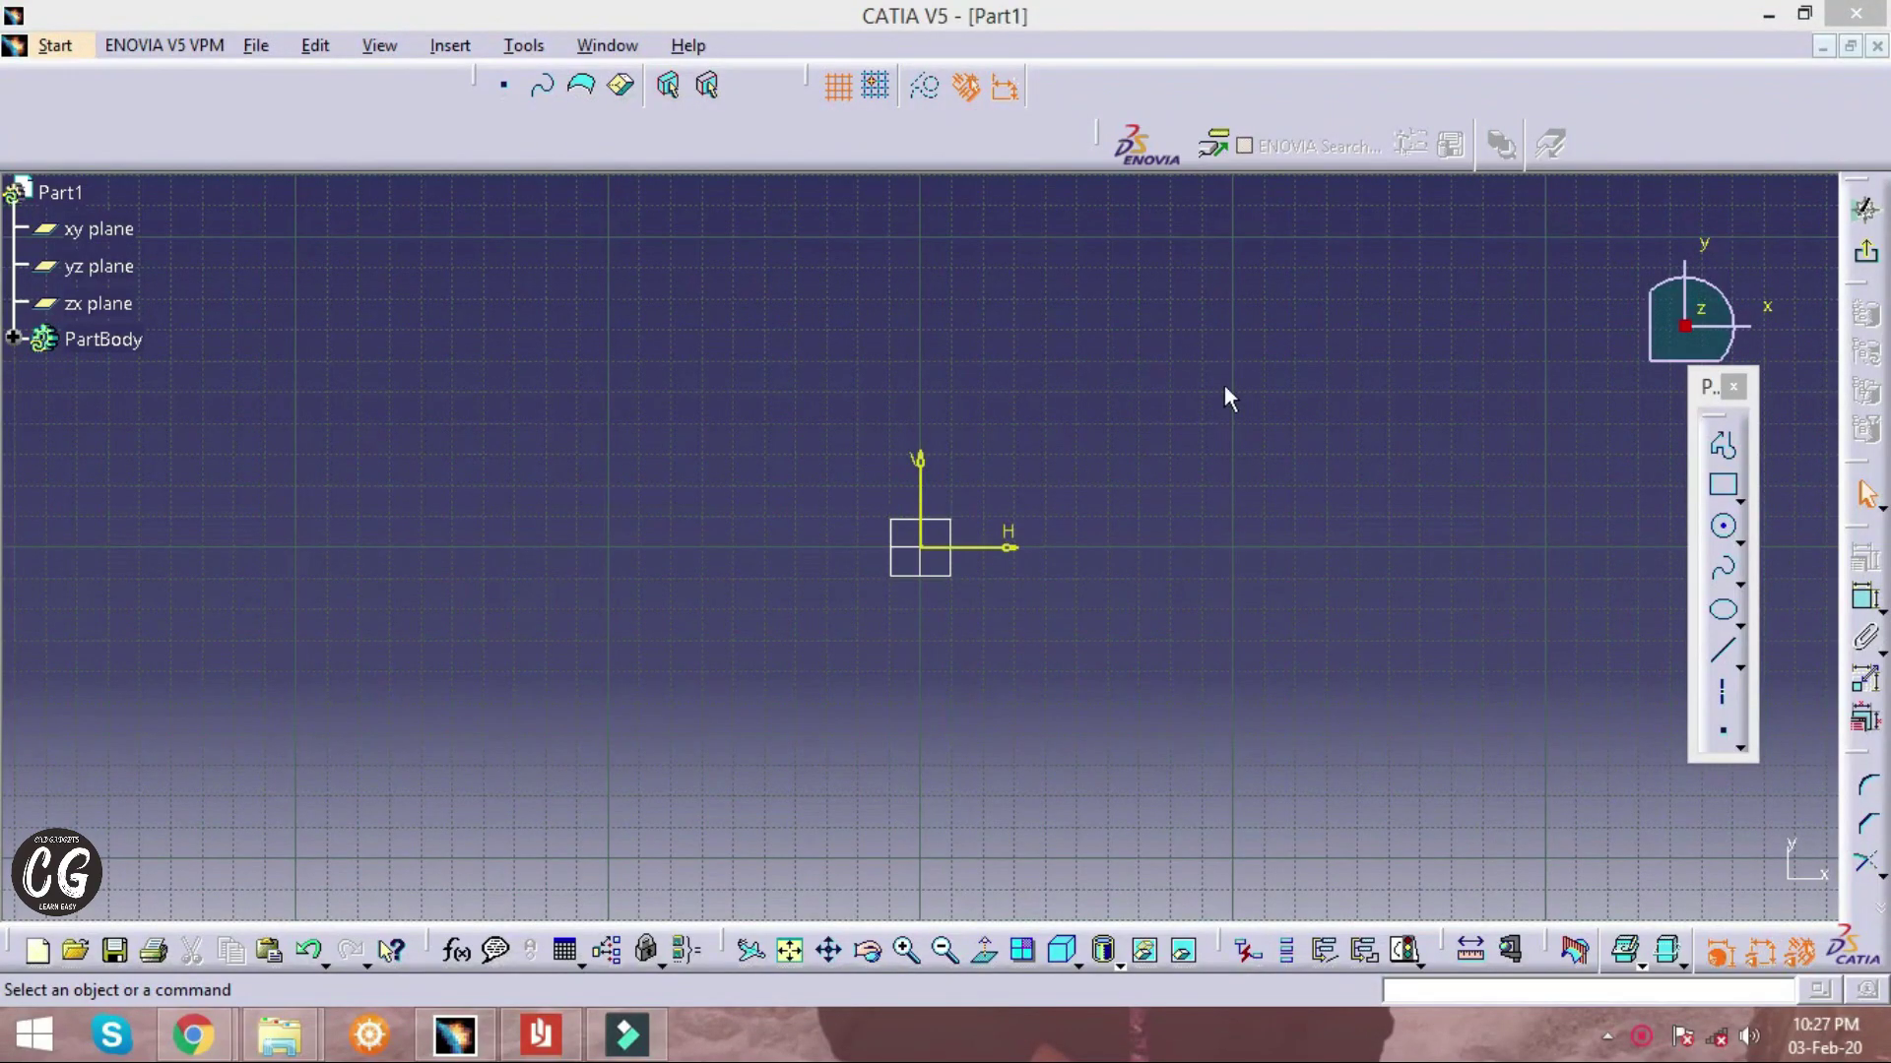
left_click(1722, 448)
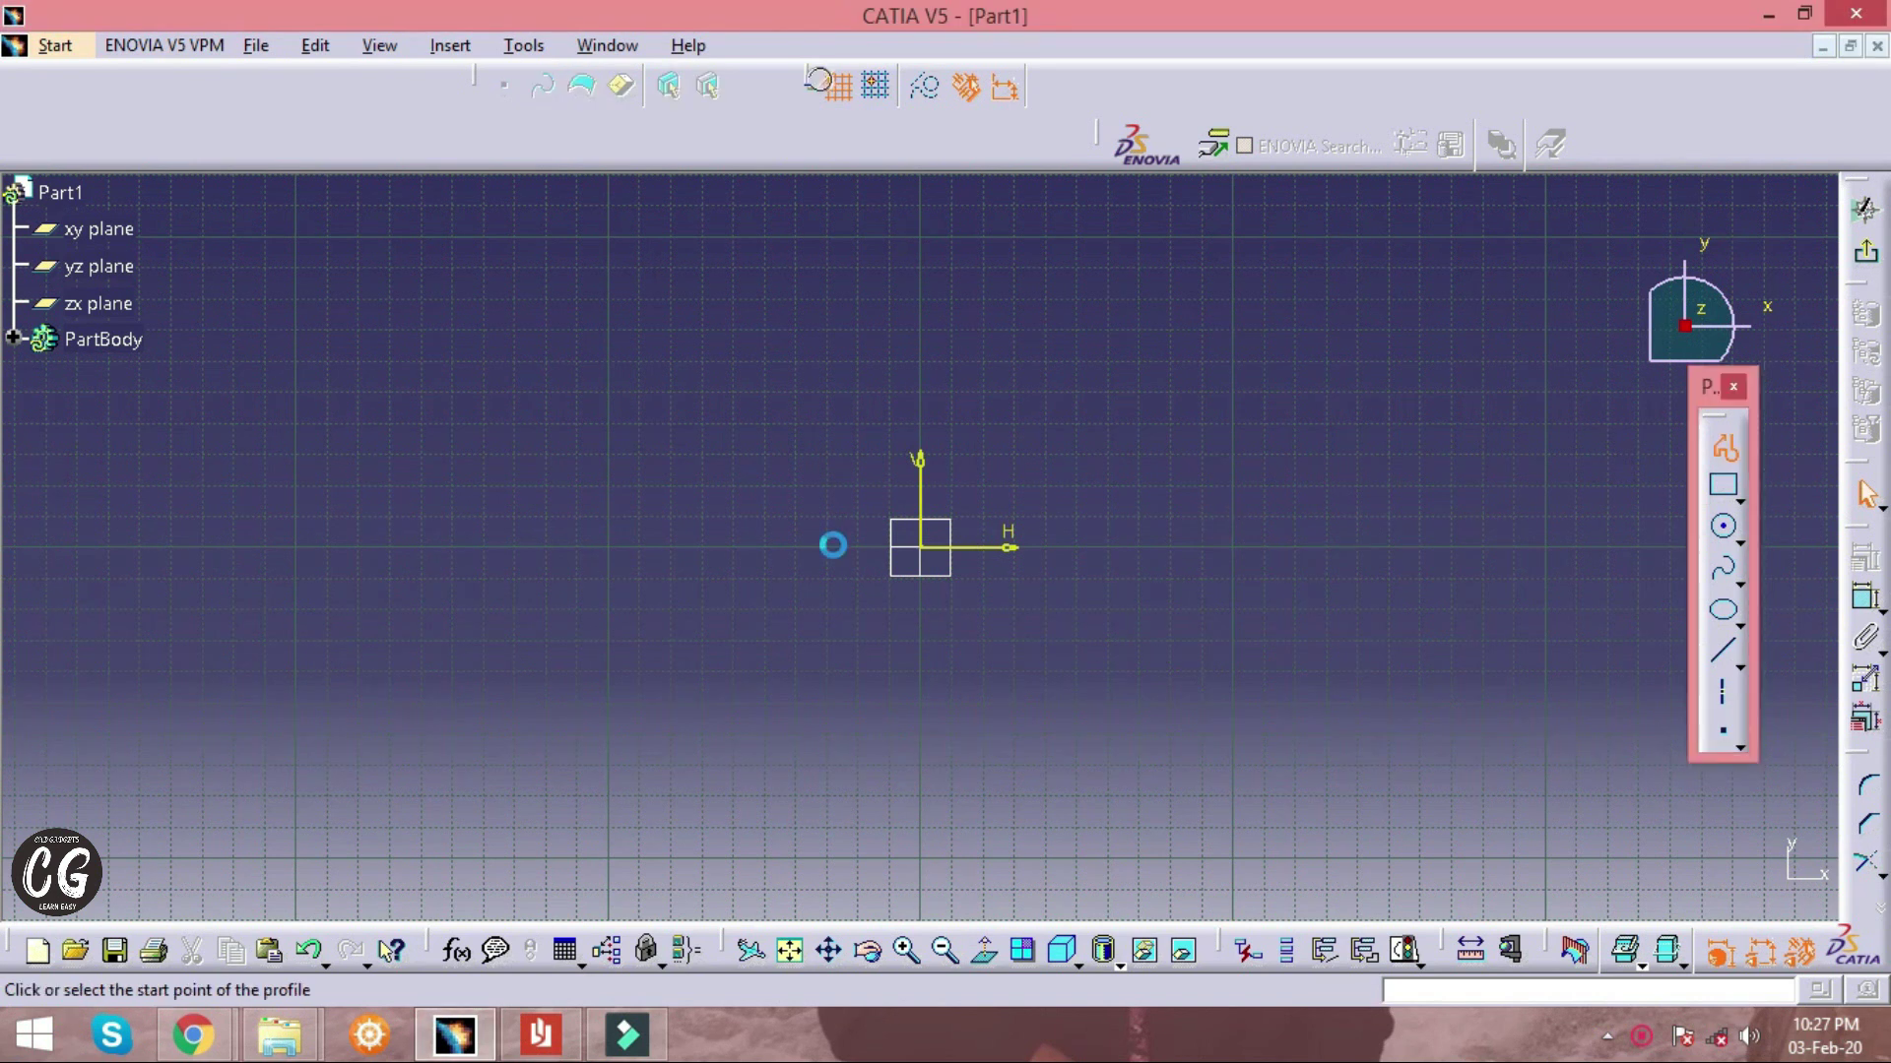
left_click(833, 547)
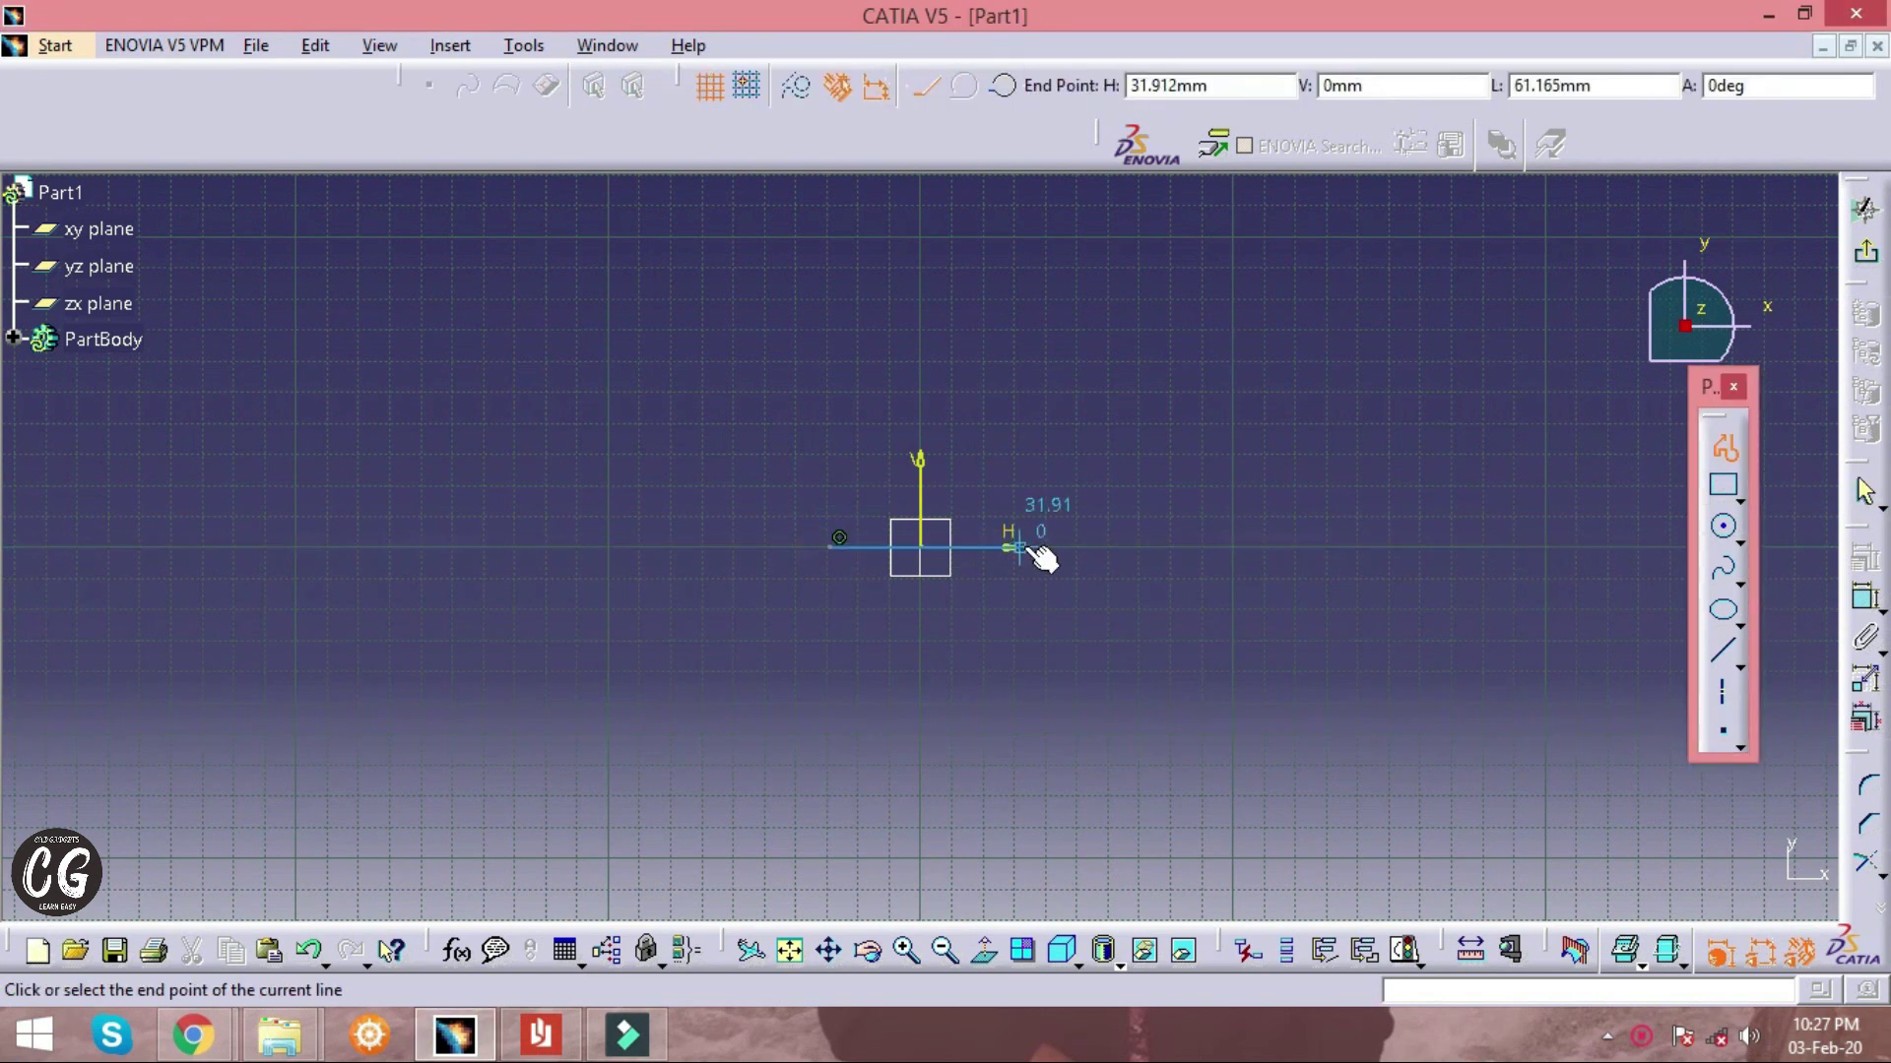
left_click(1025, 547)
left_click(1723, 448)
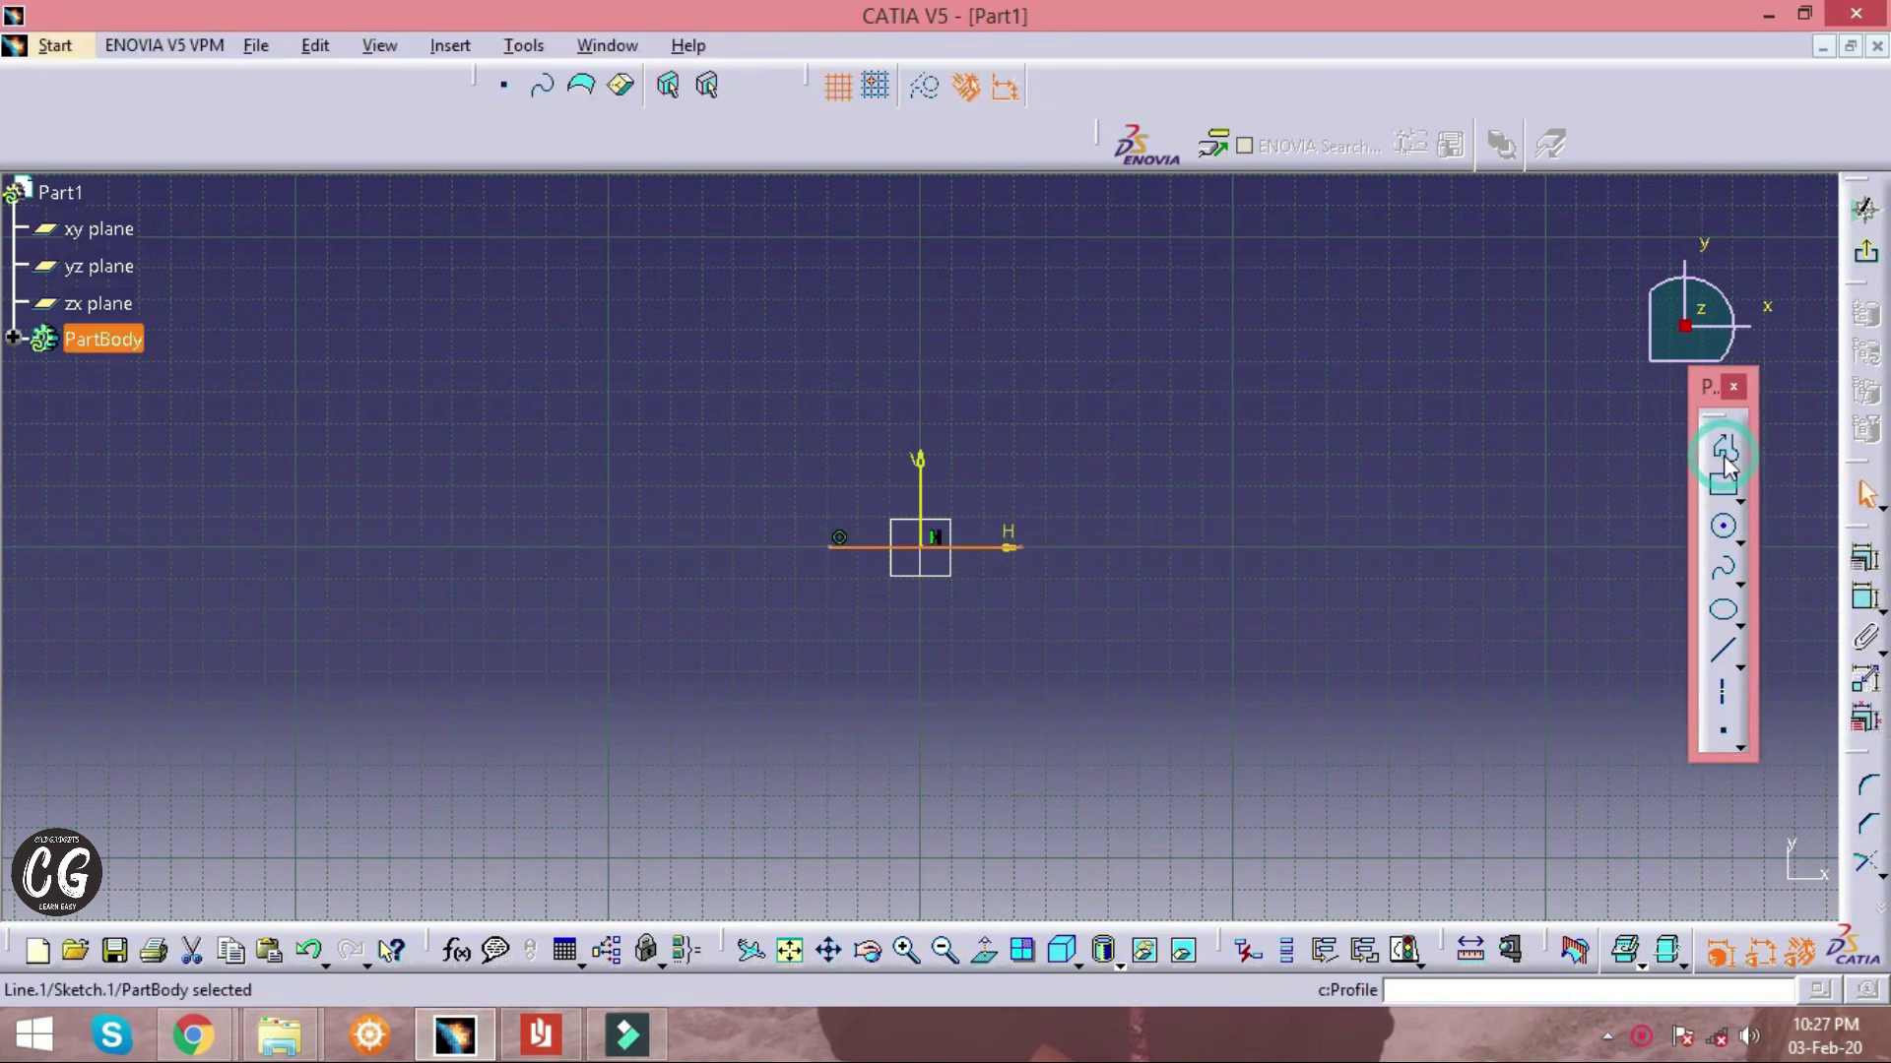
Dimension the line's left end 22 mm from the V axis, discarding the length dimension
left_click(1868, 598)
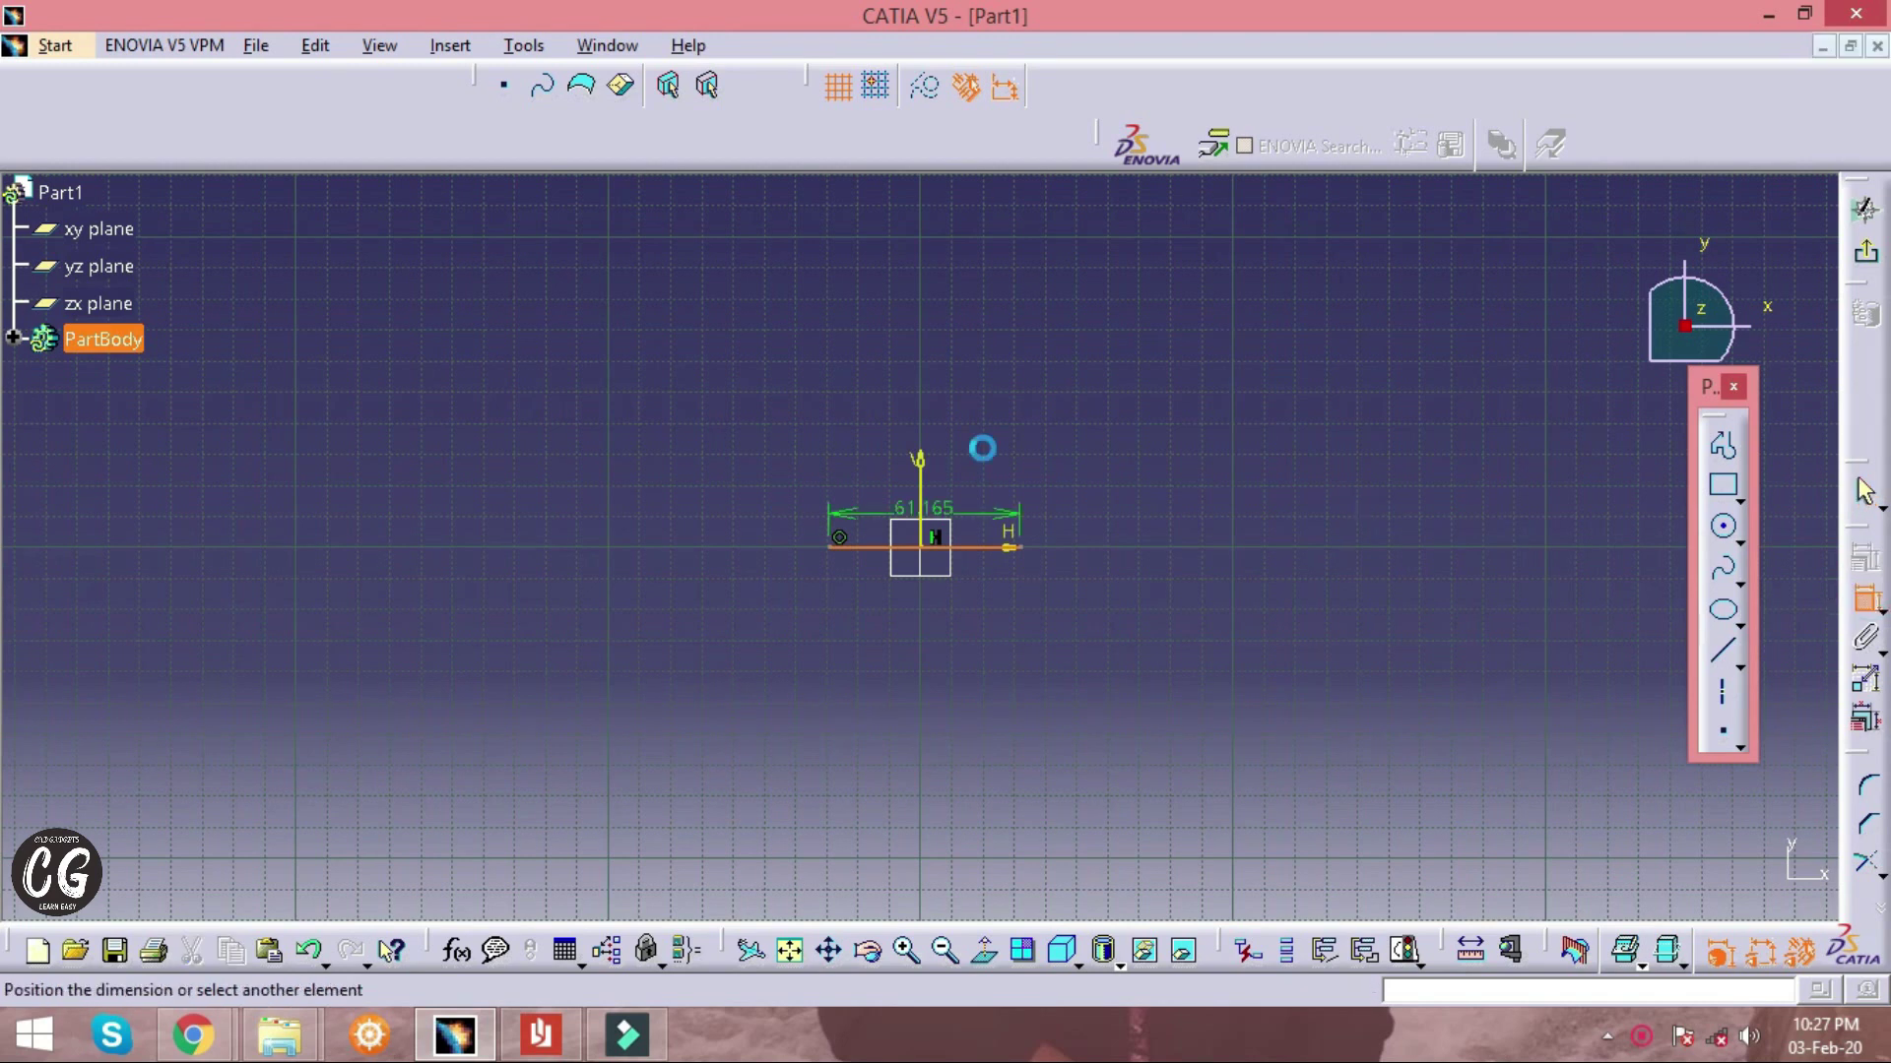
left_click(1054, 413)
left_click(1359, 548)
left_click(1857, 599)
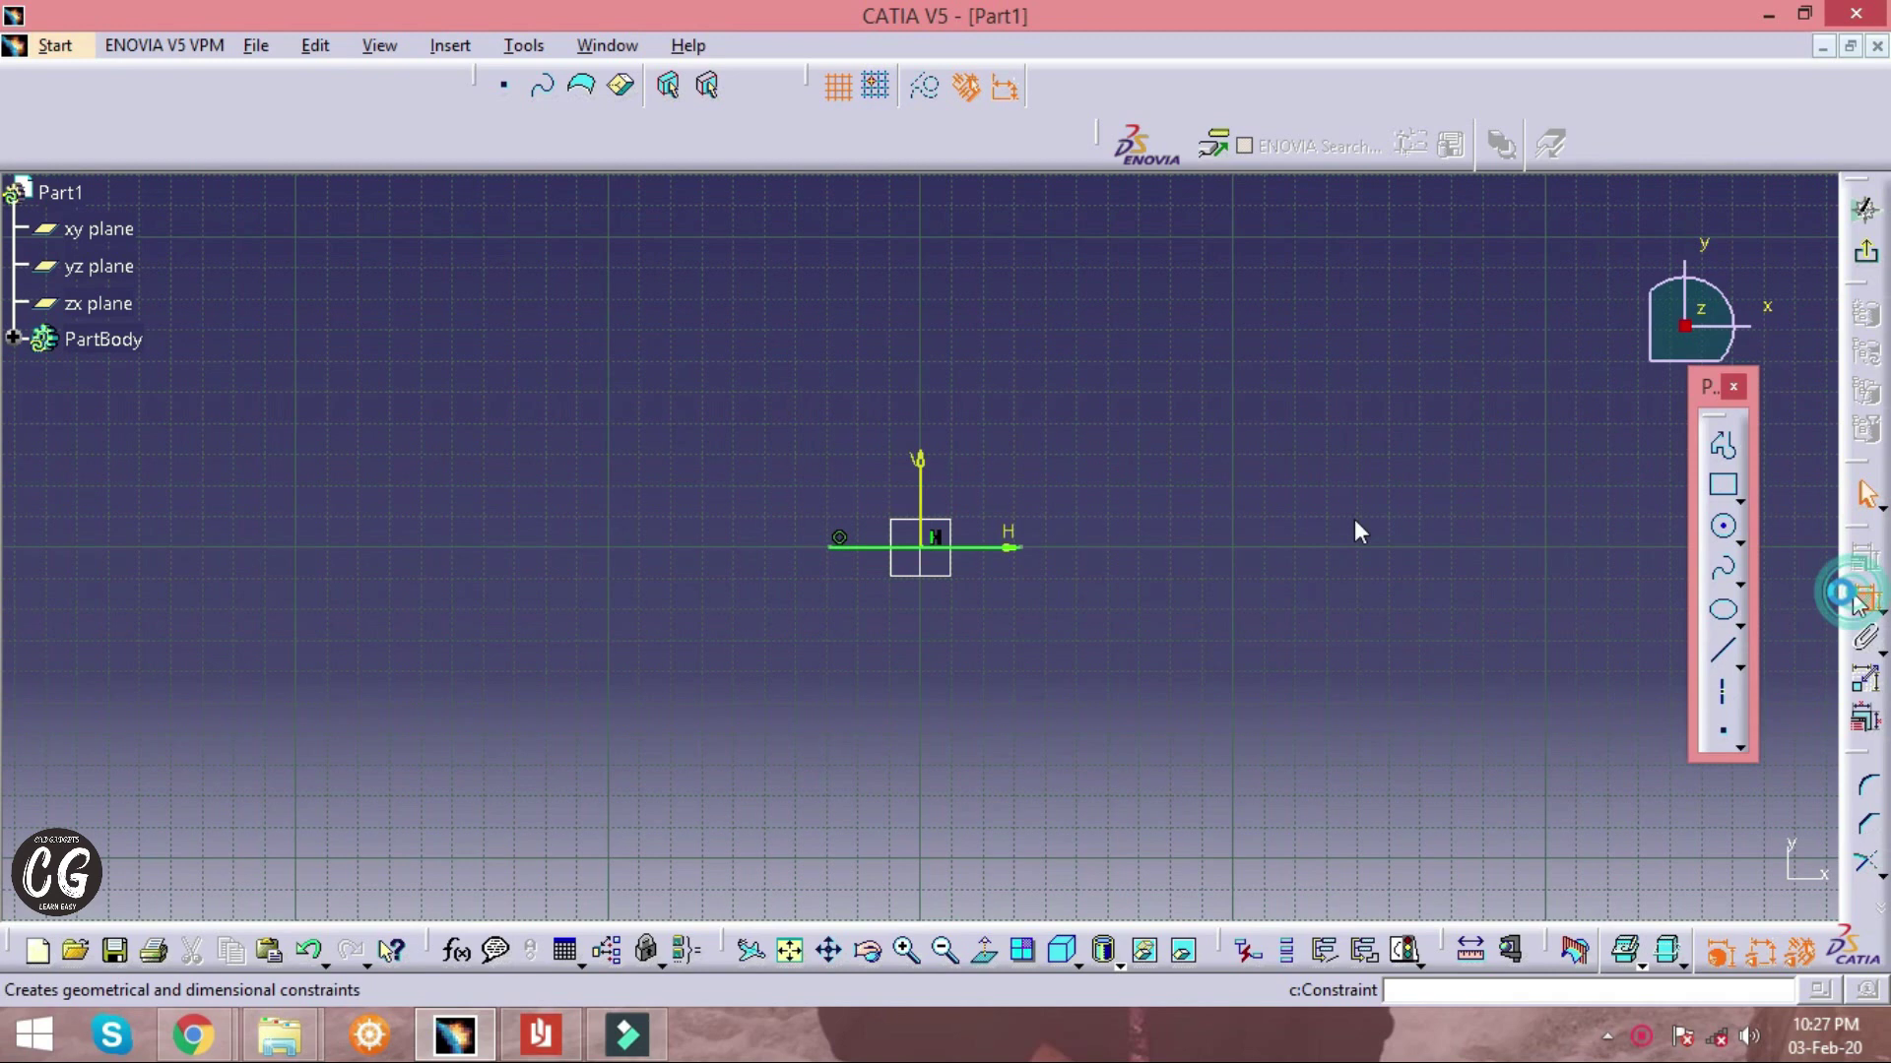
left_click(923, 477)
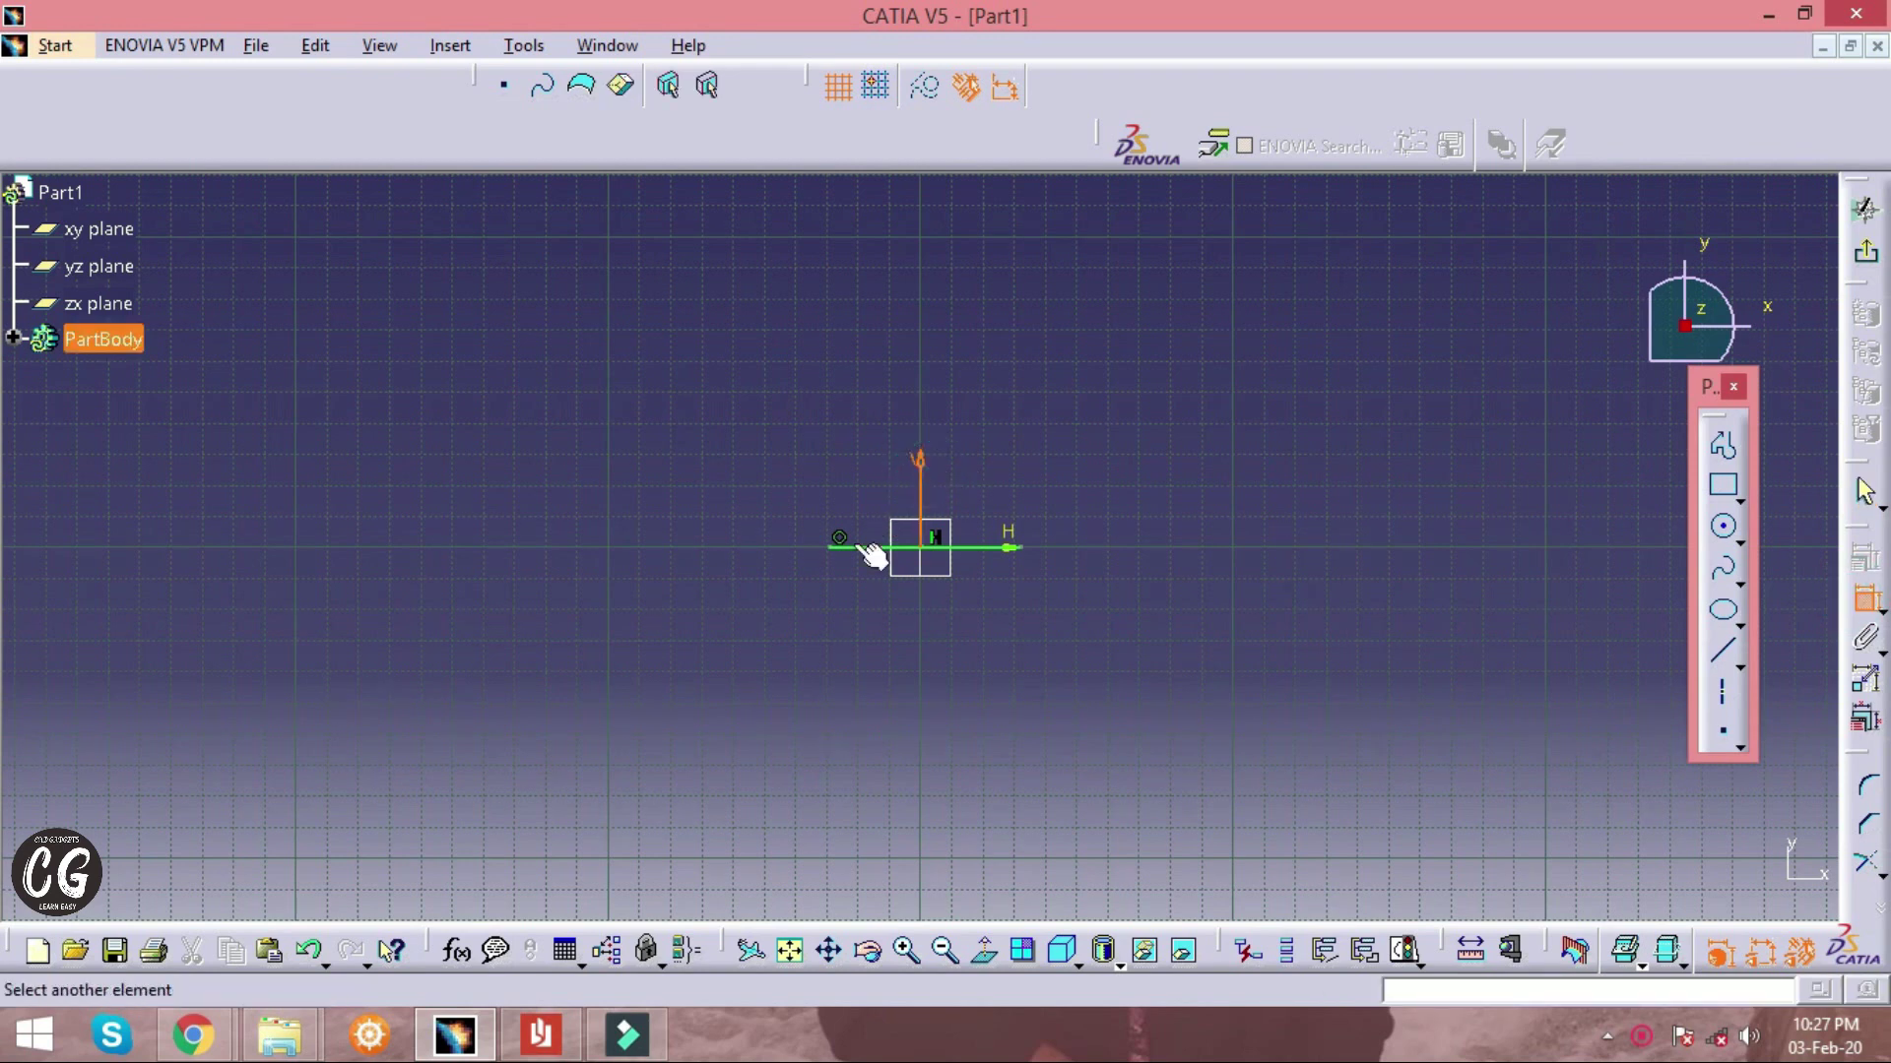
left_click(839, 539)
left_click(848, 354)
double_click(849, 355)
type("22")
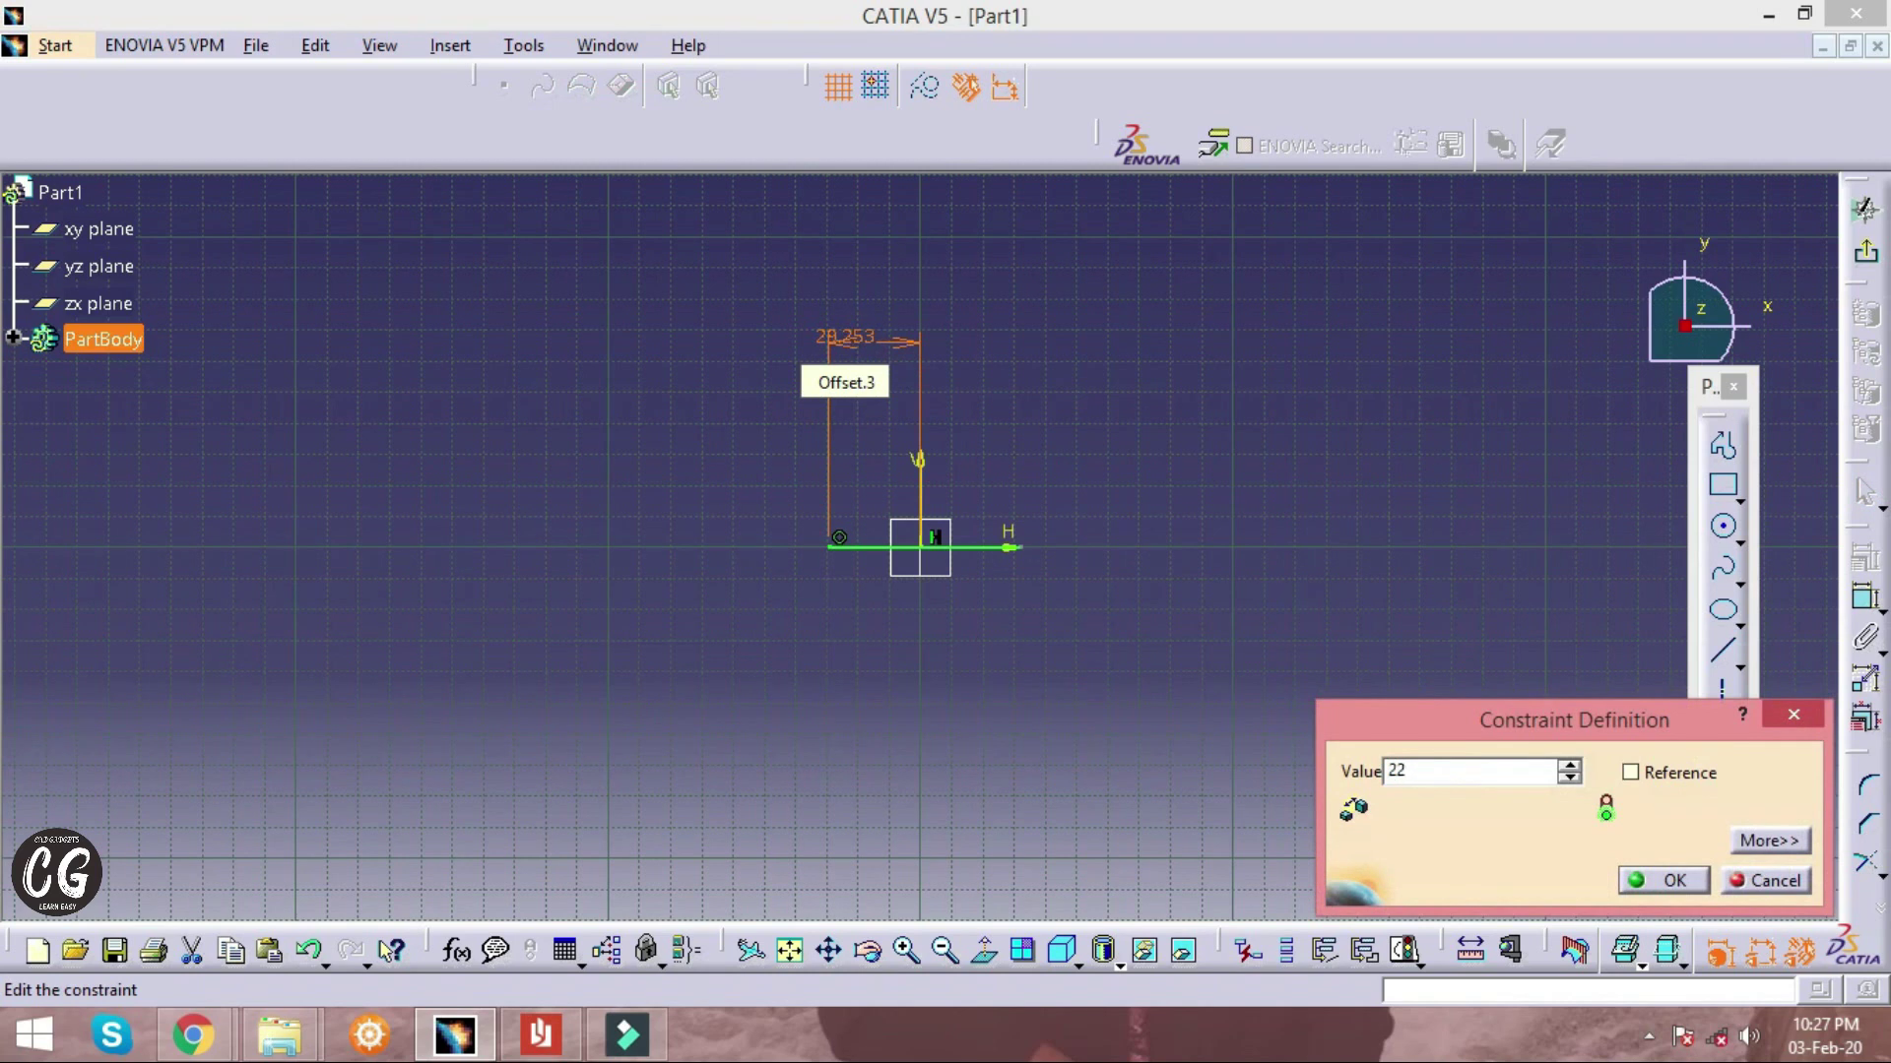
key("Return")
Dimension the line's right end 22 mm from the V axis and recheck the drawing
left_click(1864, 602)
left_click(1018, 545)
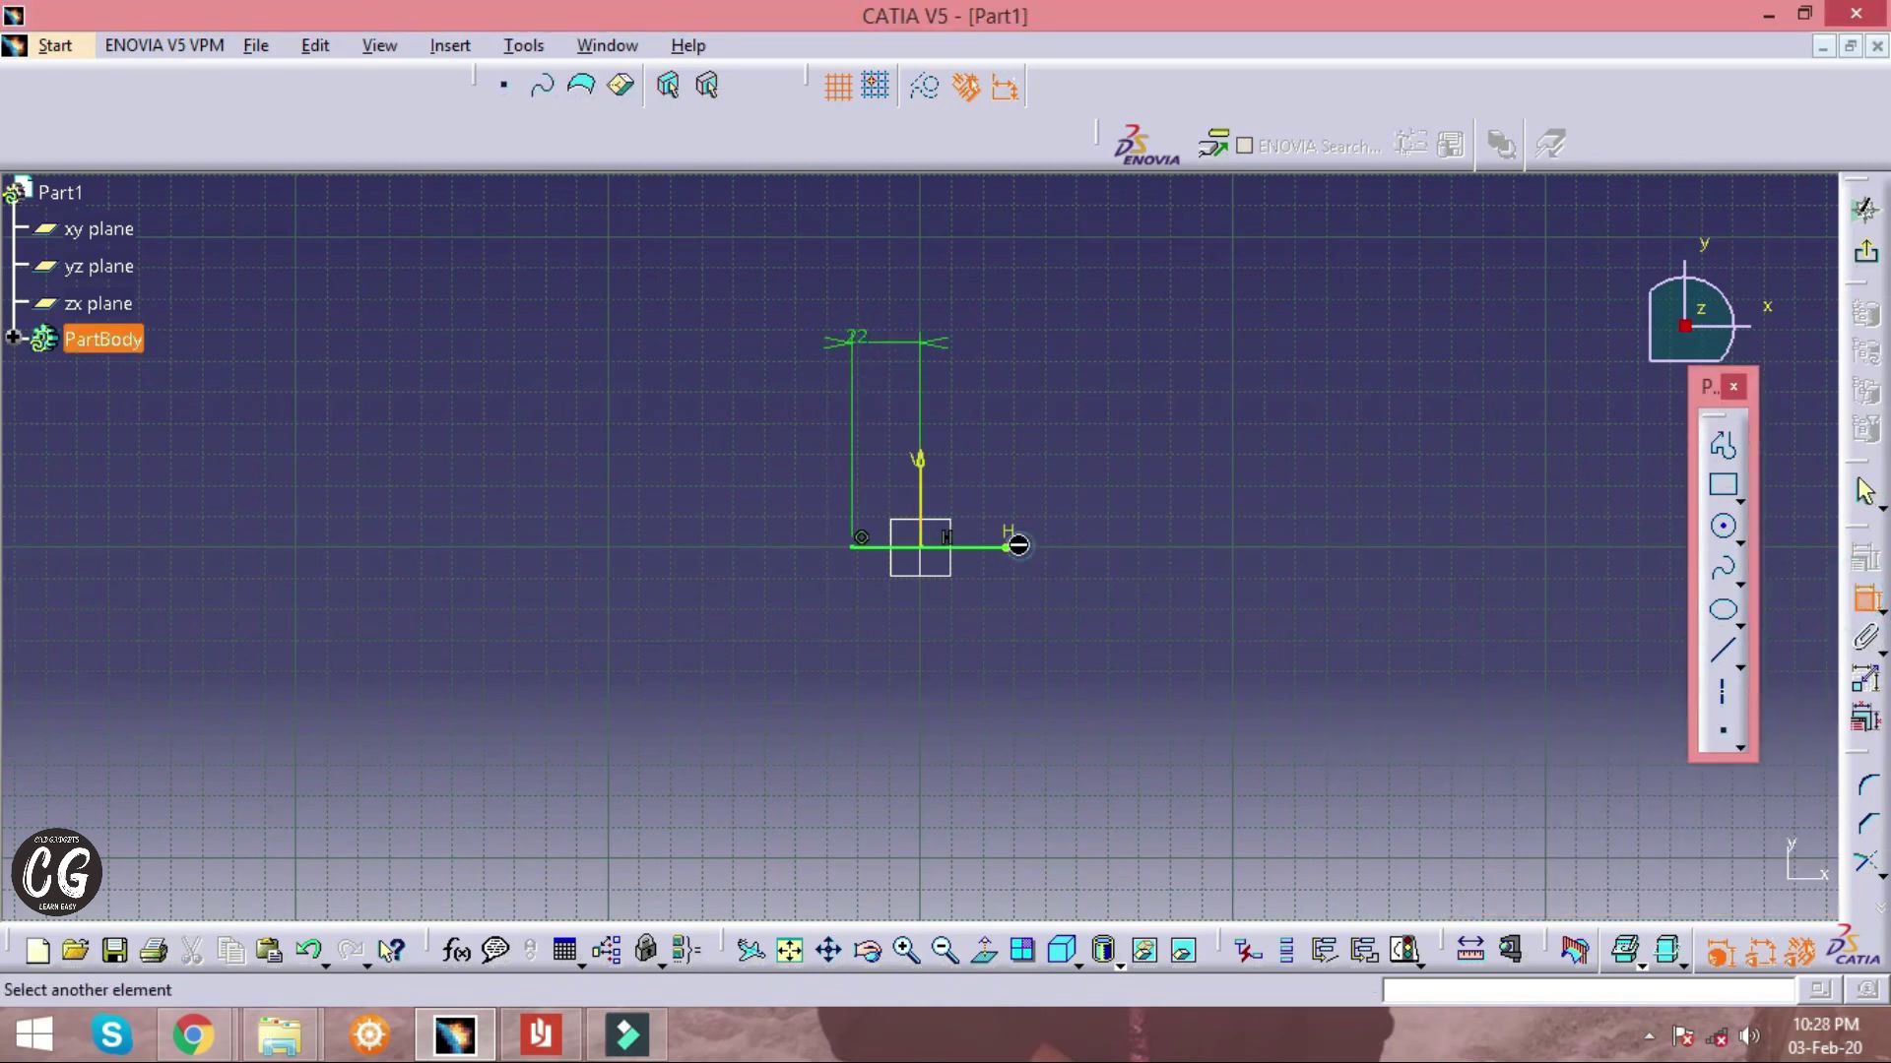
left_click(916, 471)
left_click(1115, 369)
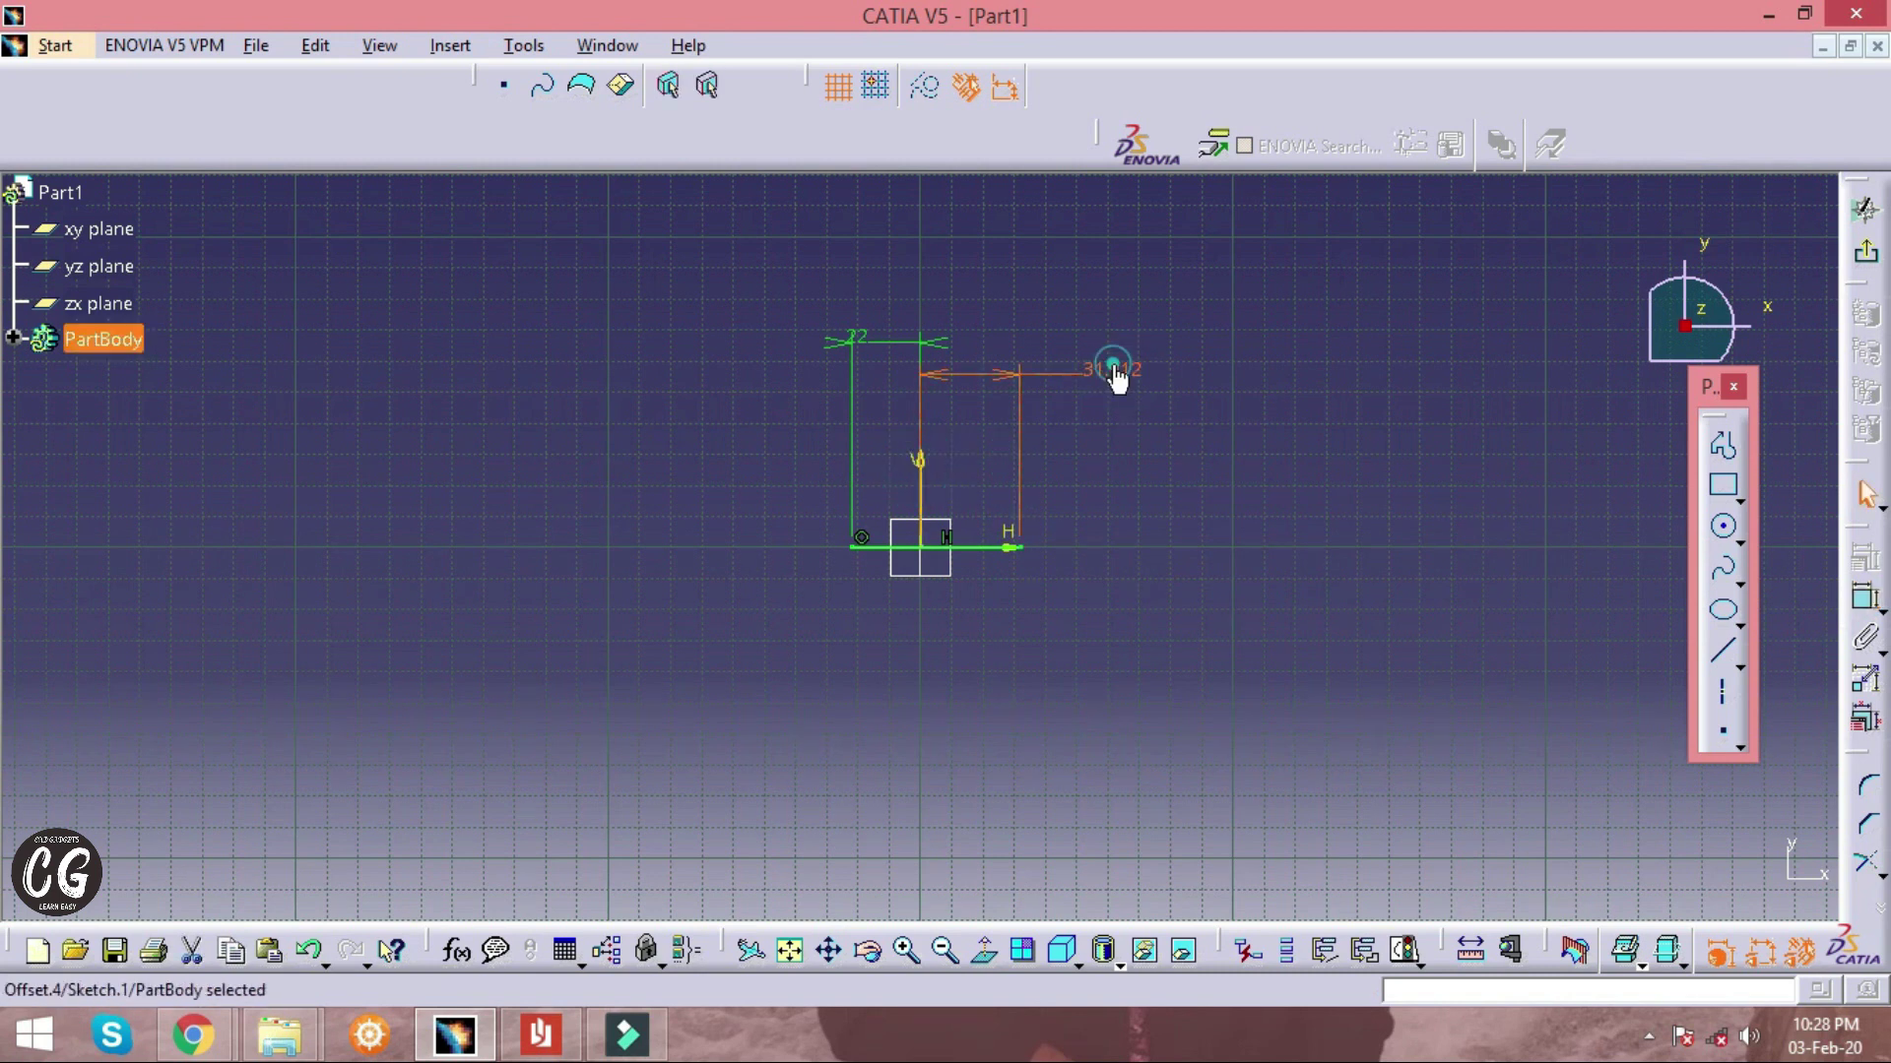
double_click(1115, 370)
type("2")
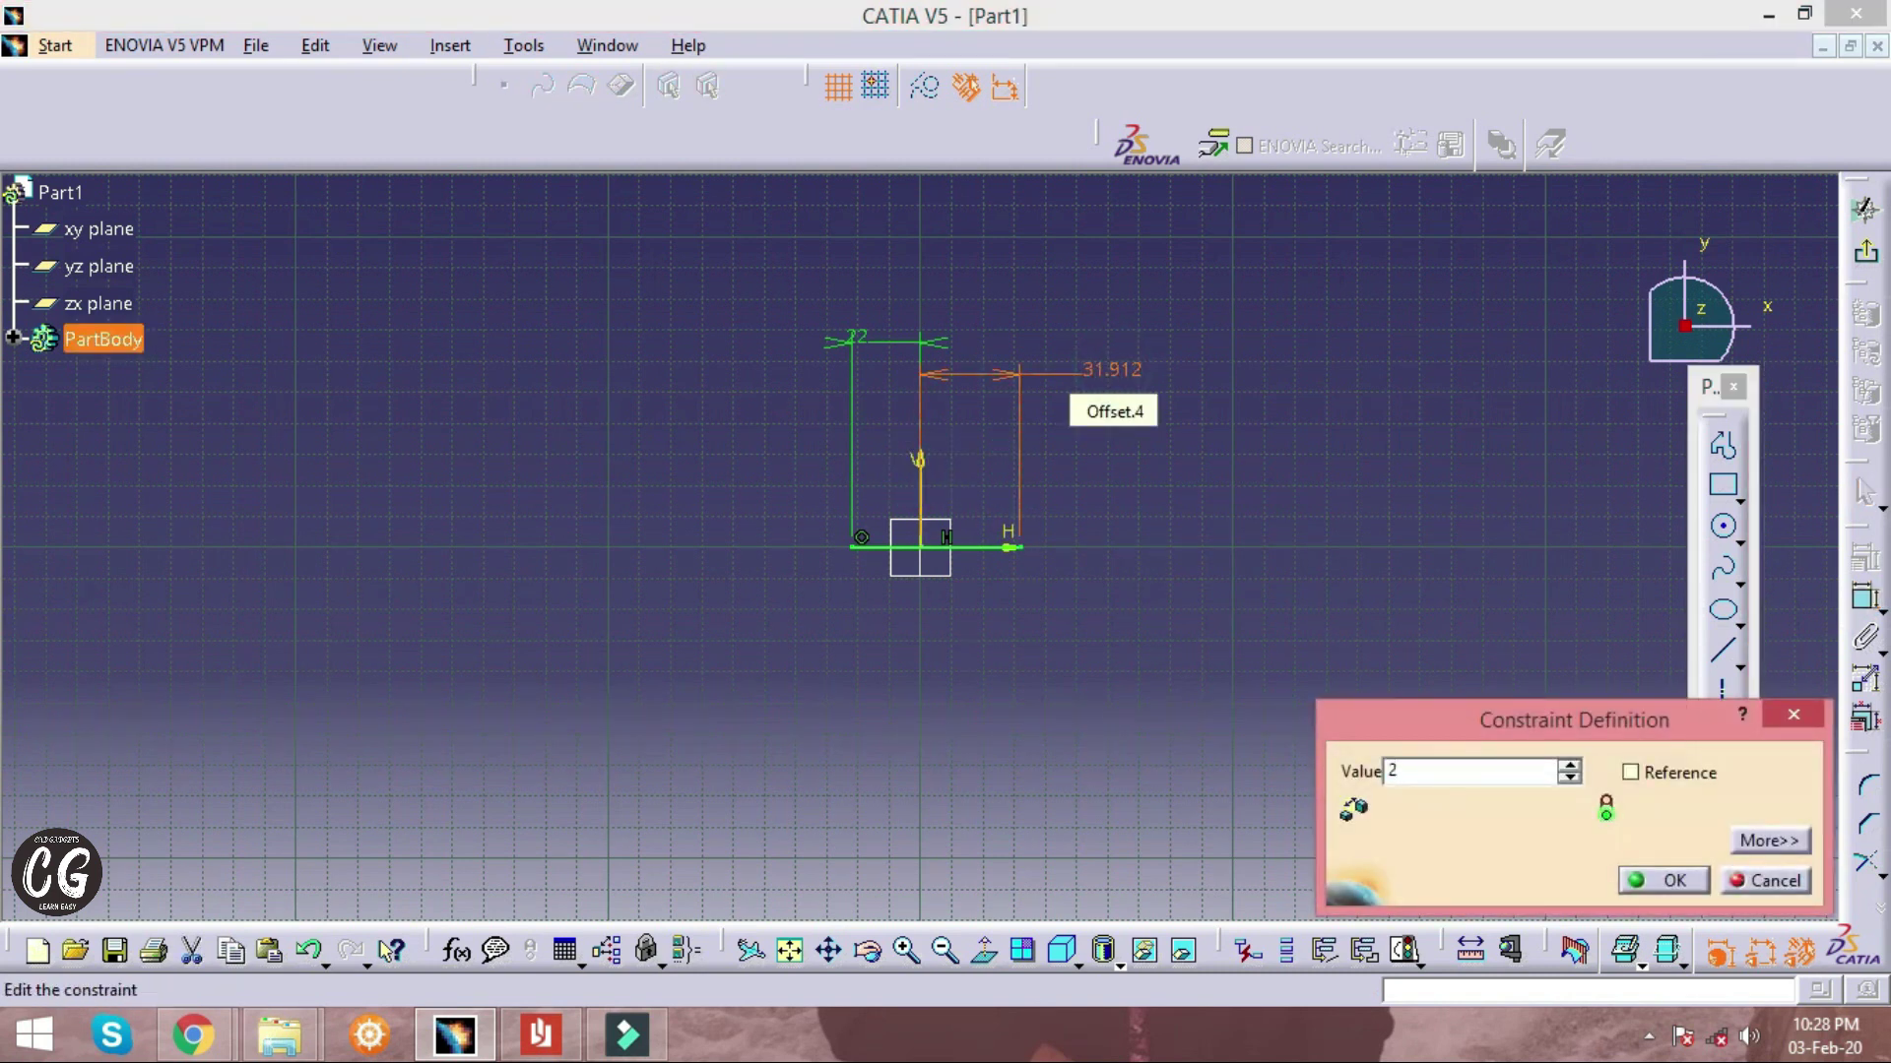
type("2")
key("Return")
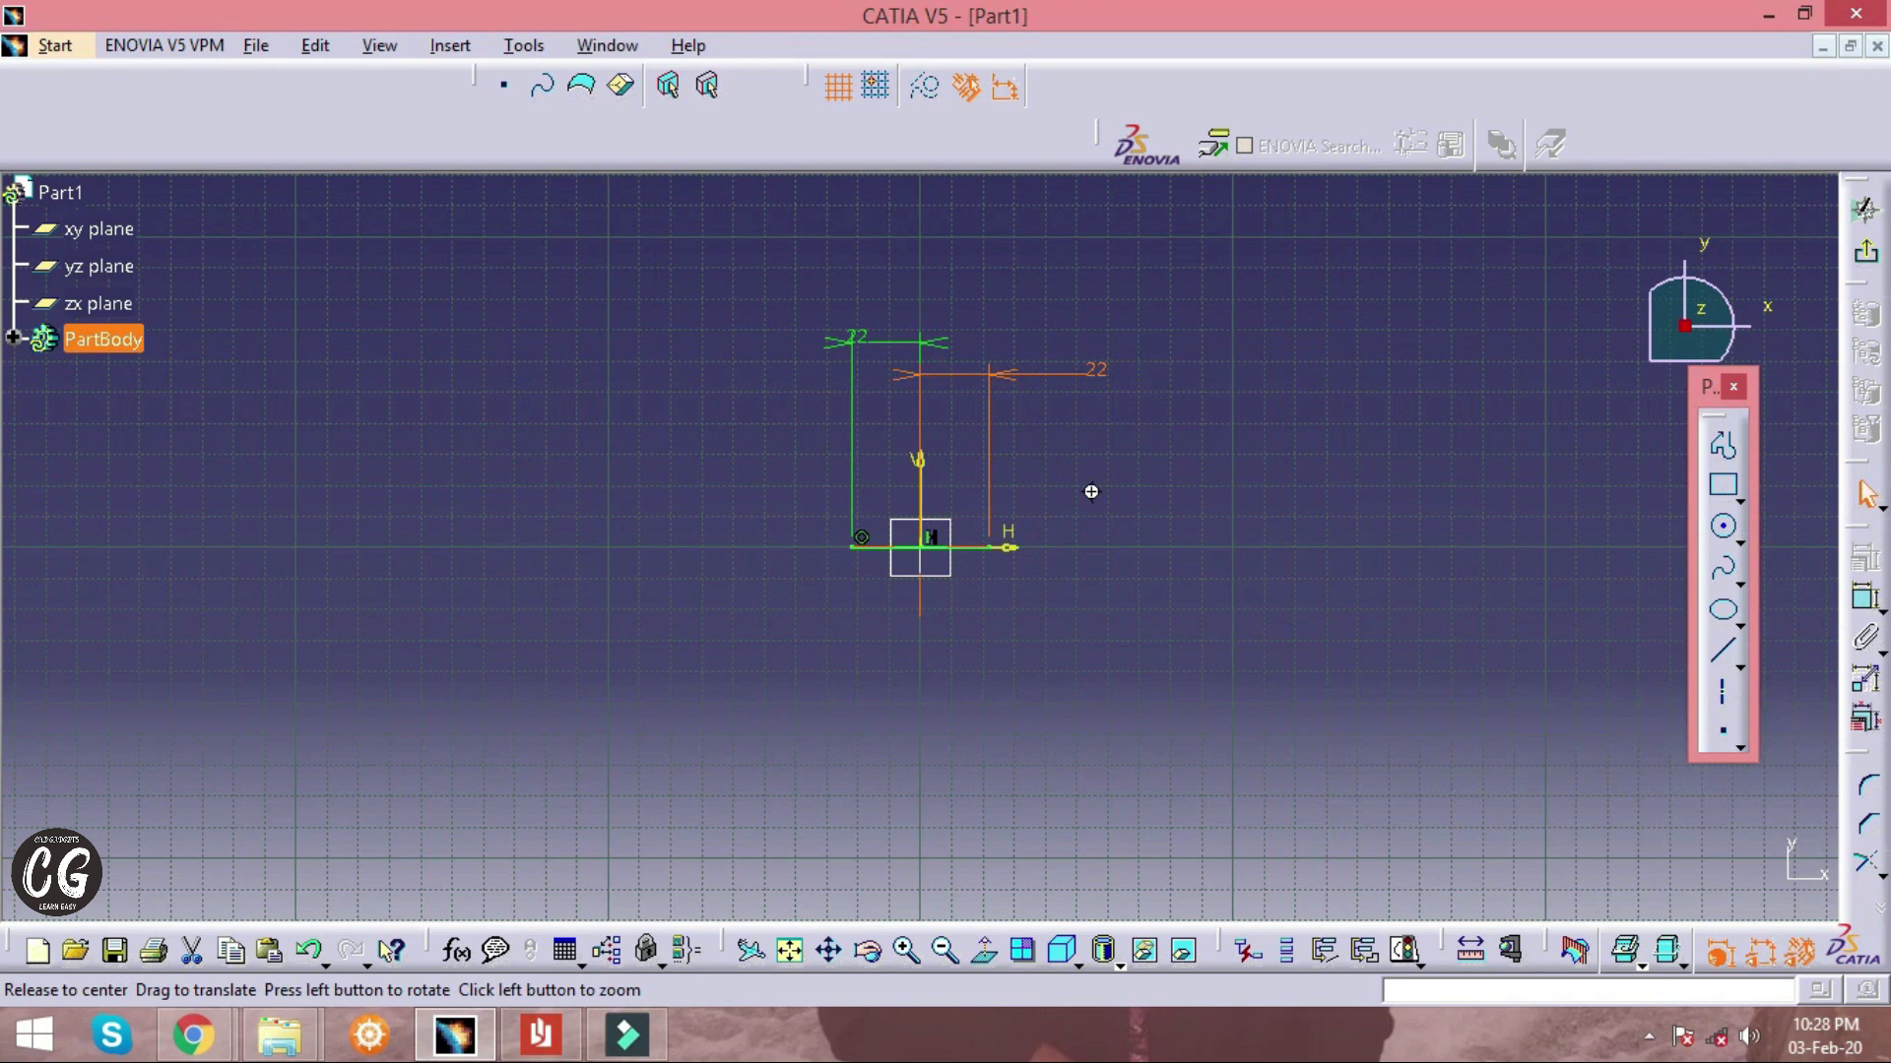
mouse_move(1105, 382)
middle_mouse_down()
mouse_move(1093, 262)
mouse_move(1089, 430)
mouse_move(1528, 473)
middle_mouse_up()
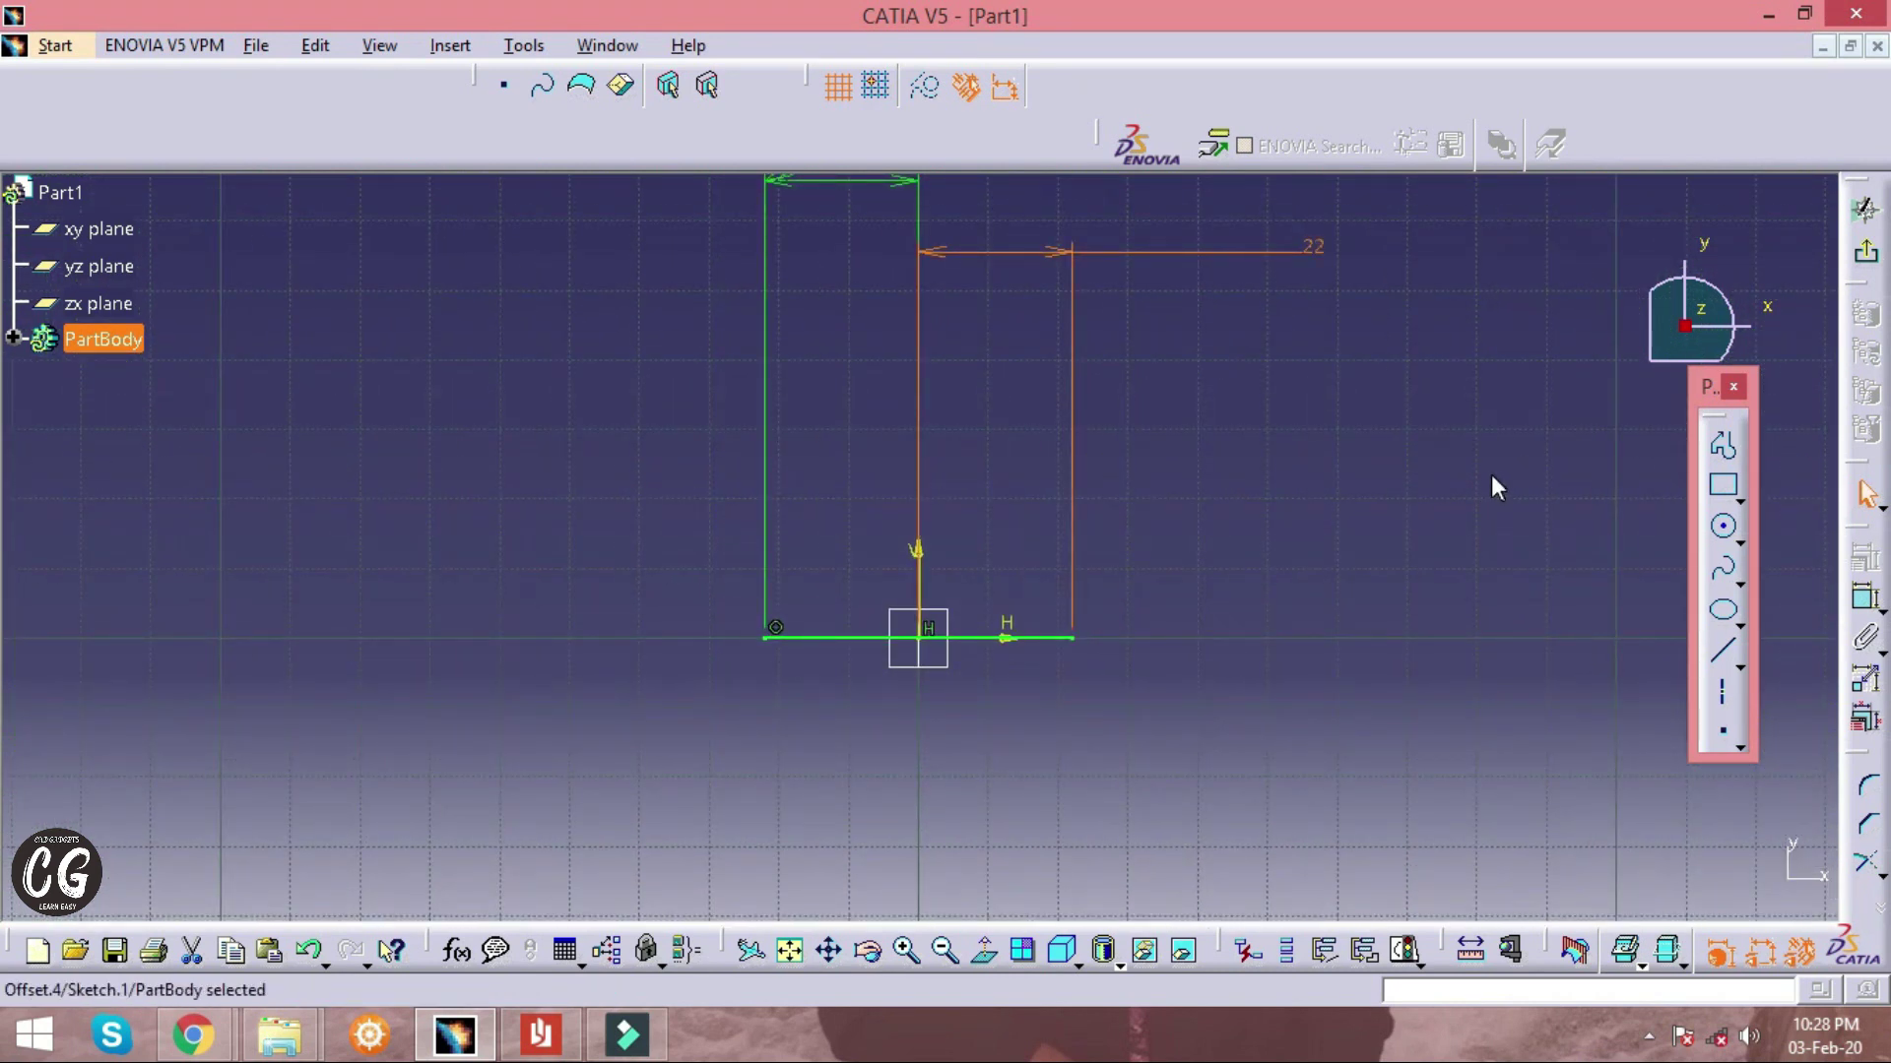
key("alt+Tab")
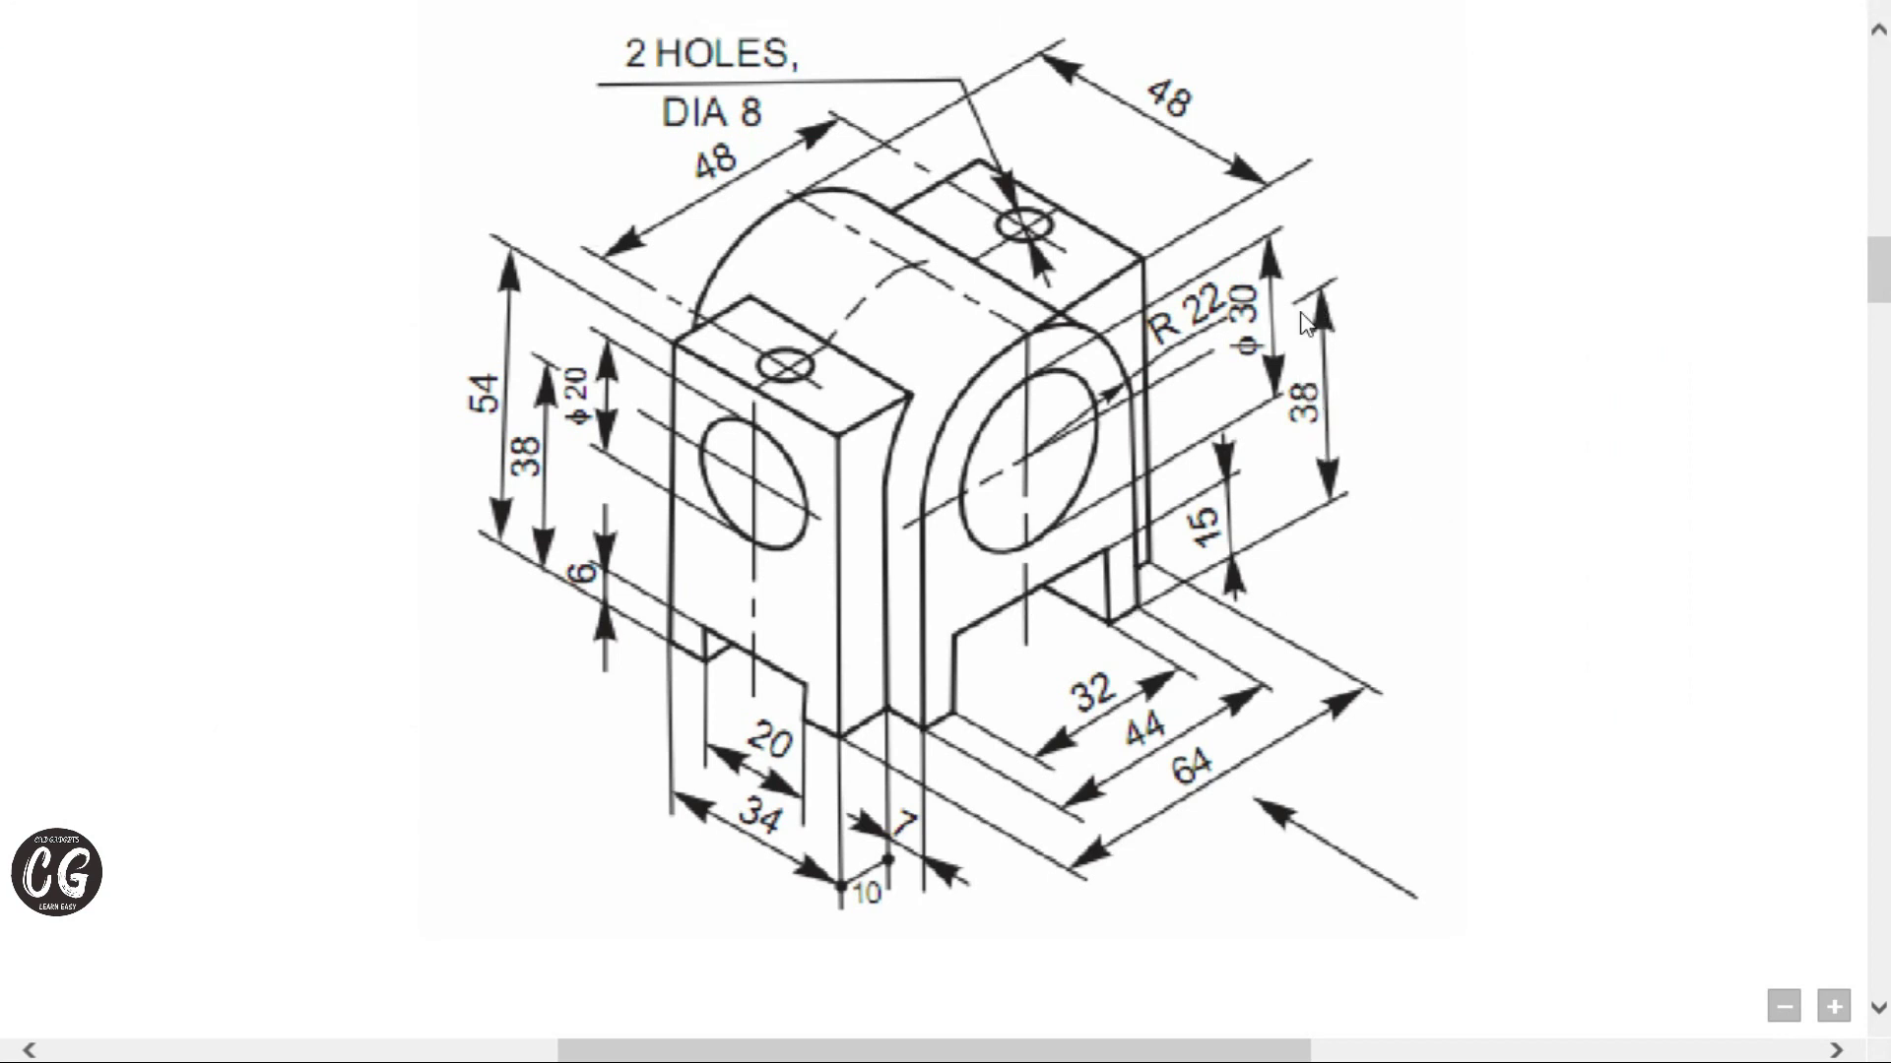
key("alt+Tab")
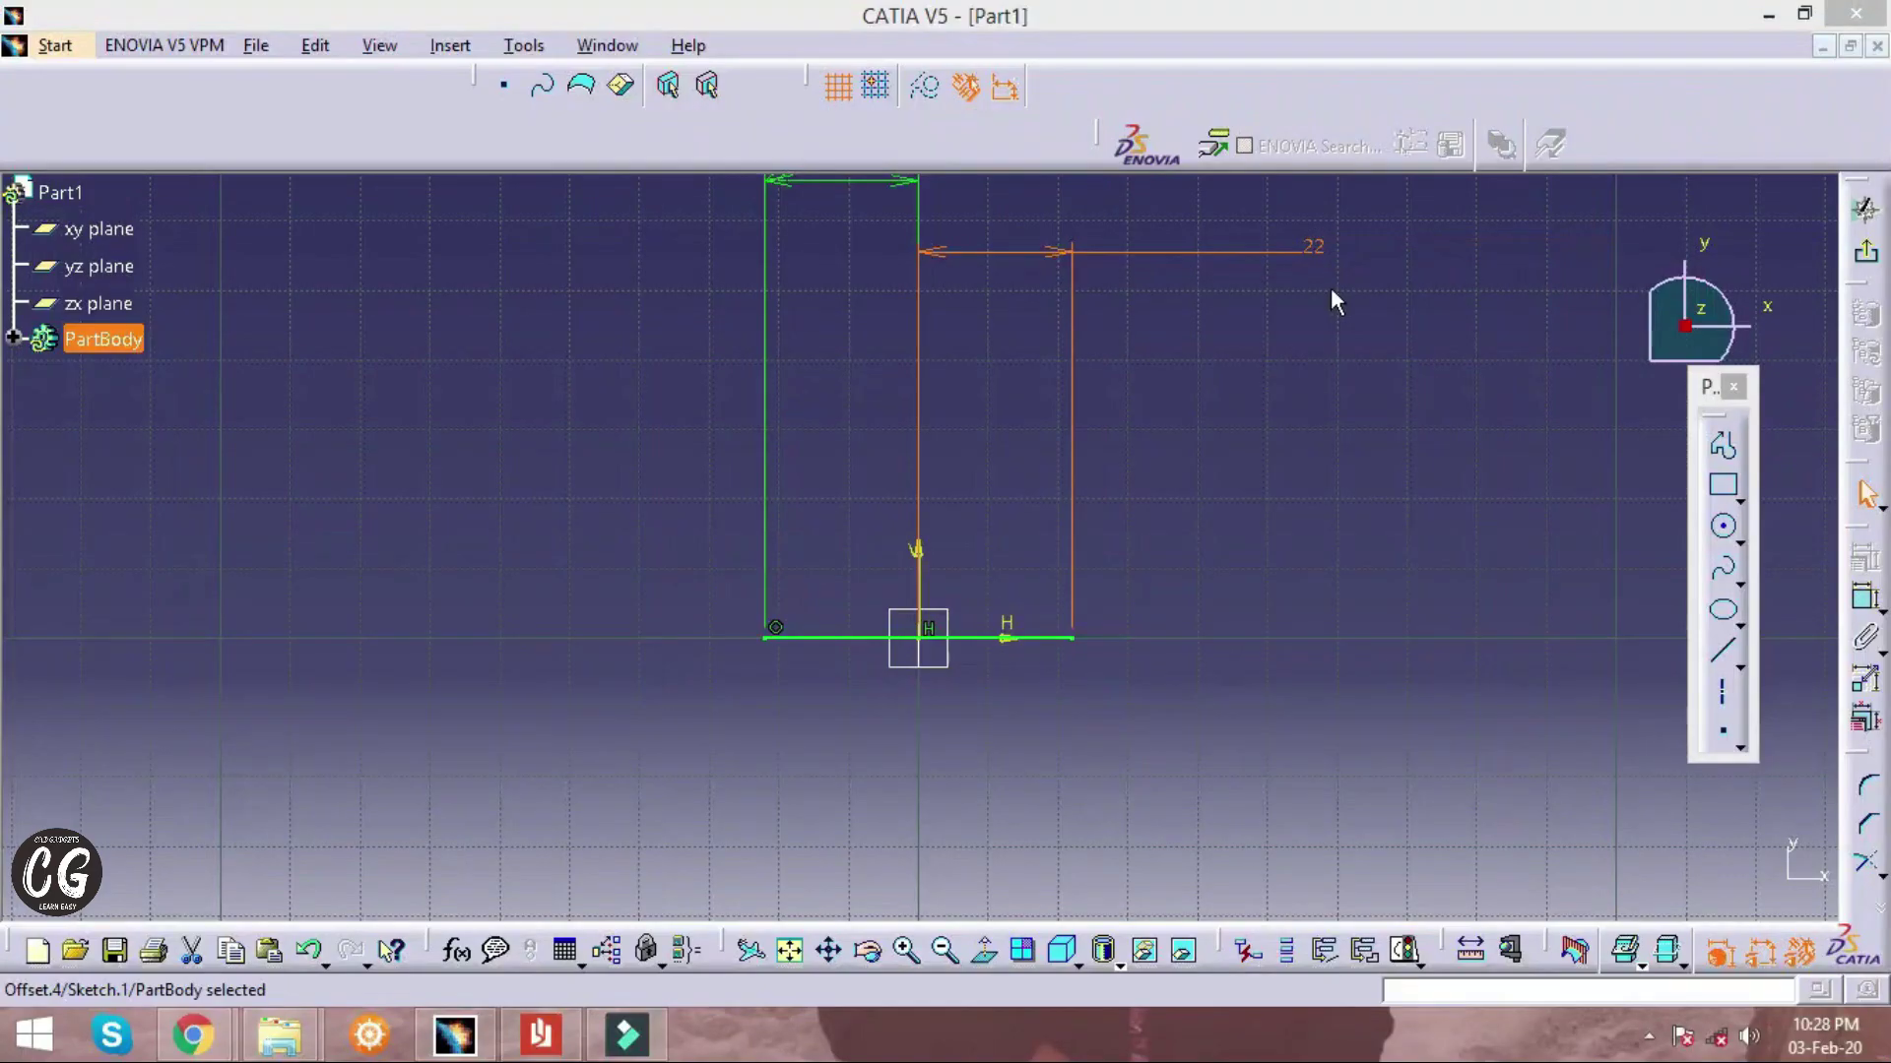
Draw vertical lines rising from the right and left ends of the base line
left_click(1725, 453)
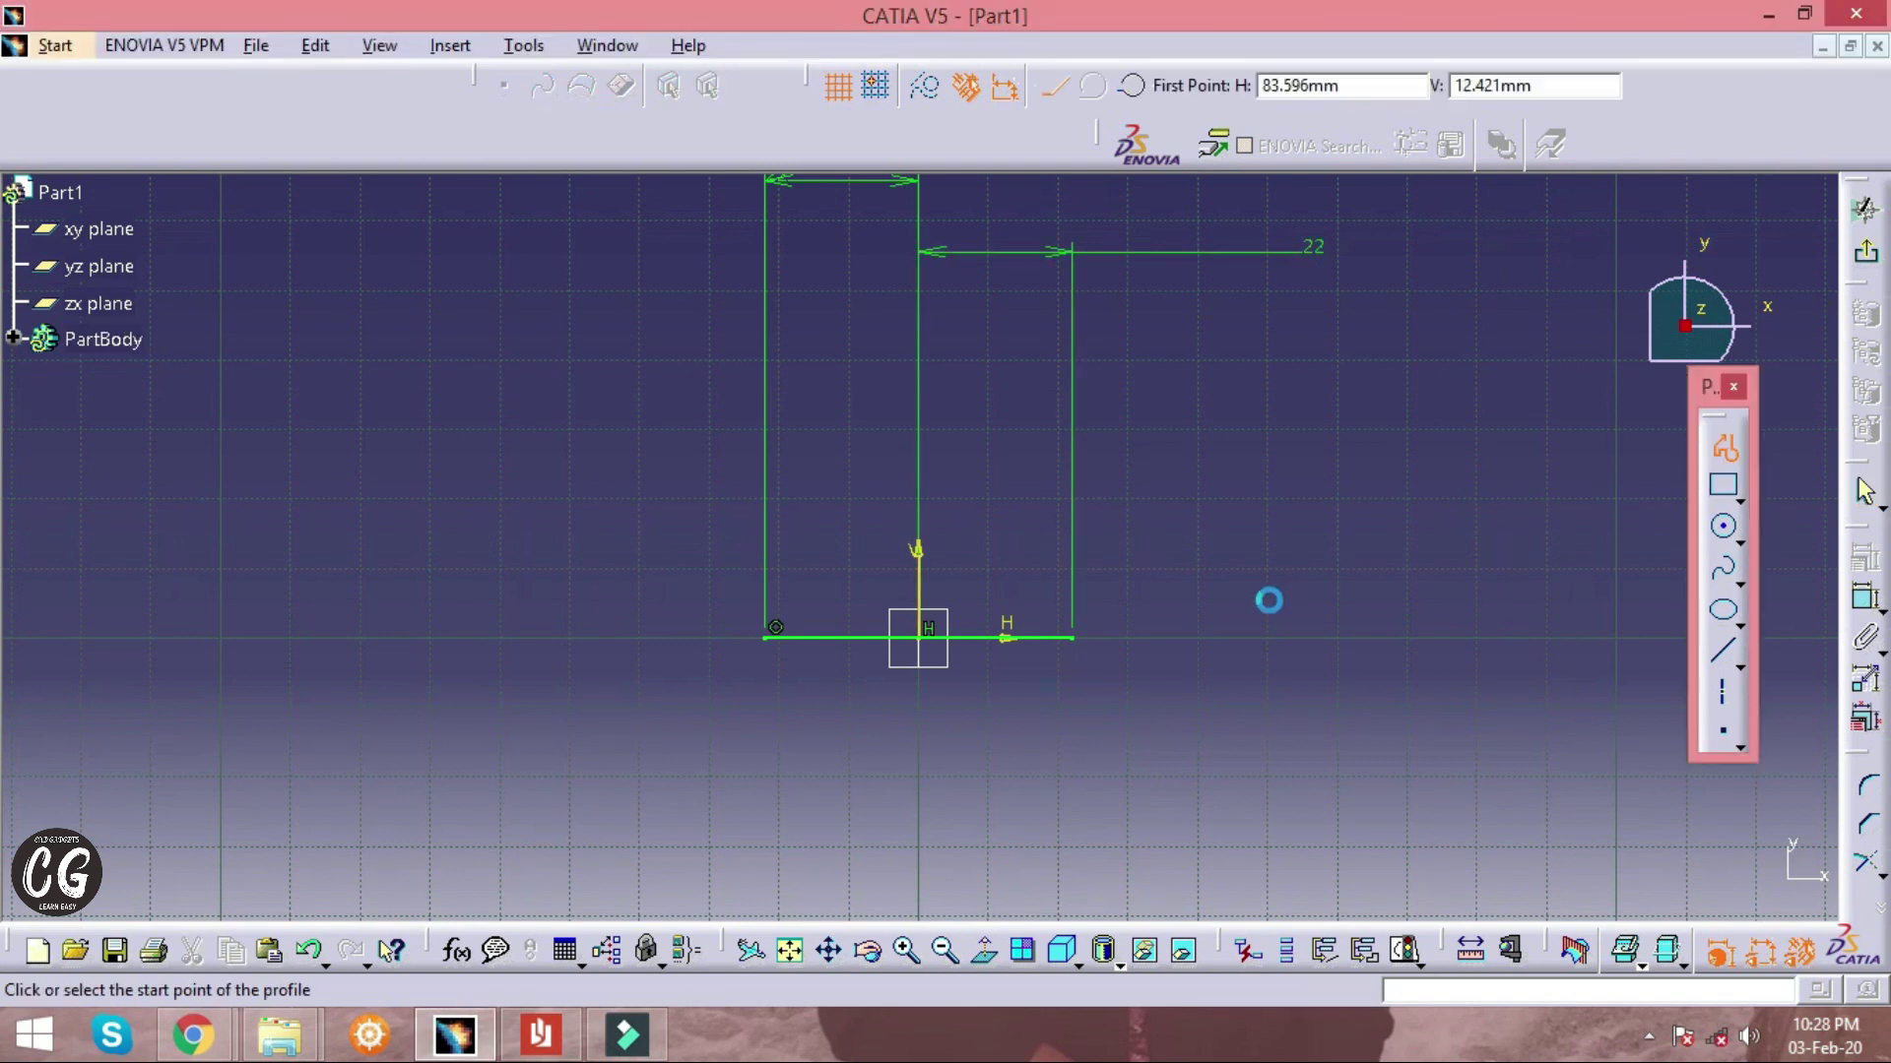
left_click(1072, 638)
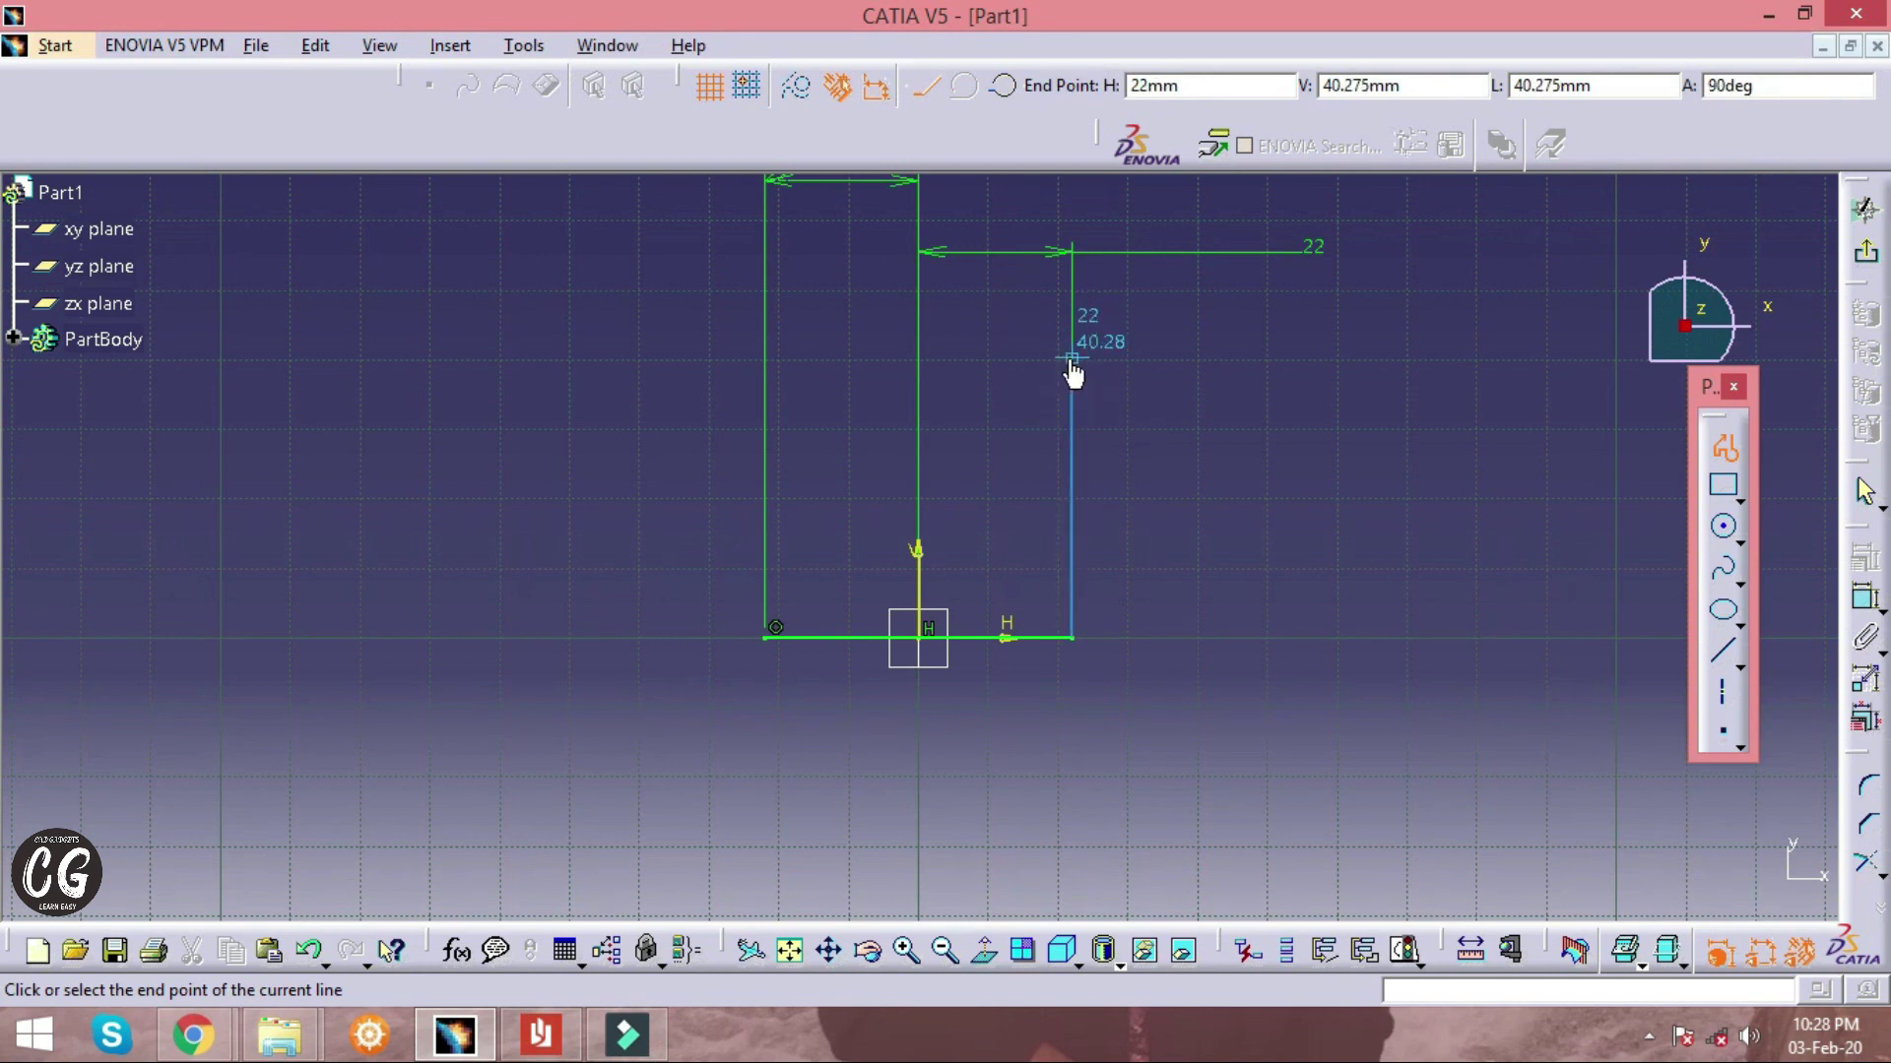
left_click(1072, 357)
left_click(1725, 451)
left_click(1725, 451)
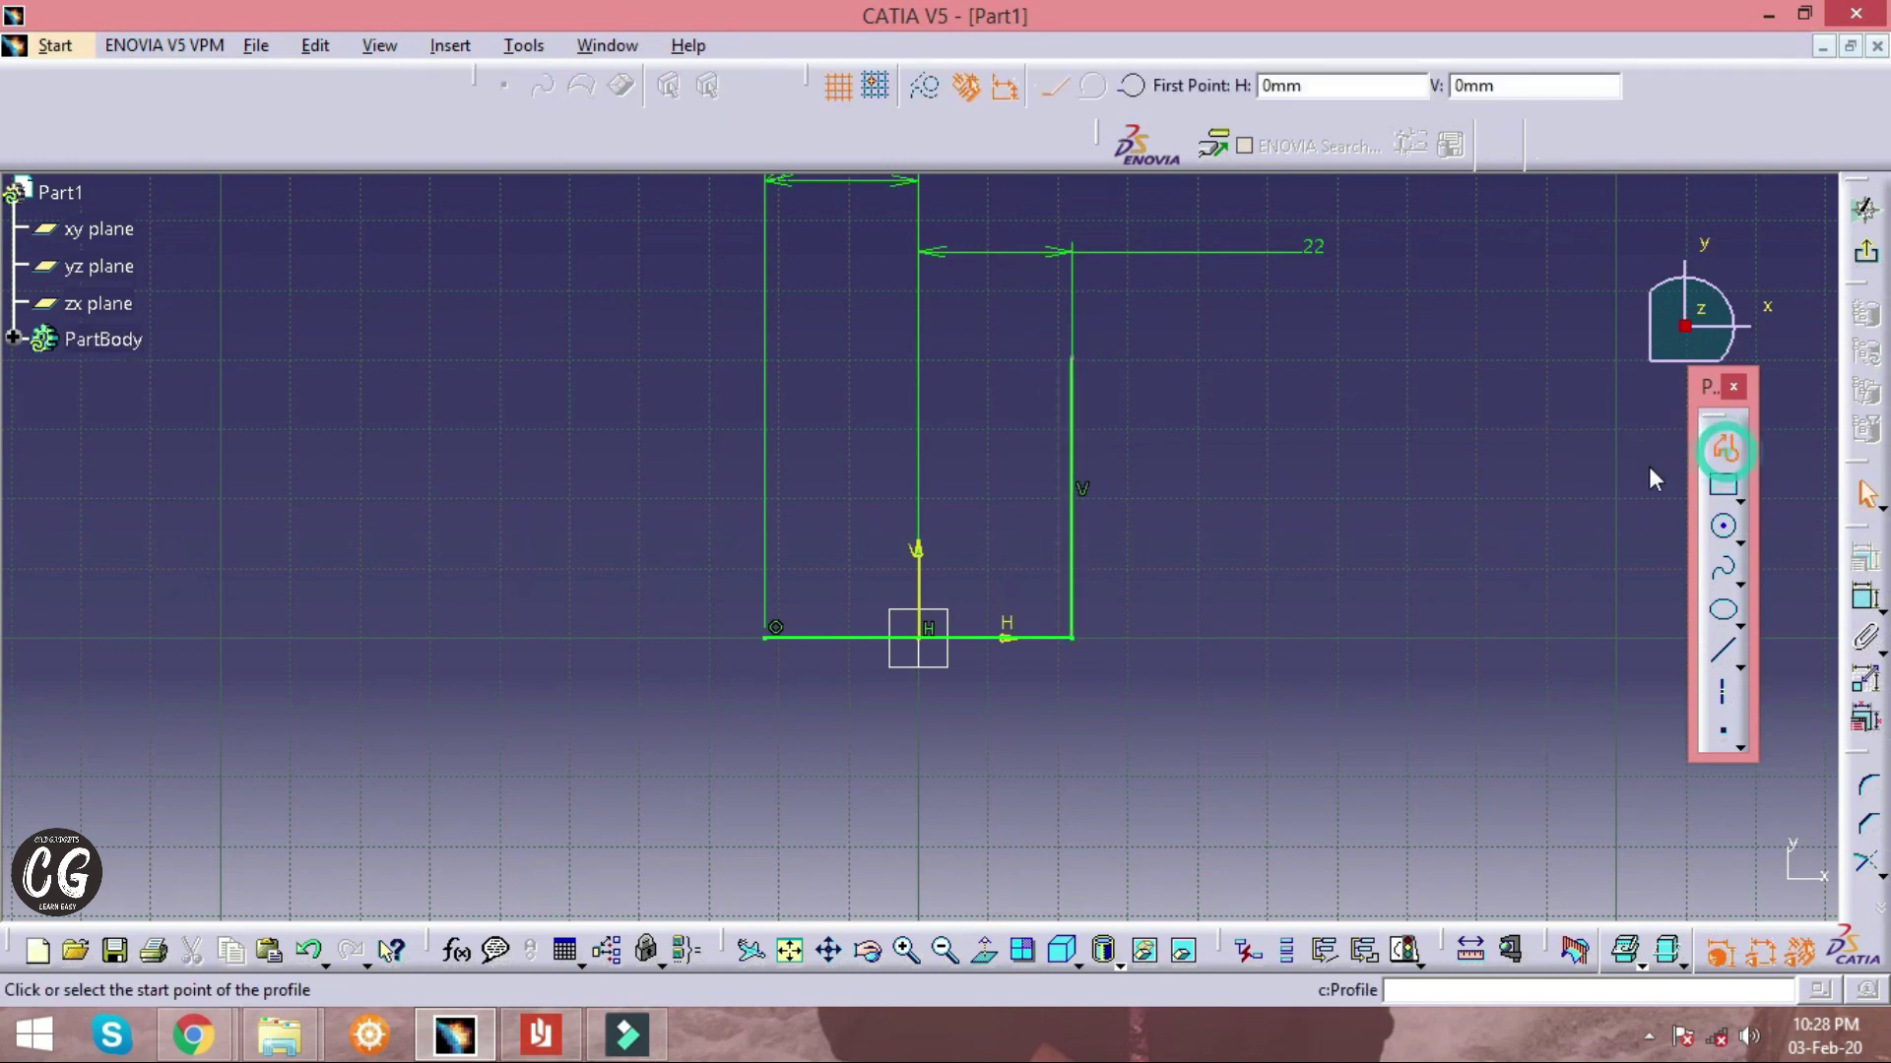
left_click(769, 638)
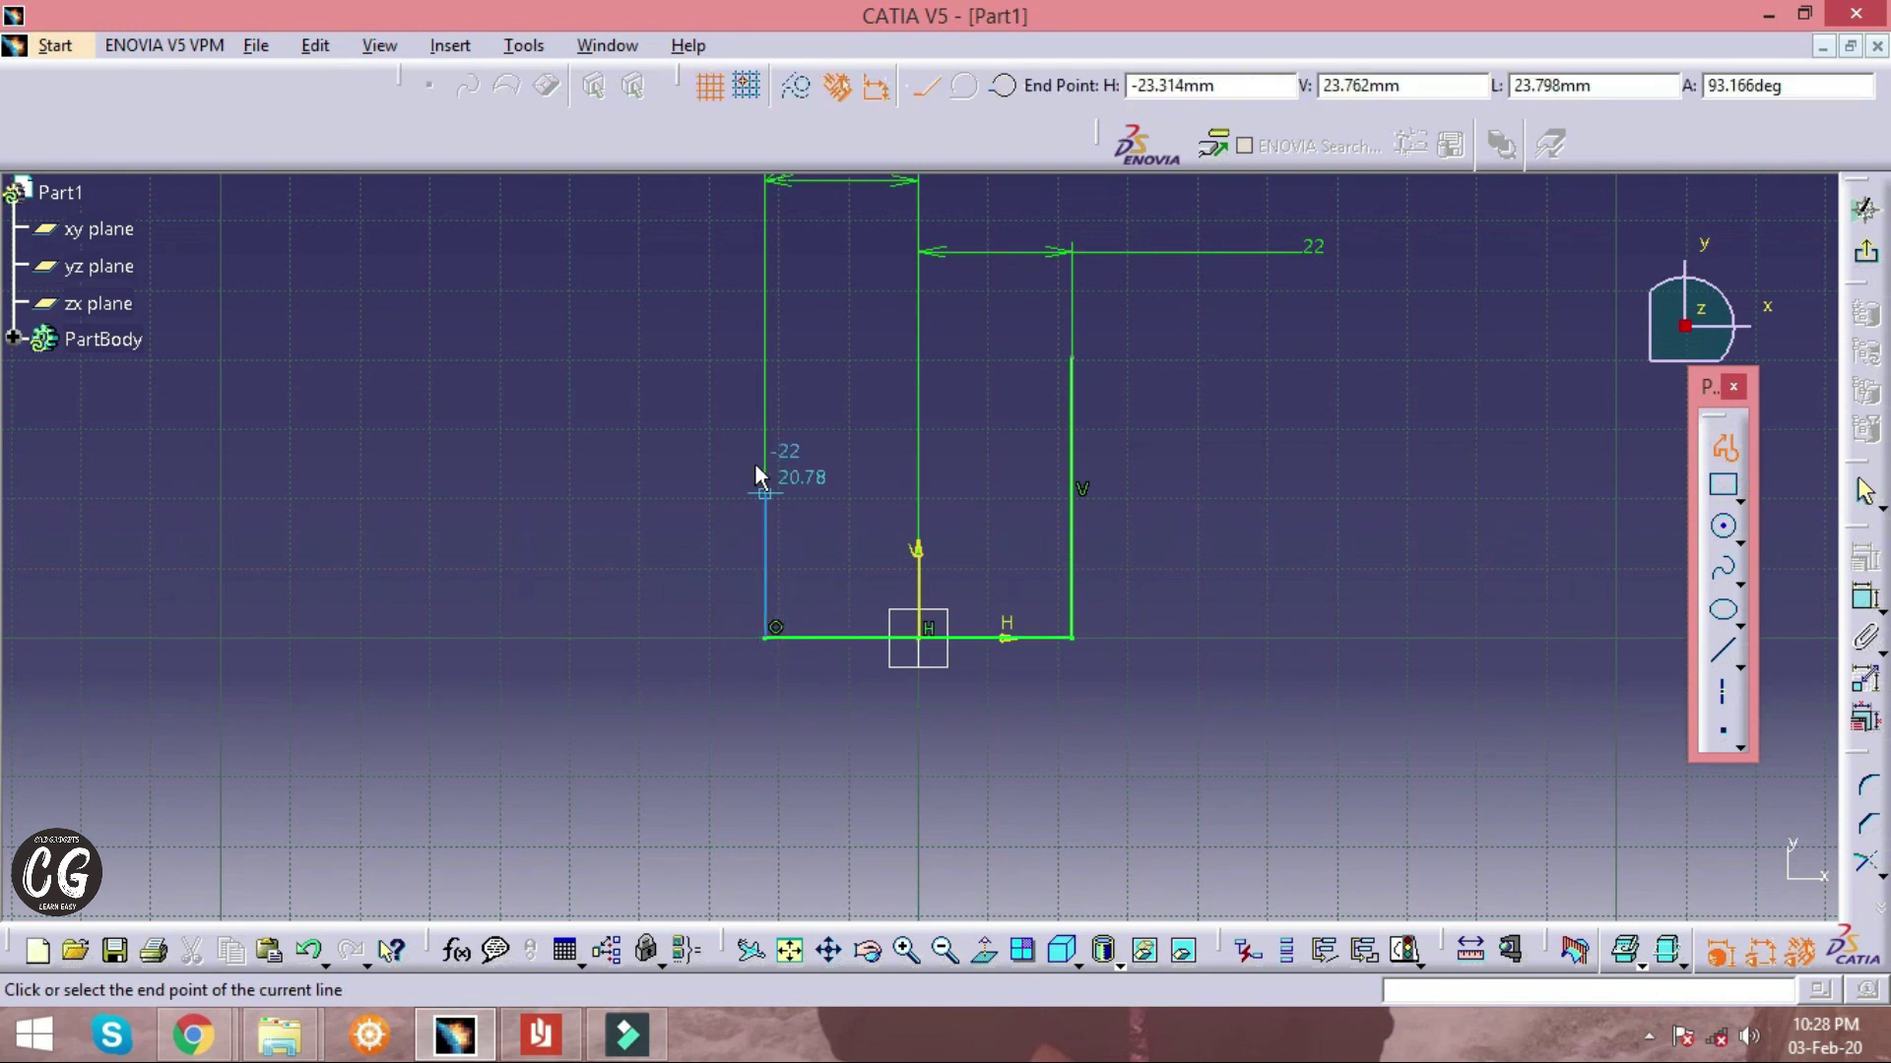
left_click(758, 357)
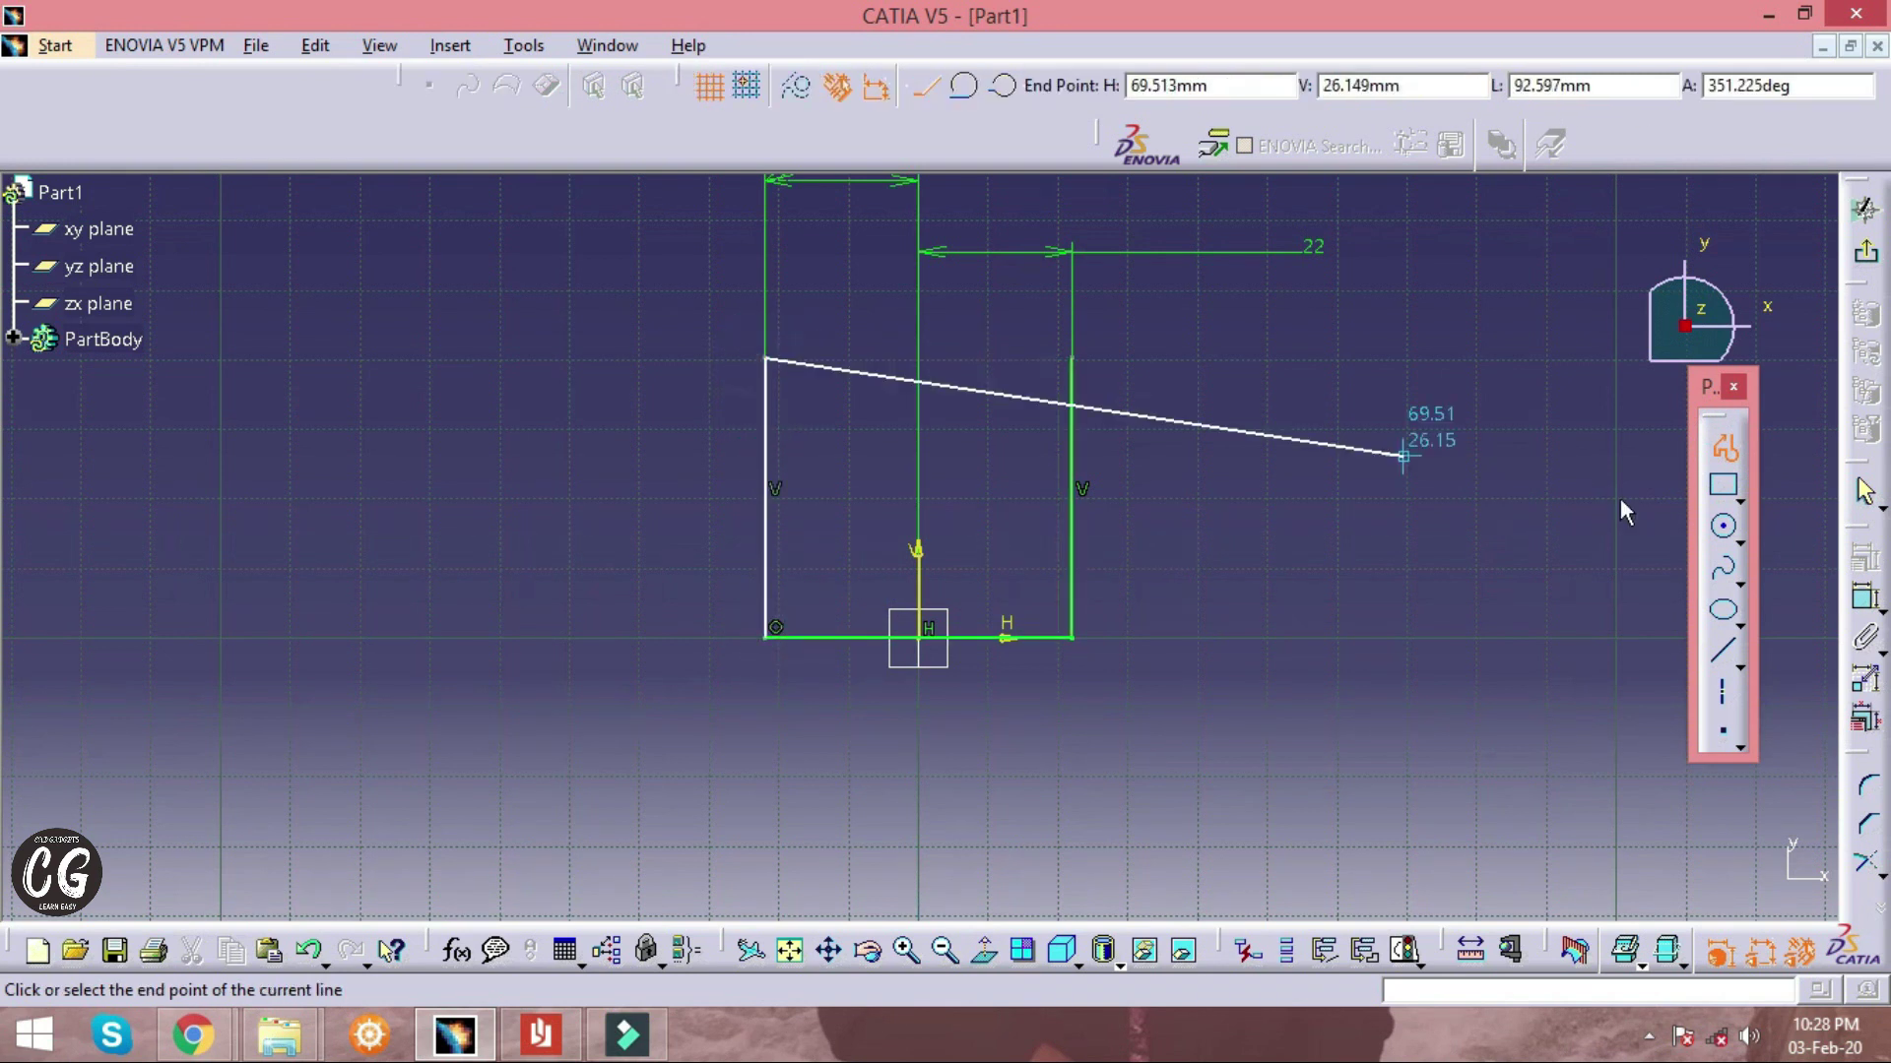
key("Escape")
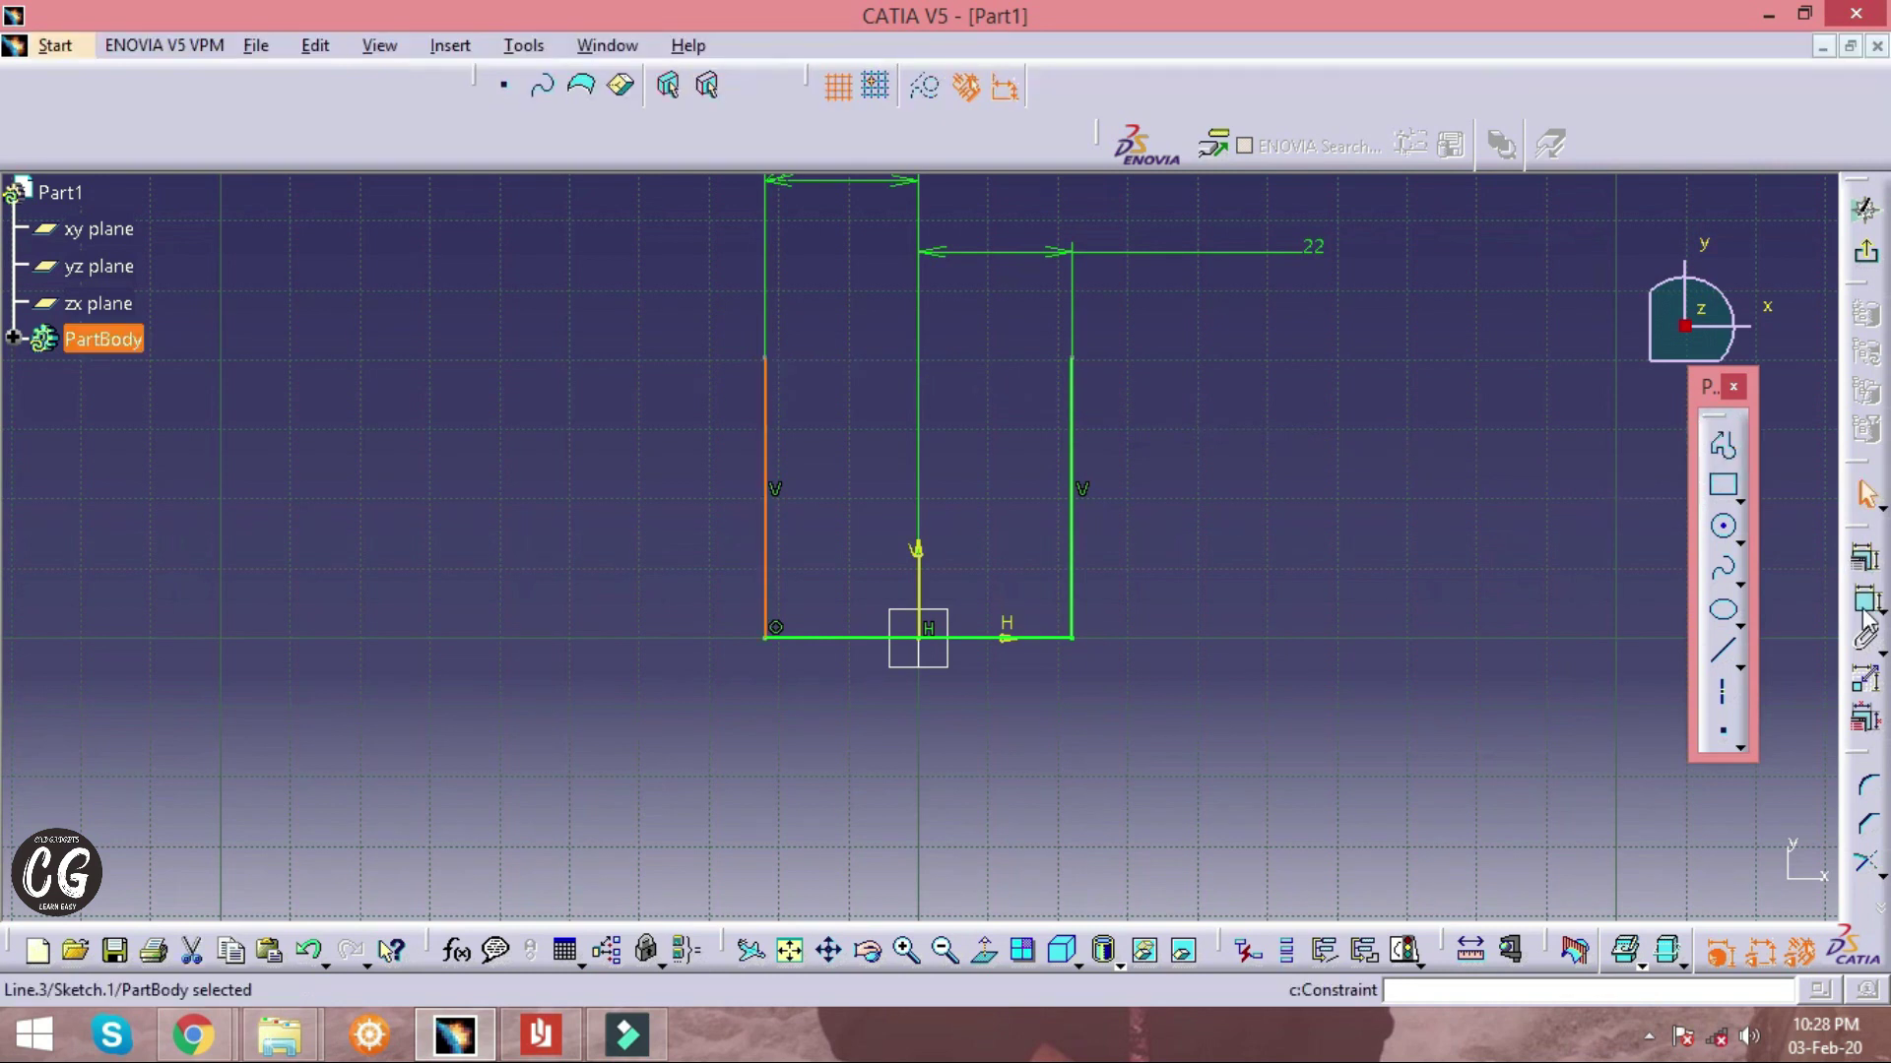
Constrain the left vertical line's height to 38 mm
left_click(1866, 605)
left_click(1345, 555)
double_click(1345, 556)
type("38mm")
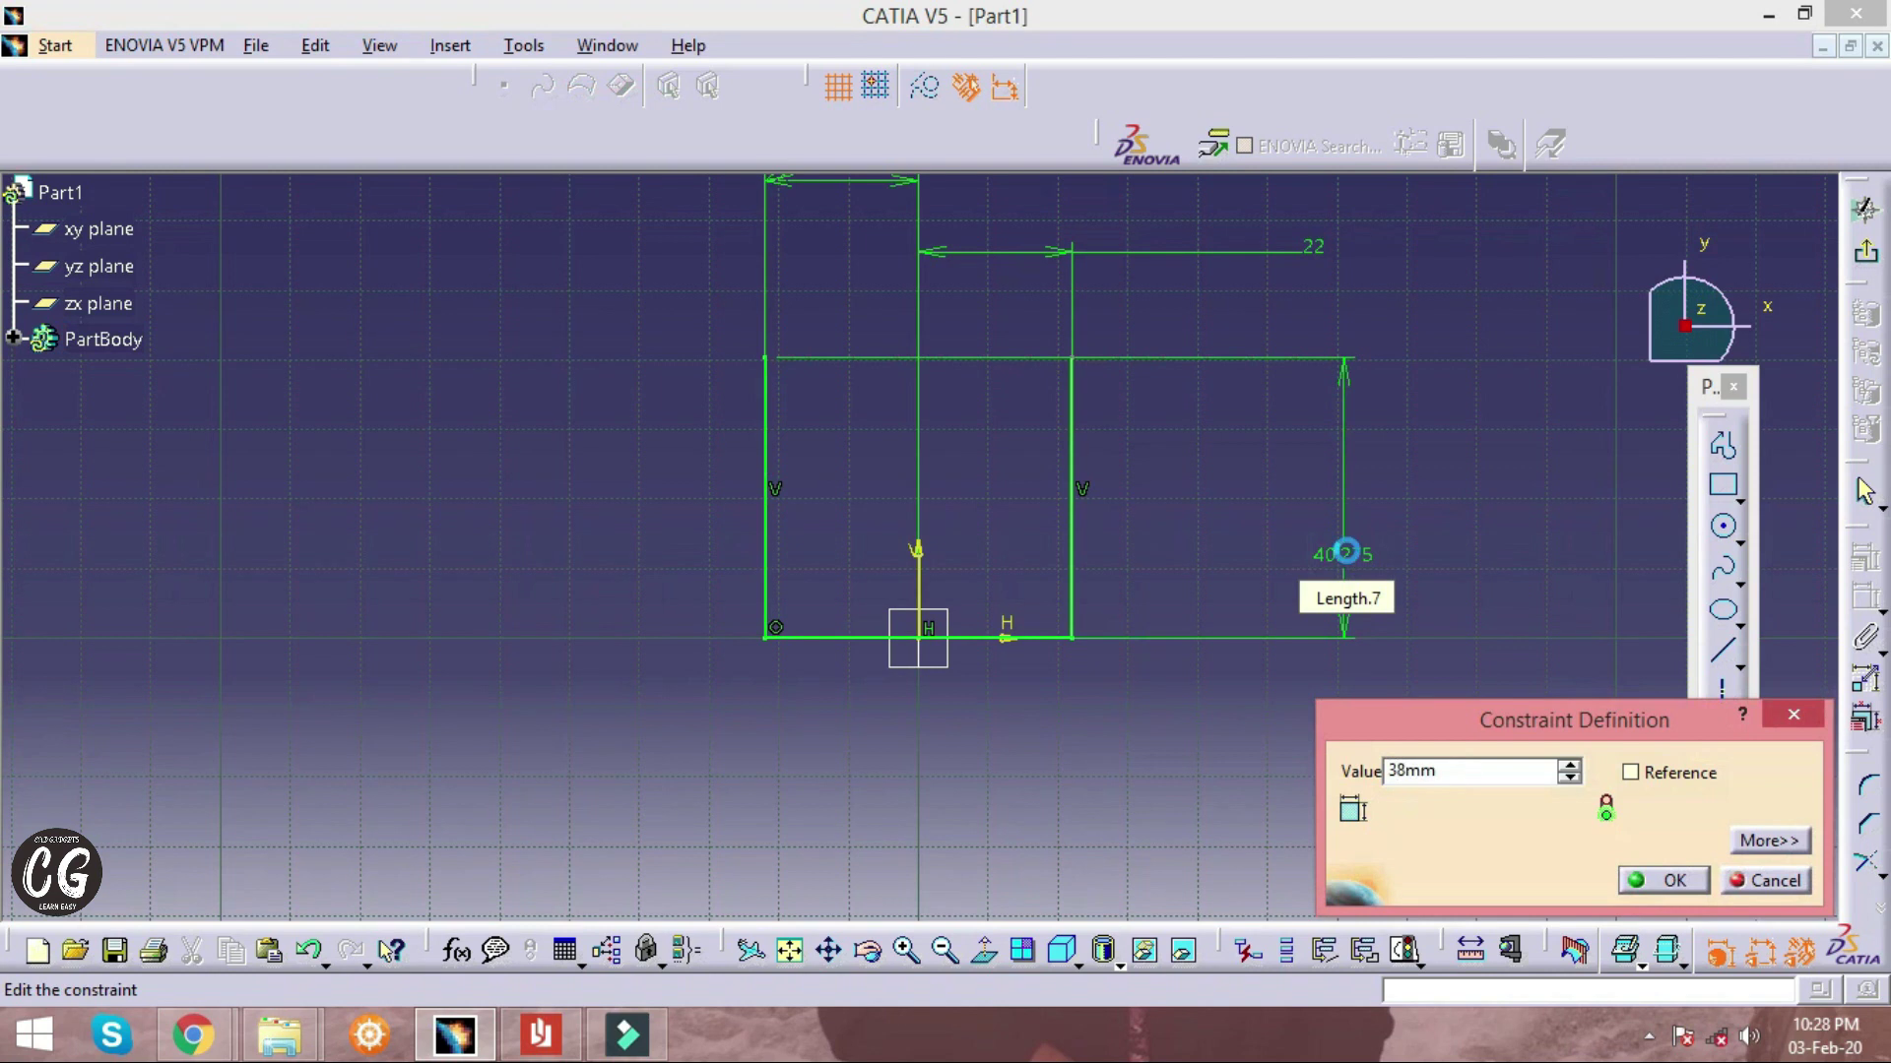
key("Return")
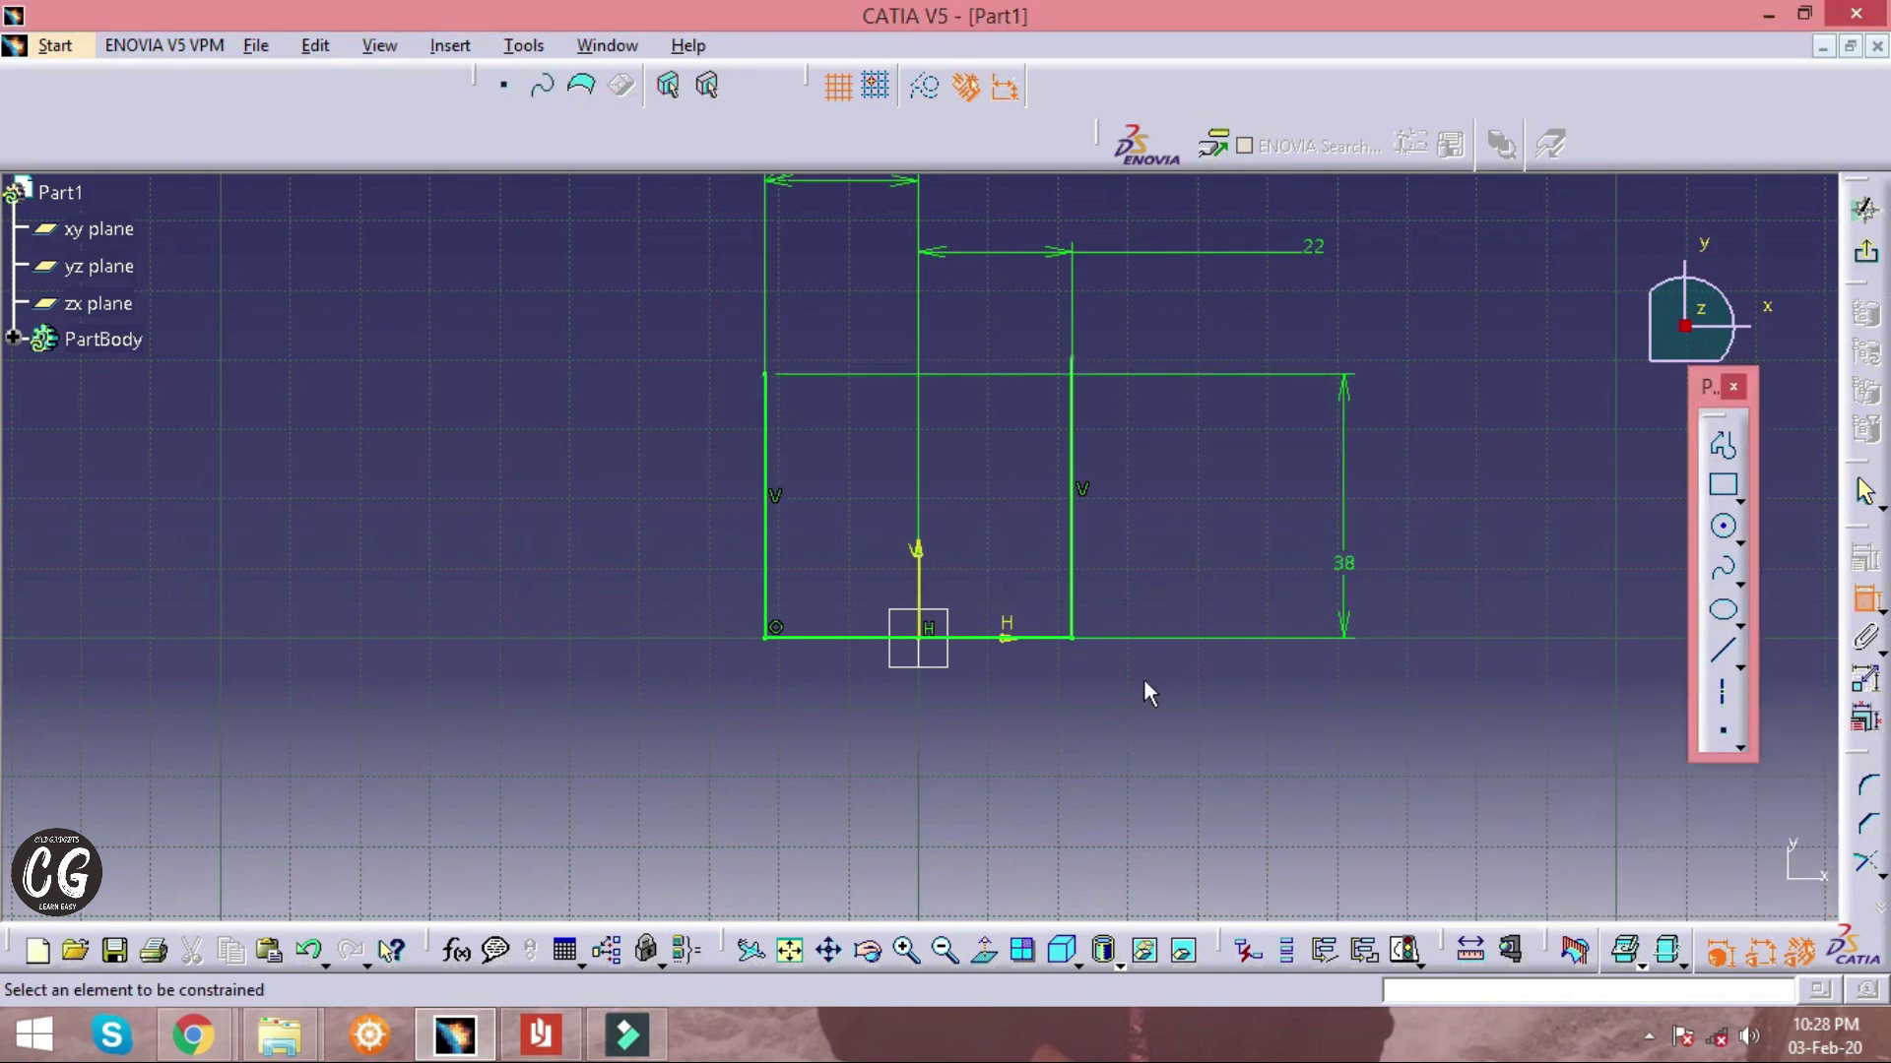
Constrain the right vertical line's height to 38 mm and compare with the drawing
left_click(1072, 507)
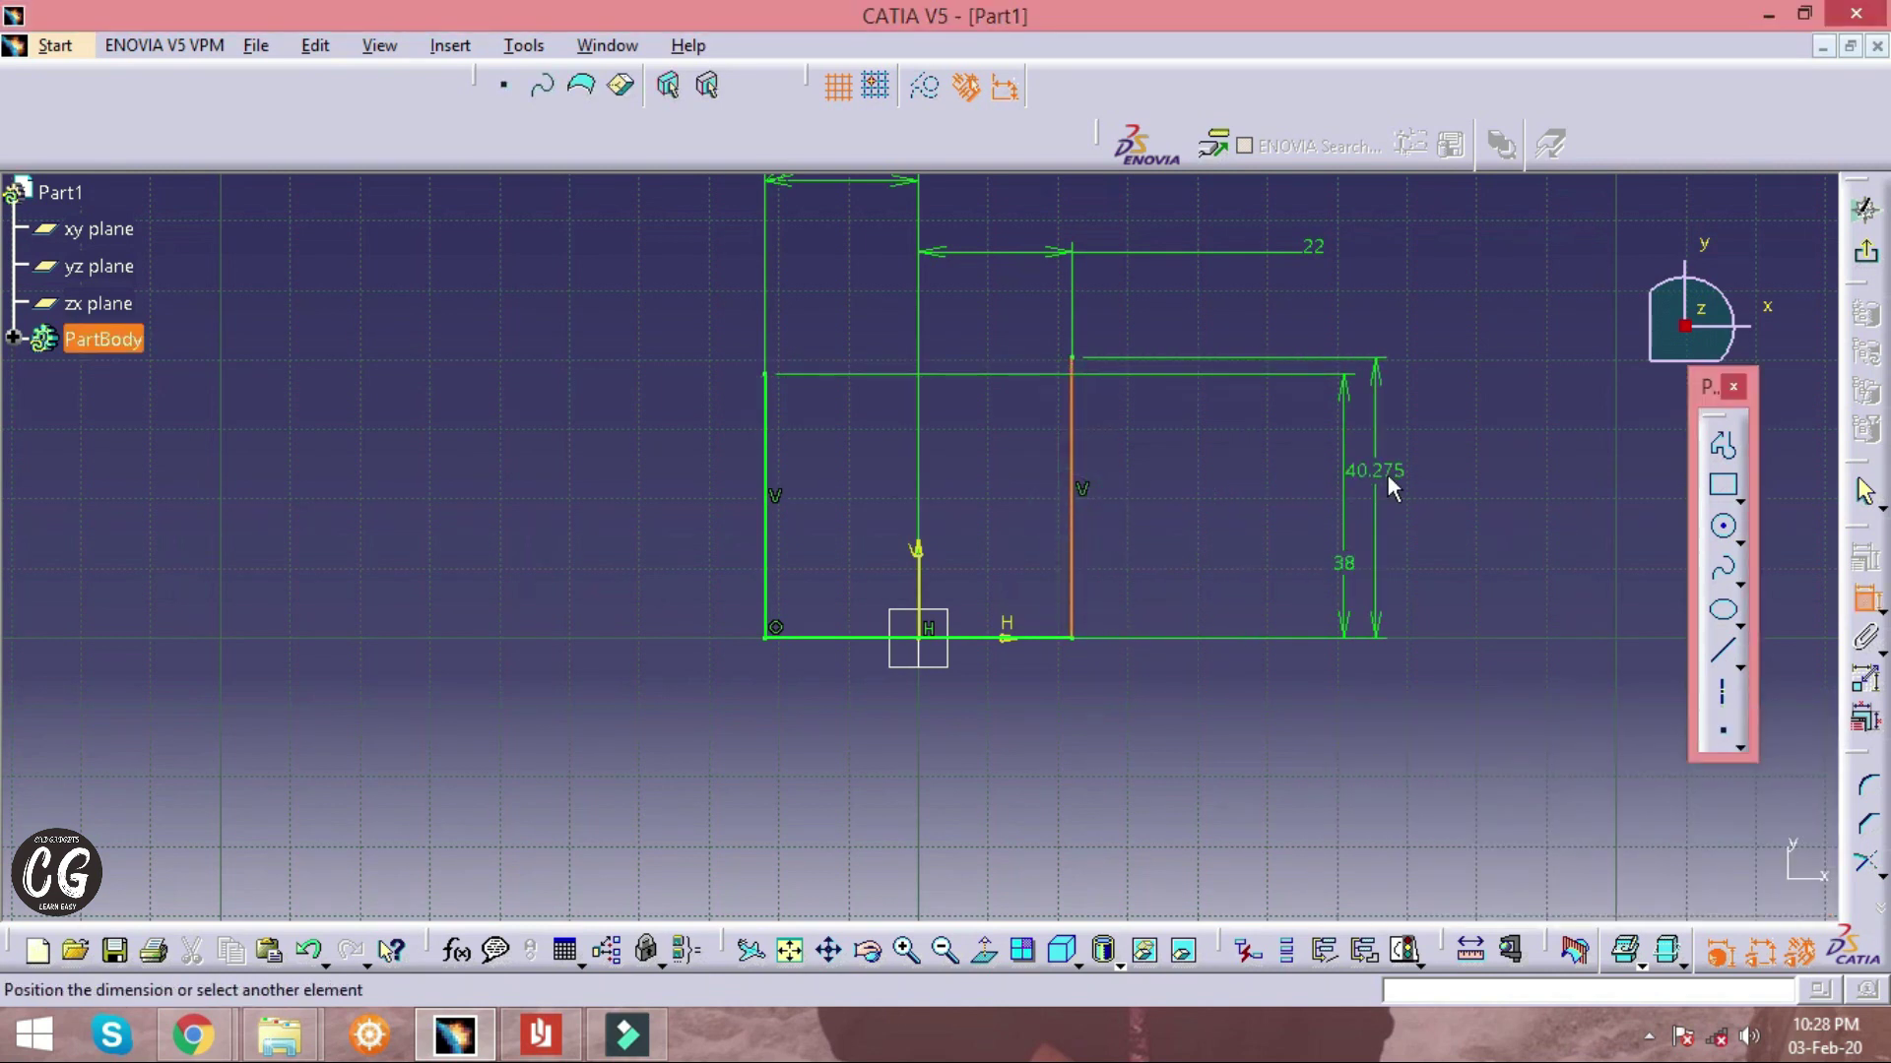
left_click(1388, 475)
double_click(1378, 472)
type("38")
key("Return")
left_click(1461, 532)
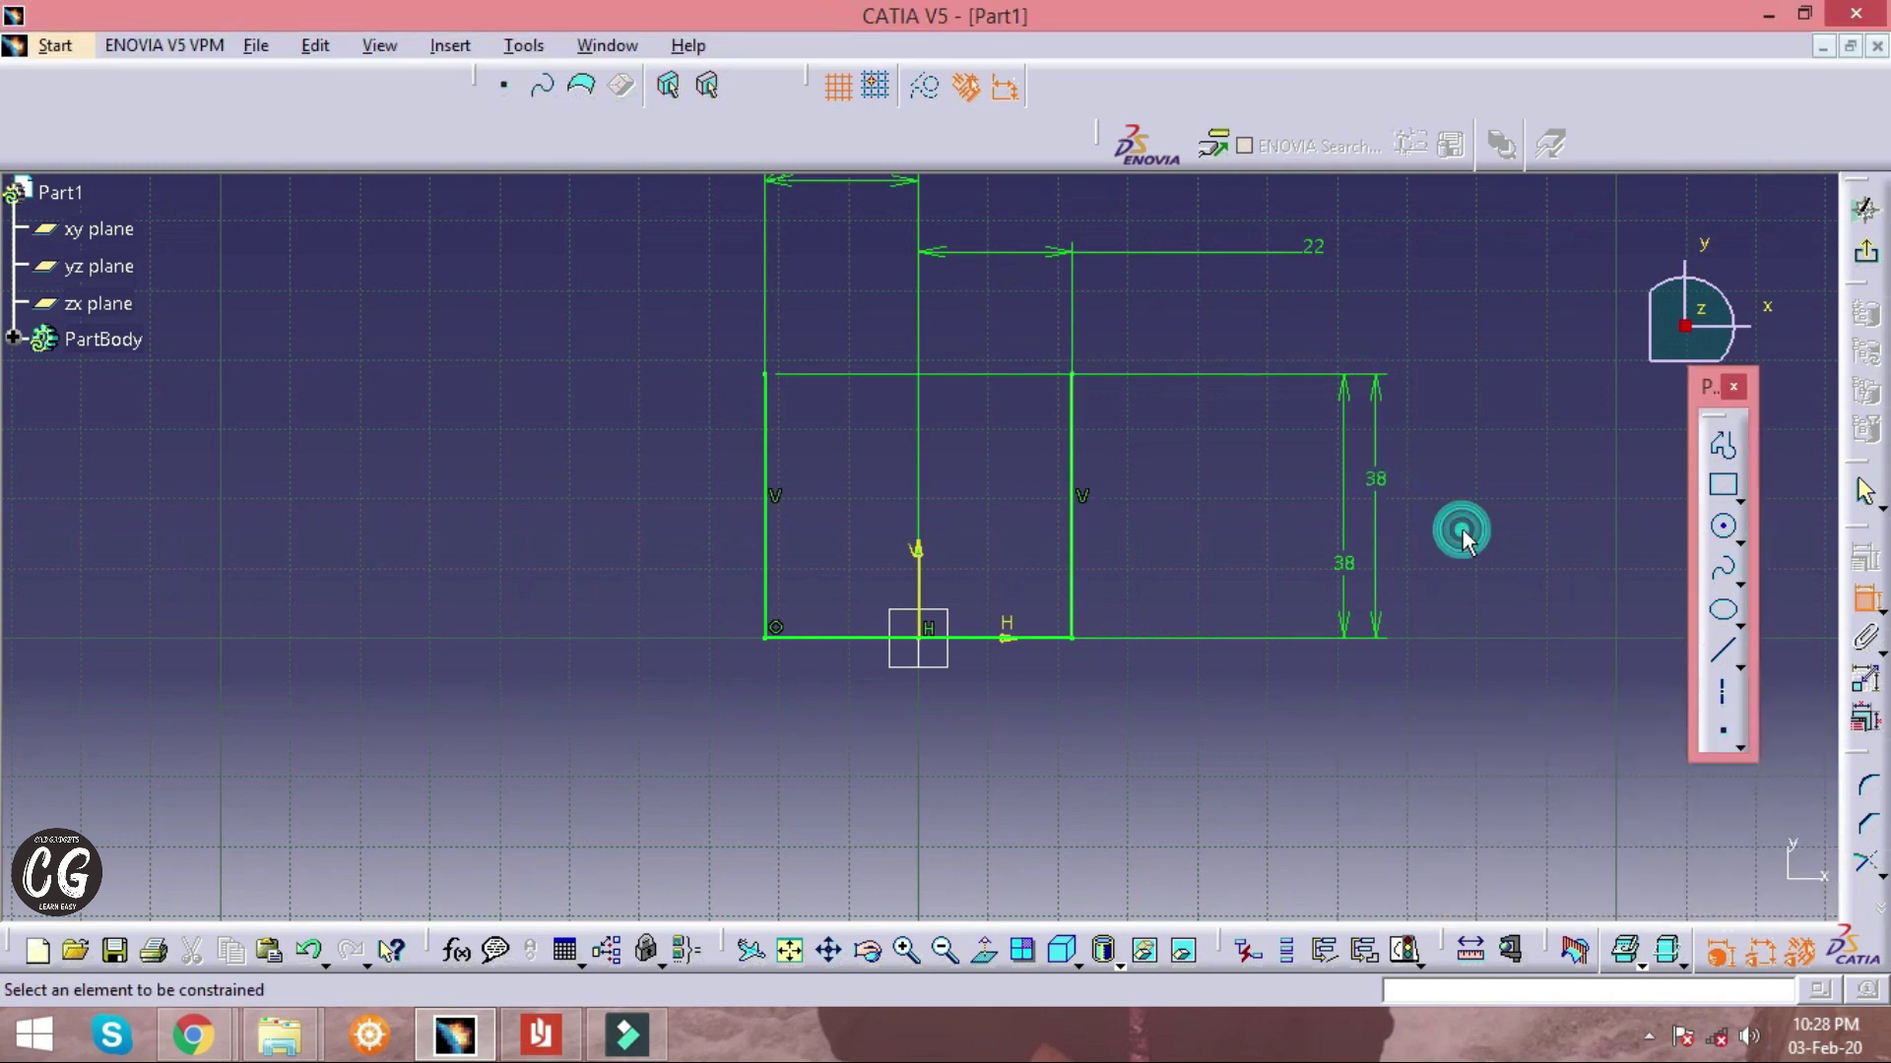
key("alt+Tab")
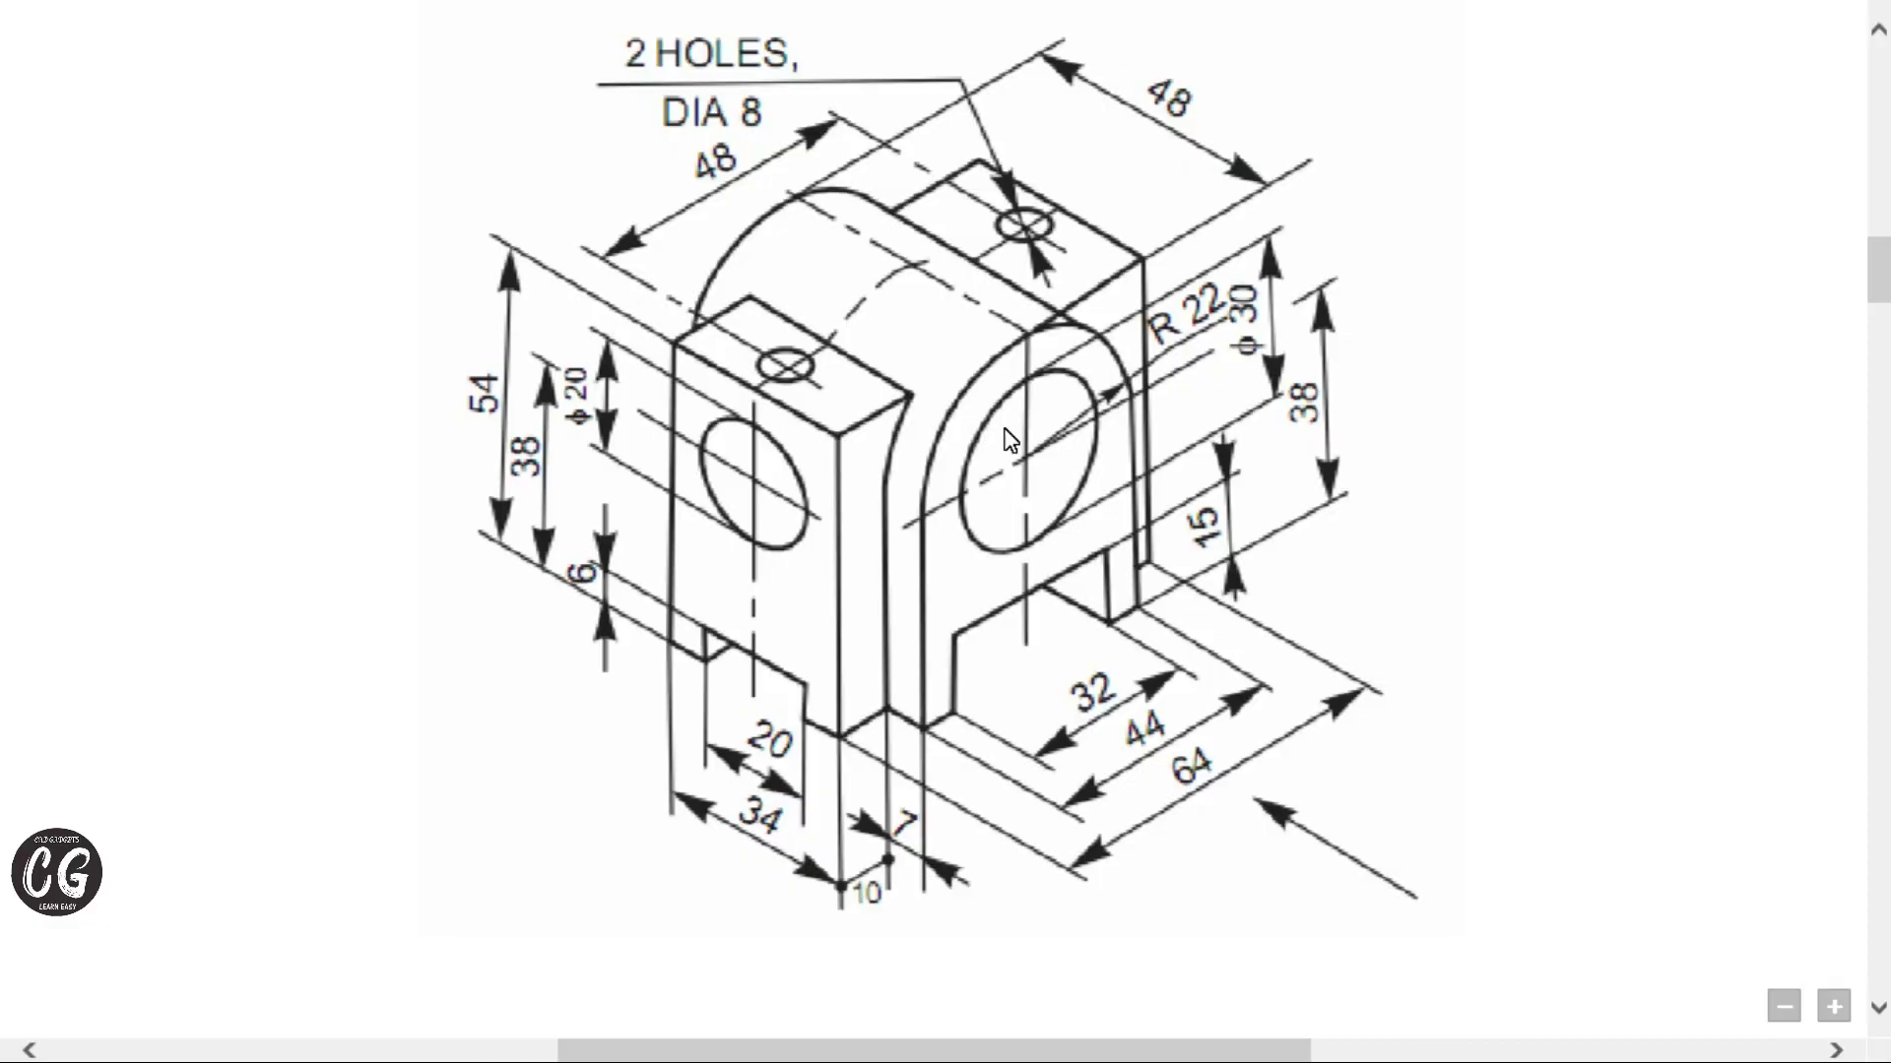
key("alt+Tab")
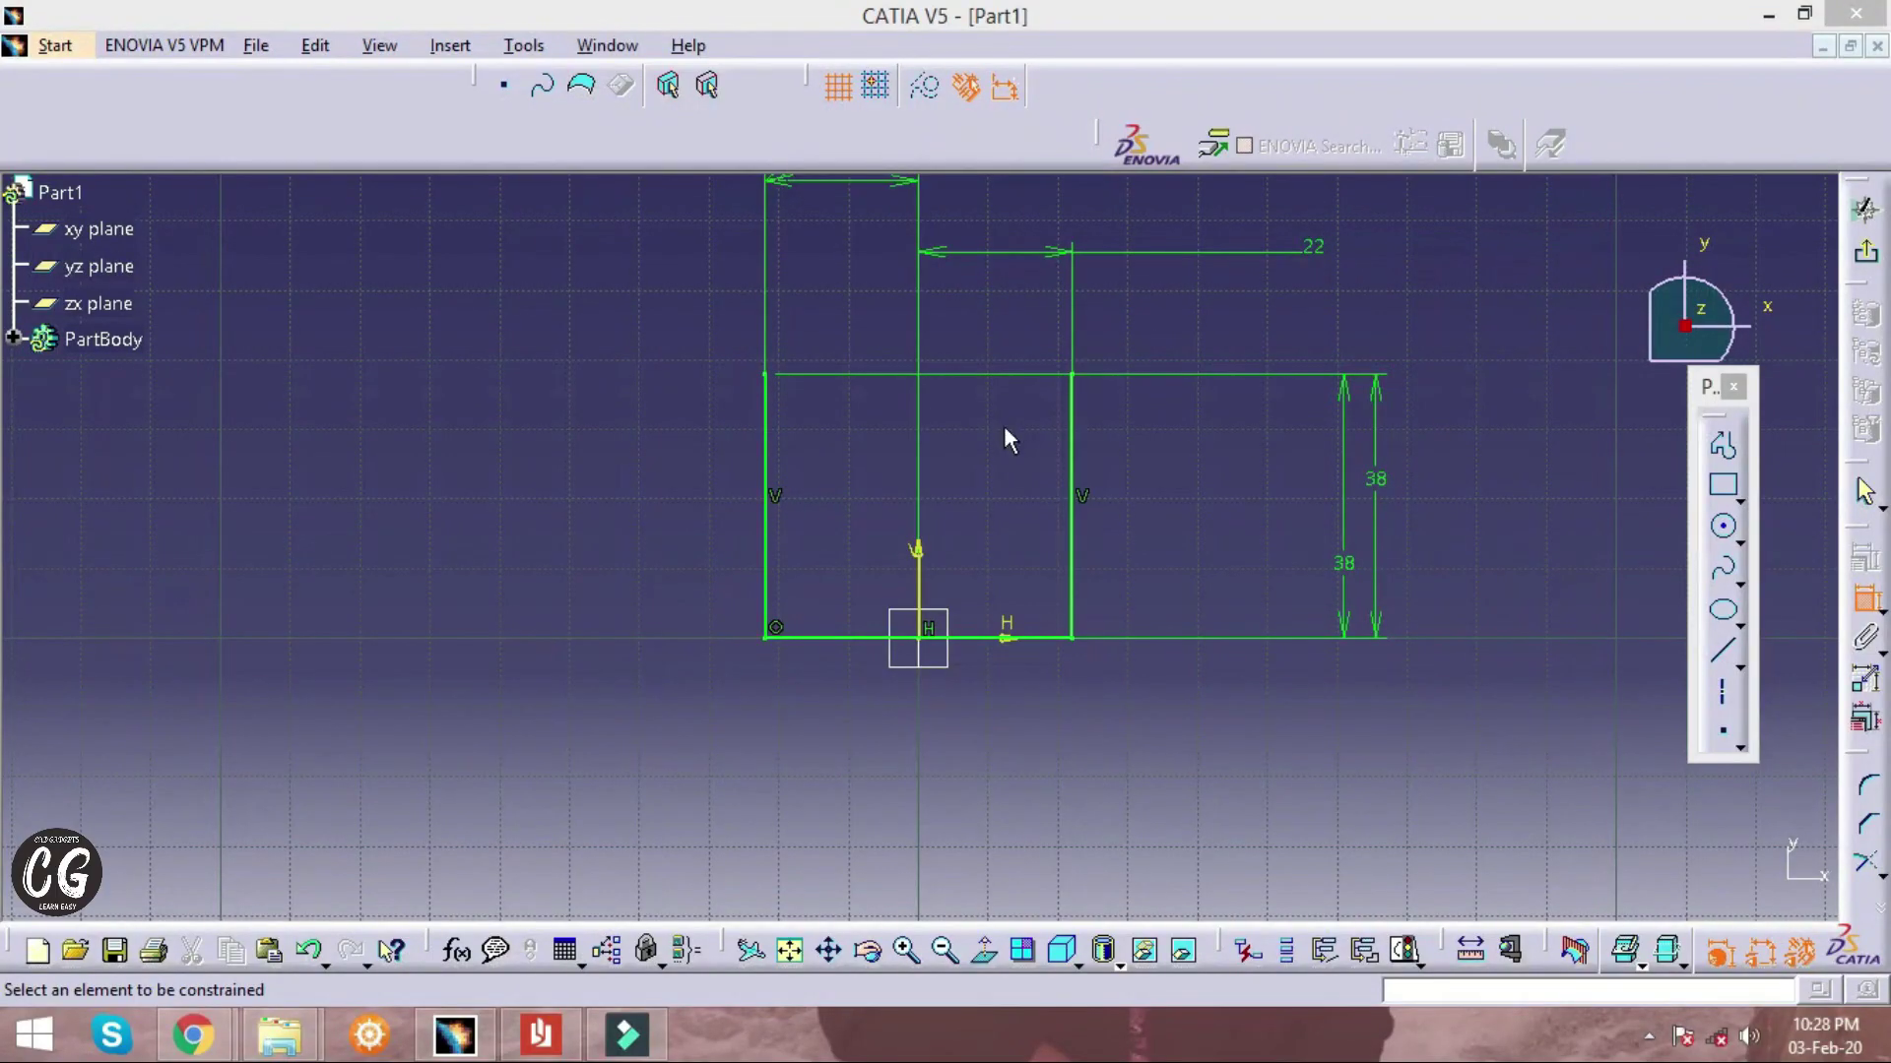
Draw a centre-point arc from the right line's top to the left line's top, forming a 22 mm radius
left_click(1740, 542)
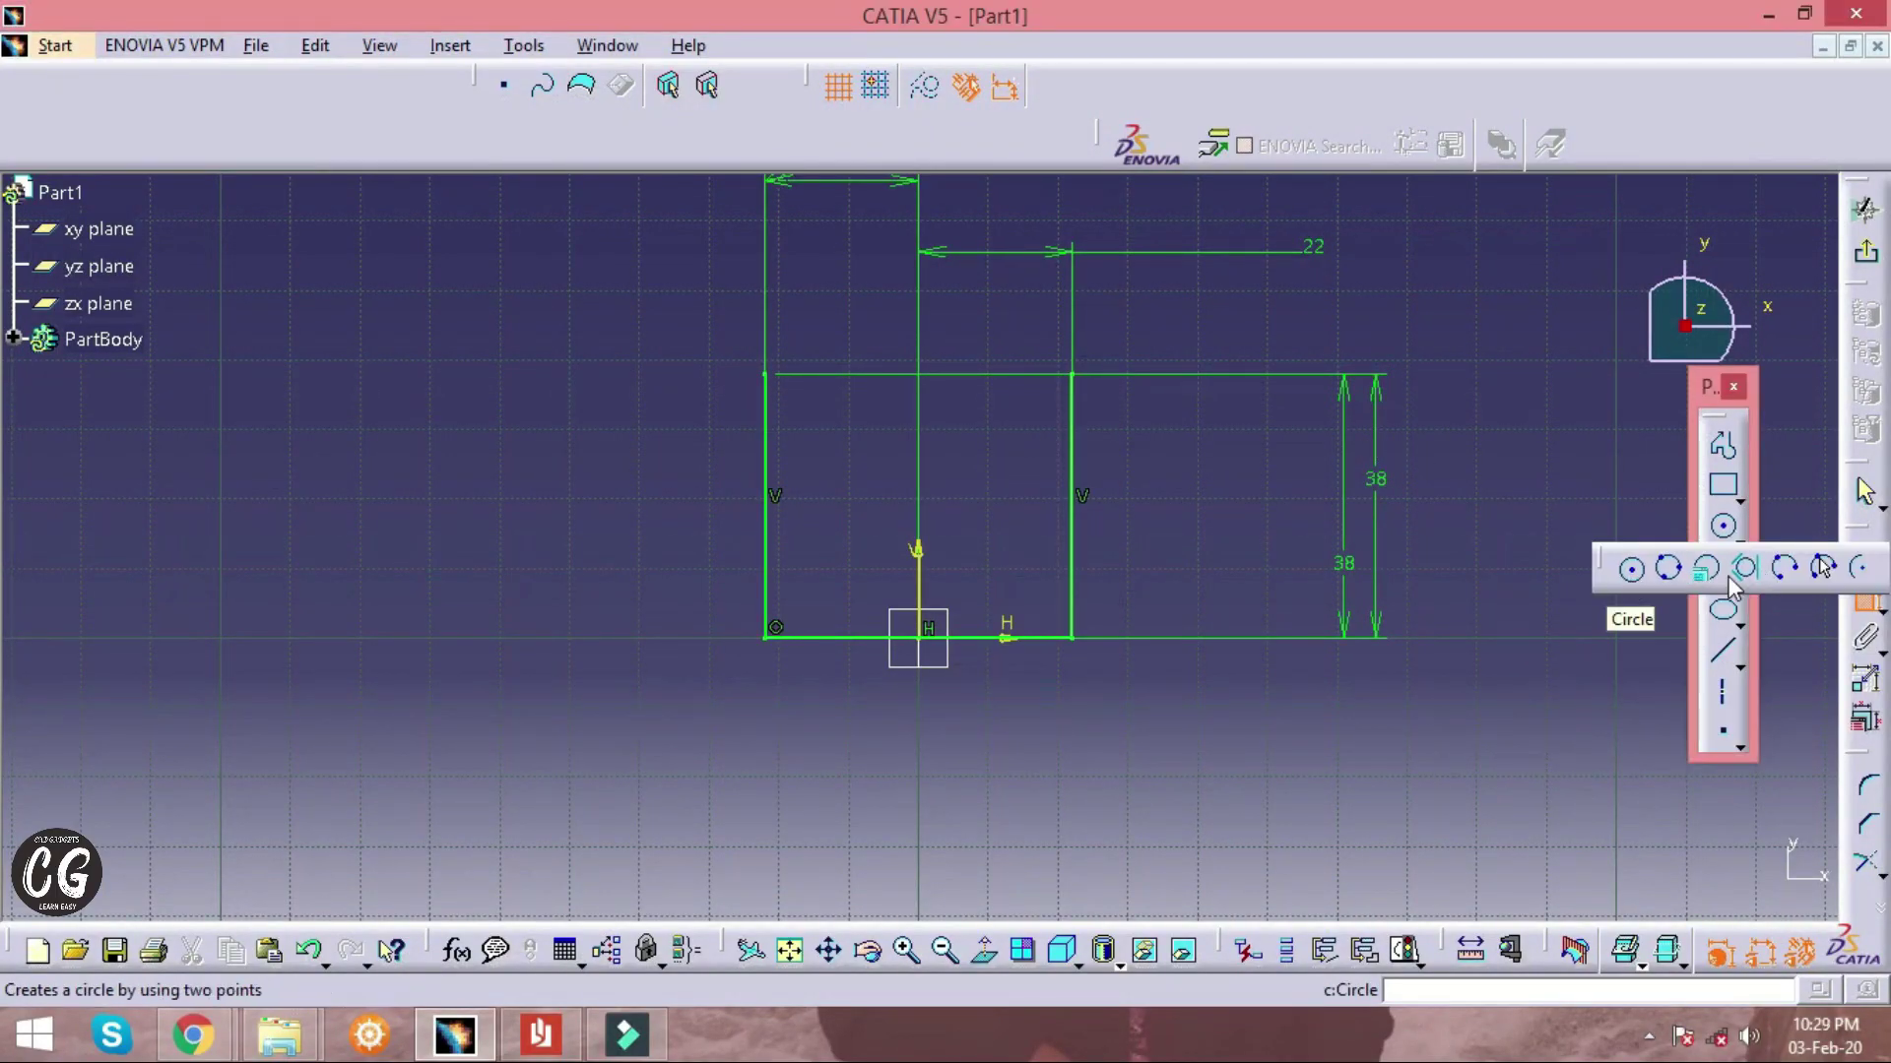
left_click(1858, 568)
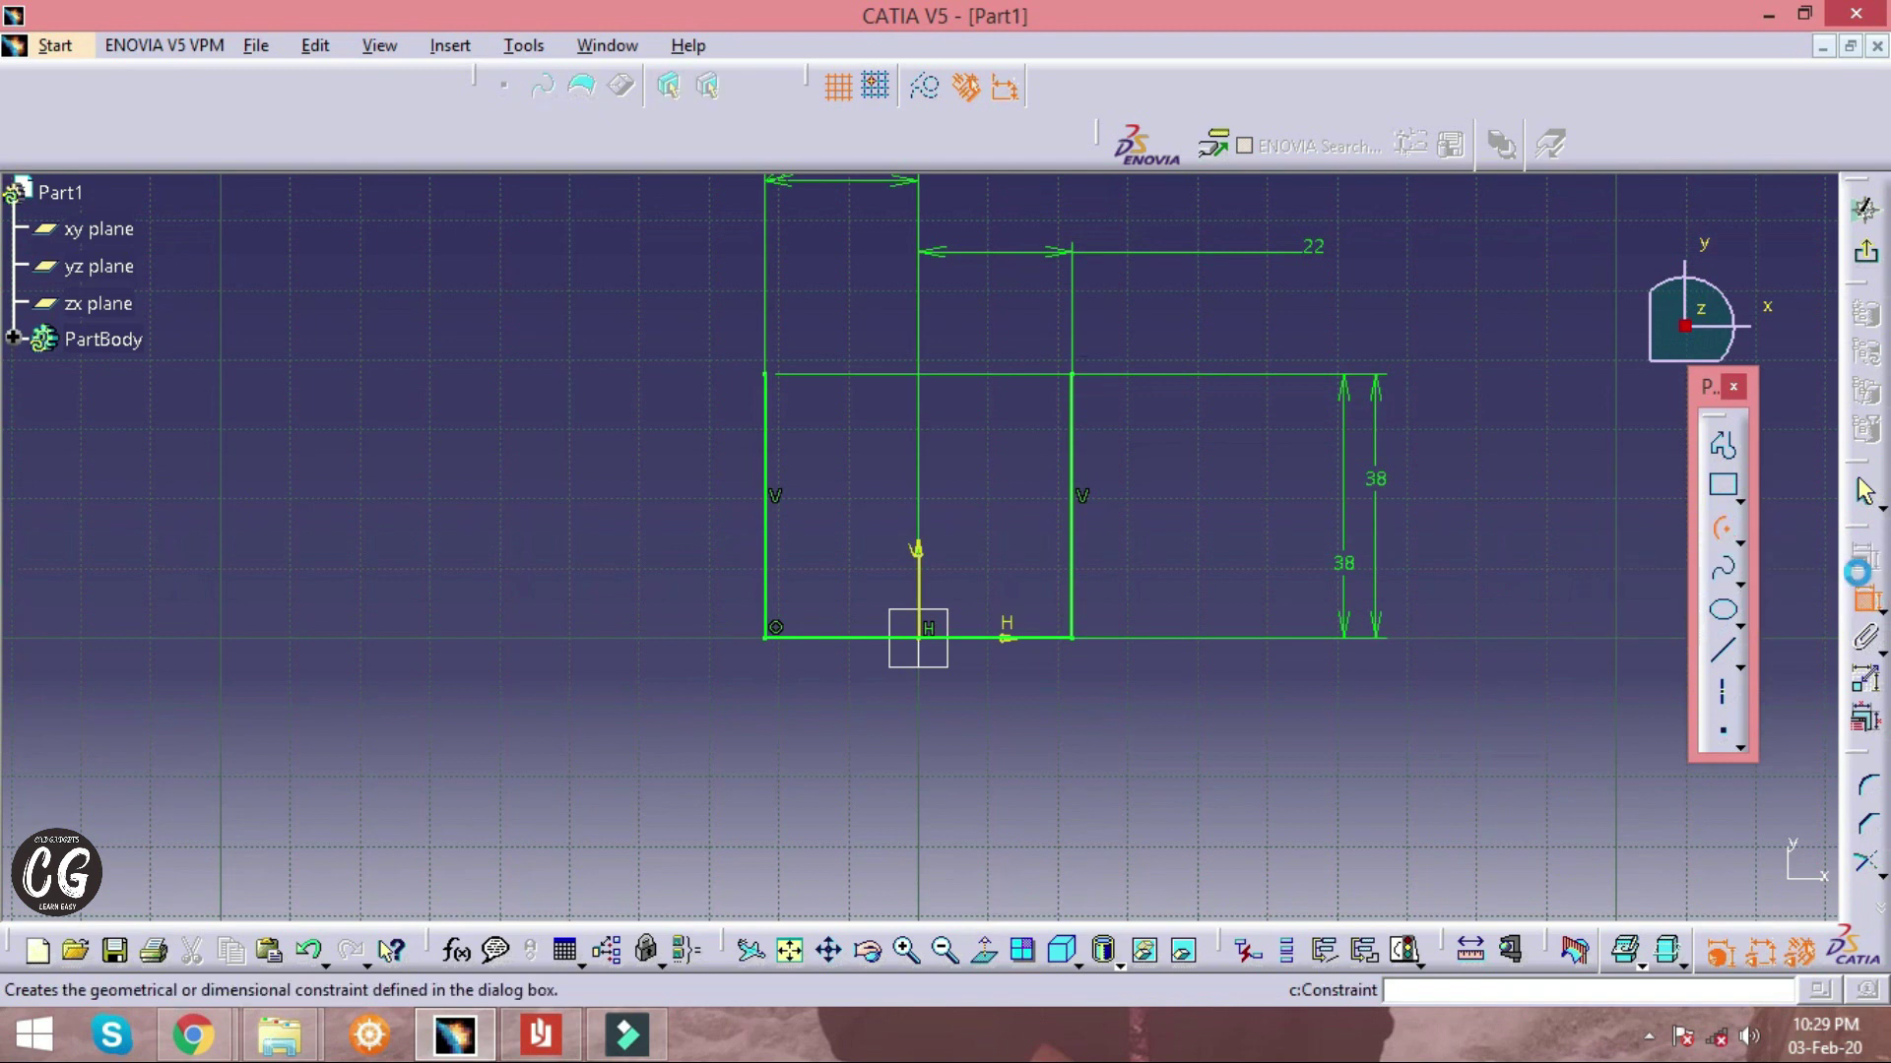
left_click(917, 374)
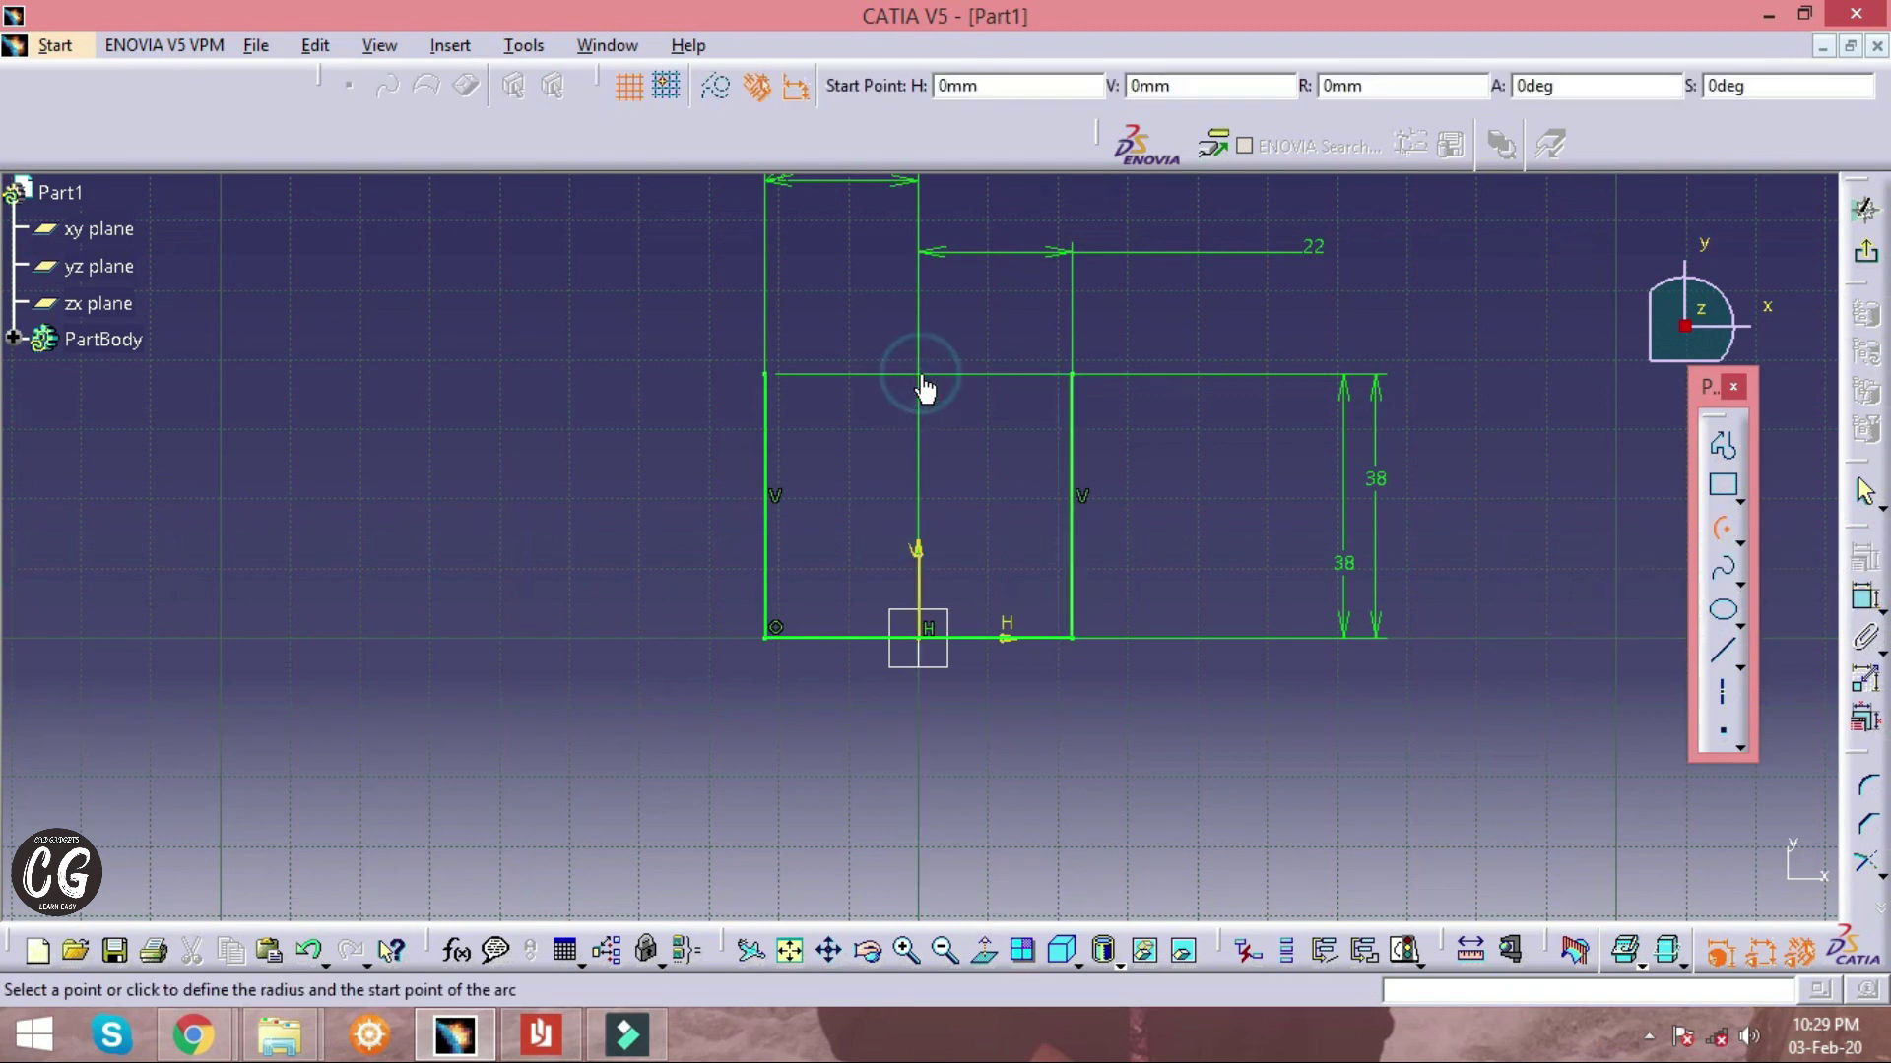
left_click(1072, 375)
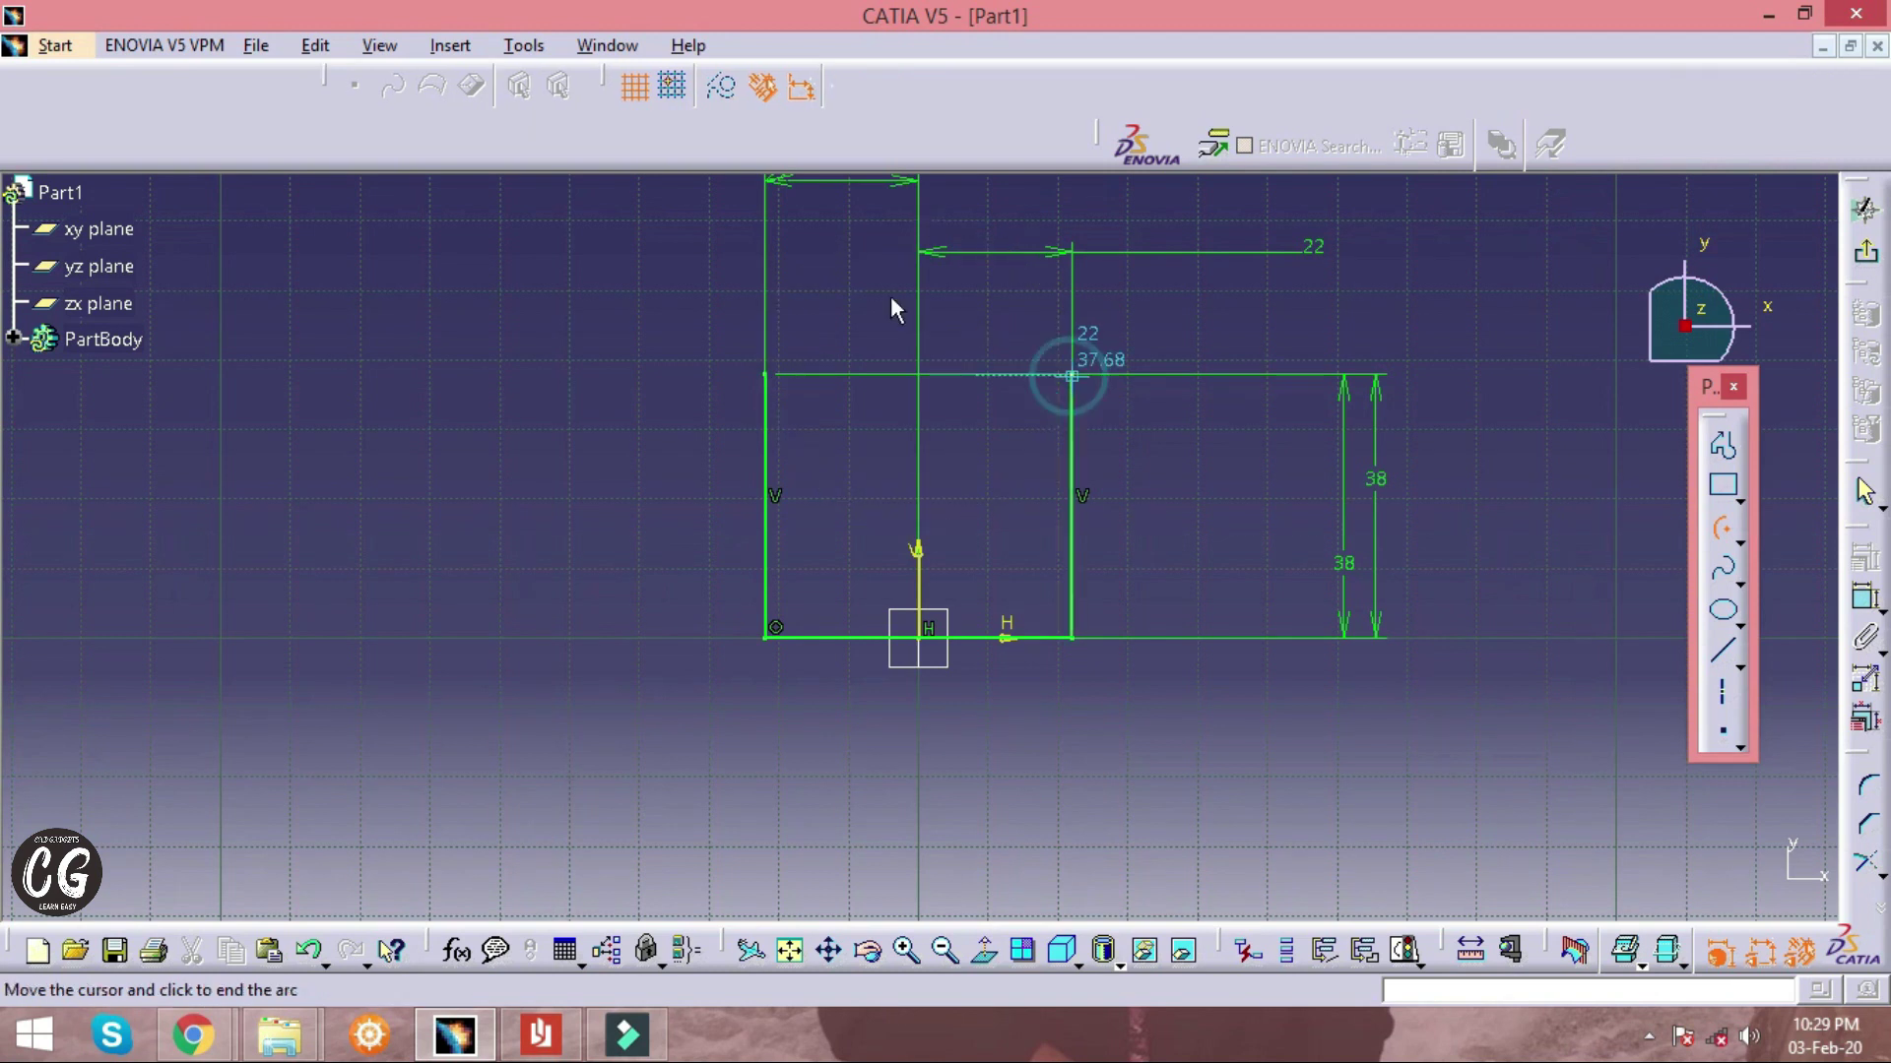
left_click(774, 379)
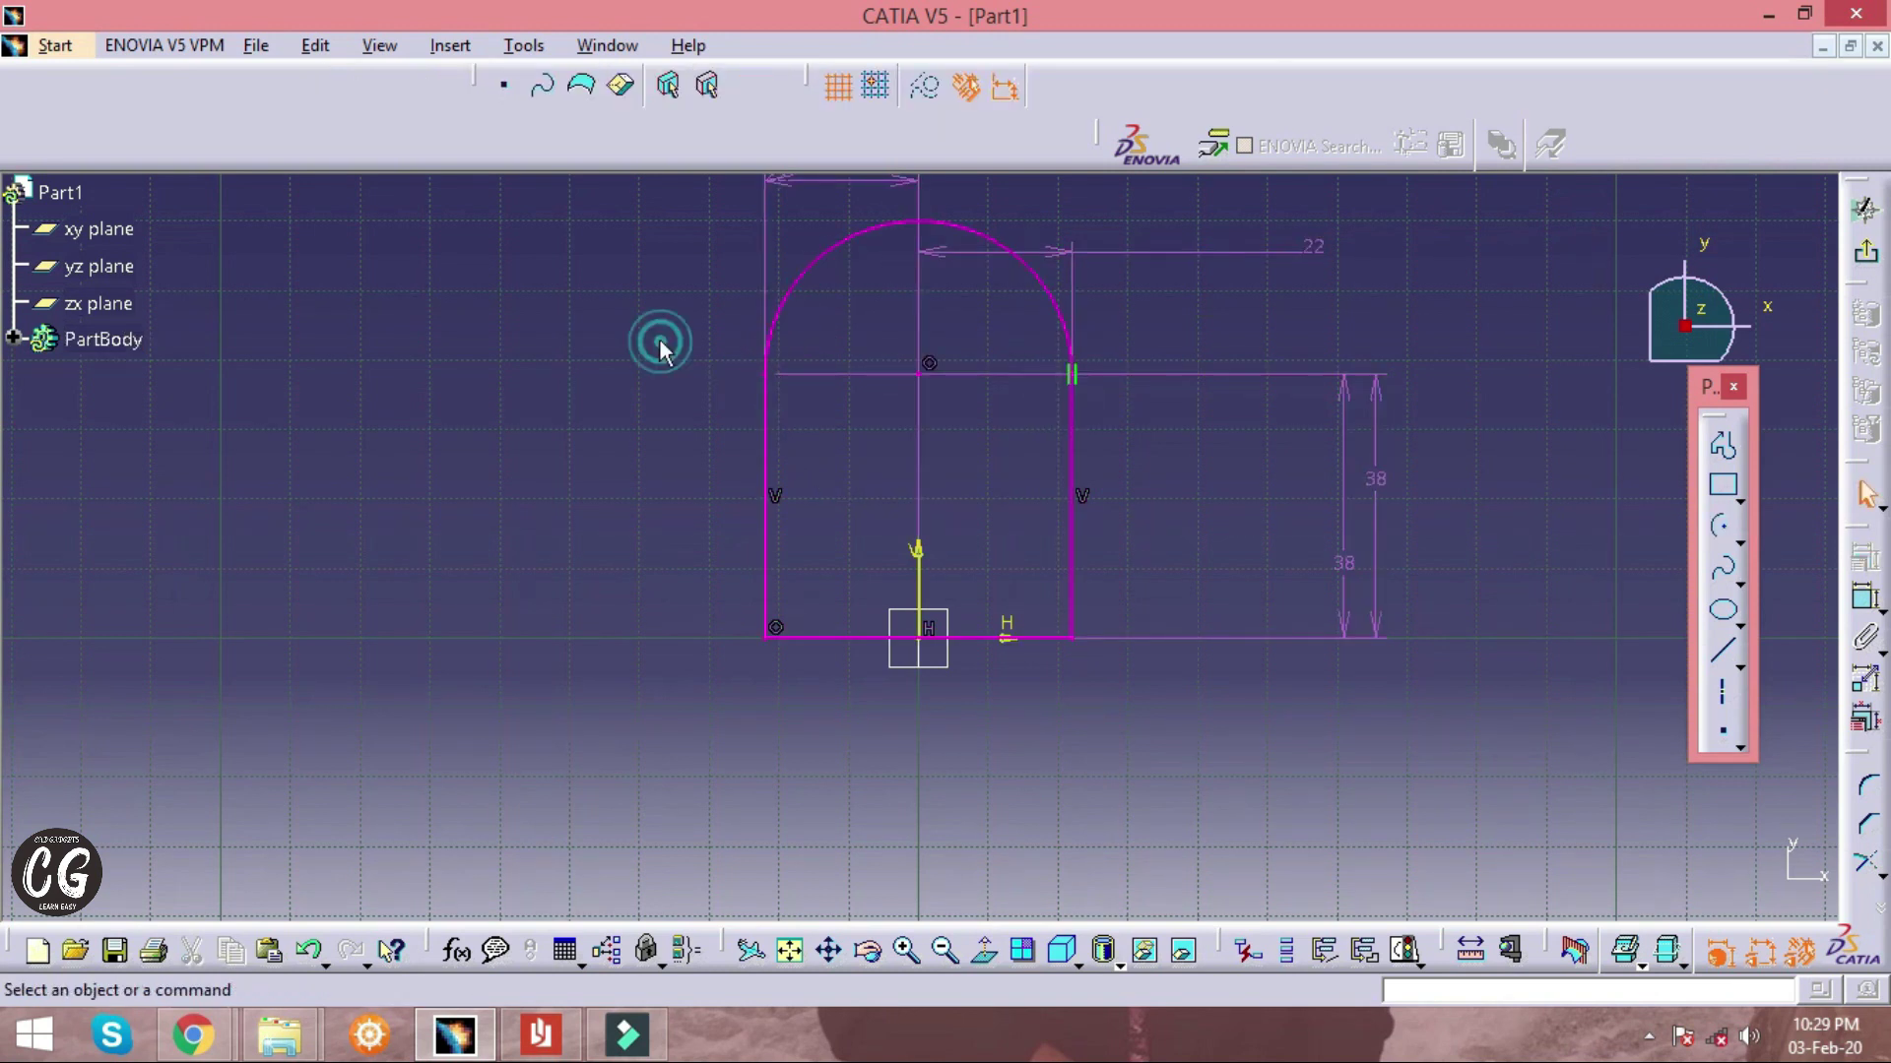
Delete the Offset.3 element together with its 22 mm dimension
middle_click_drag(782, 295, 789, 373)
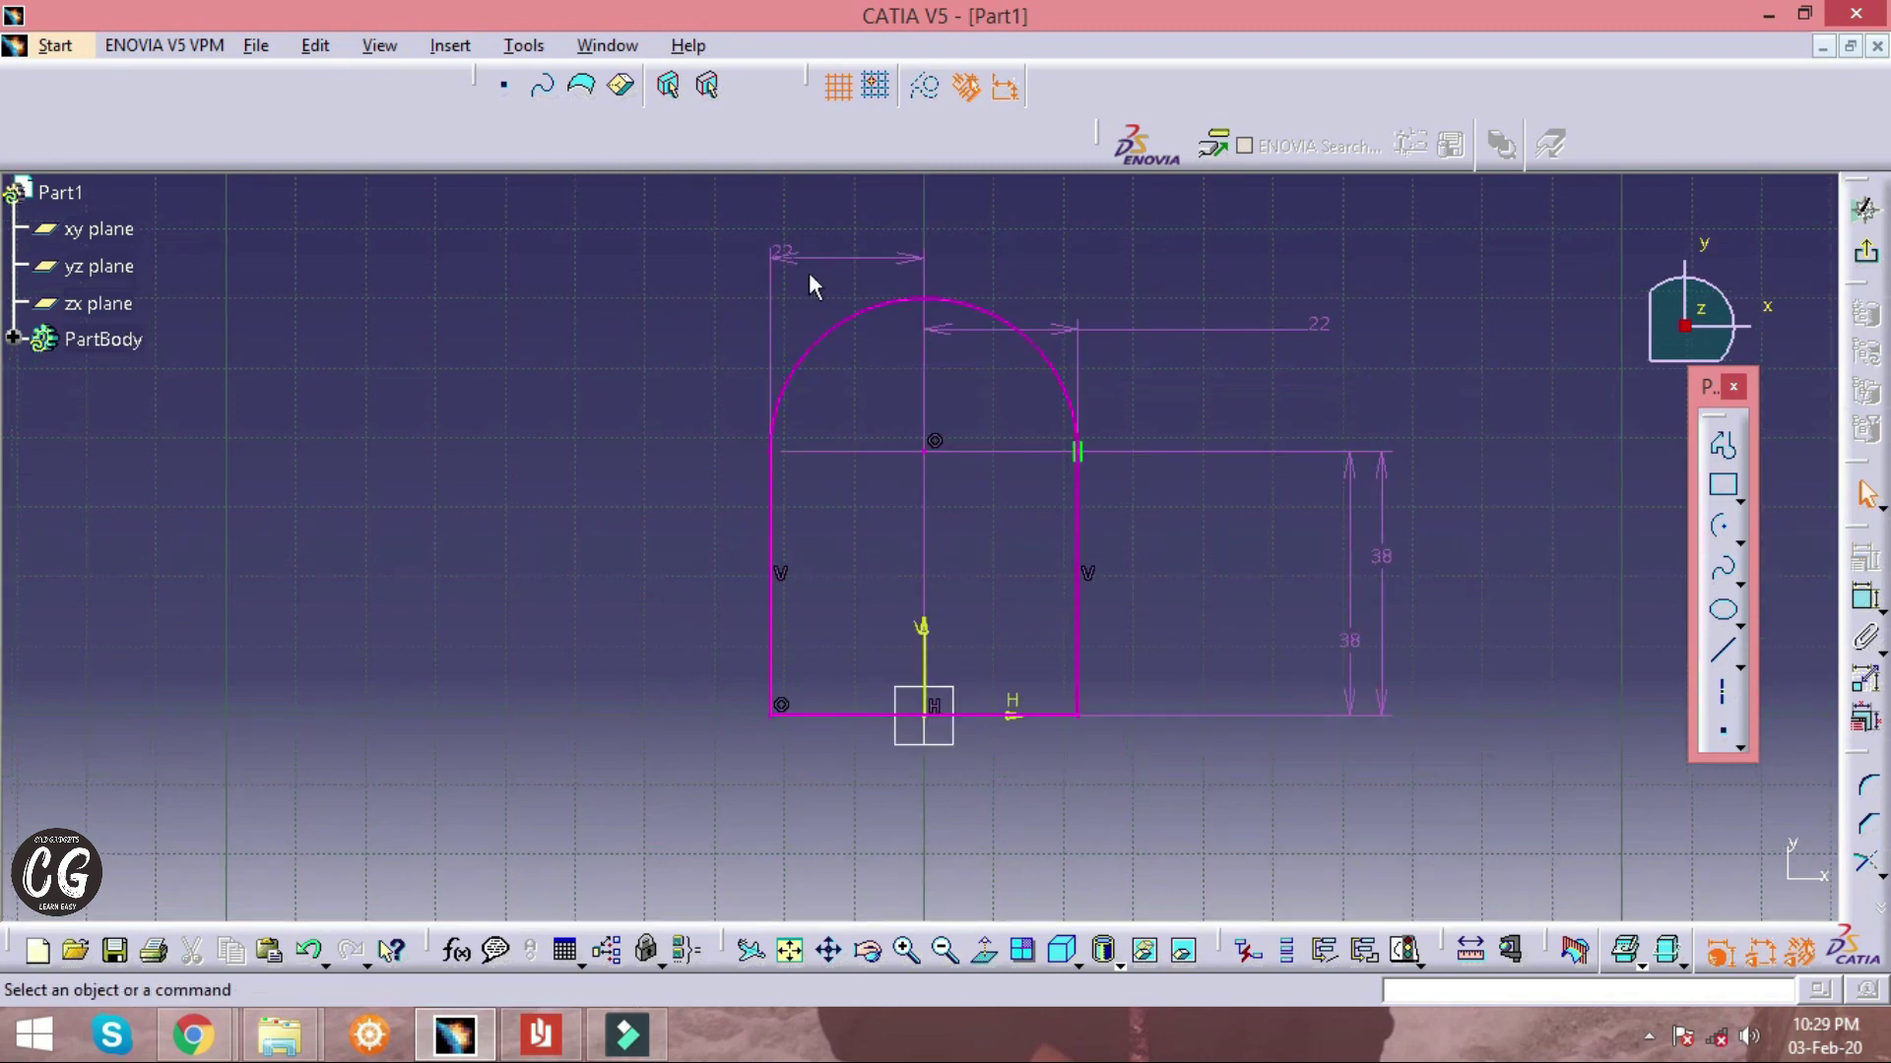
left_click(782, 263)
right_click(918, 502)
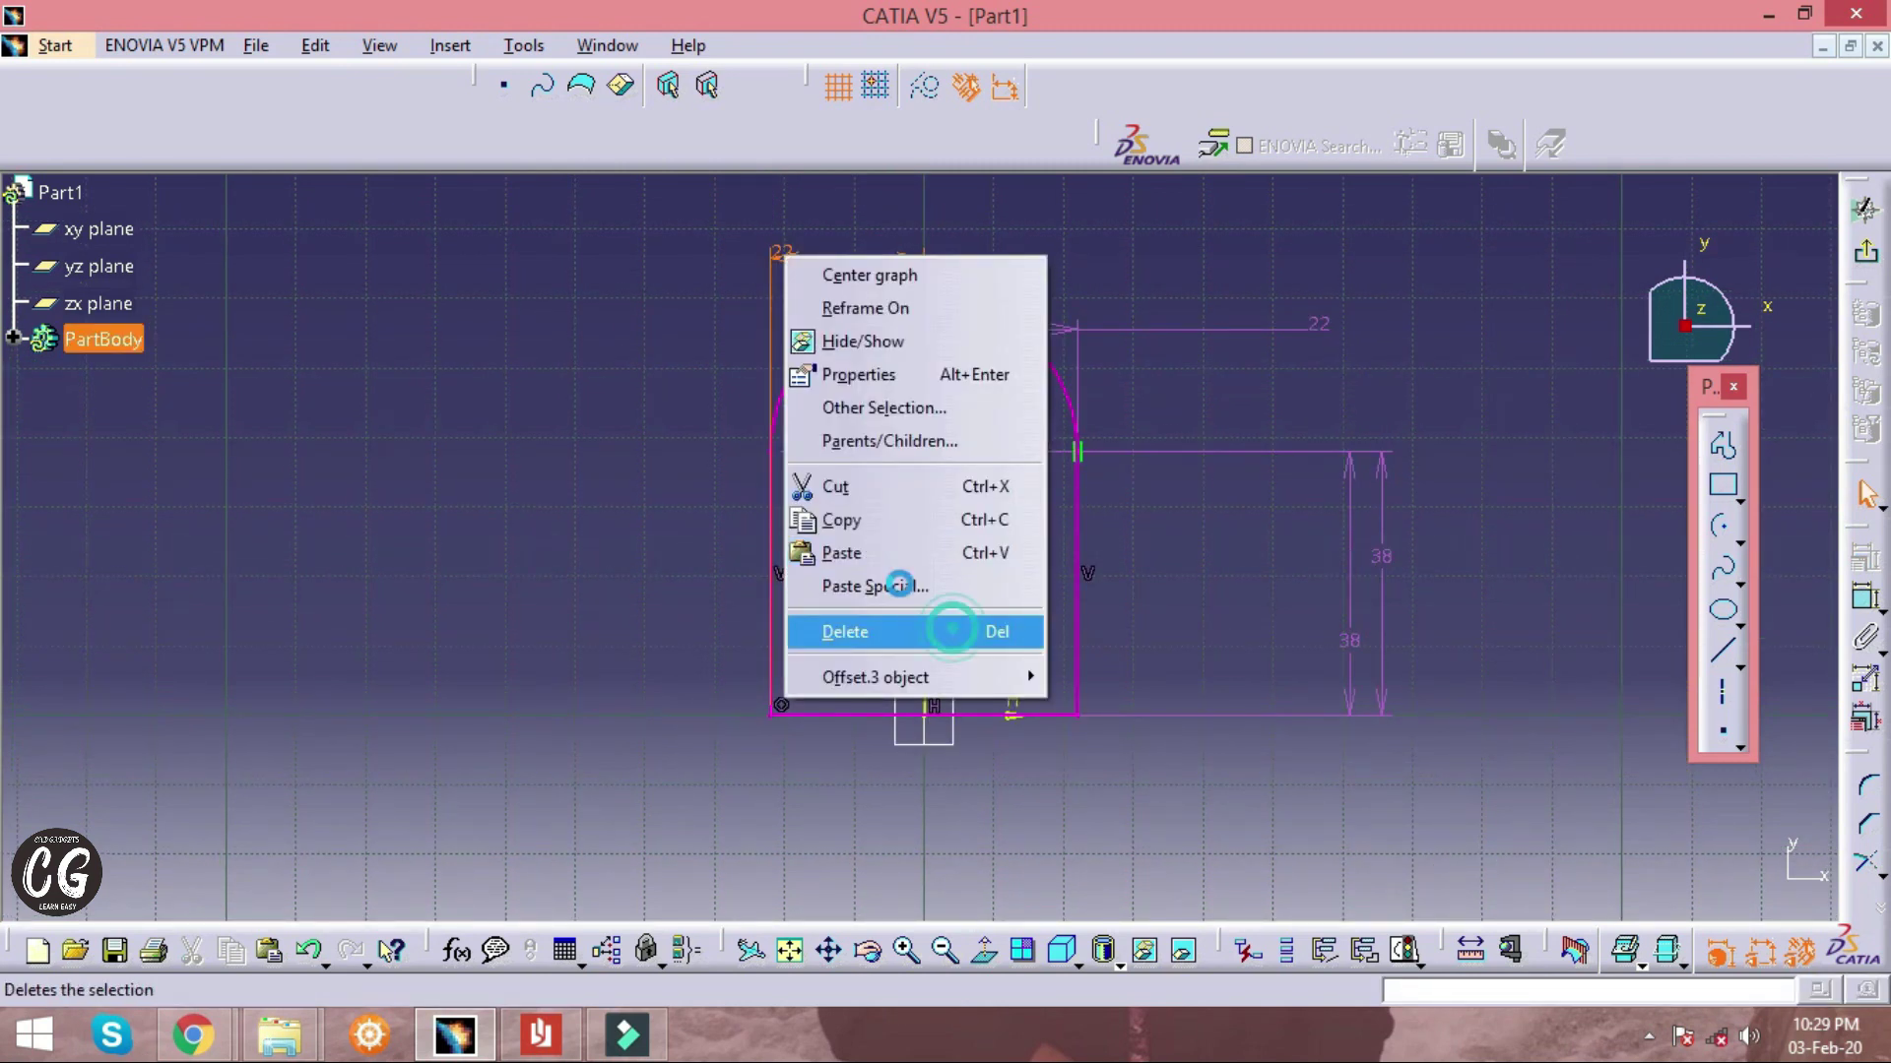
left_click(954, 624)
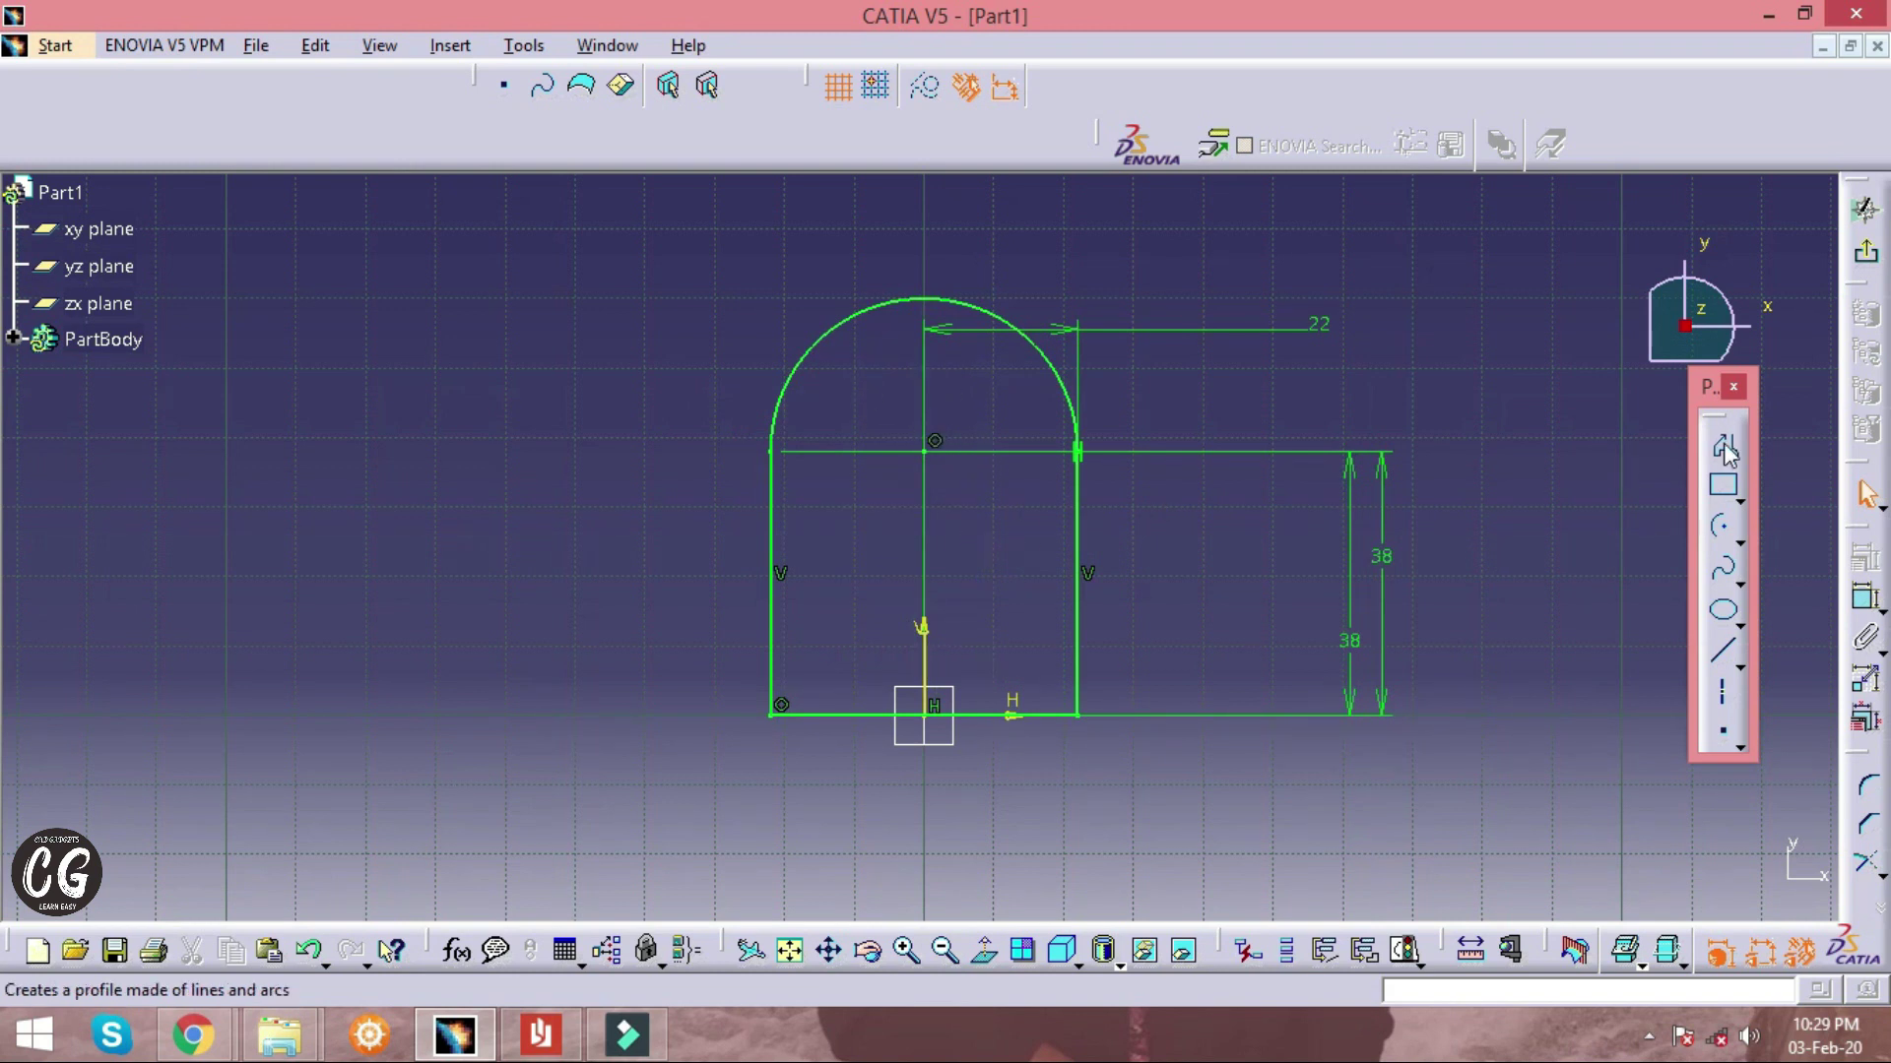
Exit the sketch and pad the arch profile 48 mm to create Pad.1, then orbit to inspect it
left_click(1864, 209)
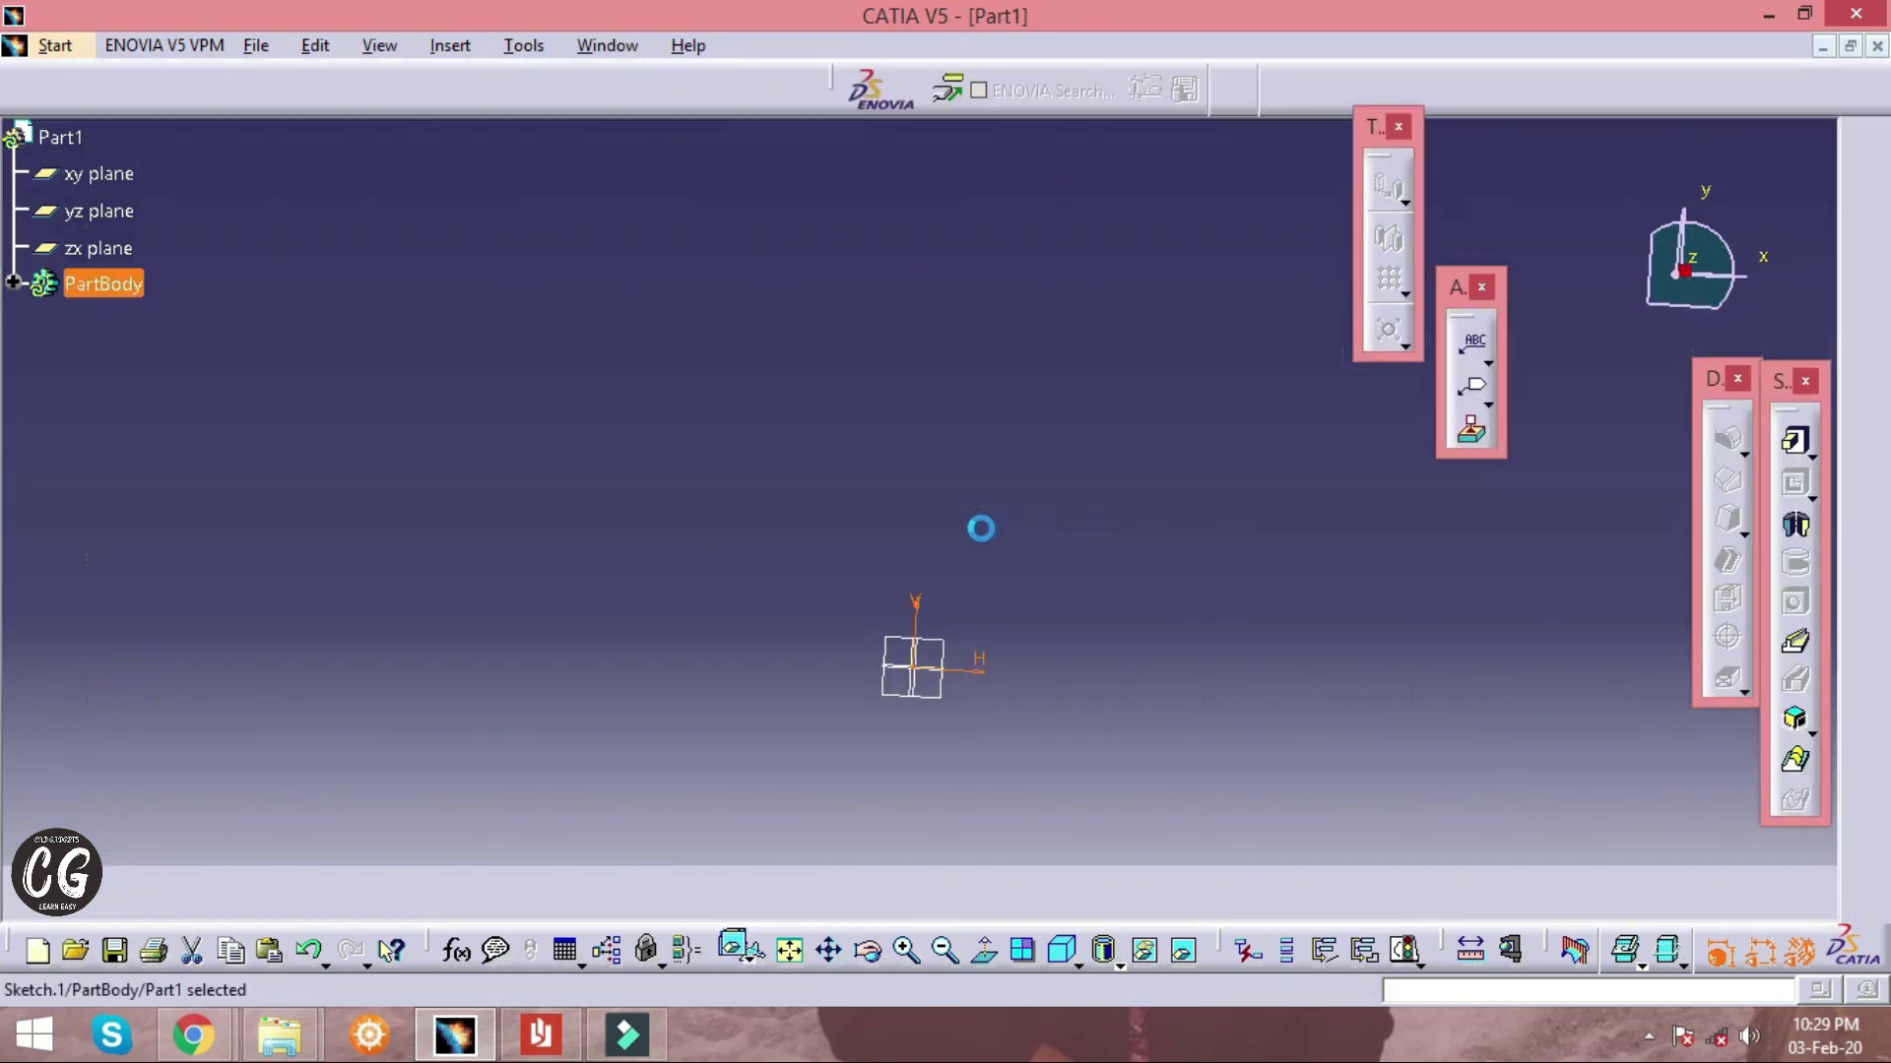
key("alt+Tab")
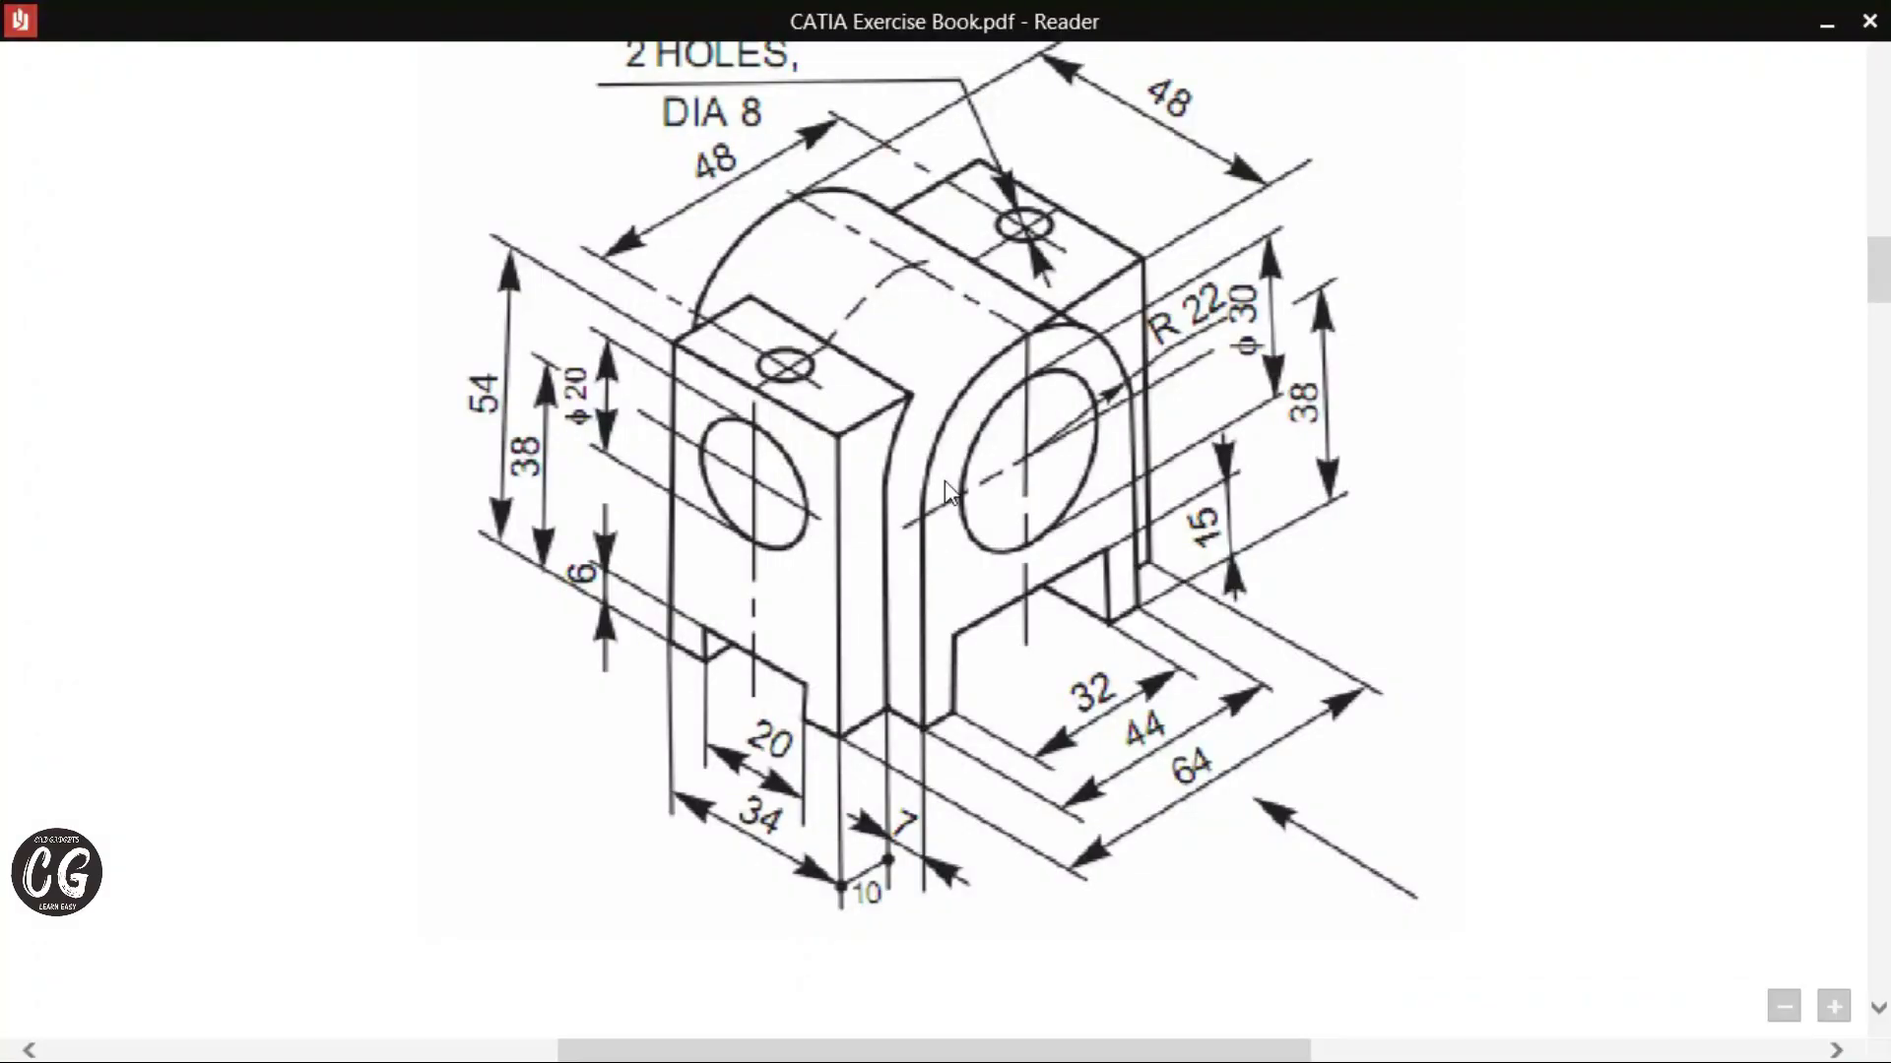
key("alt+Tab")
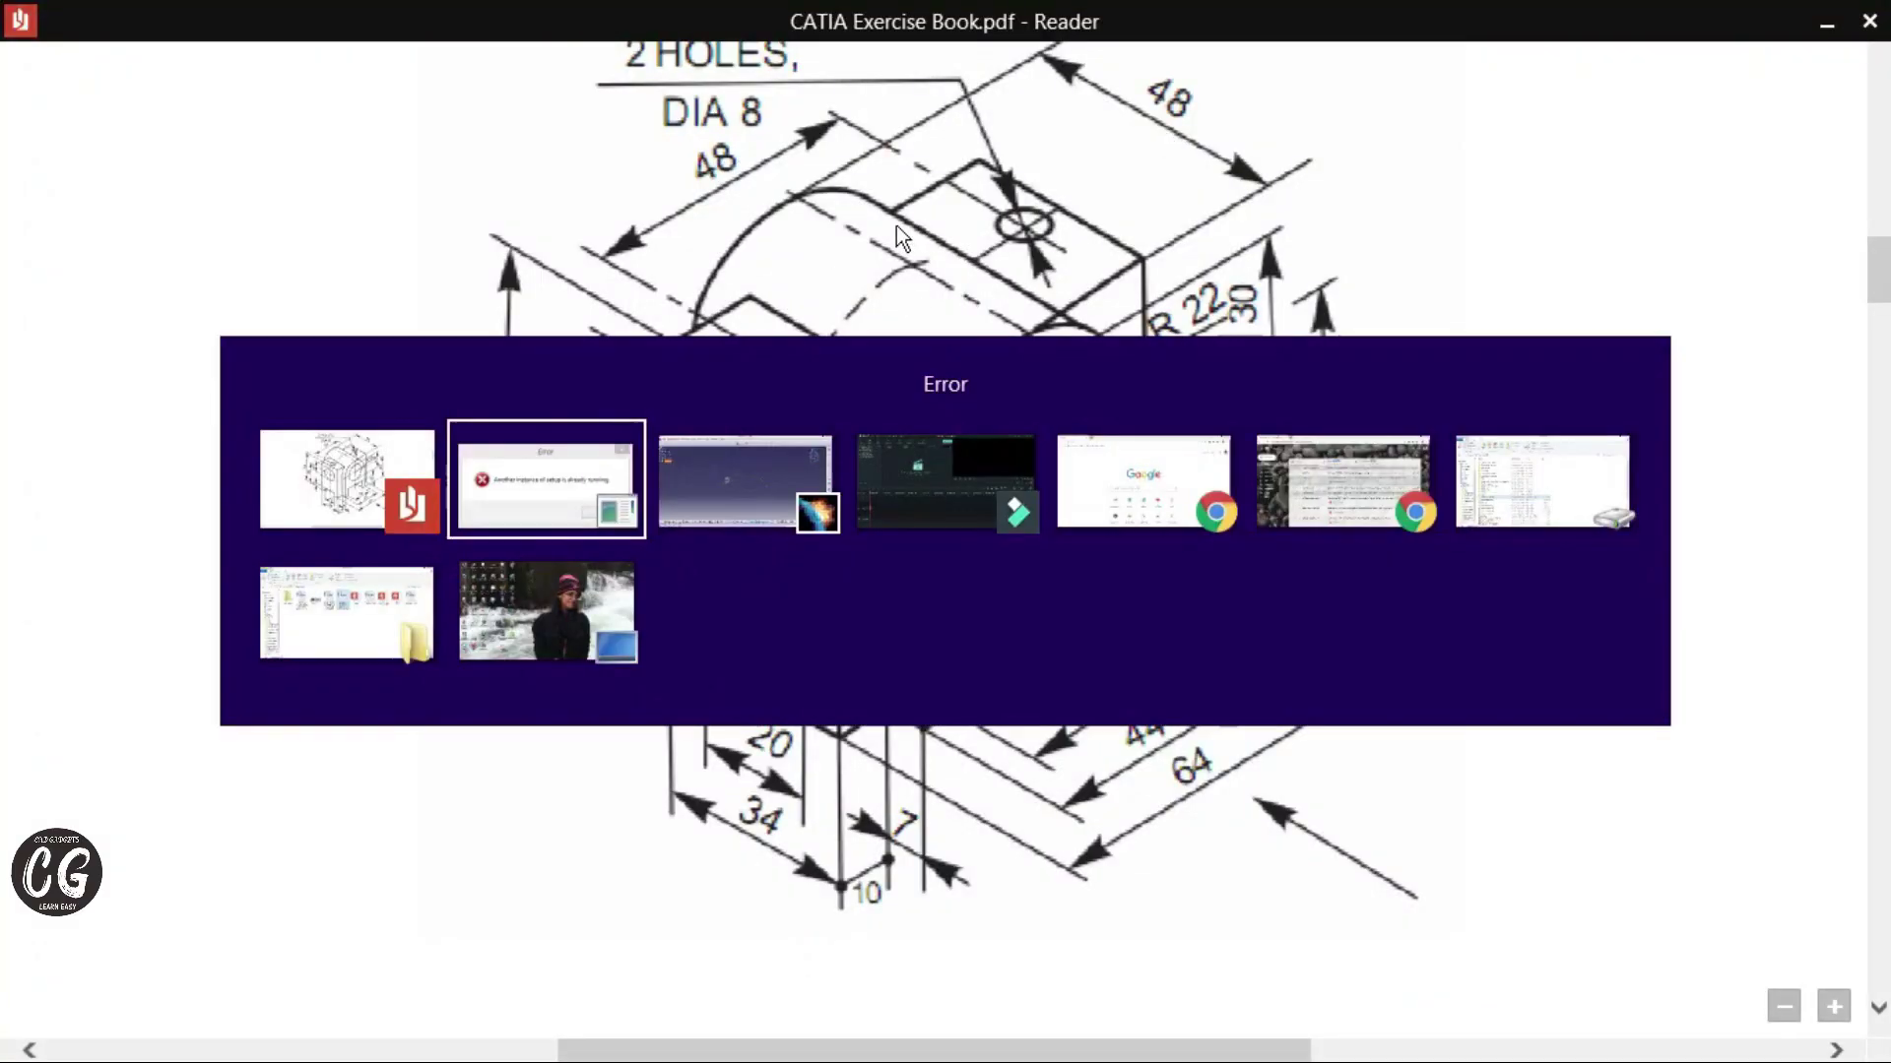
left_click(1792, 448)
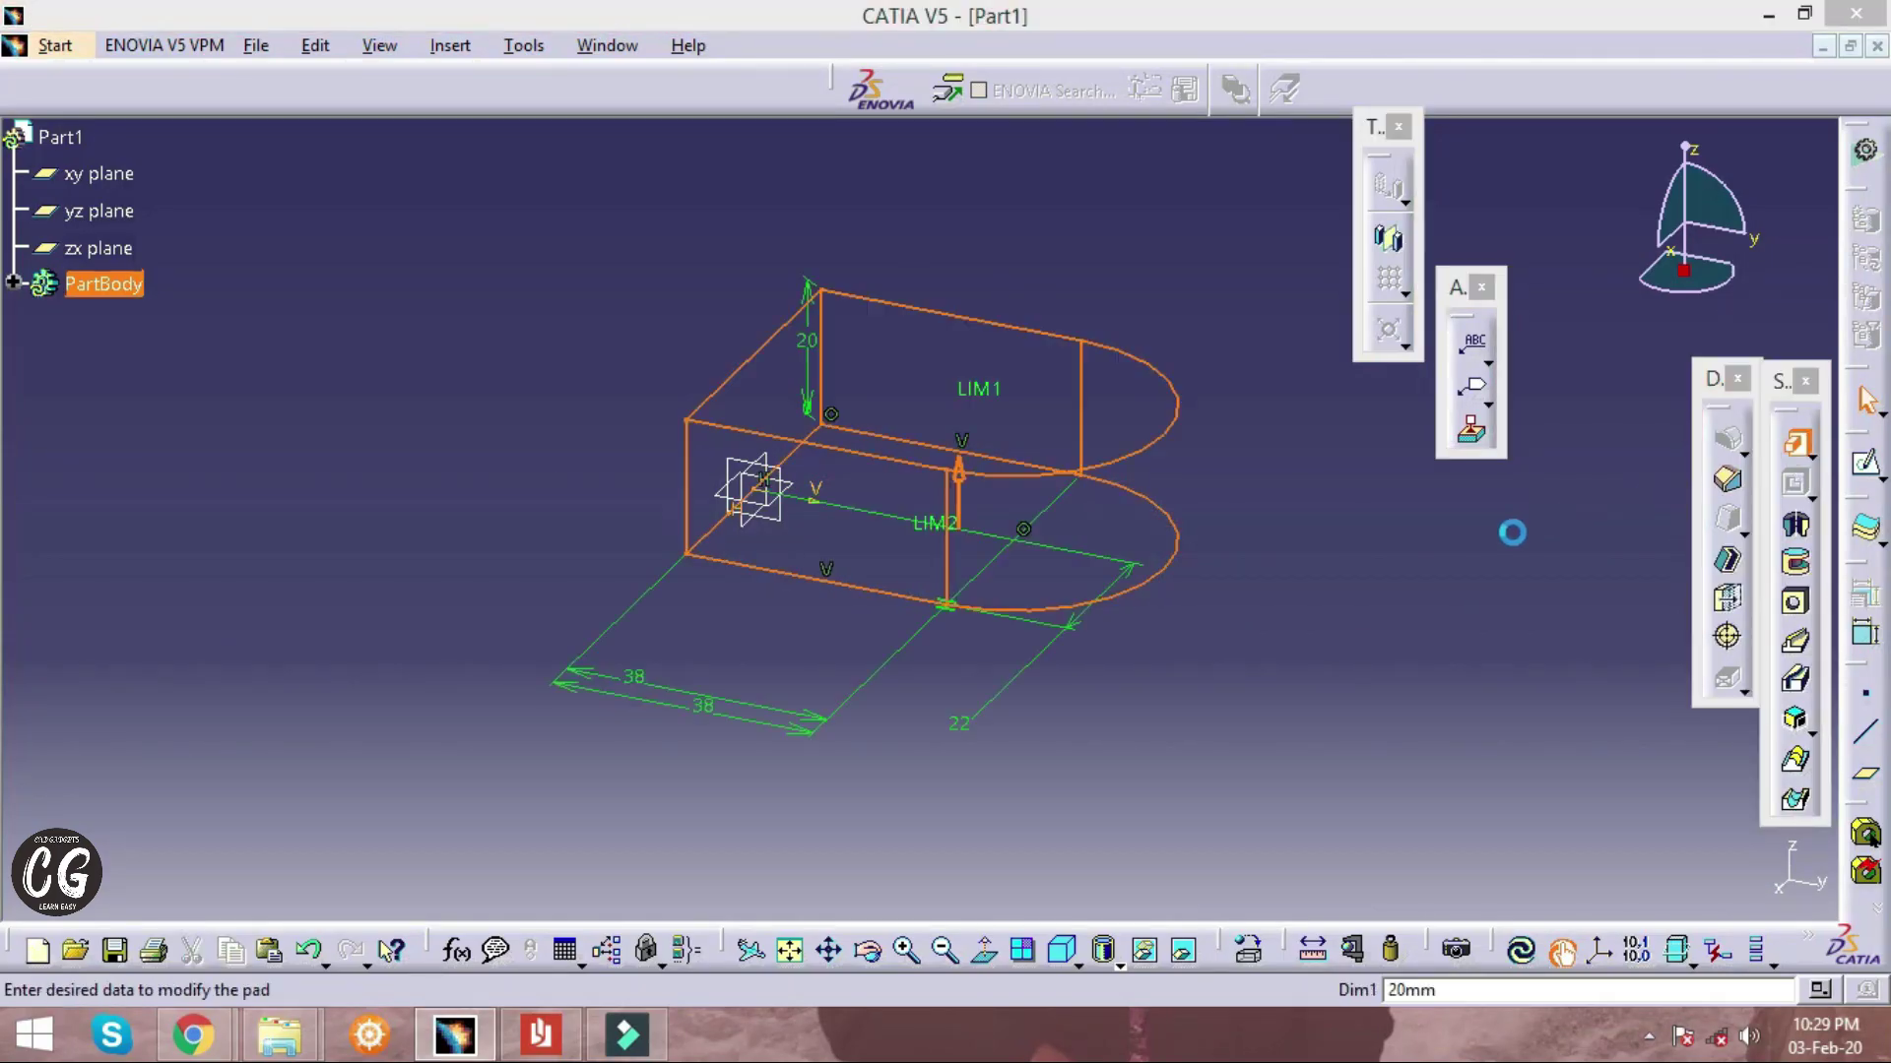
type("48")
key("Return")
middle_click_drag(1194, 576, 1186, 376)
left_click(1185, 376)
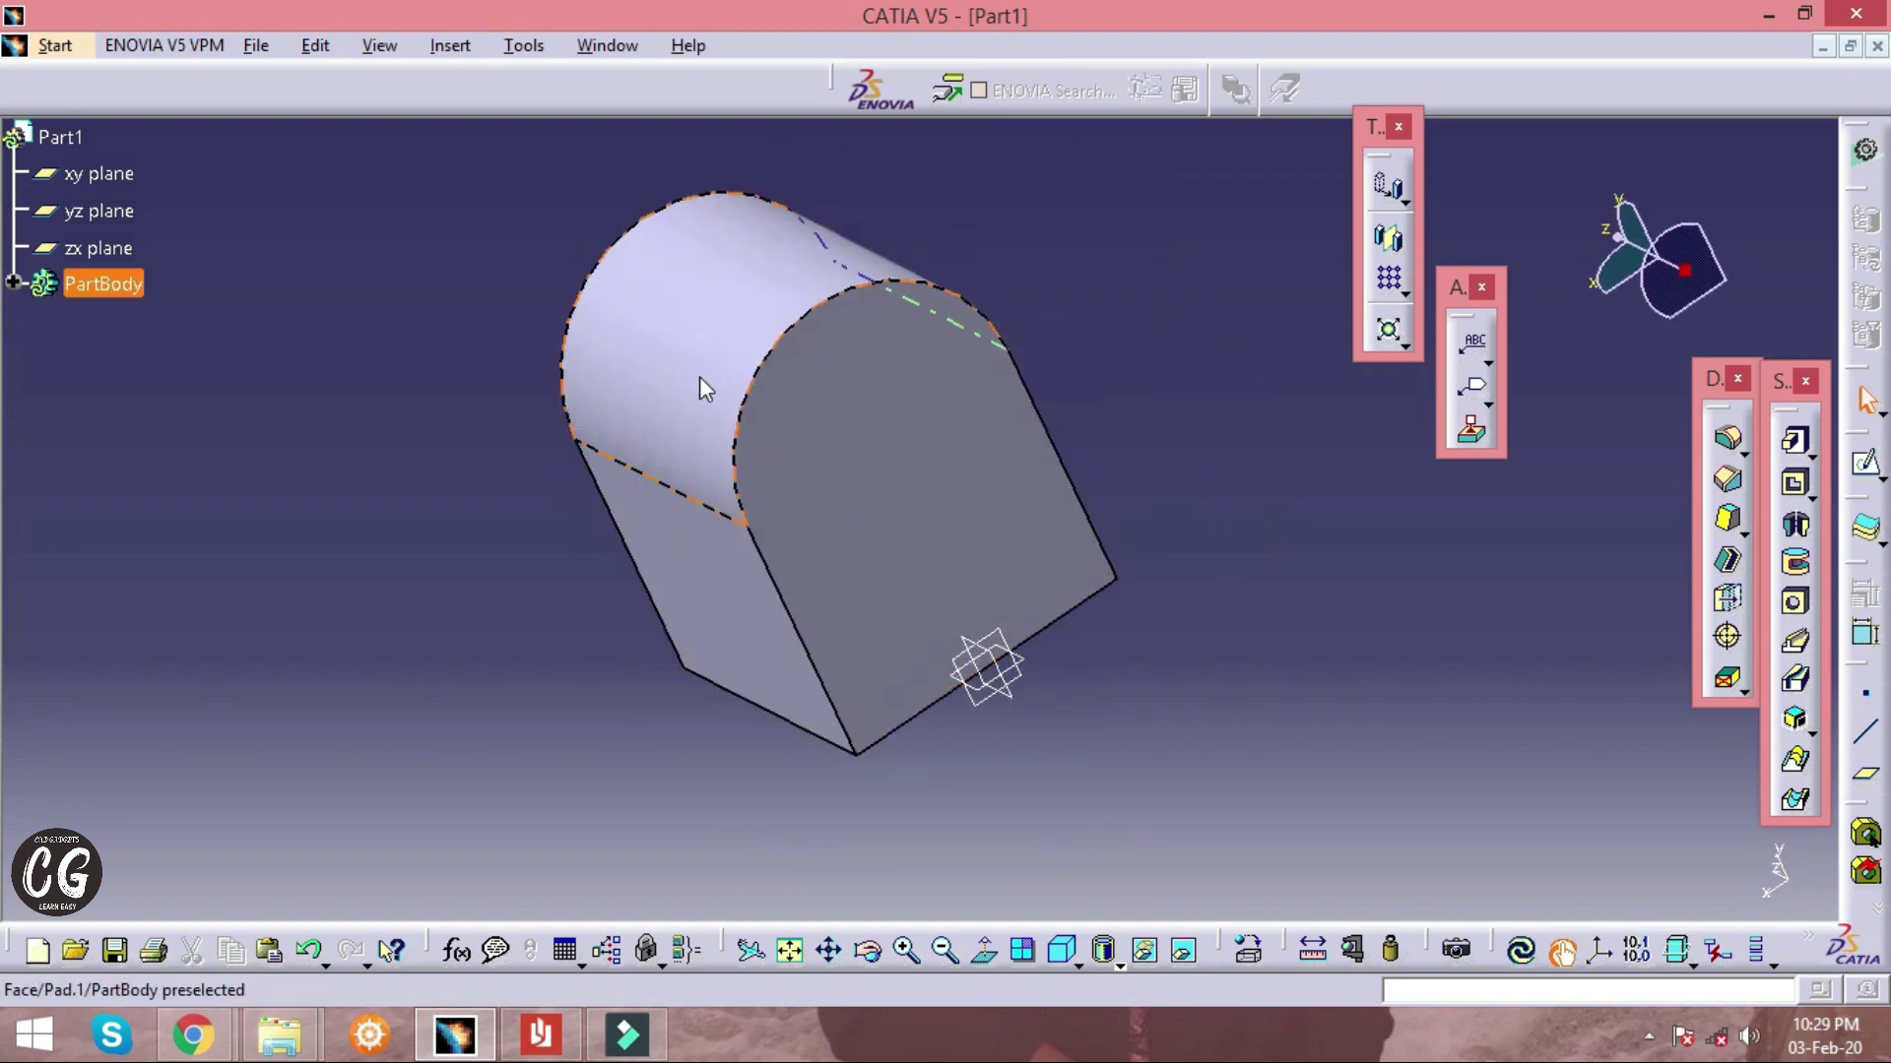
key("alt+Tab")
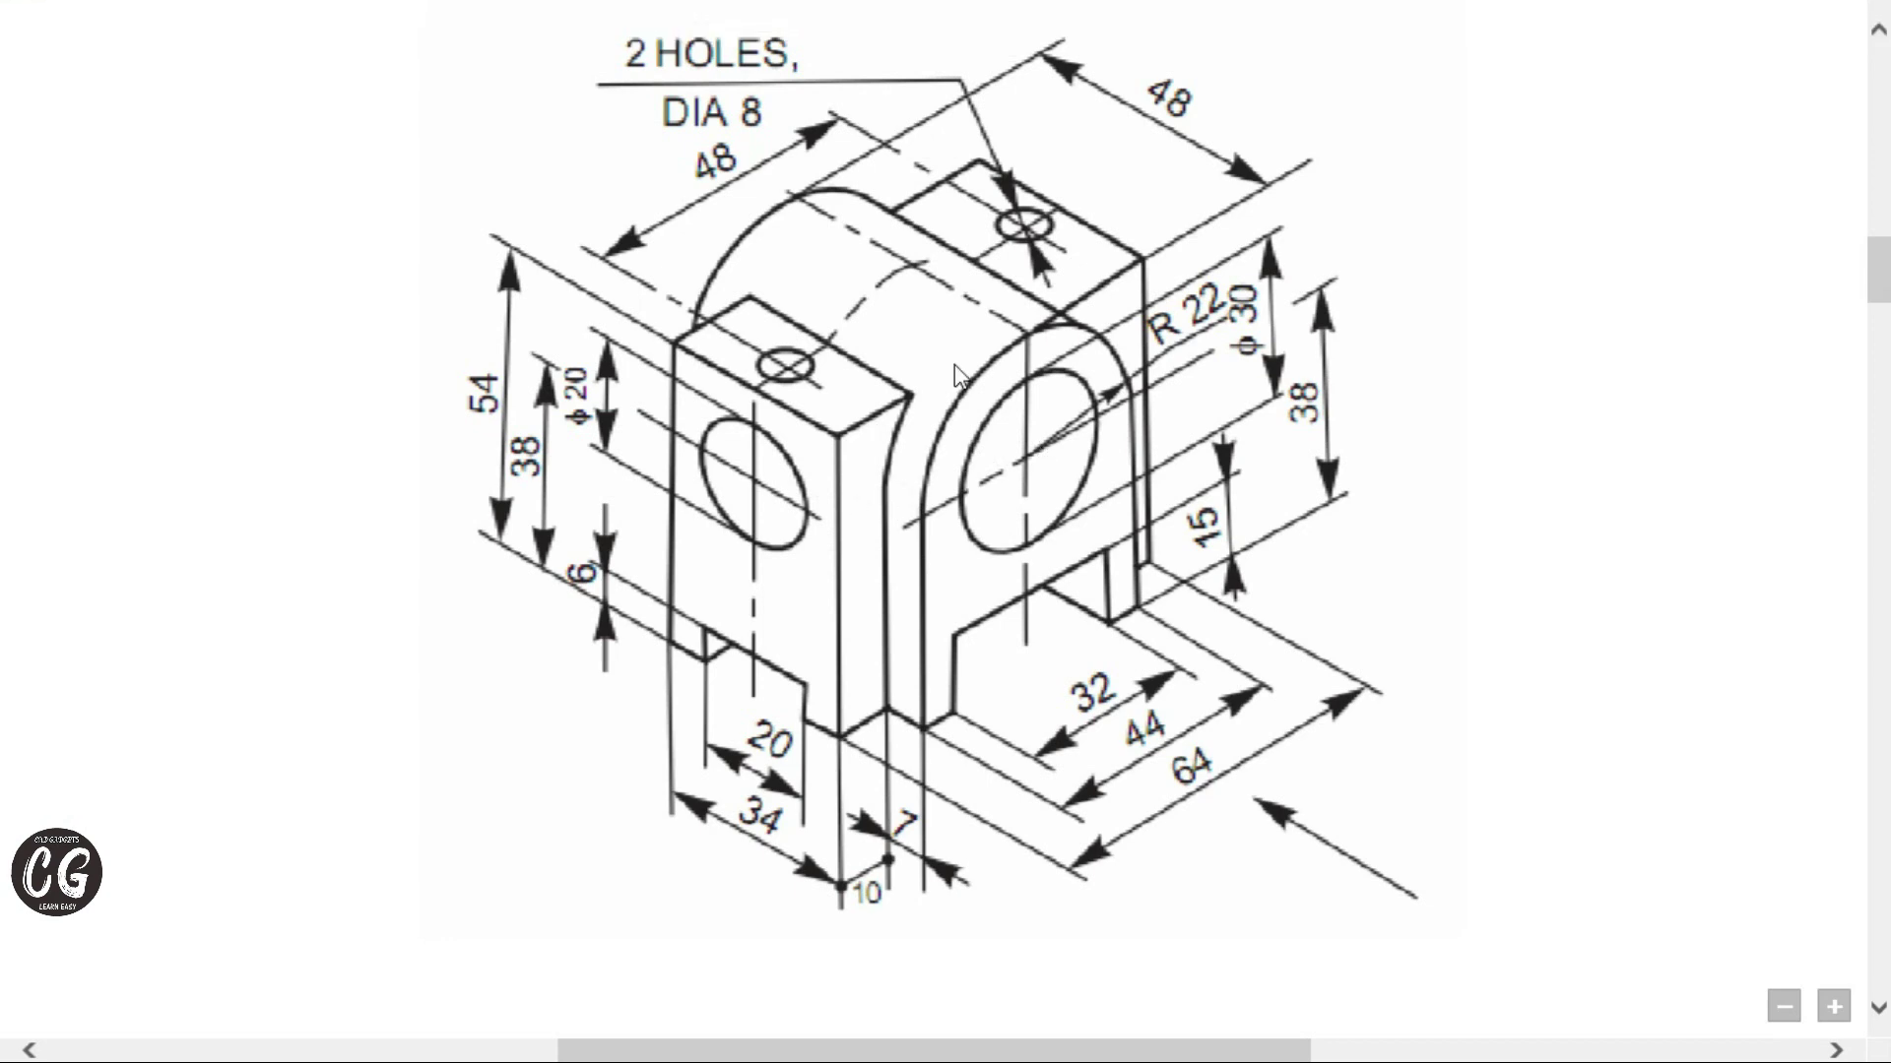
Start a sketch on the yz plane and reorient the view to face the block's side
key("alt+Tab")
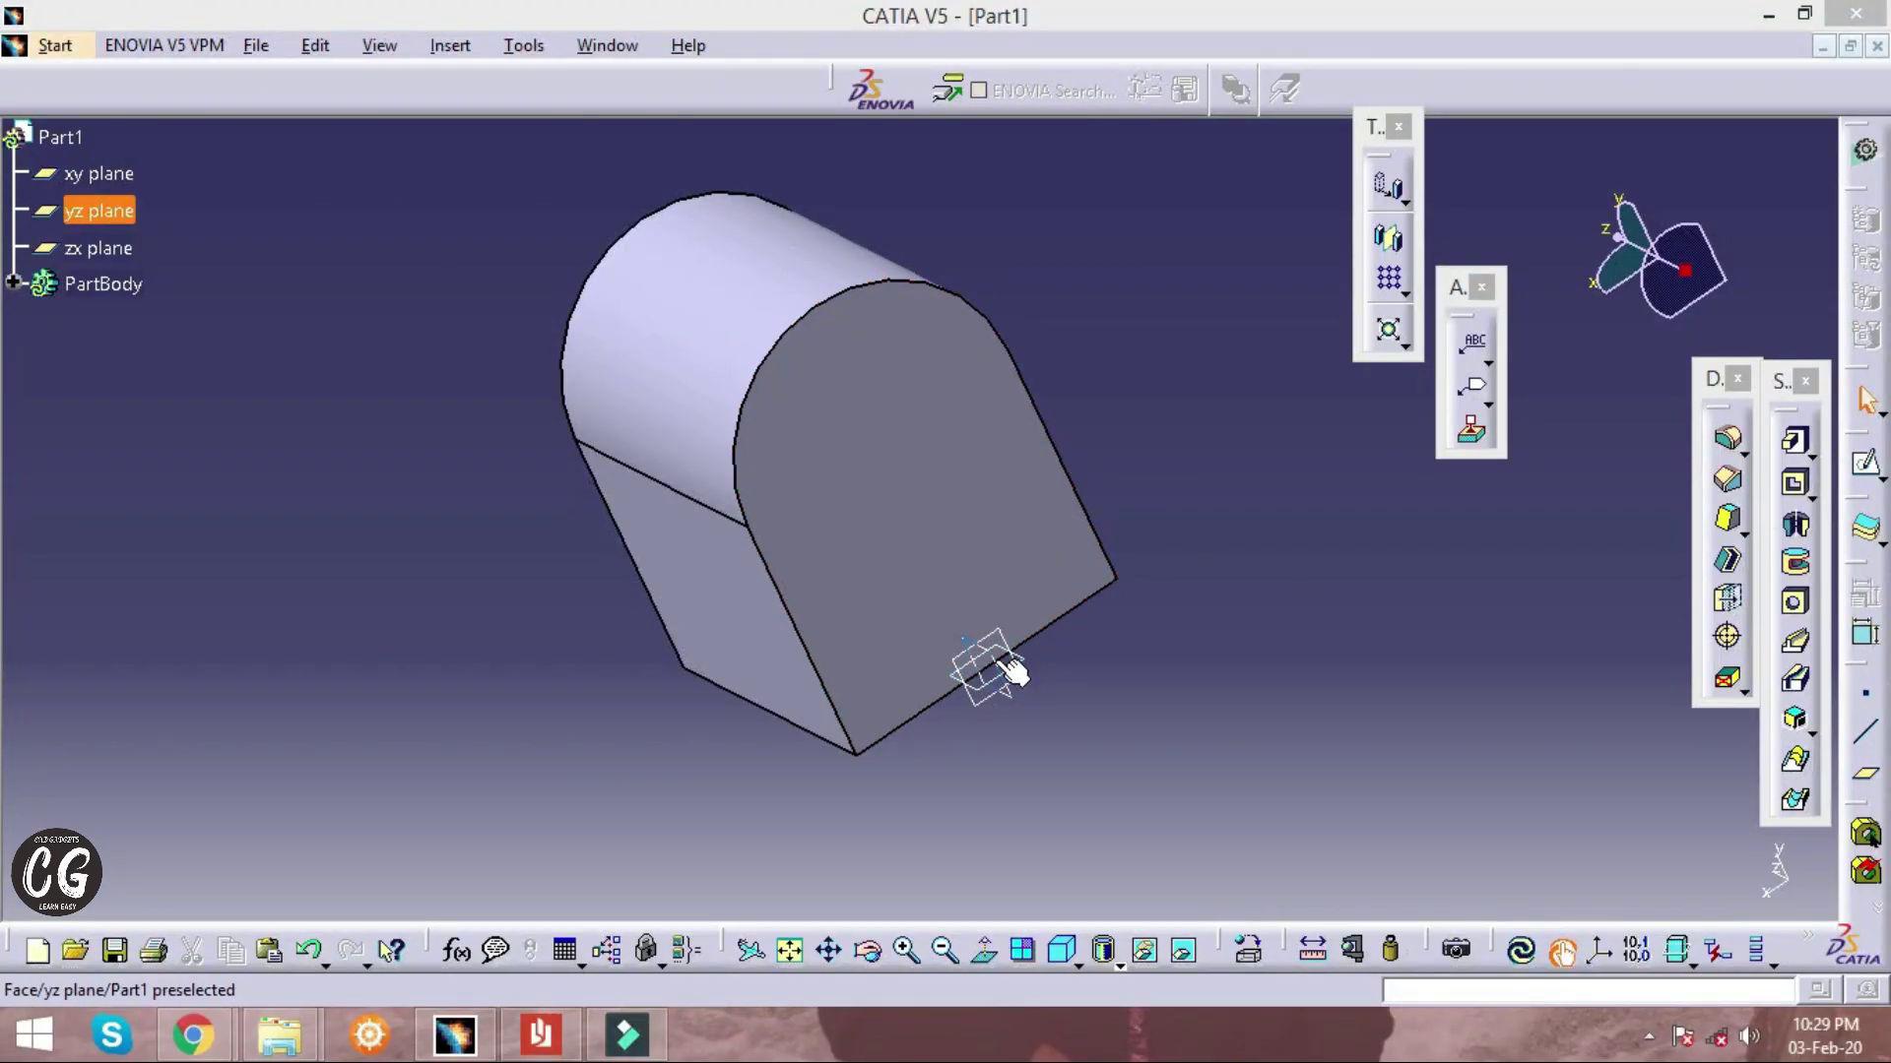
left_click(1868, 468)
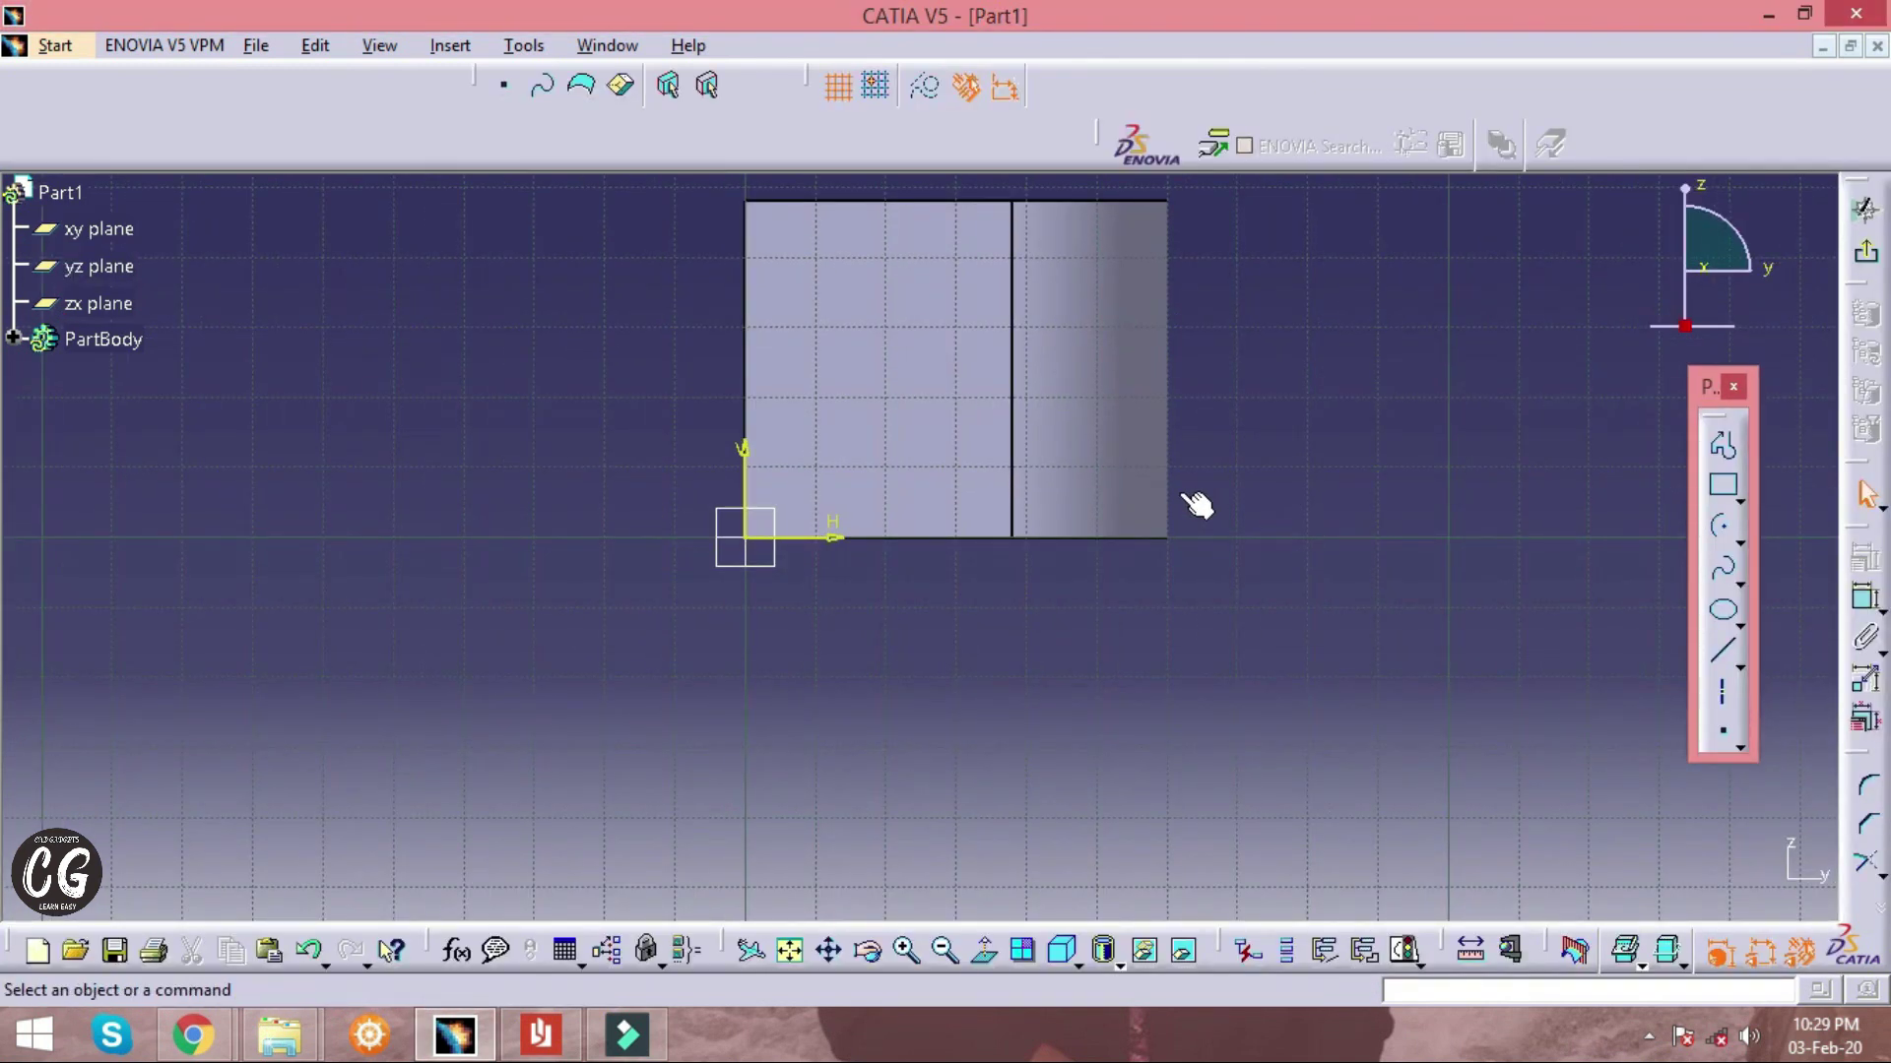
middle_click_drag(1132, 515, 1131, 586)
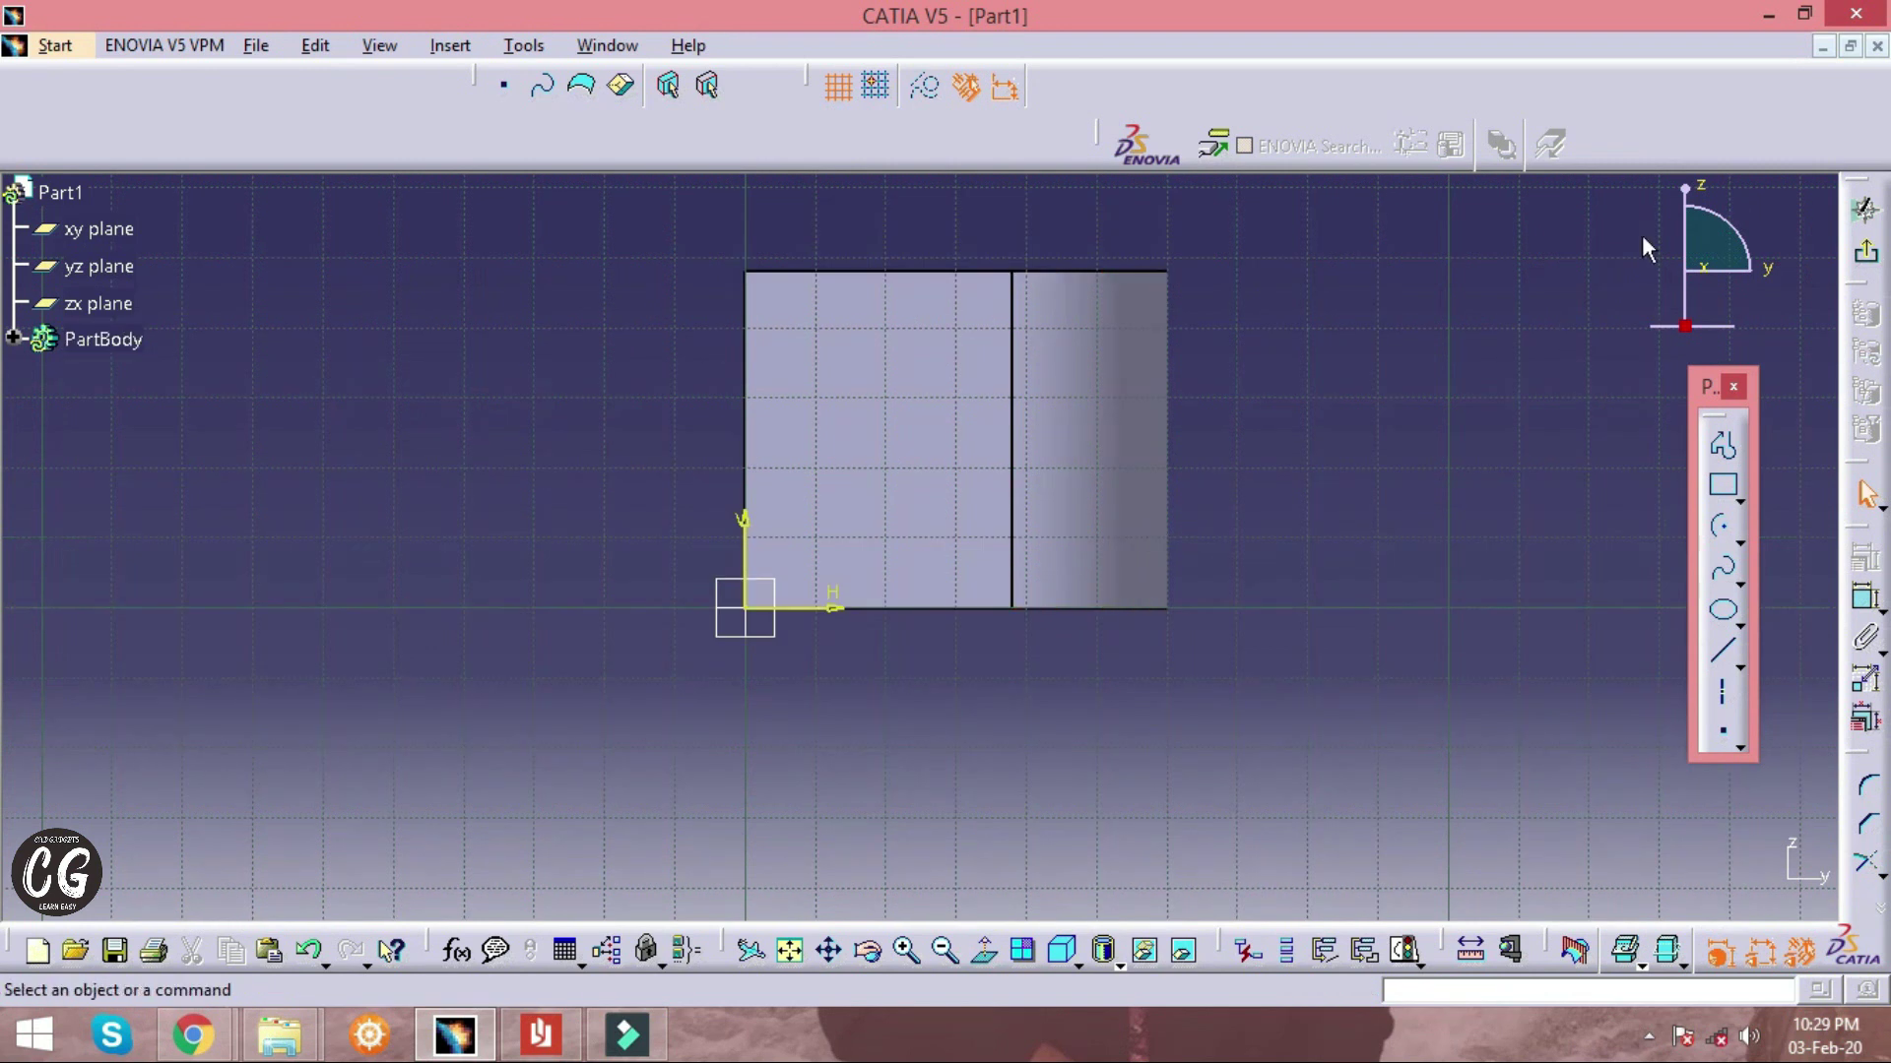
mouse_move(1655, 217)
left_mouse_down()
mouse_move(1507, 211)
mouse_move(1389, 245)
mouse_move(1405, 247)
left_mouse_up()
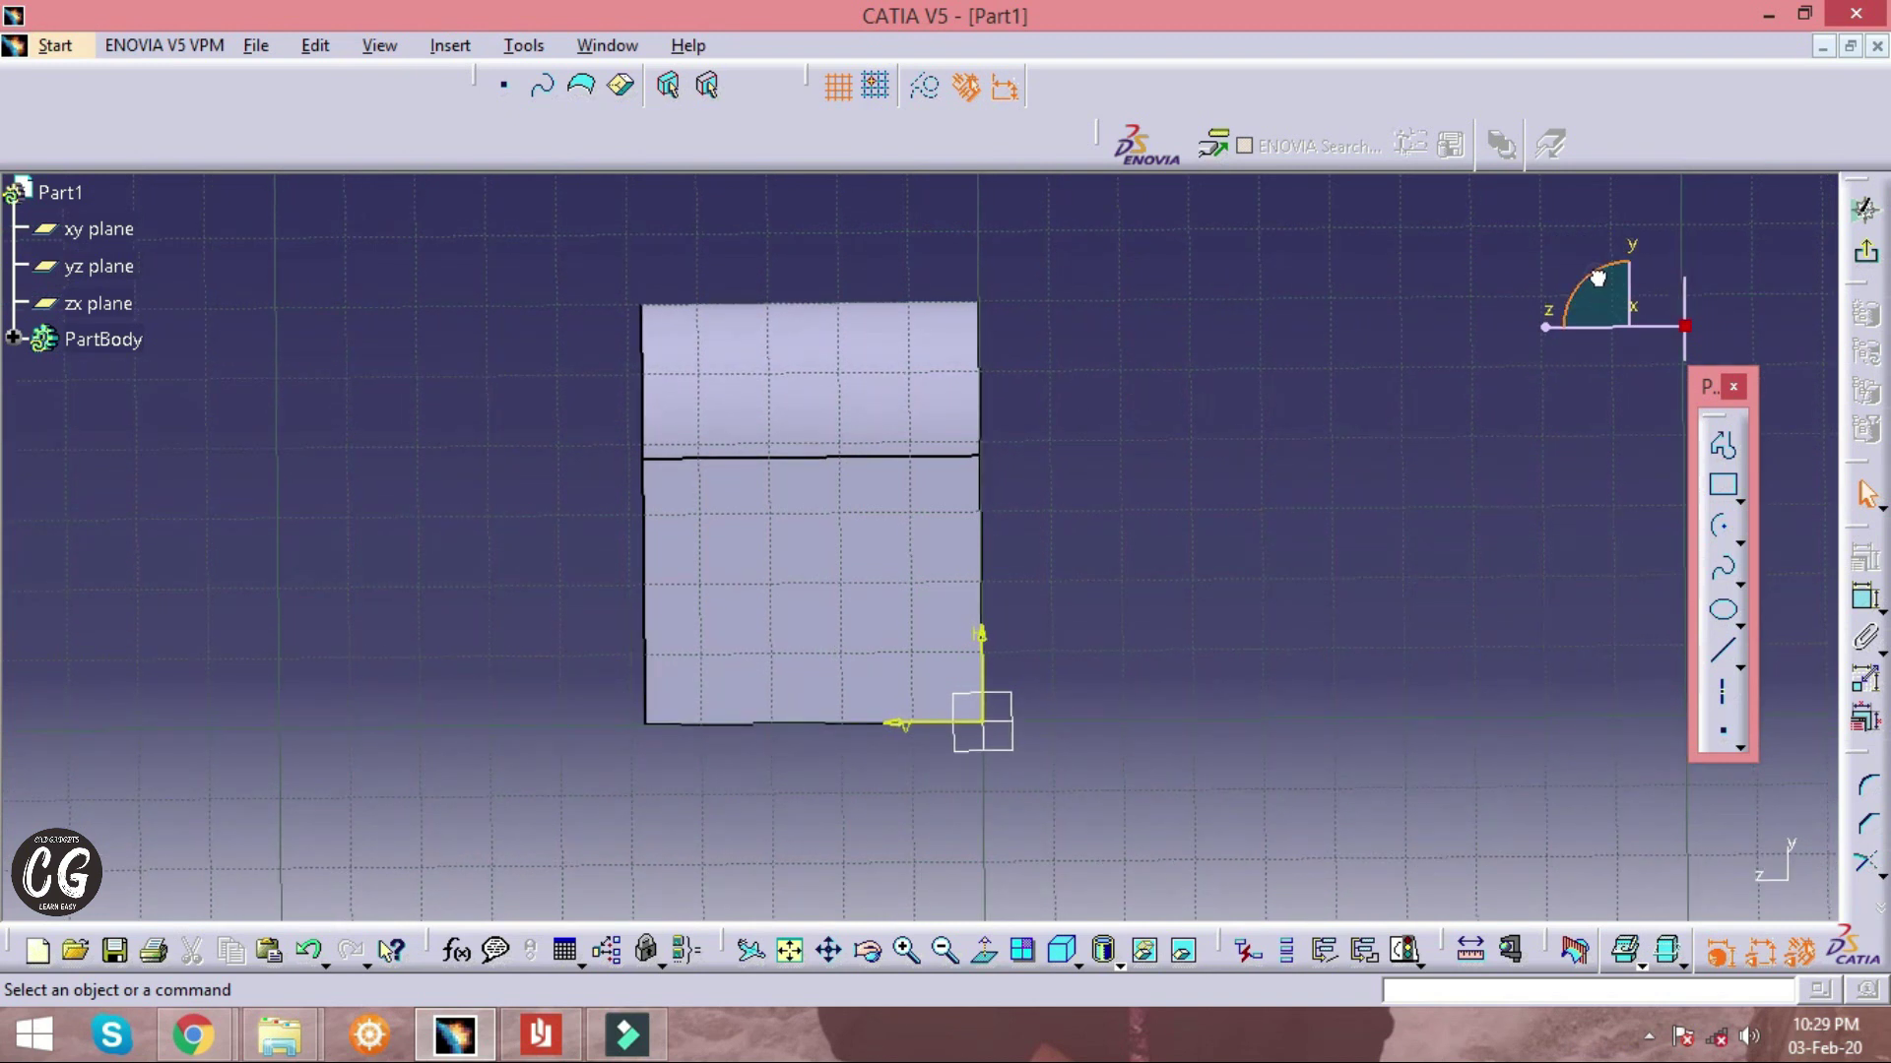
left_click_drag(1598, 279, 1607, 281)
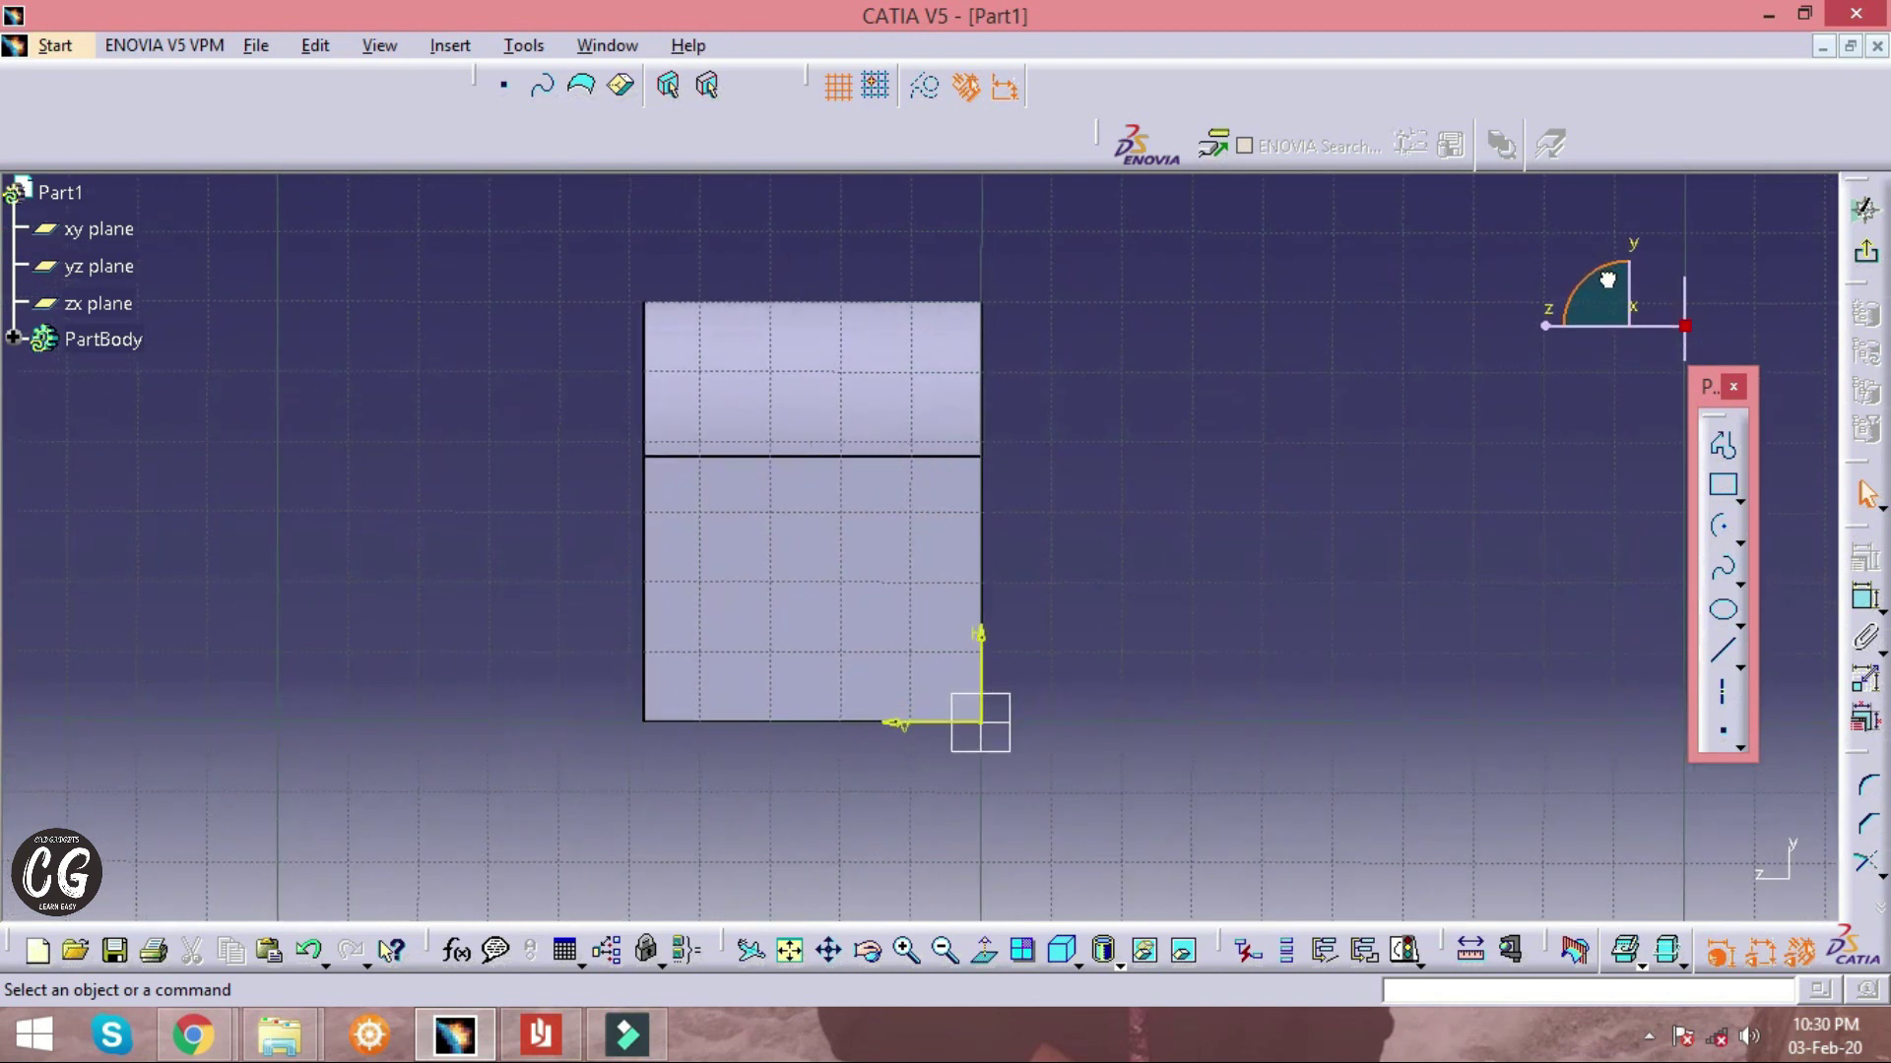
middle_click_drag(1261, 395, 1343, 423)
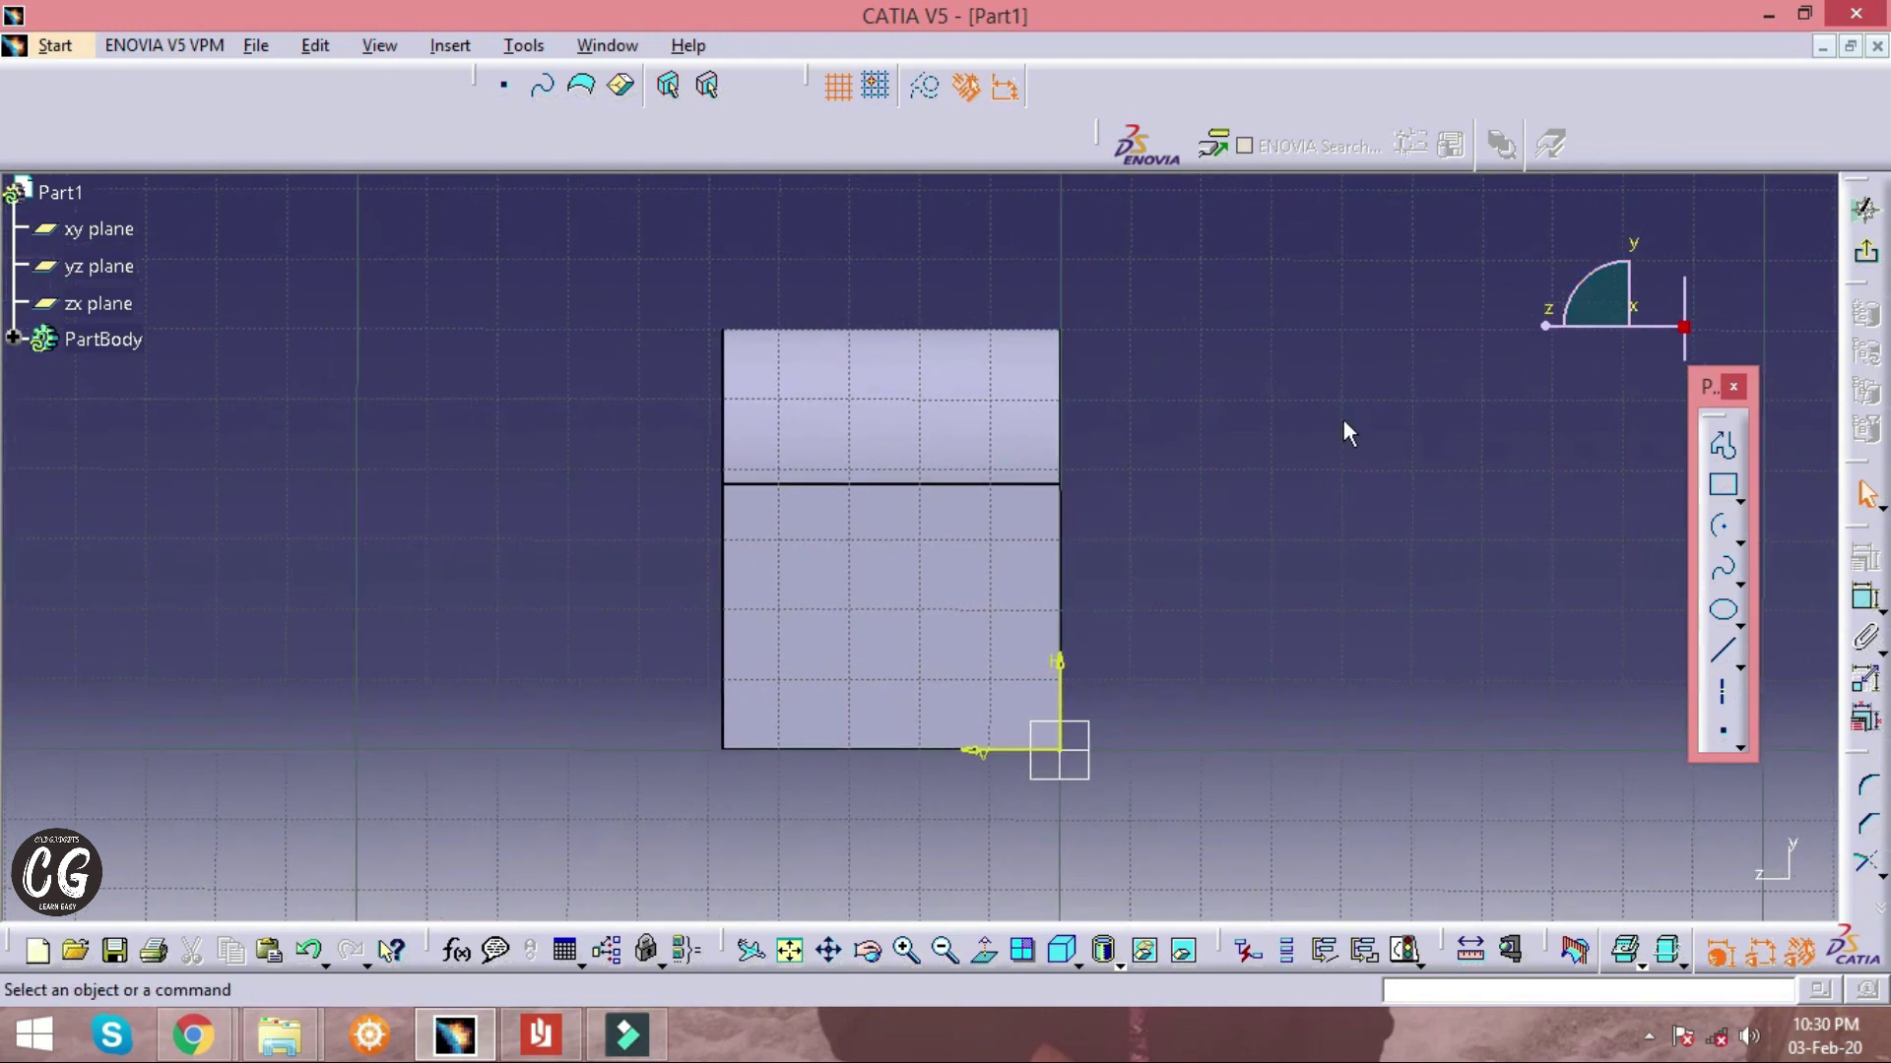
key("alt+Tab")
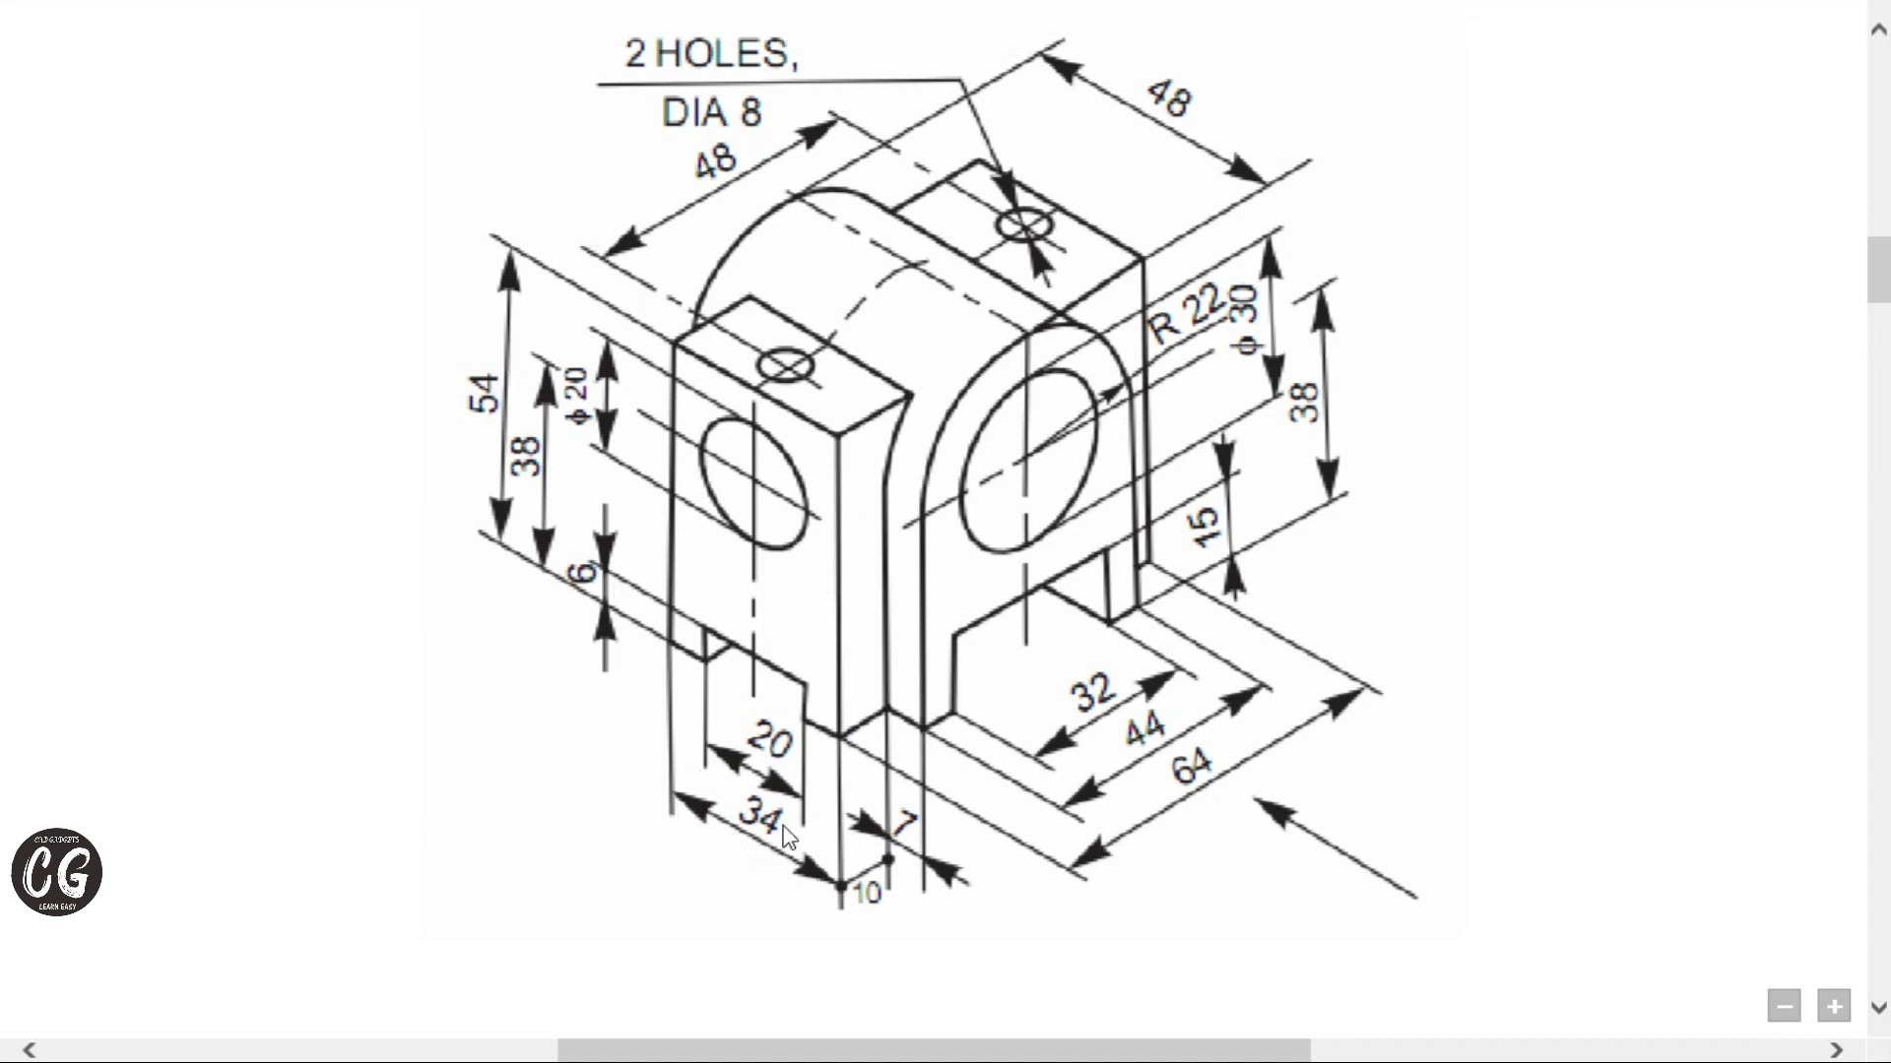
key("alt+Tab")
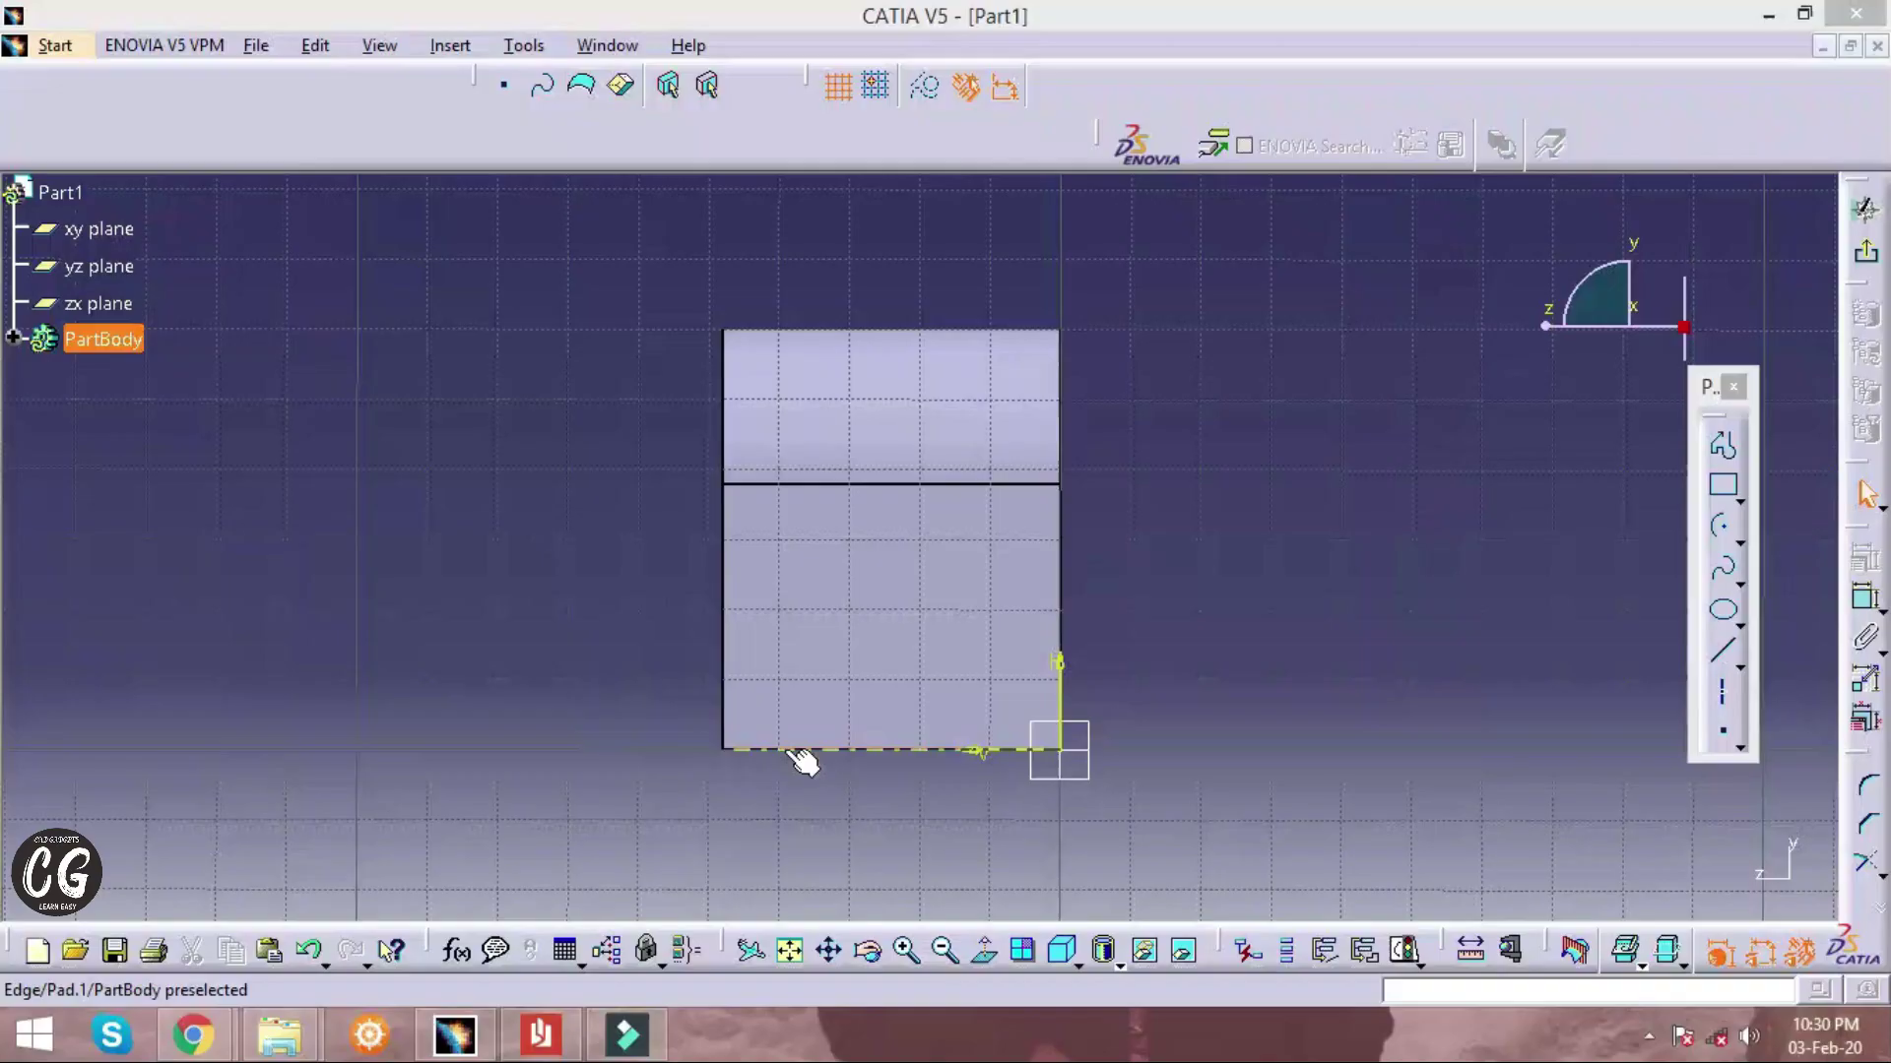
Draw a vertical line starting at the block's lower corner
left_click(1725, 448)
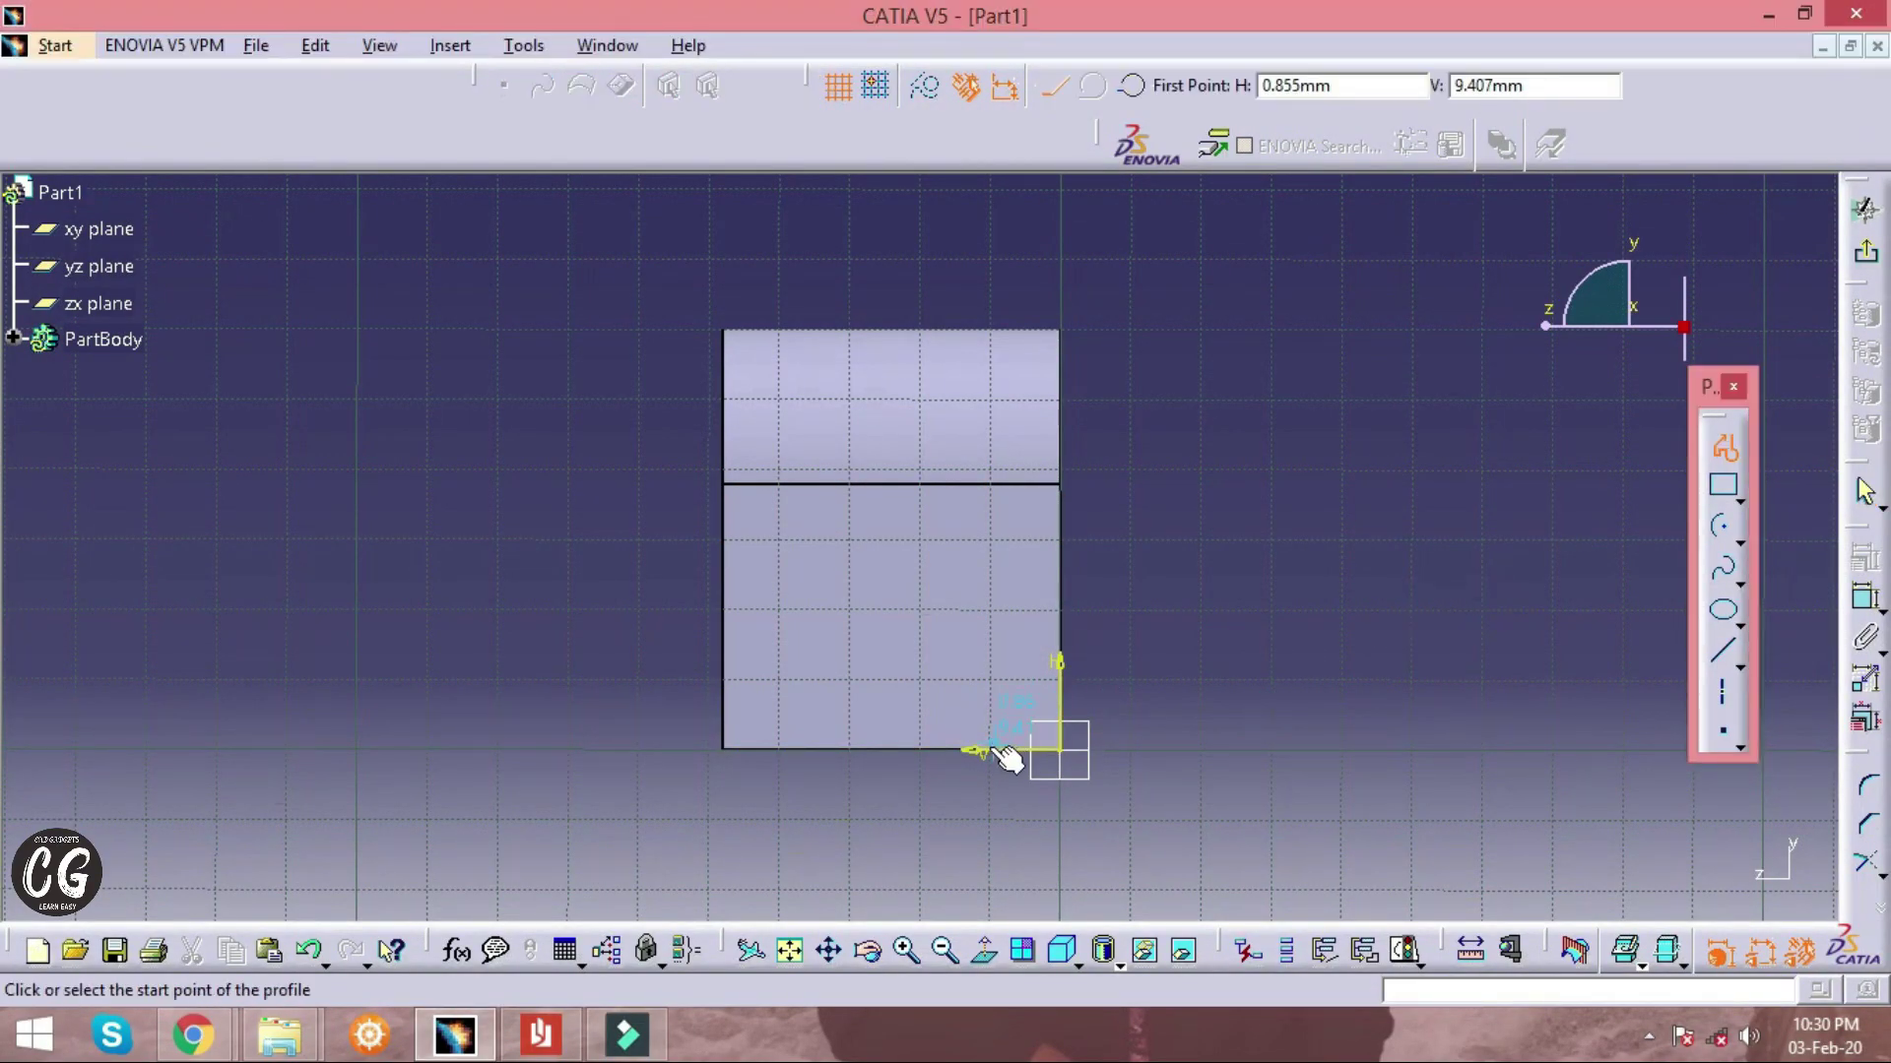
scroll(987, 751, "up", 3)
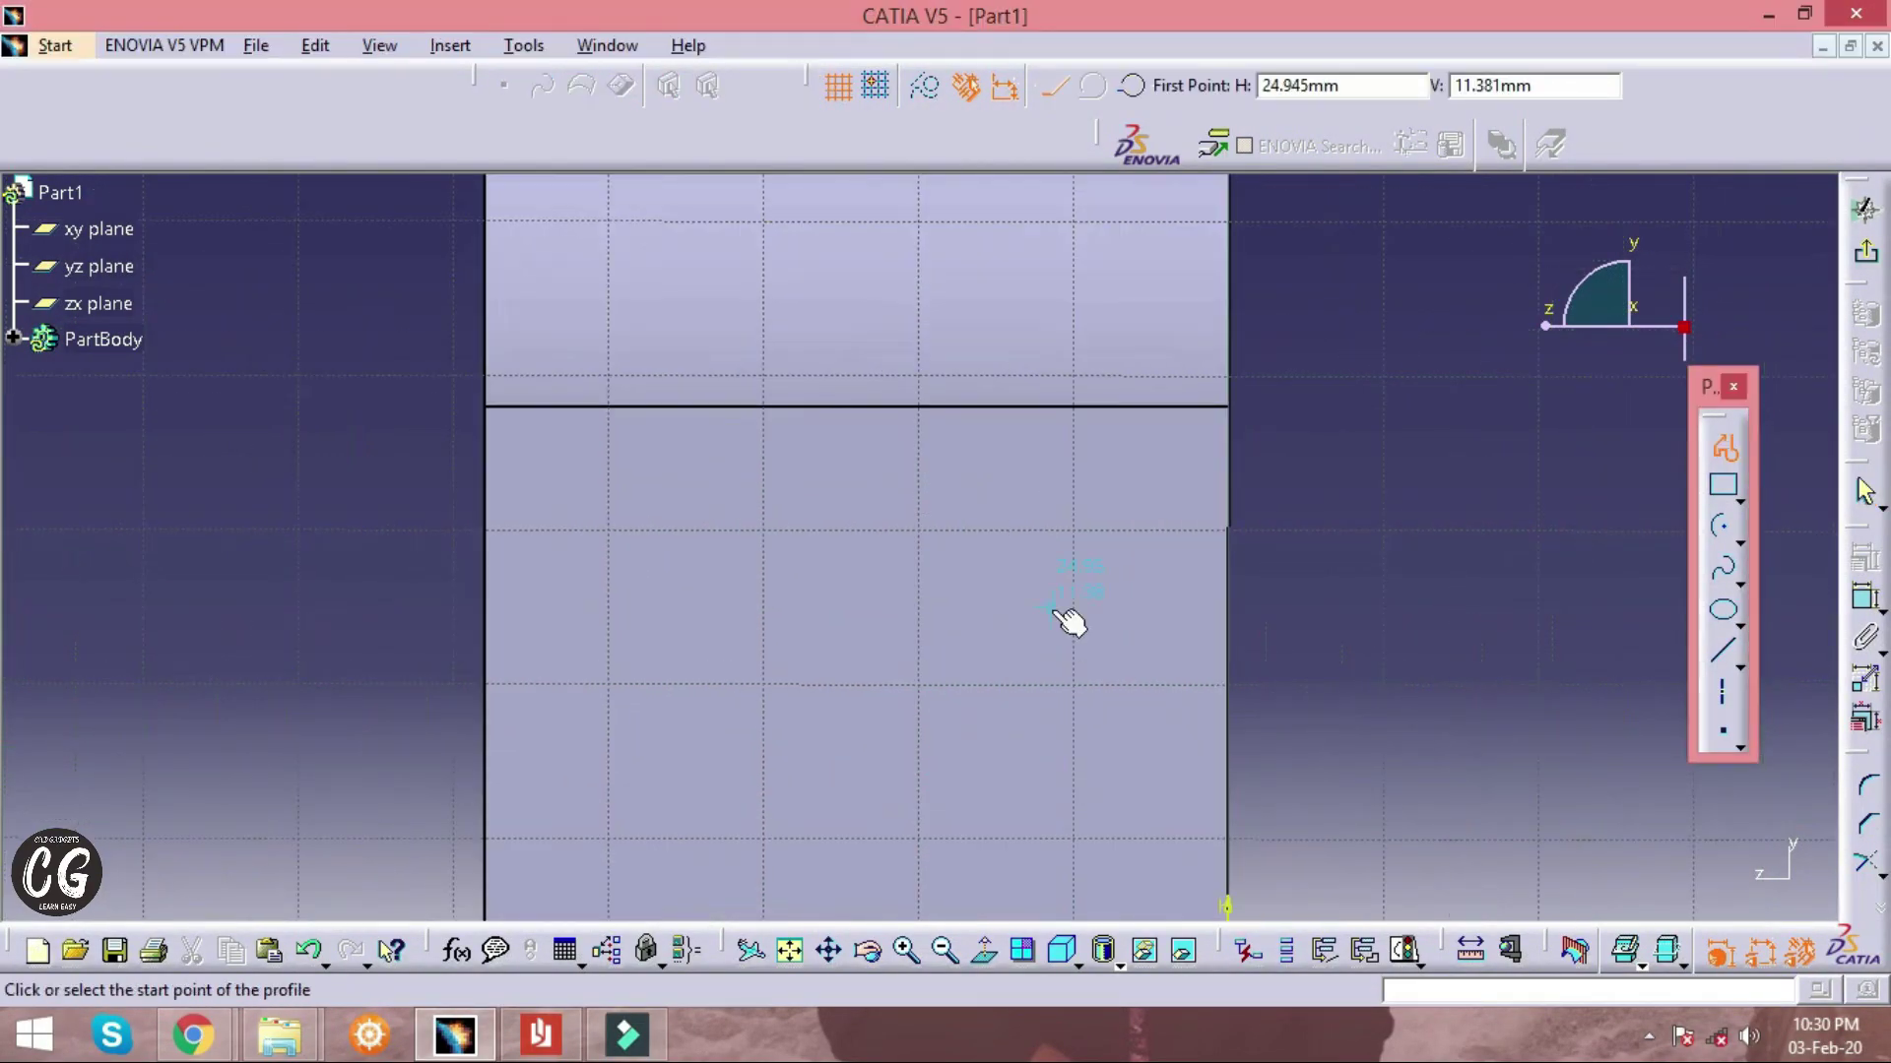
left_click(1132, 709)
middle_click_drag(1089, 414, 1038, 633)
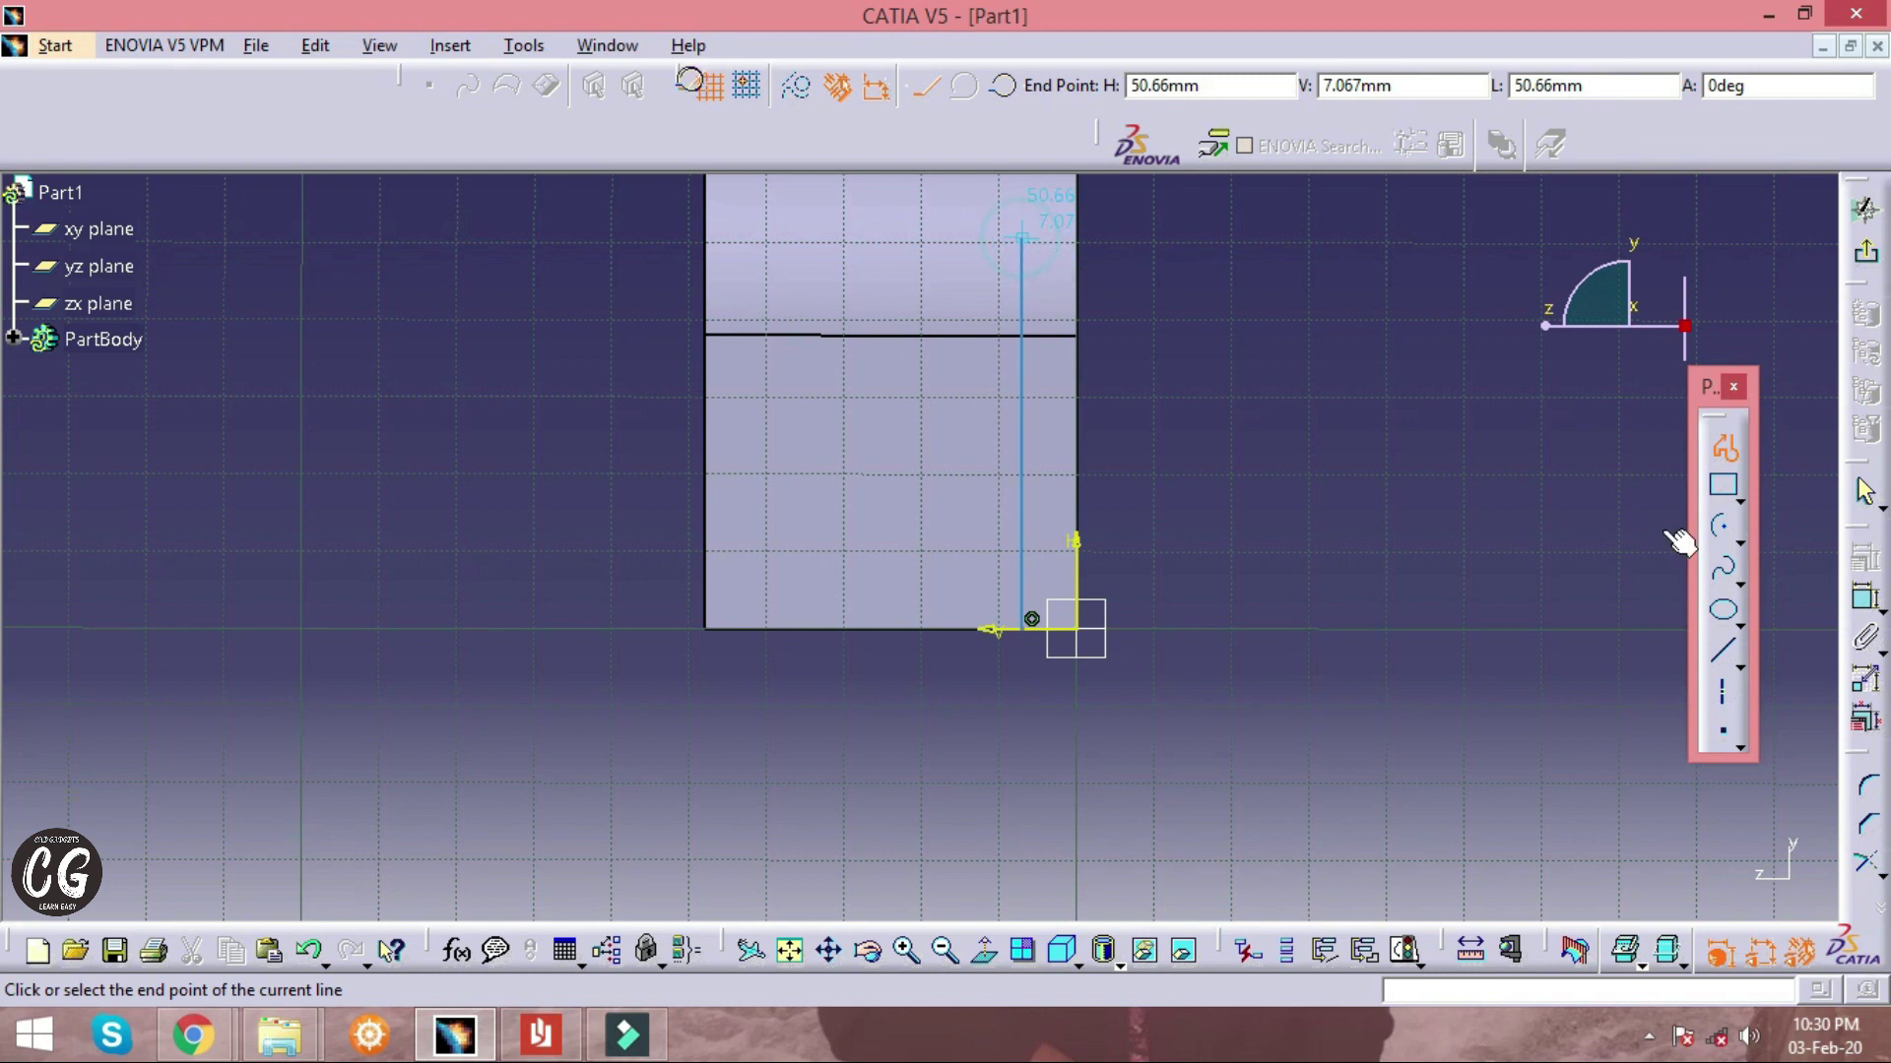
left_click(1724, 445)
Set the vertical line's height to 54 mm and check it against the drawing
left_click(1864, 596)
left_click(1243, 333)
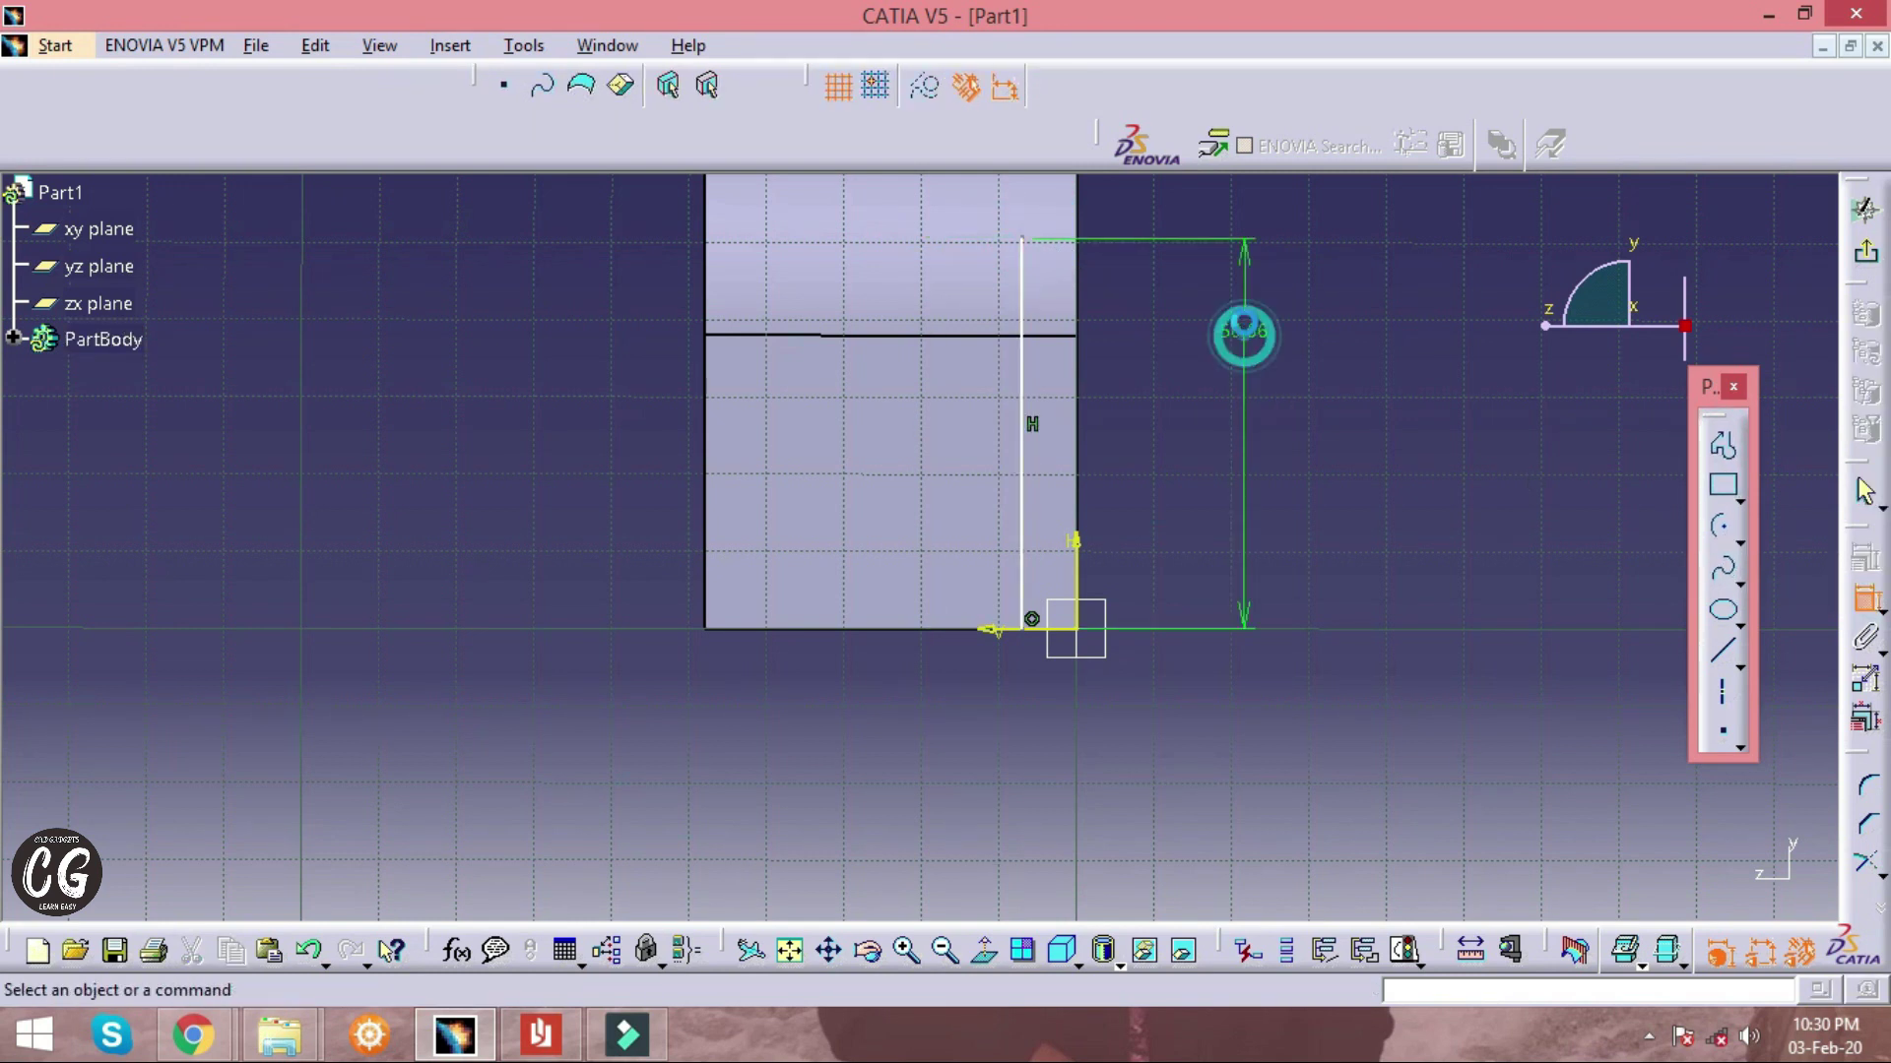
double_click(1244, 333)
type("54")
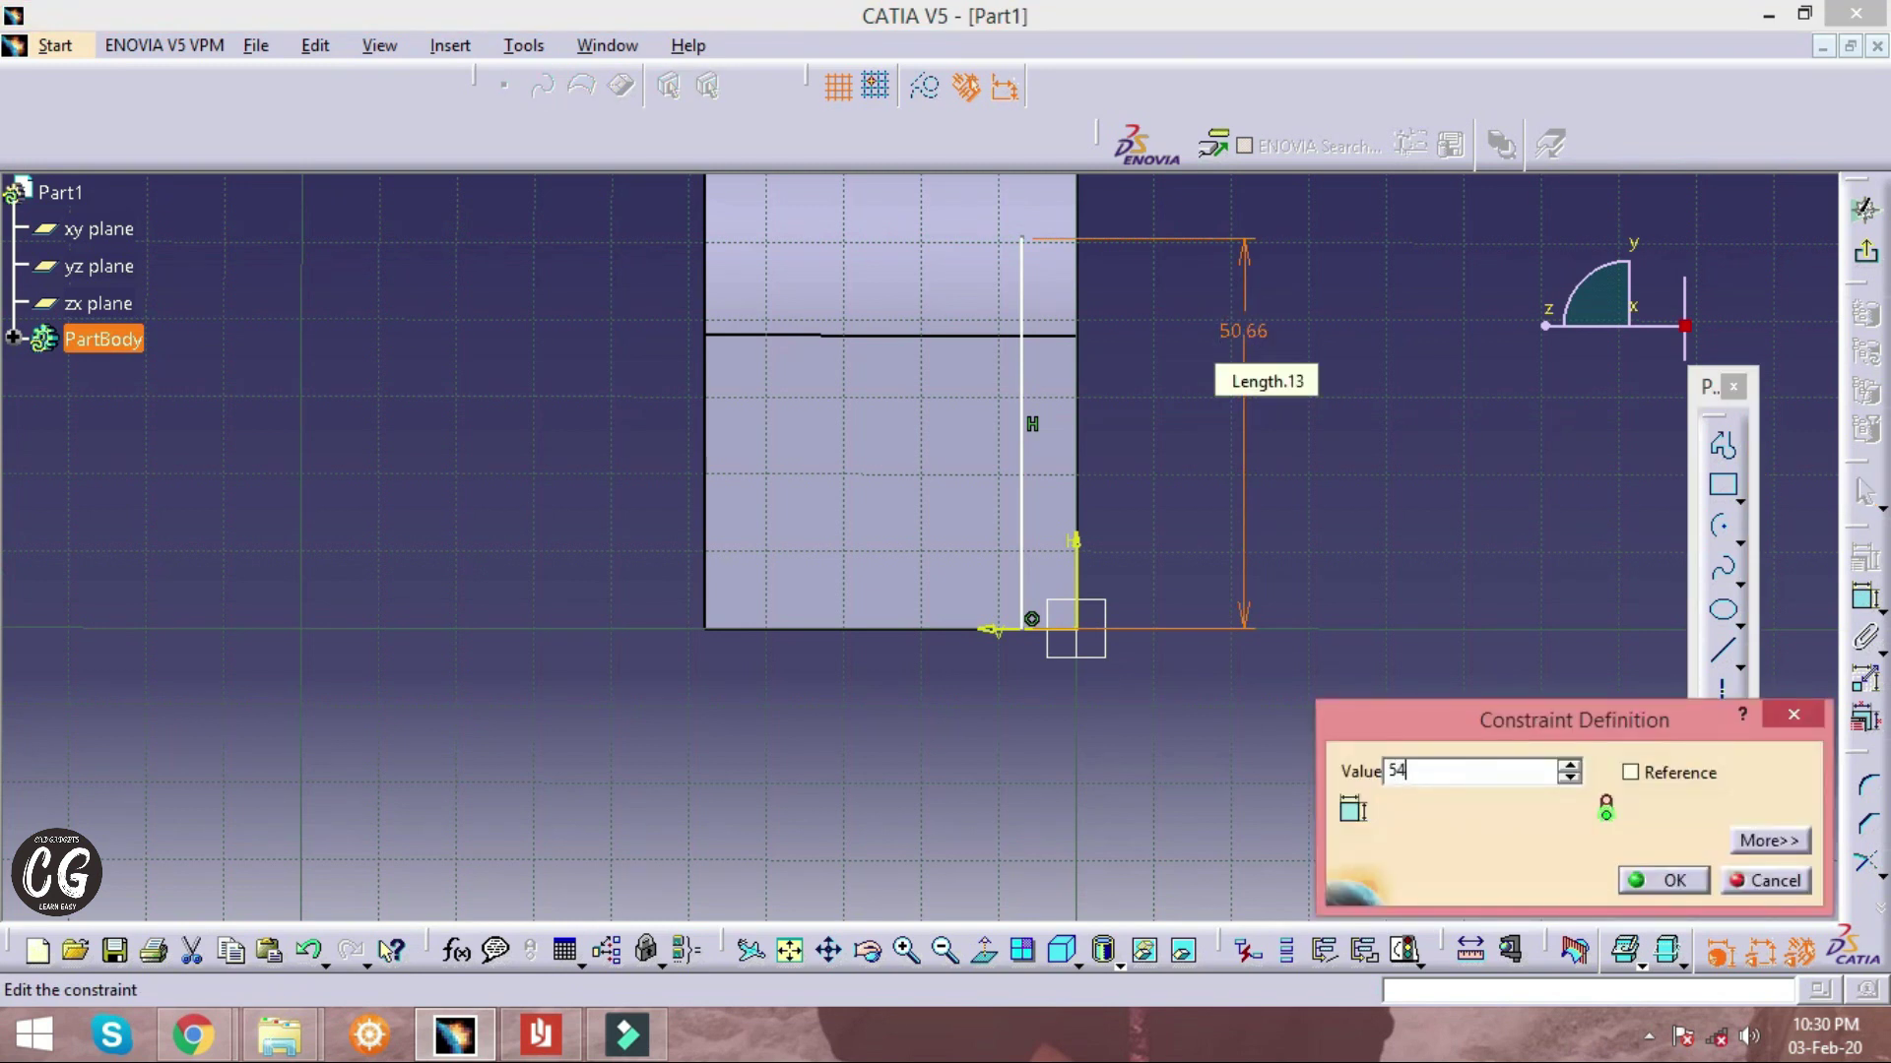
key("Return")
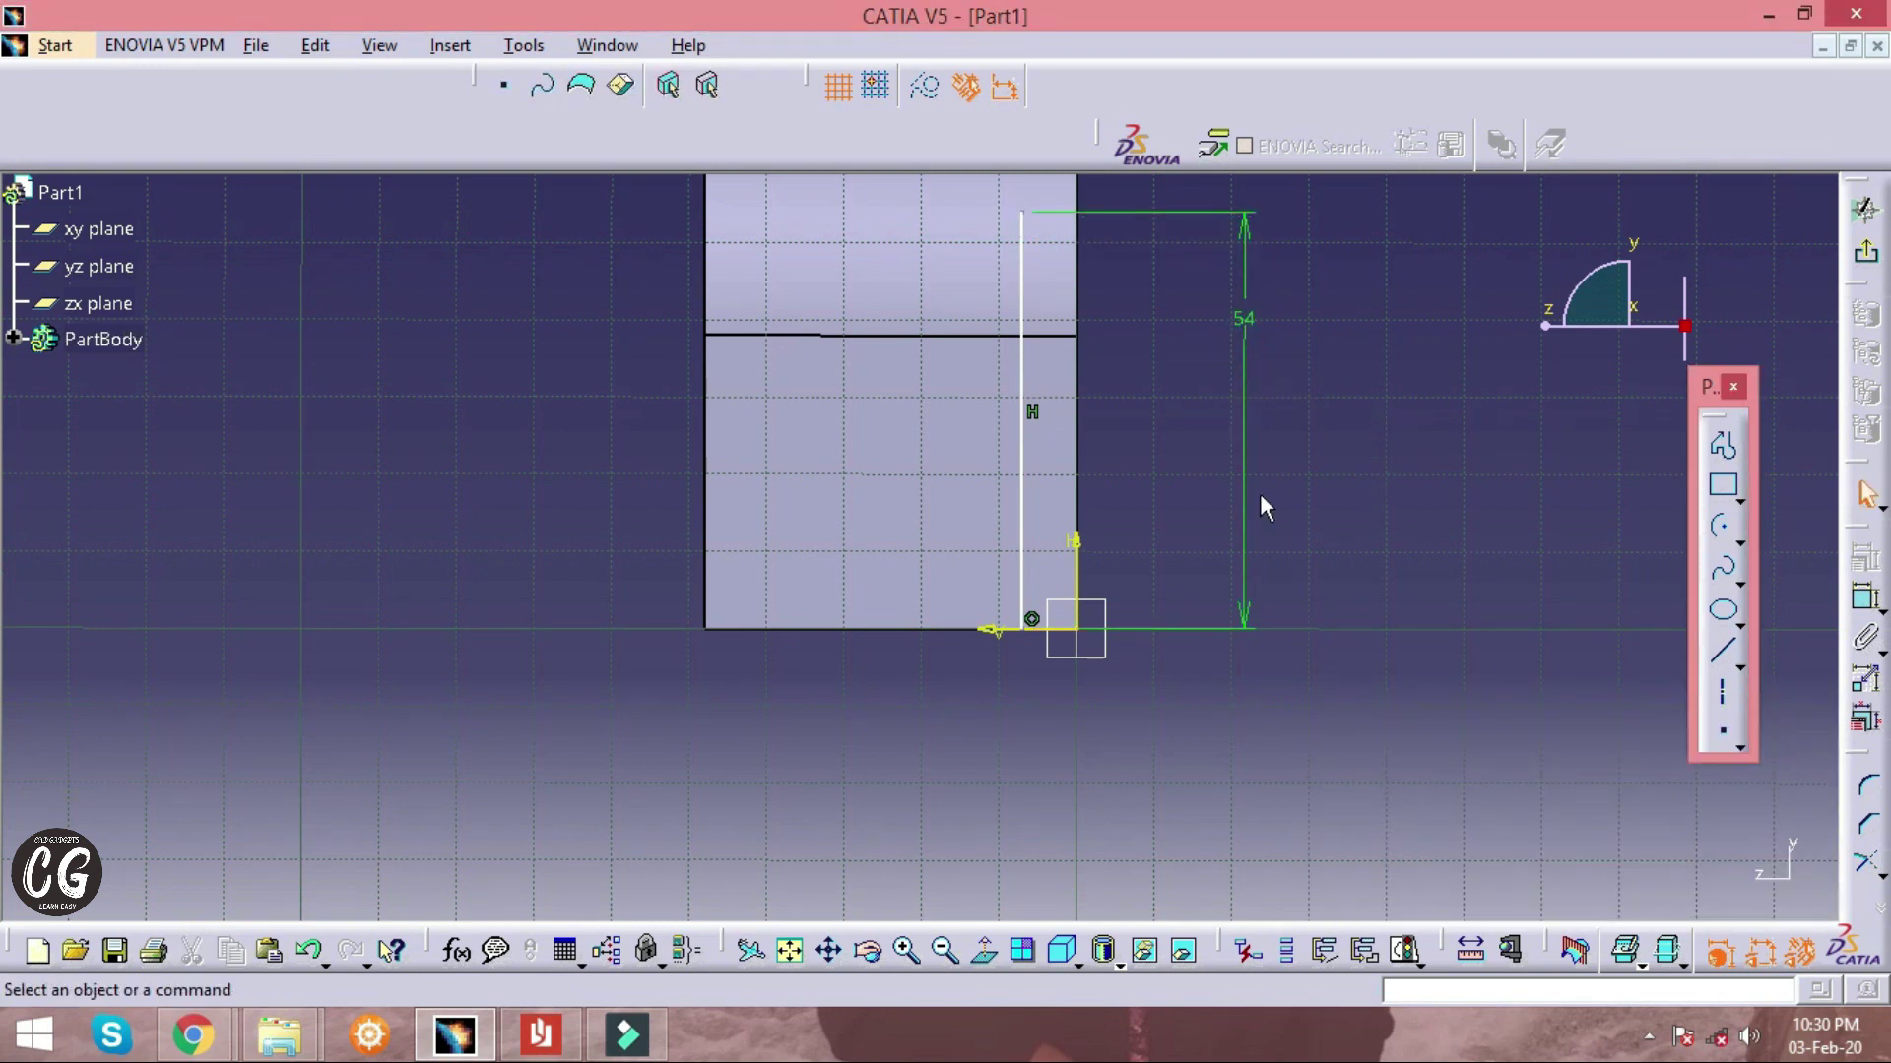
key("alt+Tab")
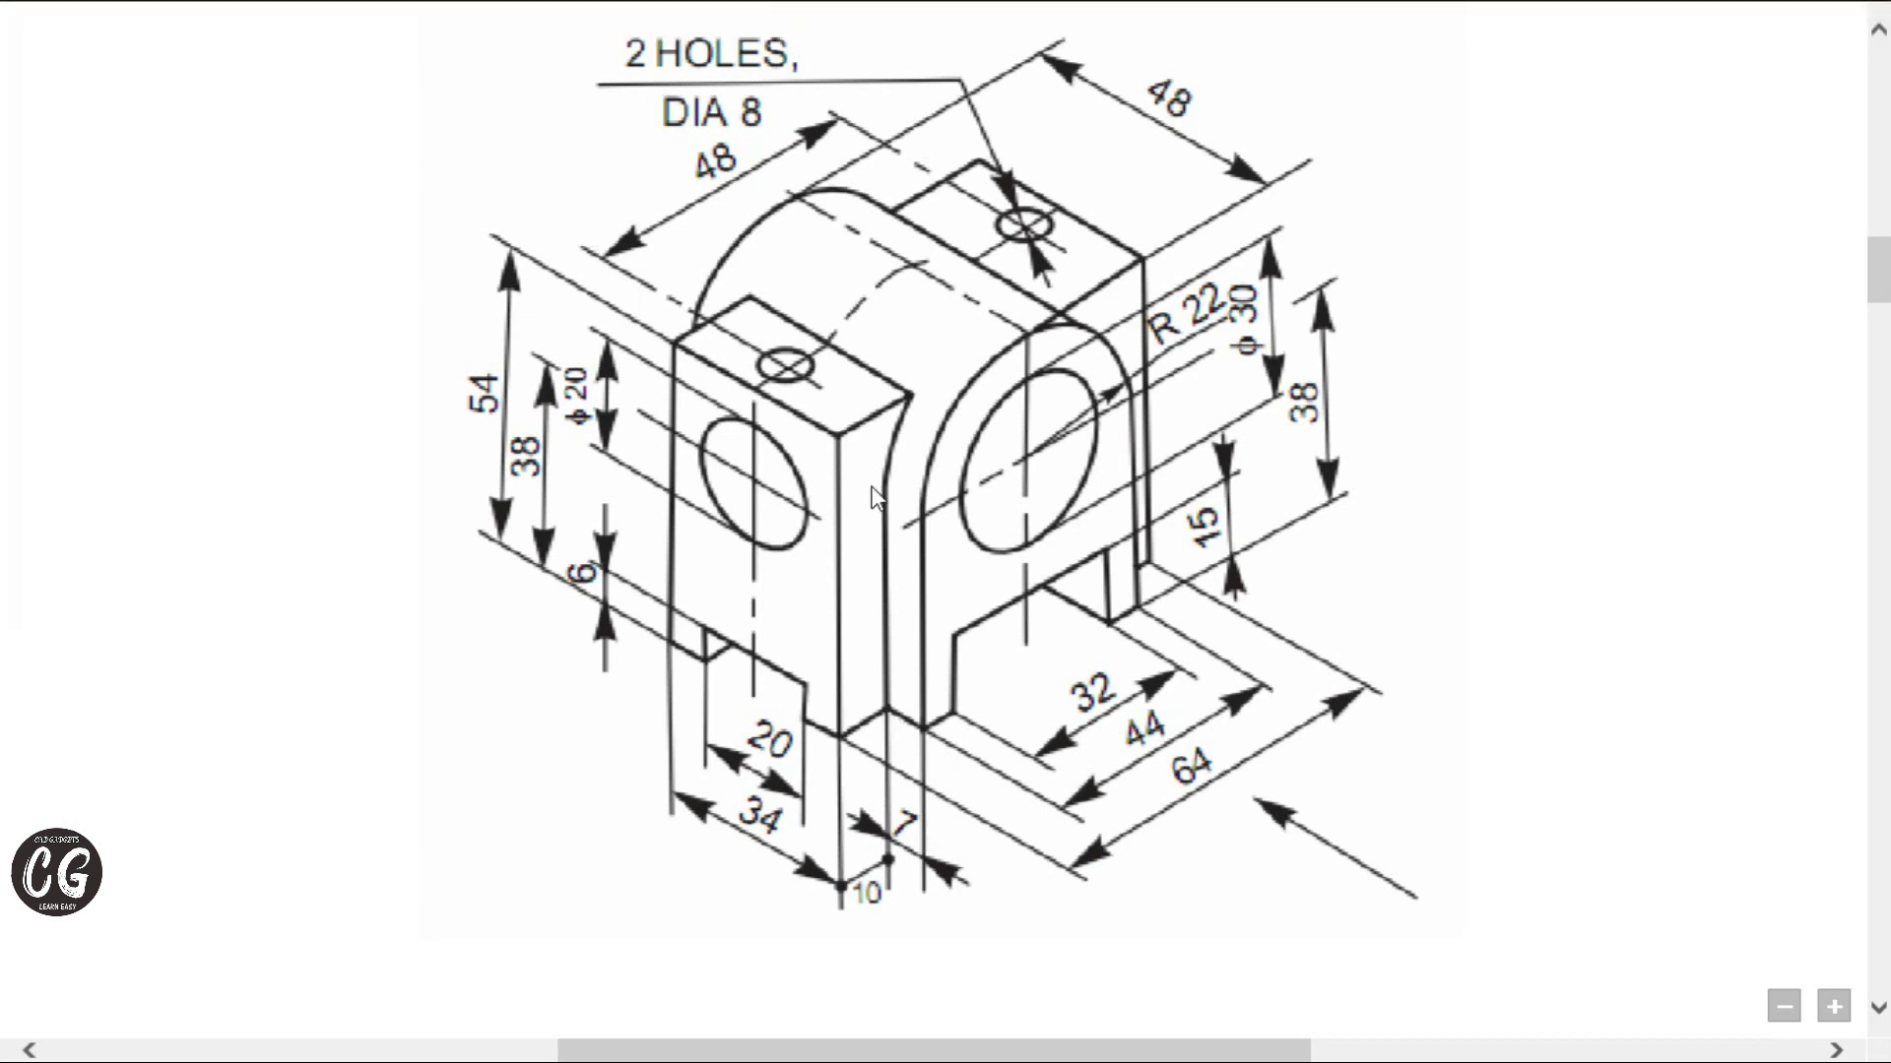
key("alt+Tab")
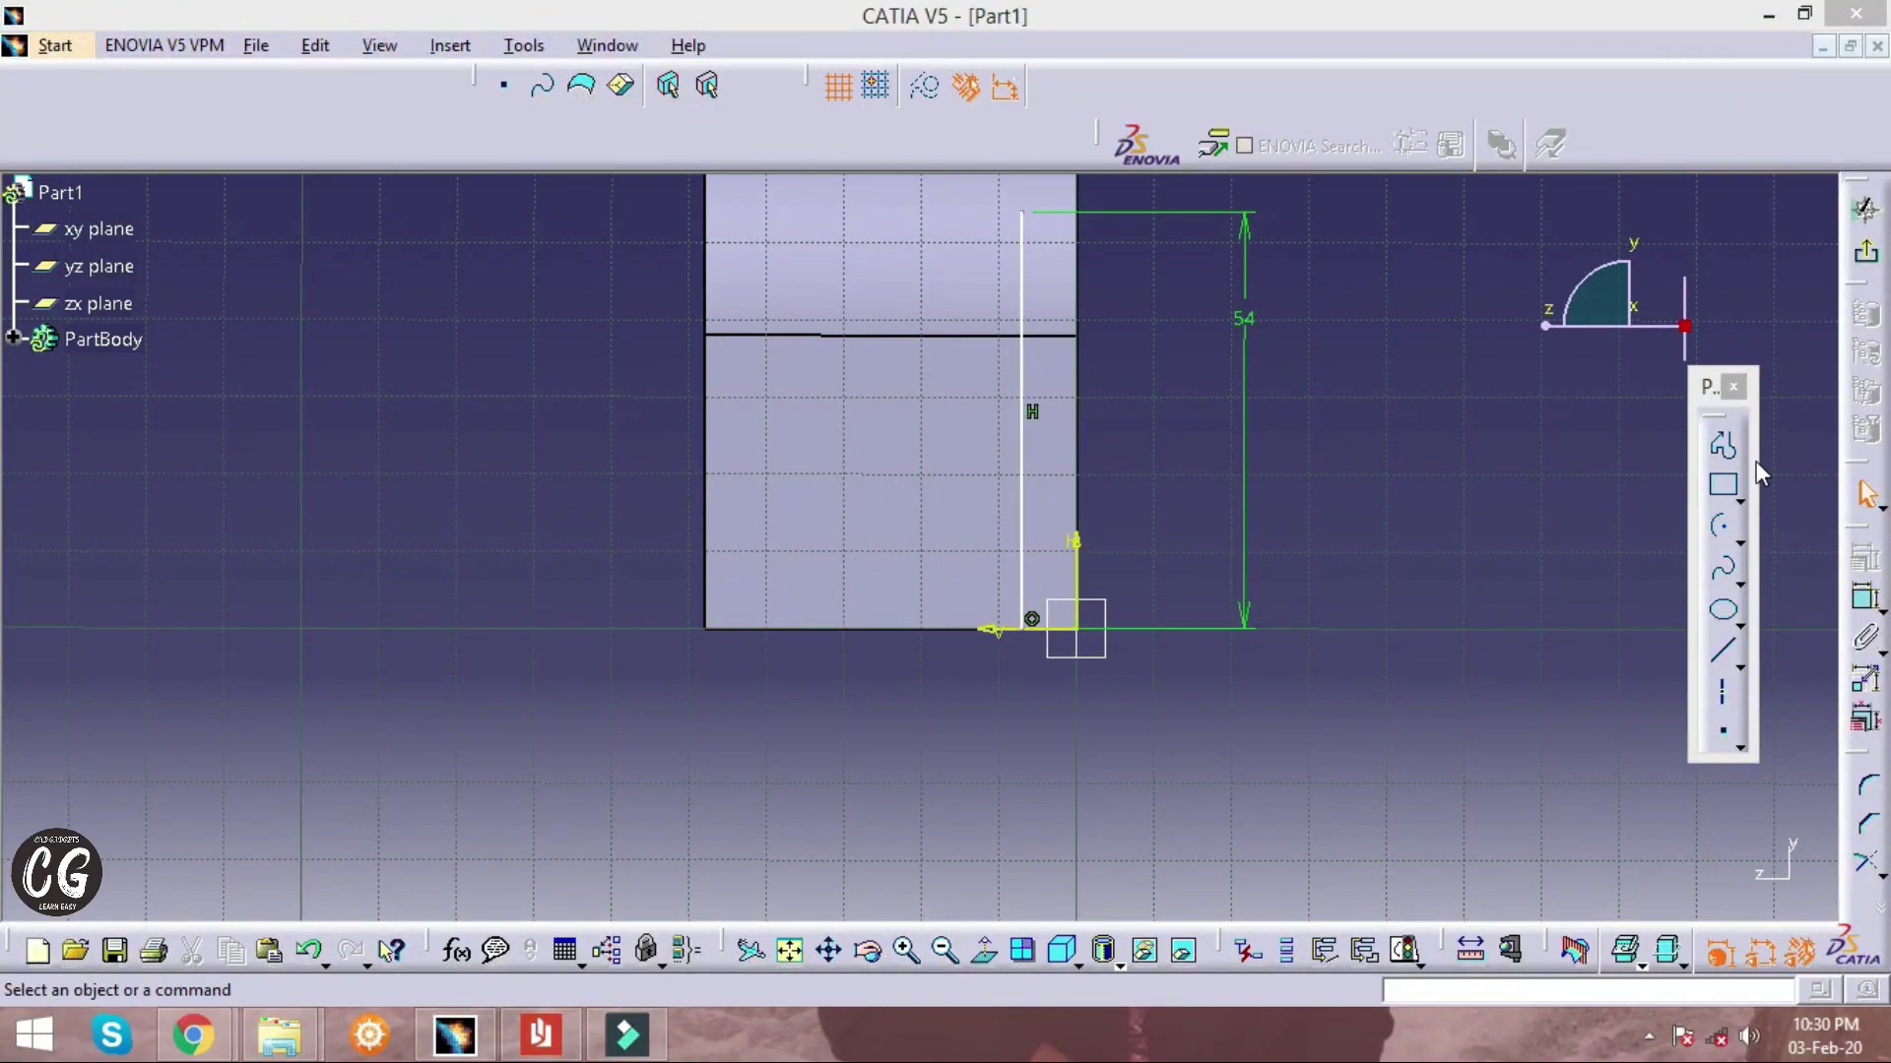
Constrain the profile's bottom corner 7 mm from the vertical axis
left_click(1866, 597)
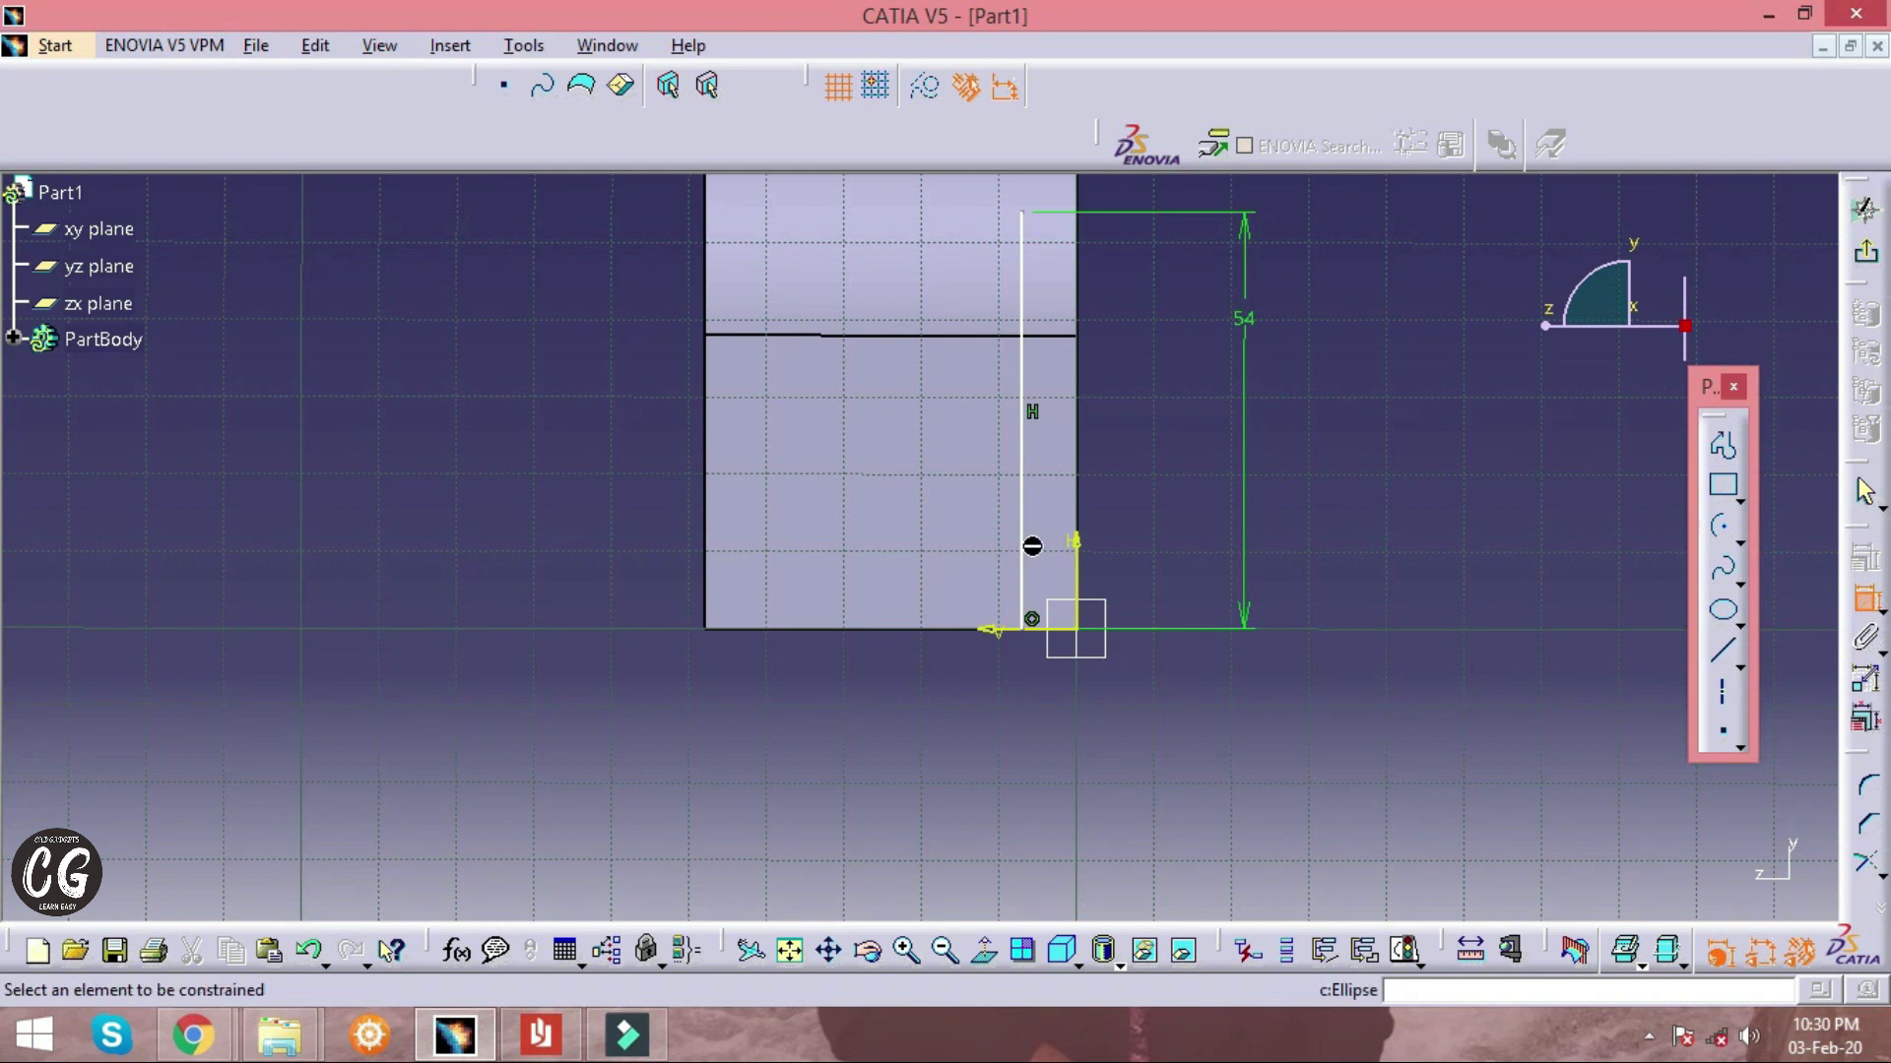
mouse_move(1034, 548)
middle_mouse_down()
mouse_move(1034, 619)
mouse_move(1105, 515)
mouse_move(1039, 351)
middle_mouse_up()
left_click(1064, 437)
left_click(1278, 375)
left_click(1299, 641)
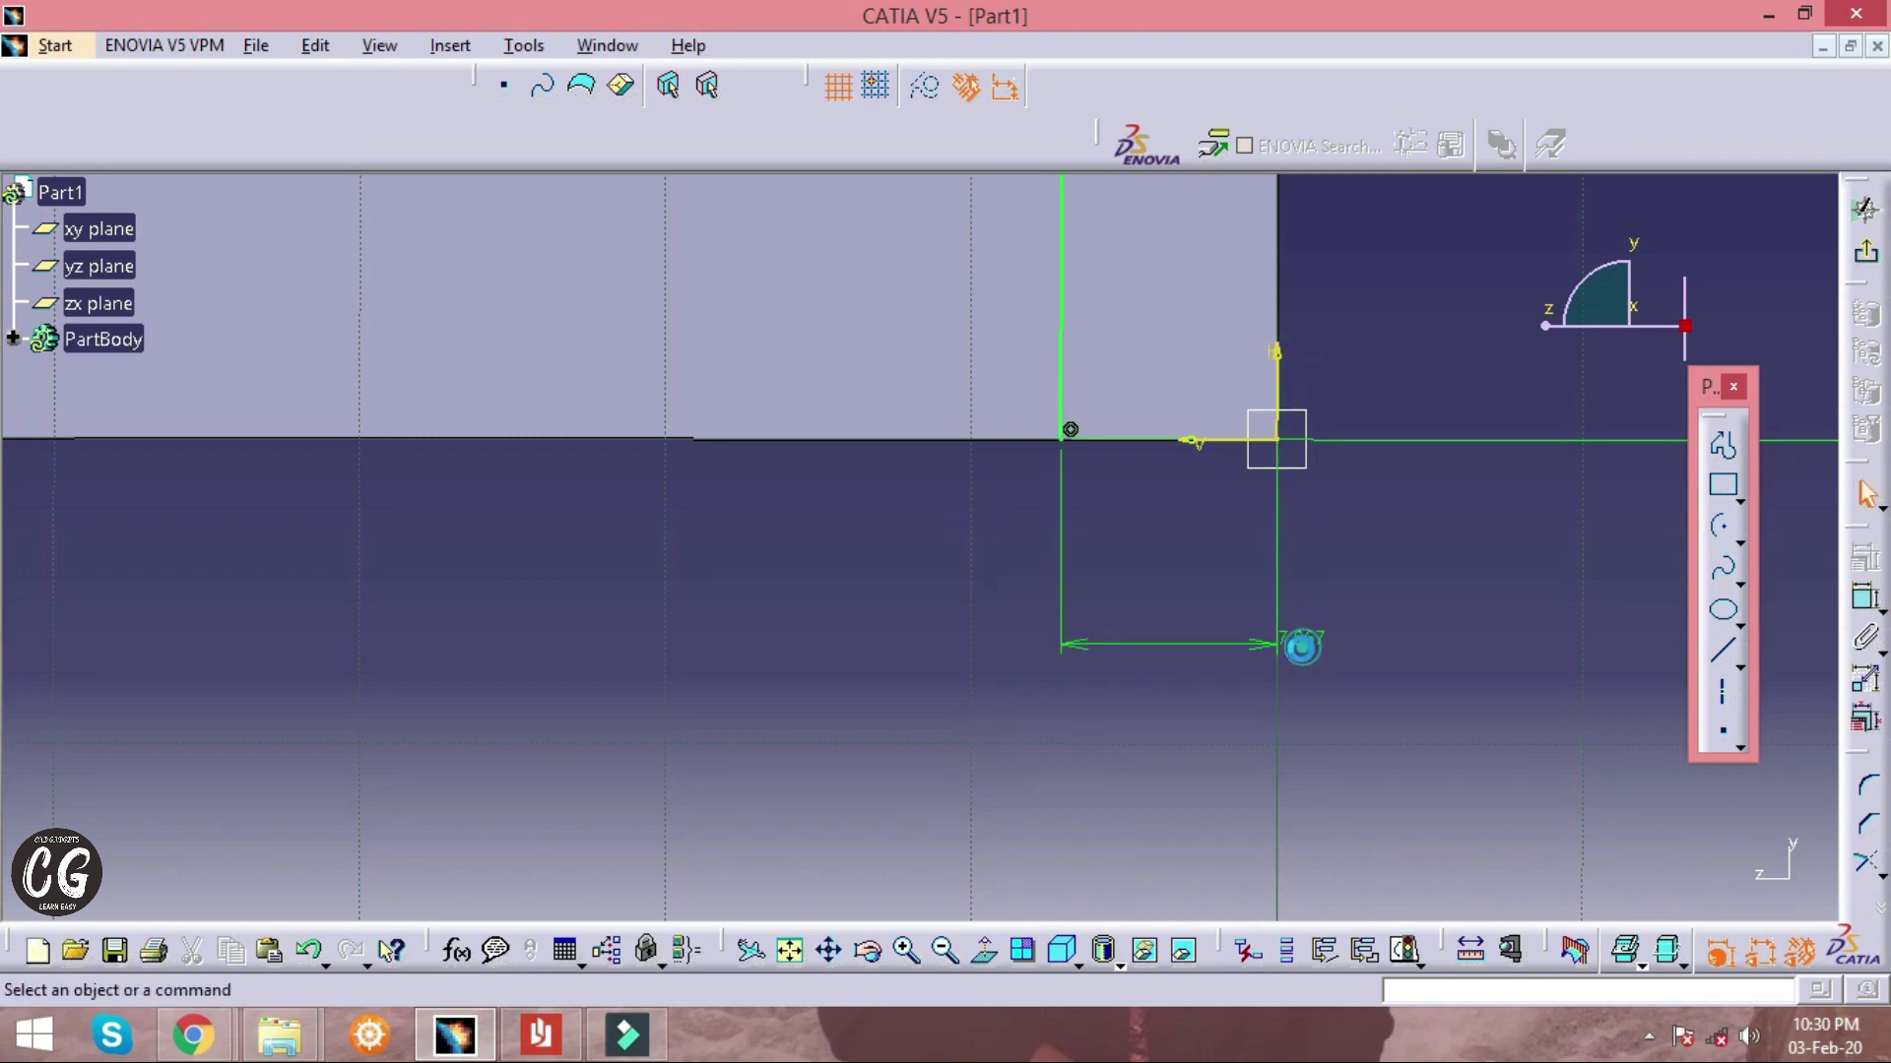
double_click(1297, 636)
type("7")
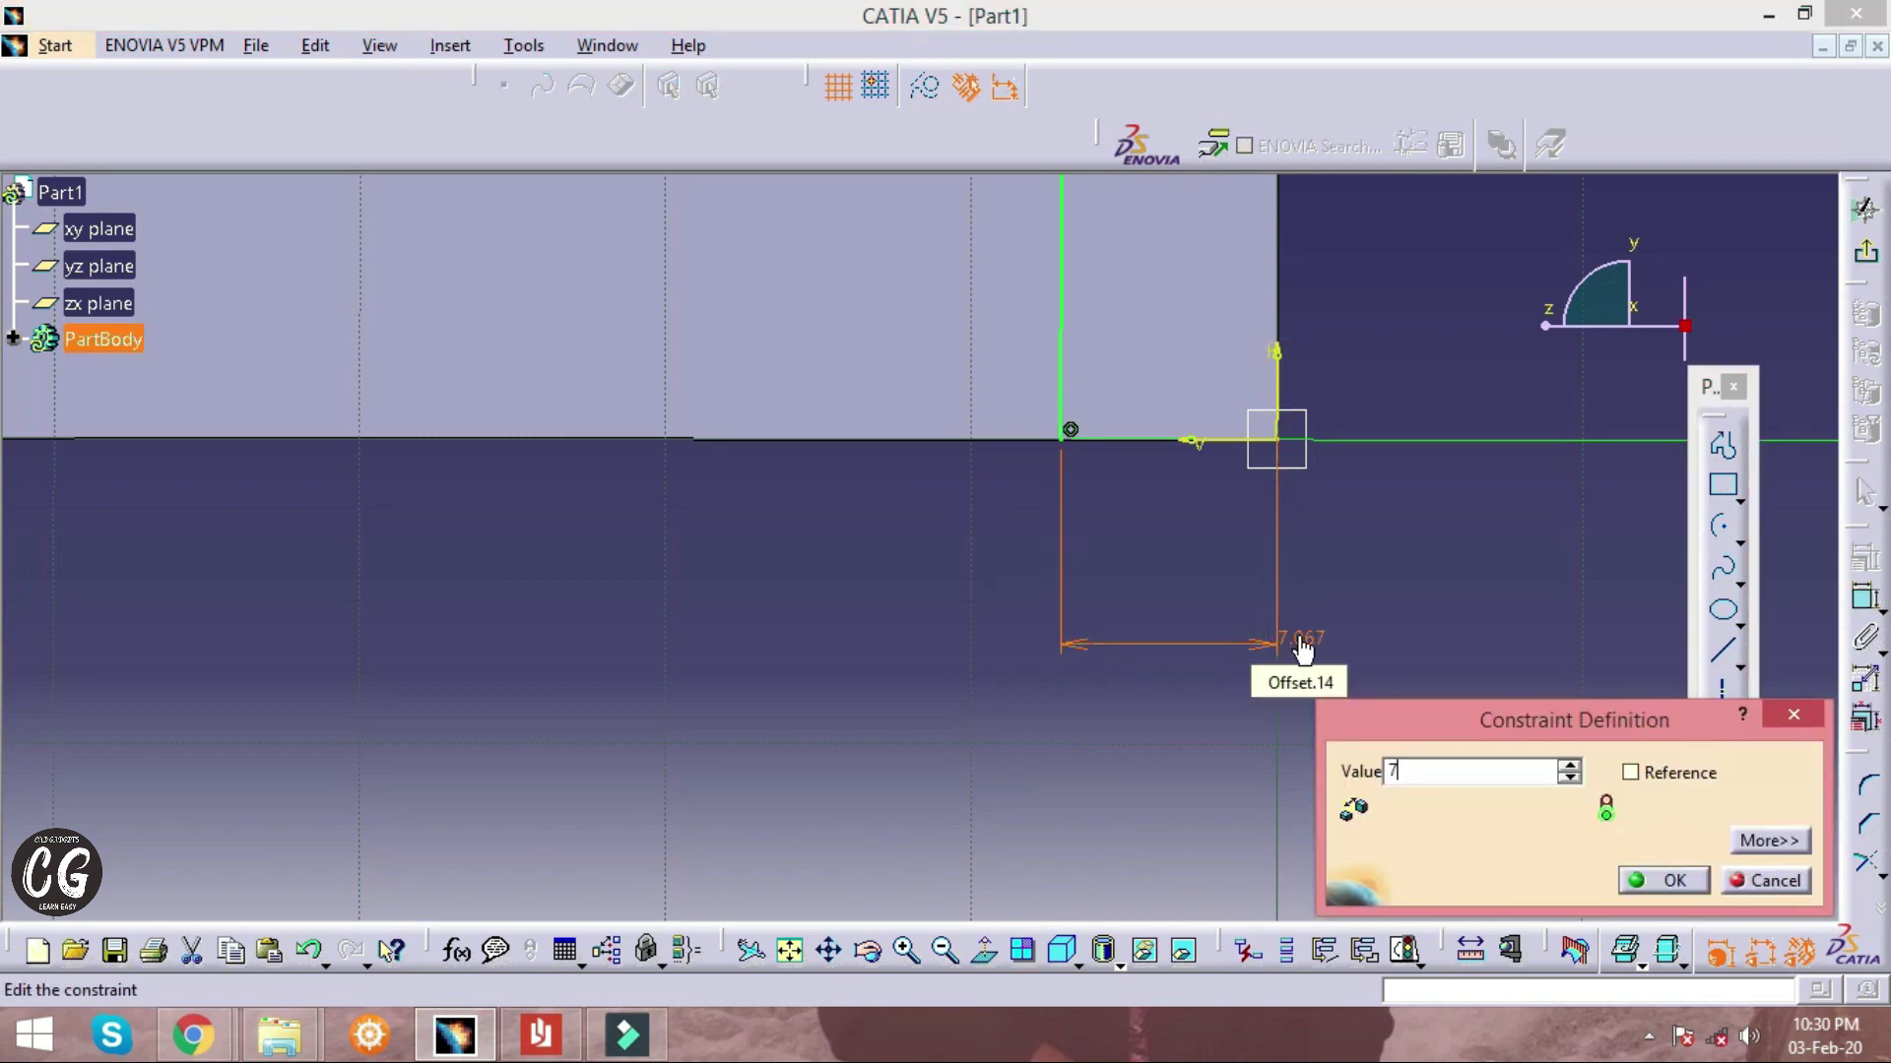
key("Return")
mouse_move(1168, 600)
middle_mouse_down()
mouse_move(1097, 557)
mouse_move(1089, 409)
mouse_move(1119, 654)
mouse_move(1215, 485)
mouse_move(1242, 679)
middle_mouse_up()
Draw a horizontal line leftward from the vertical line's top and set its length to 34 mm
left_click(1723, 445)
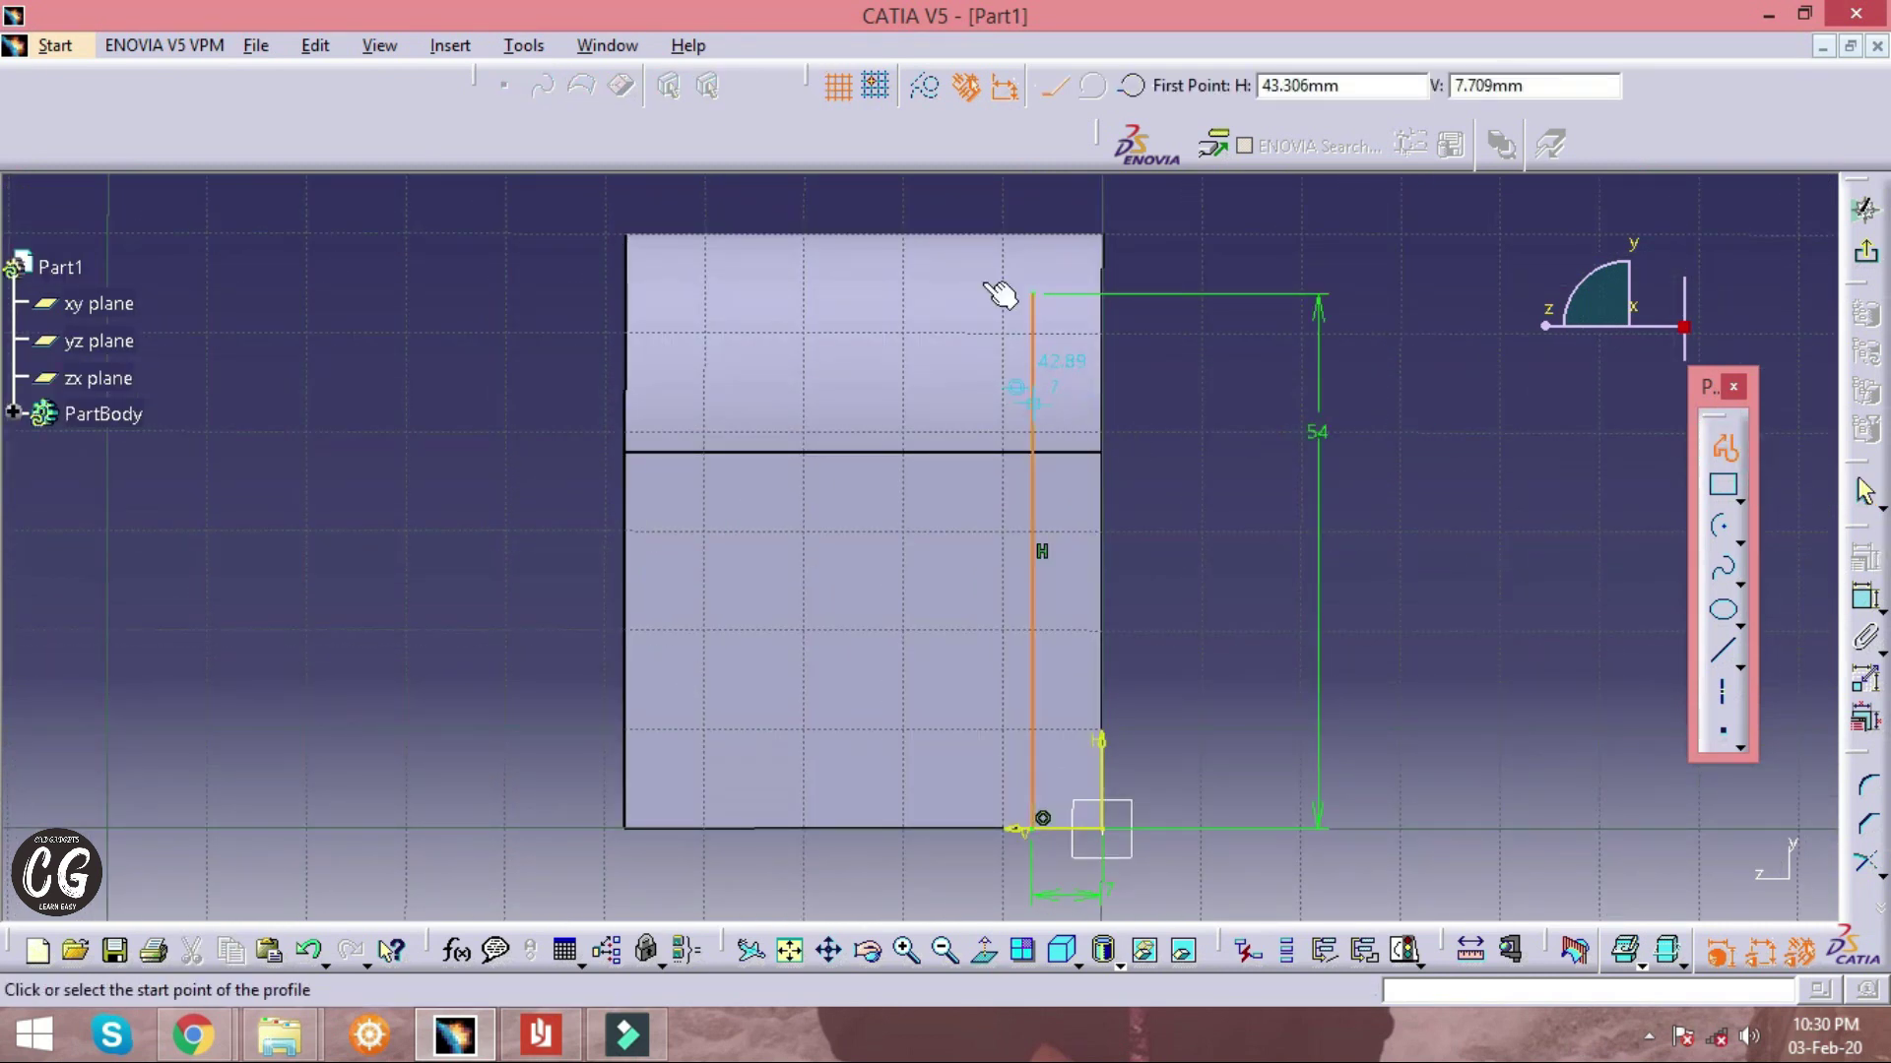
left_click(1034, 292)
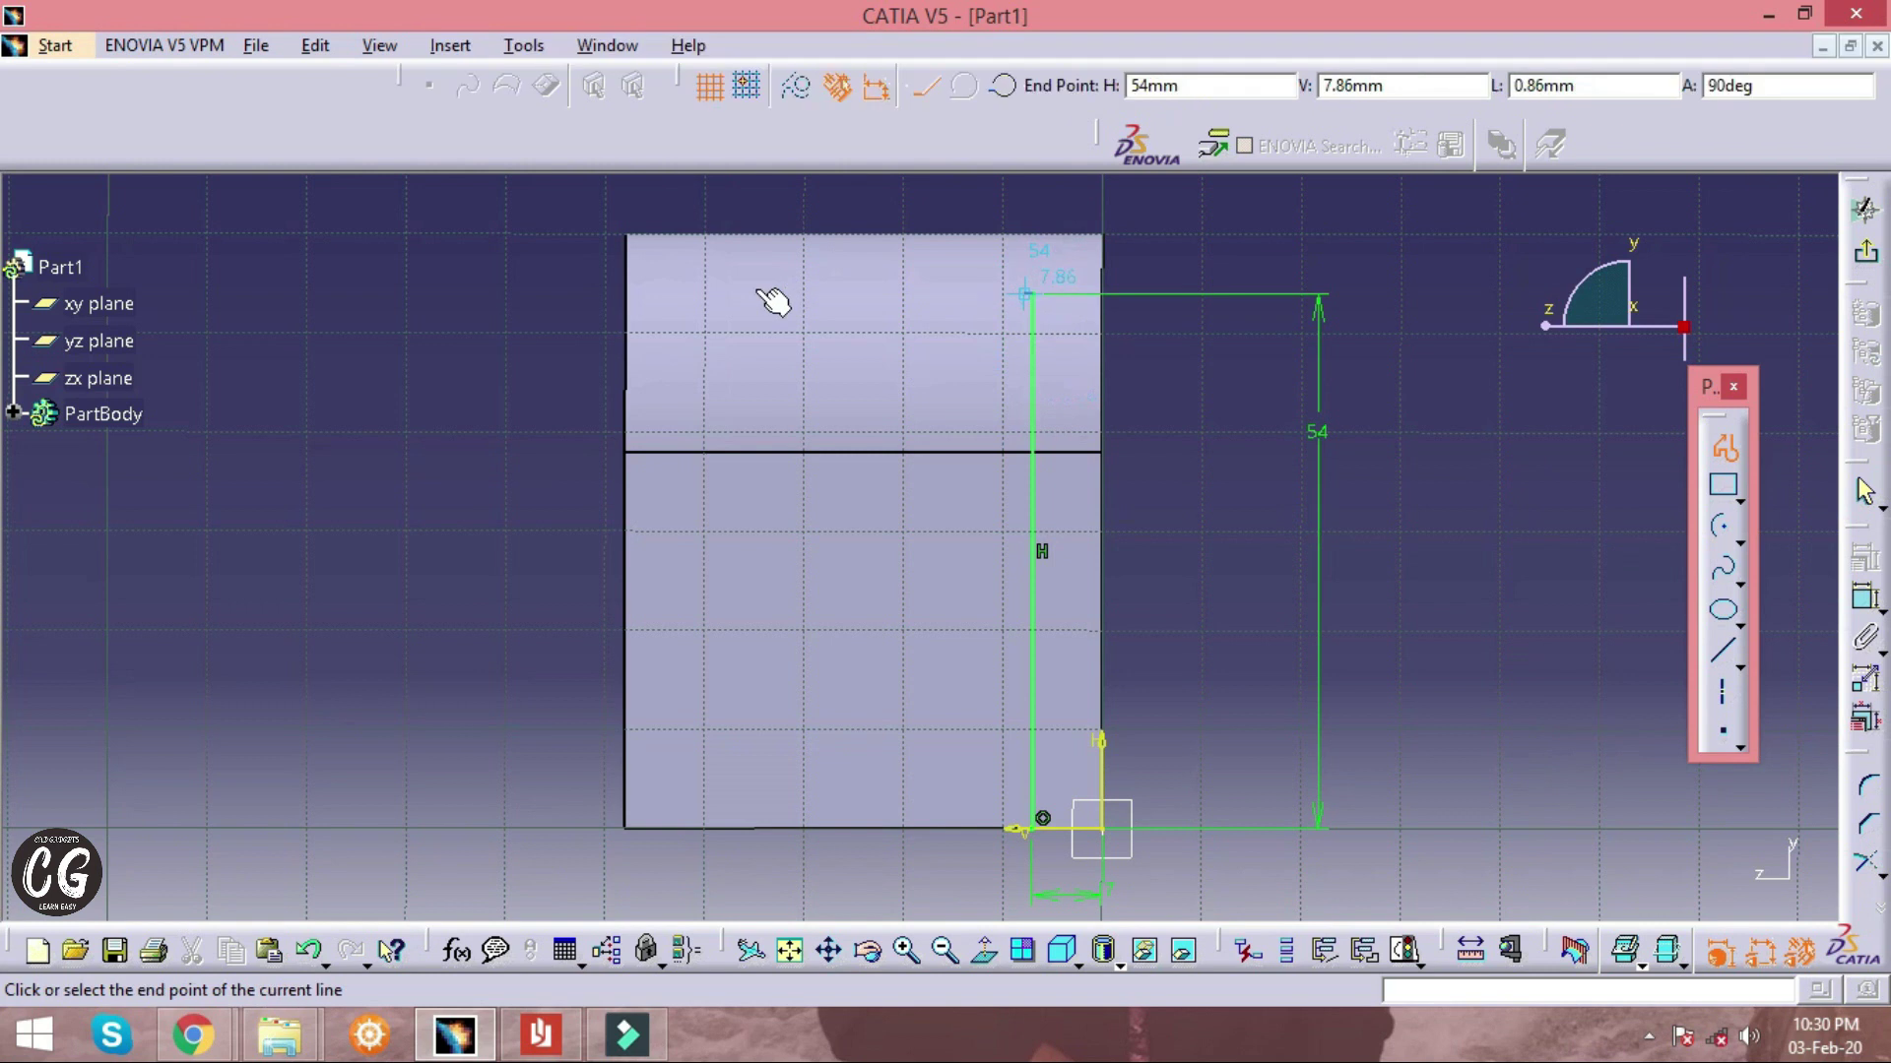
left_click(754, 292)
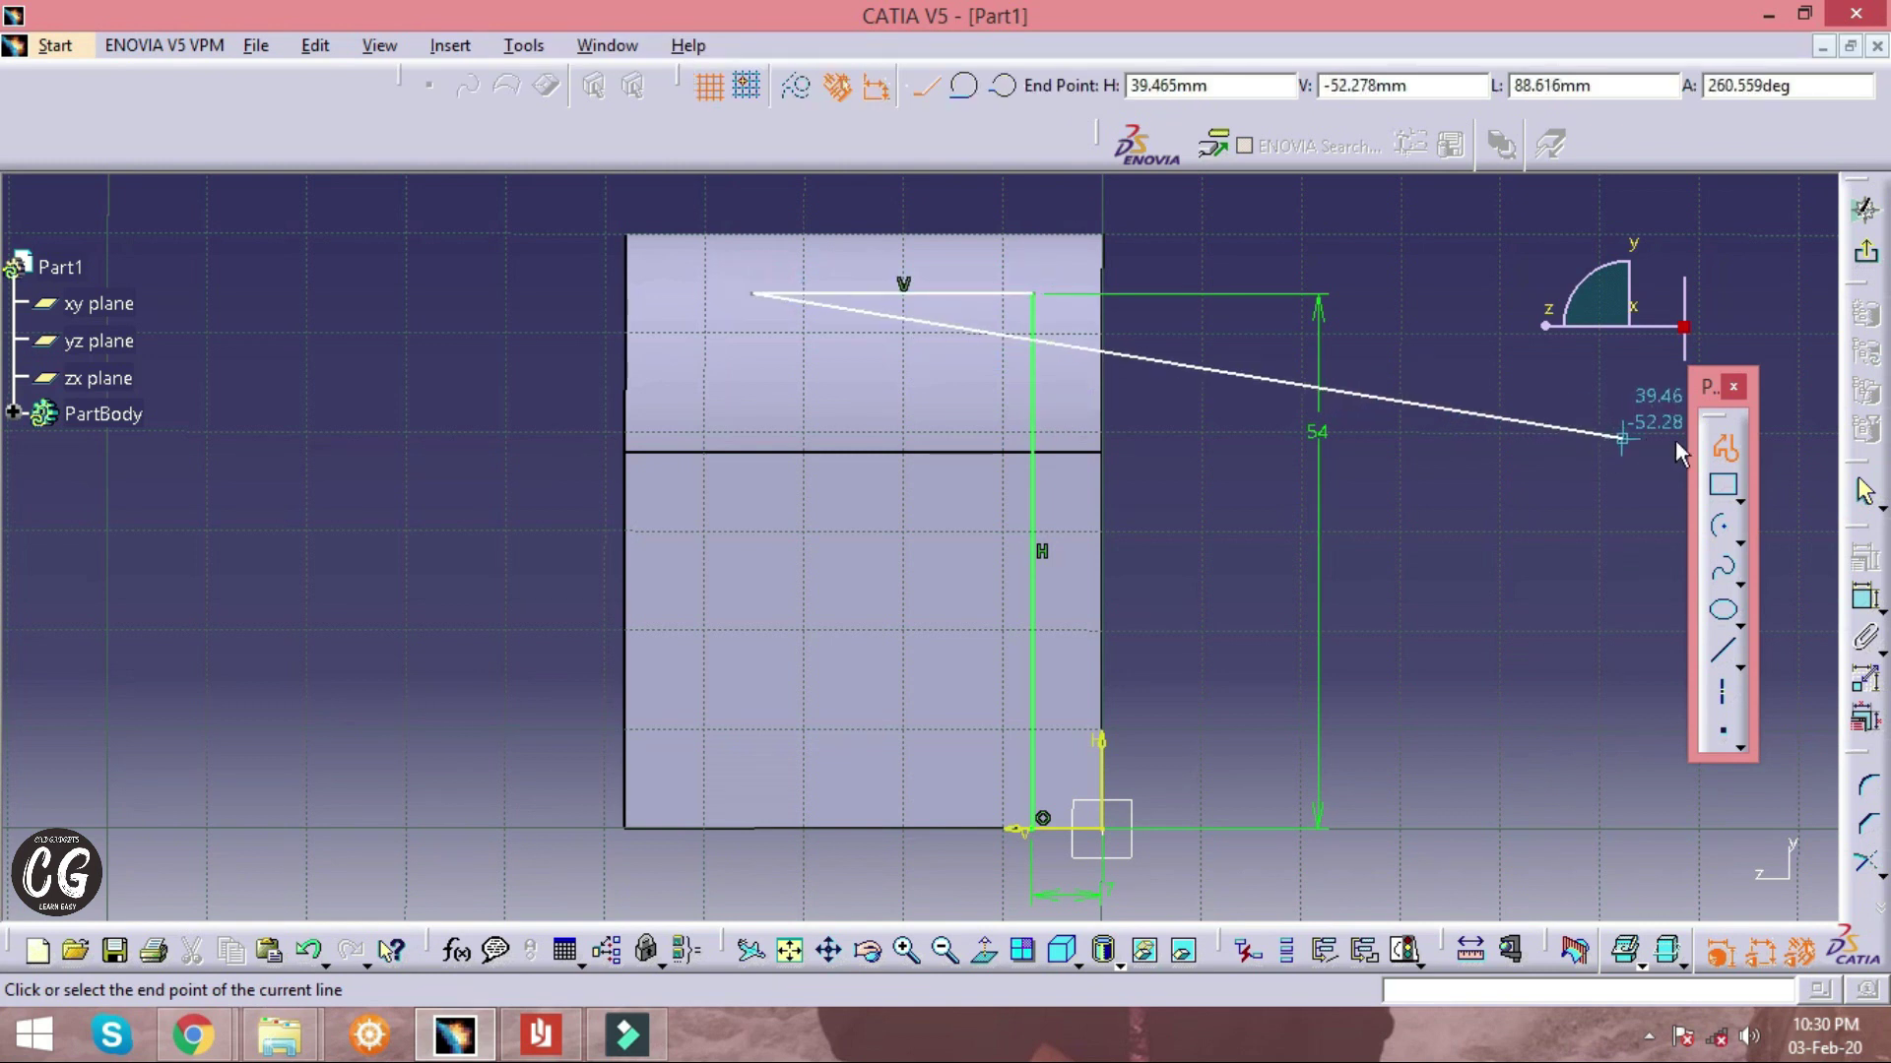
left_click(1722, 445)
left_click(1864, 599)
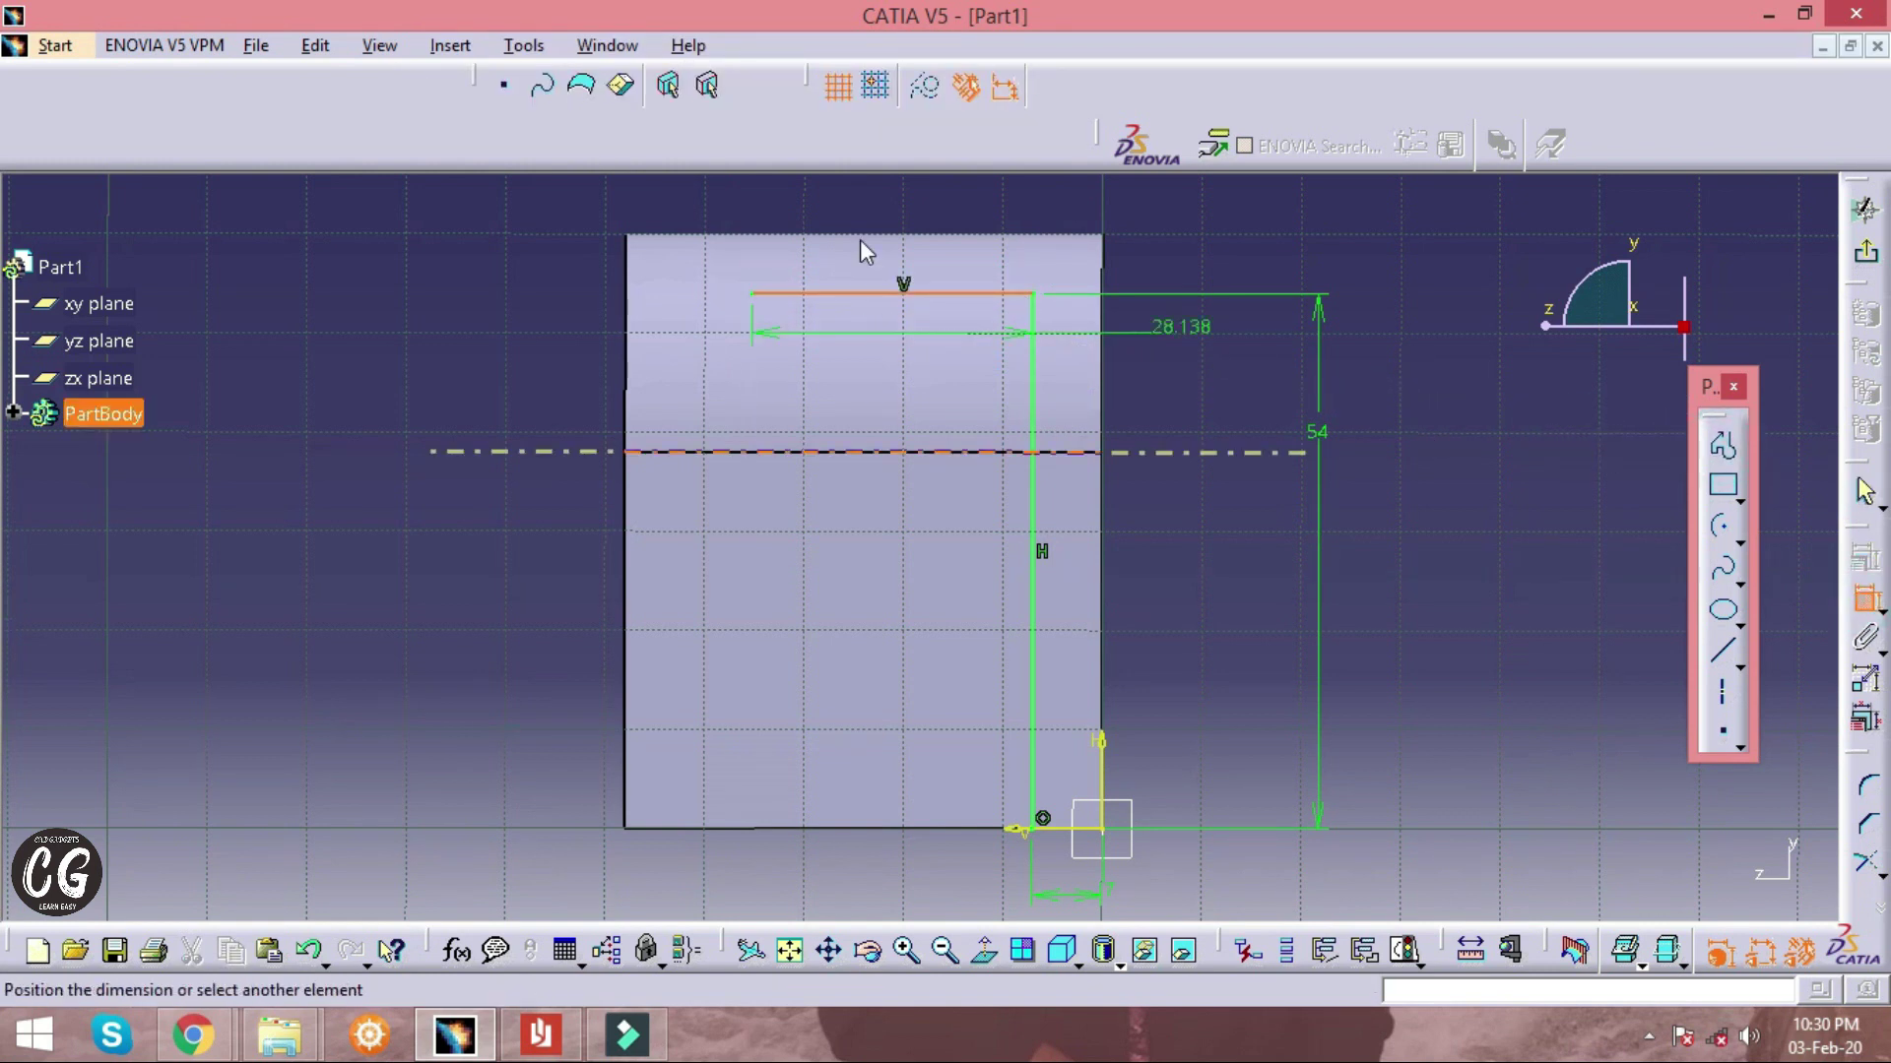
left_click(559, 281)
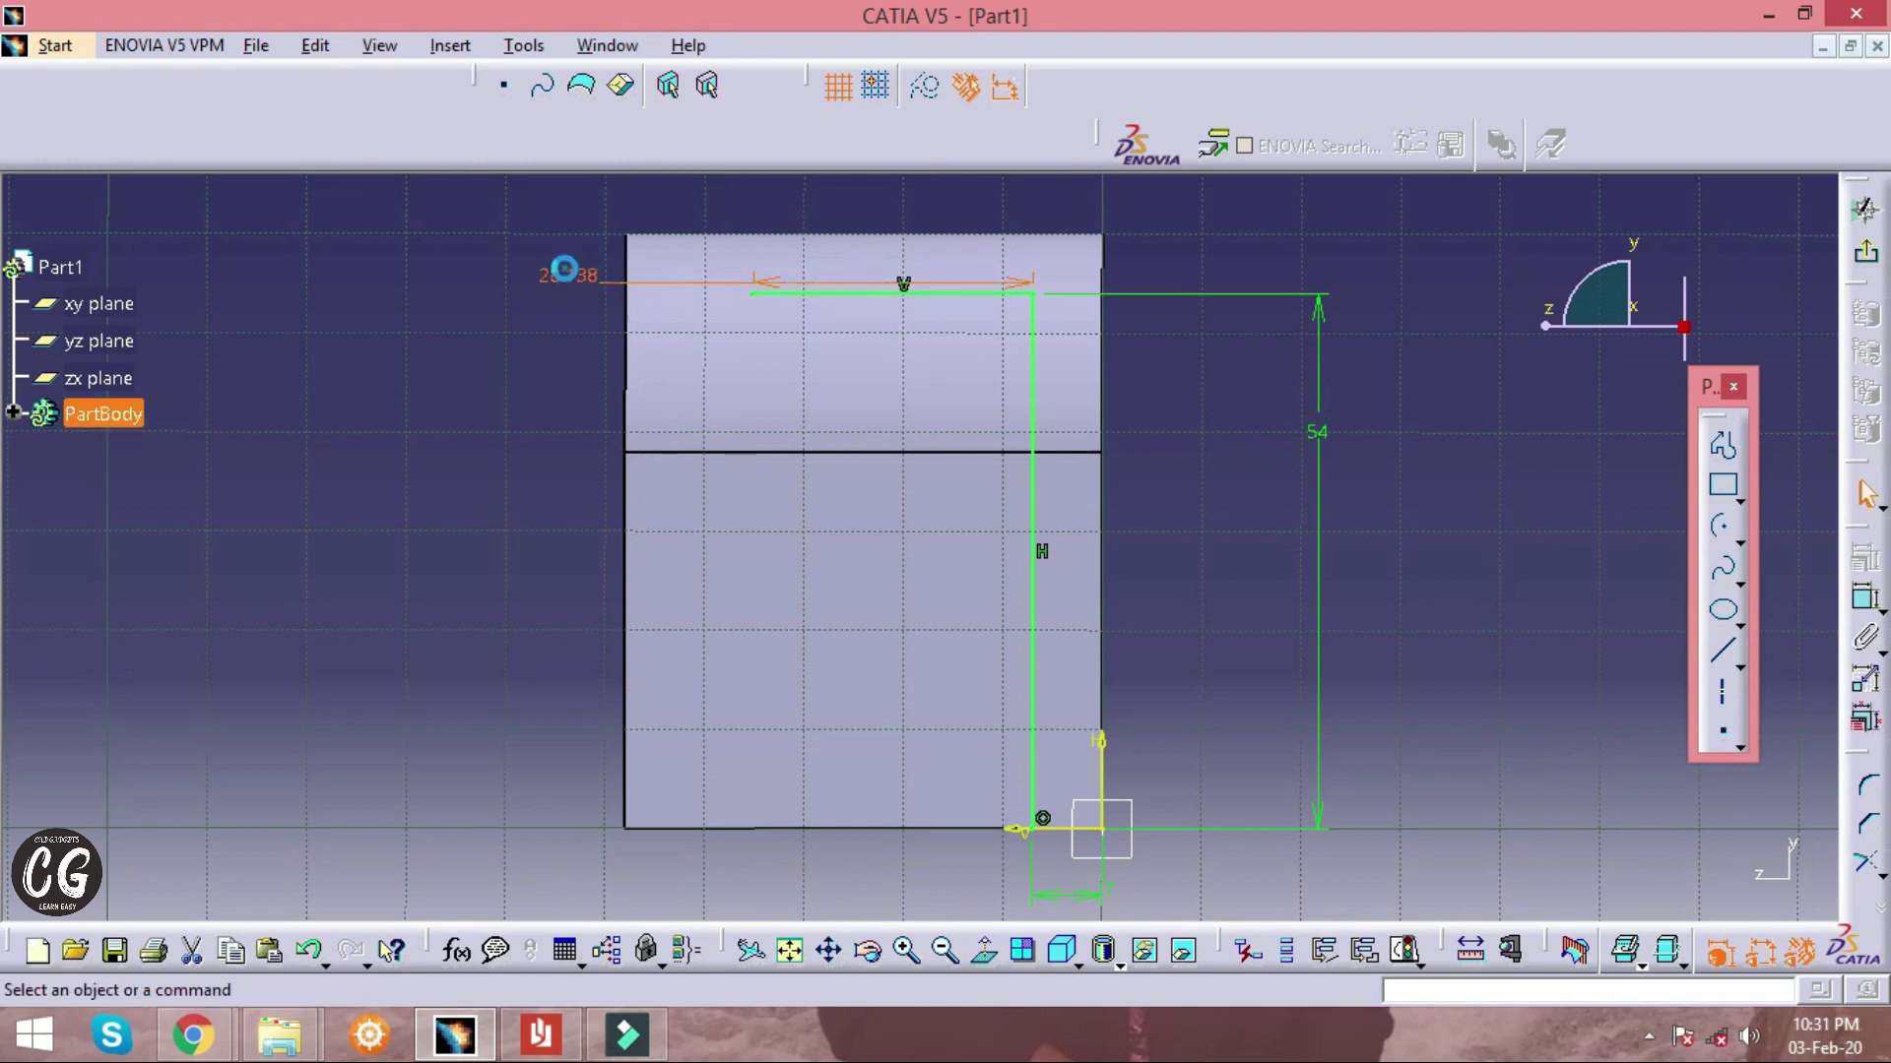
double_click(559, 276)
type("34")
key("Return")
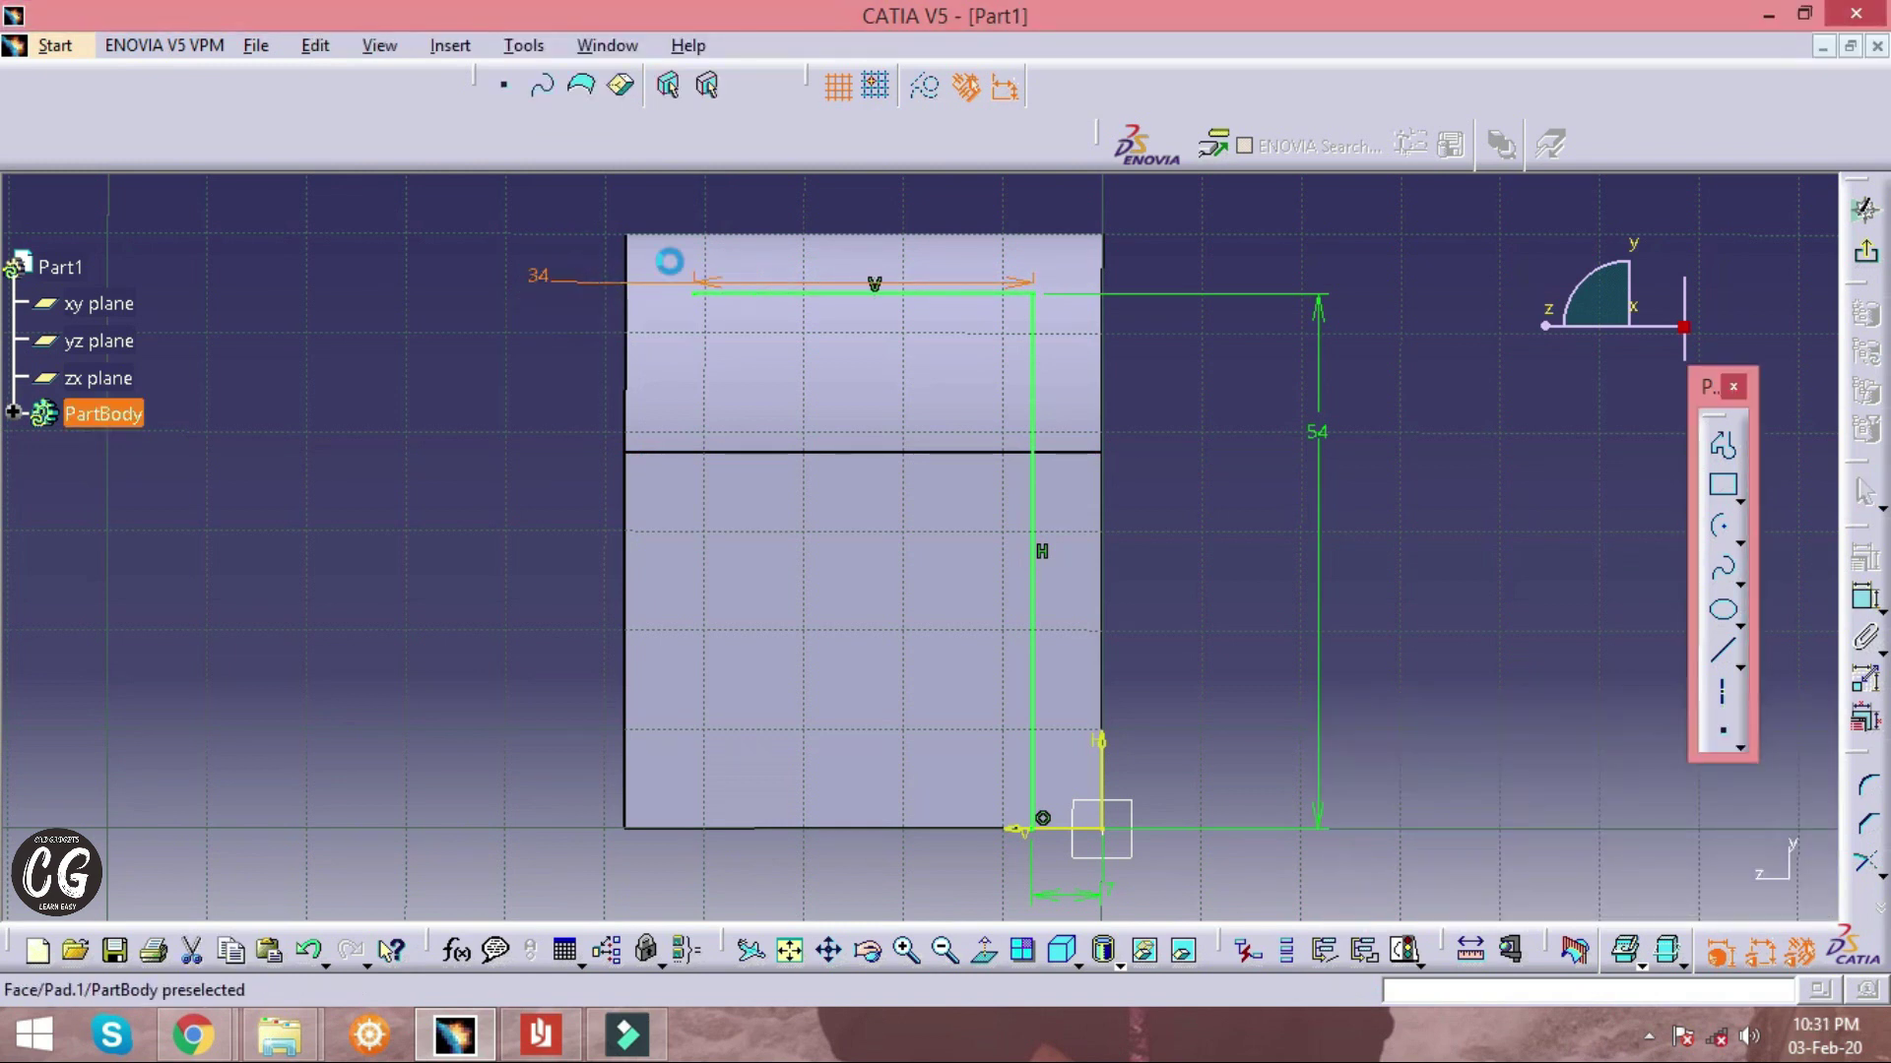
left_click(1354, 356)
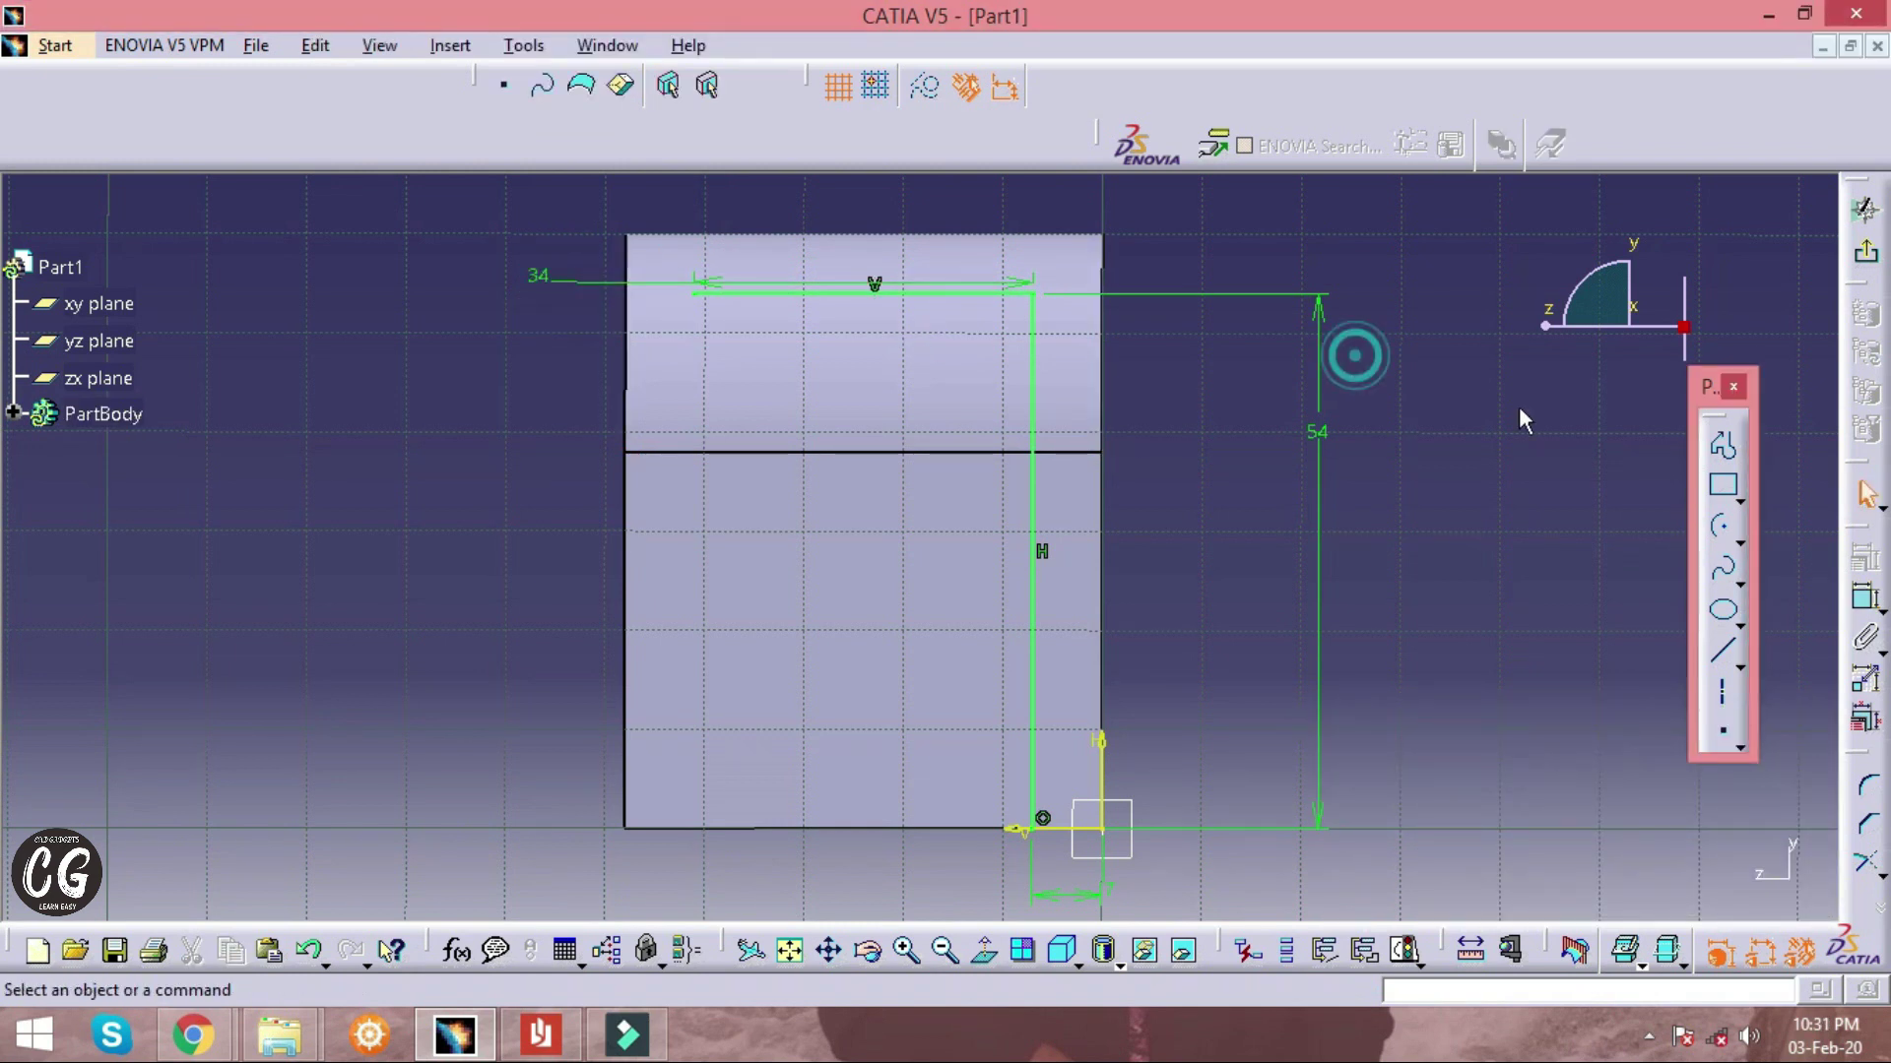
Draw a vertical line from the 34 mm line's left end down to the base, then view the drawing
left_click(1722, 445)
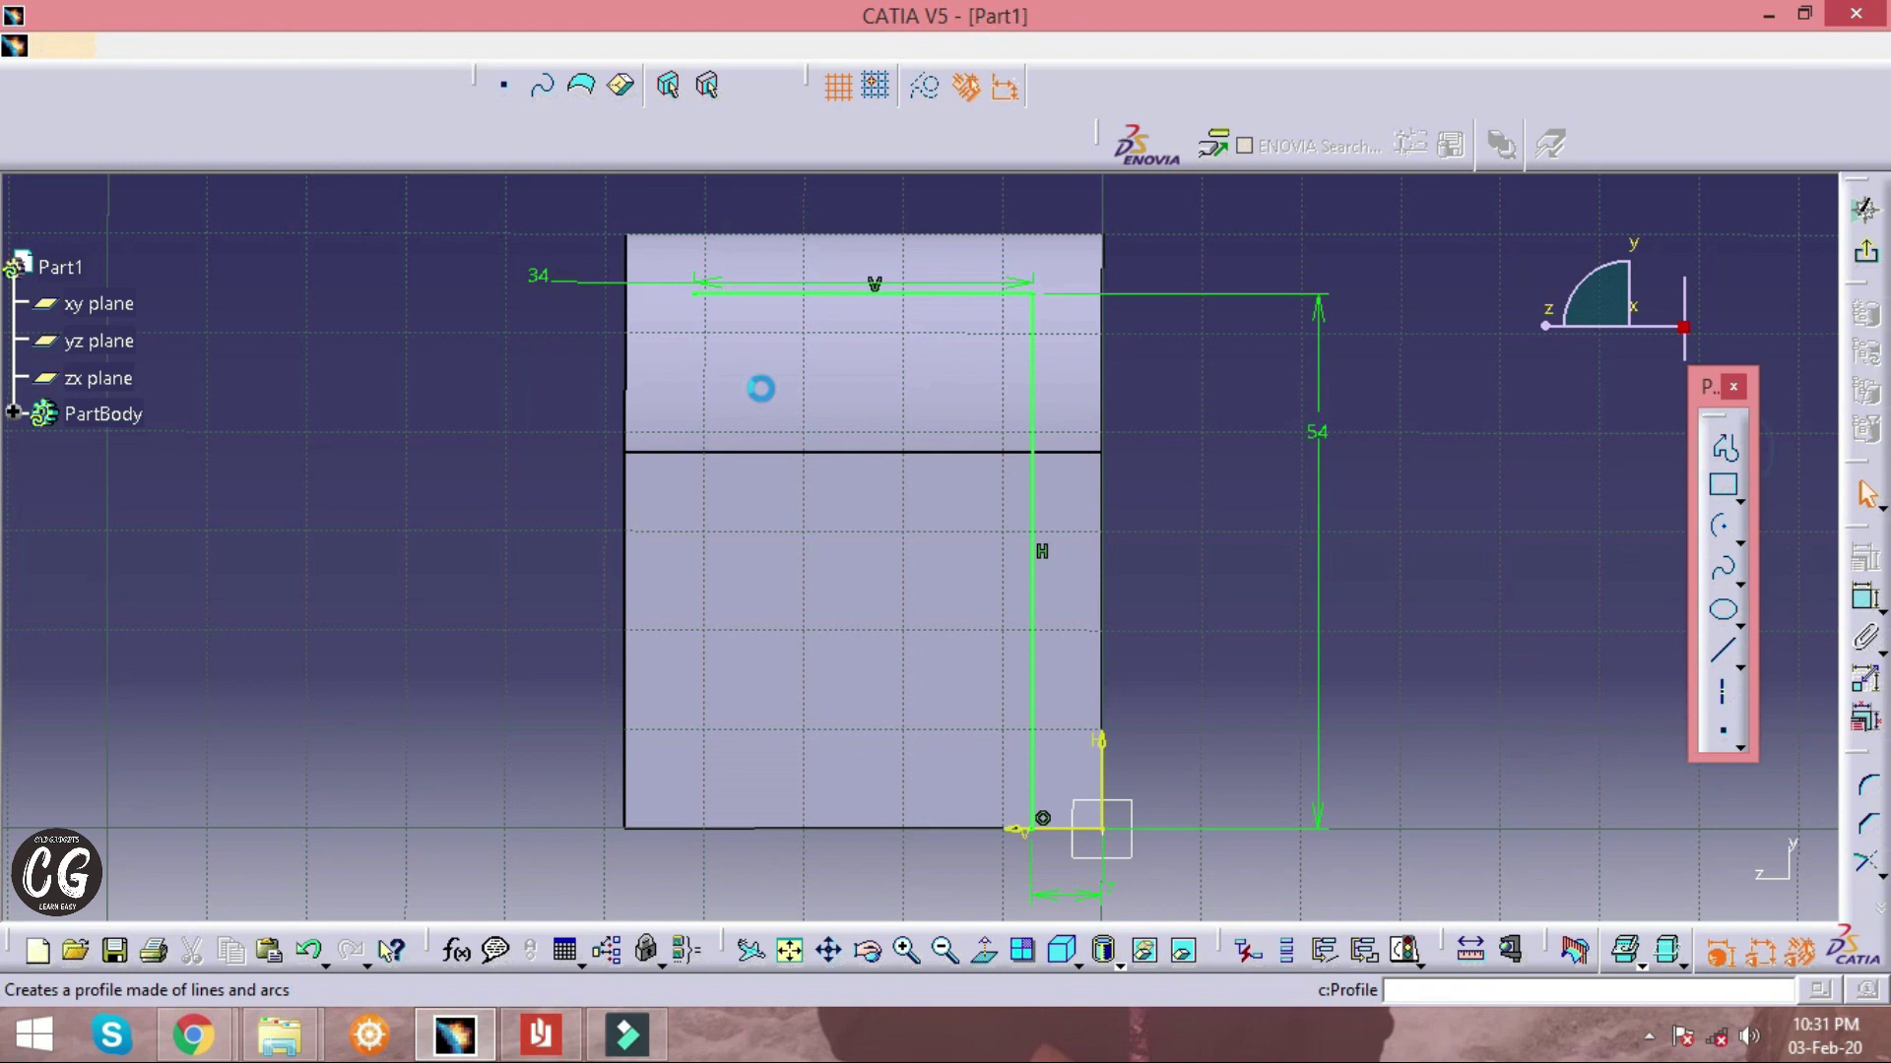
left_click(695, 293)
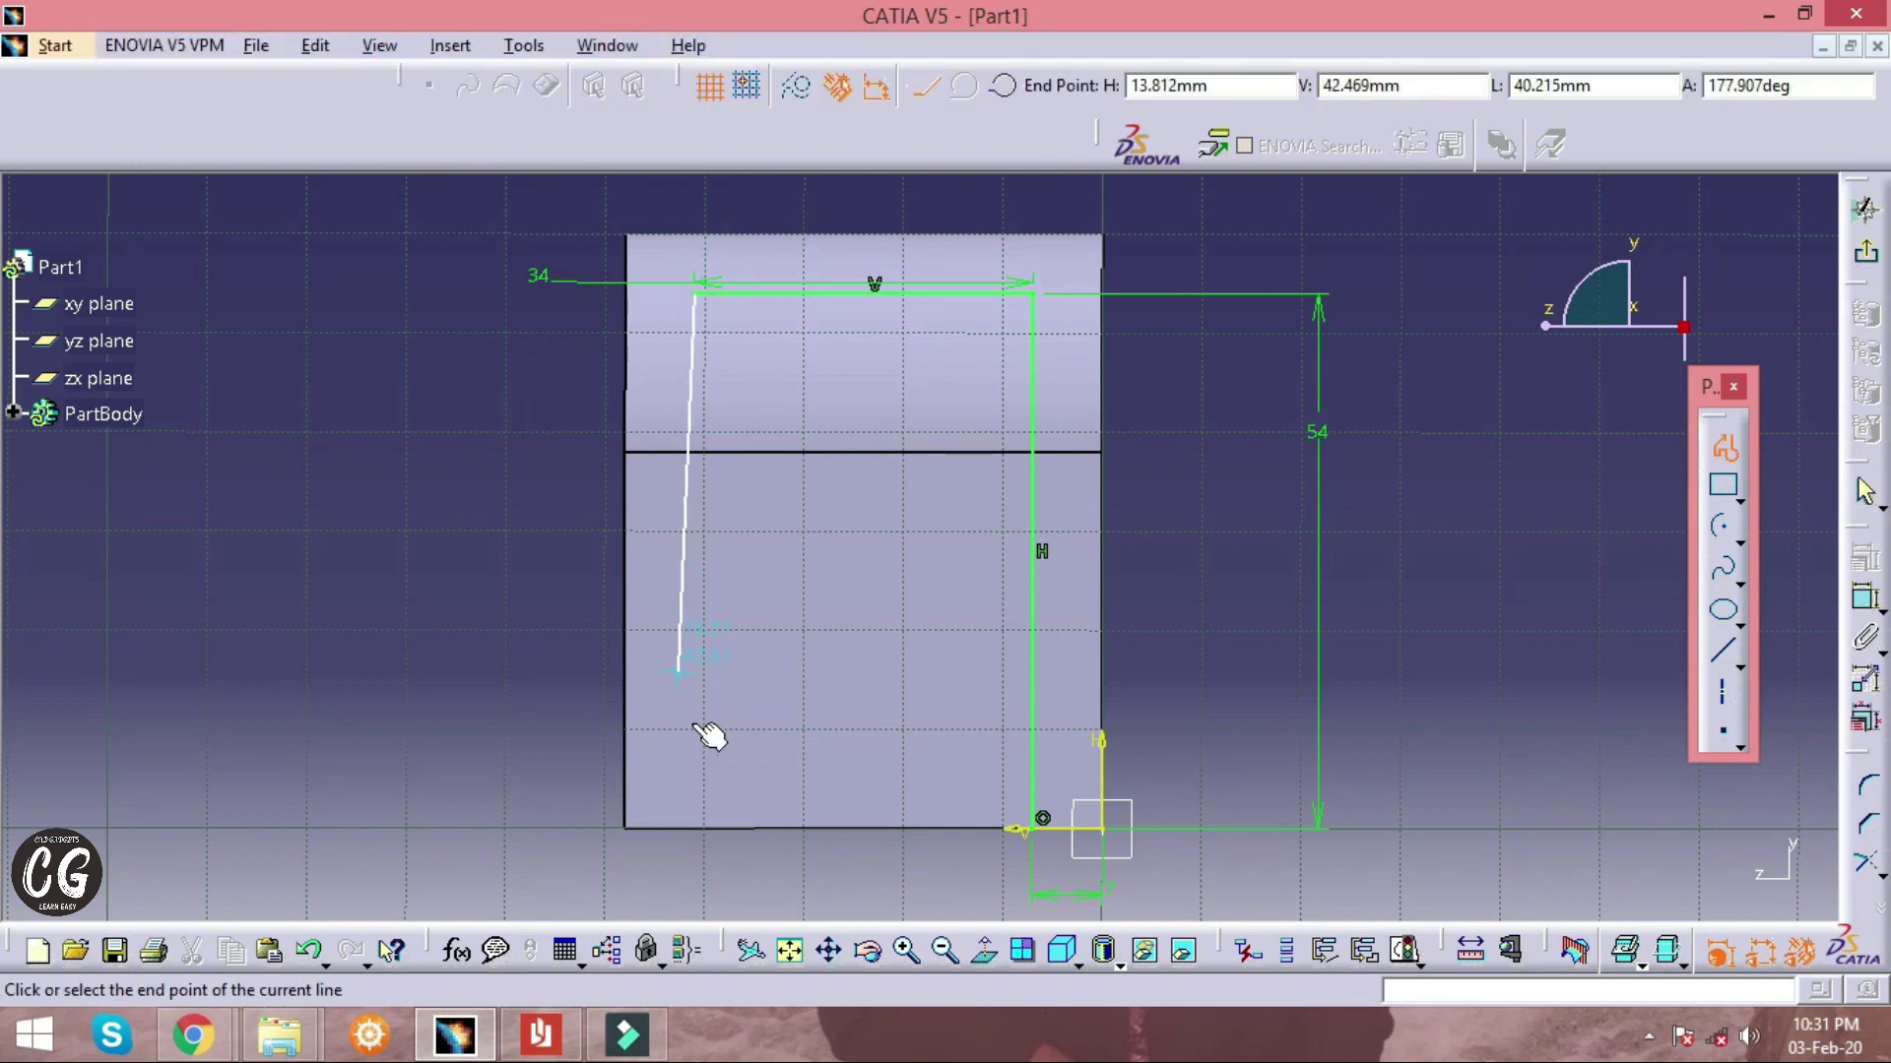
left_click(705, 834)
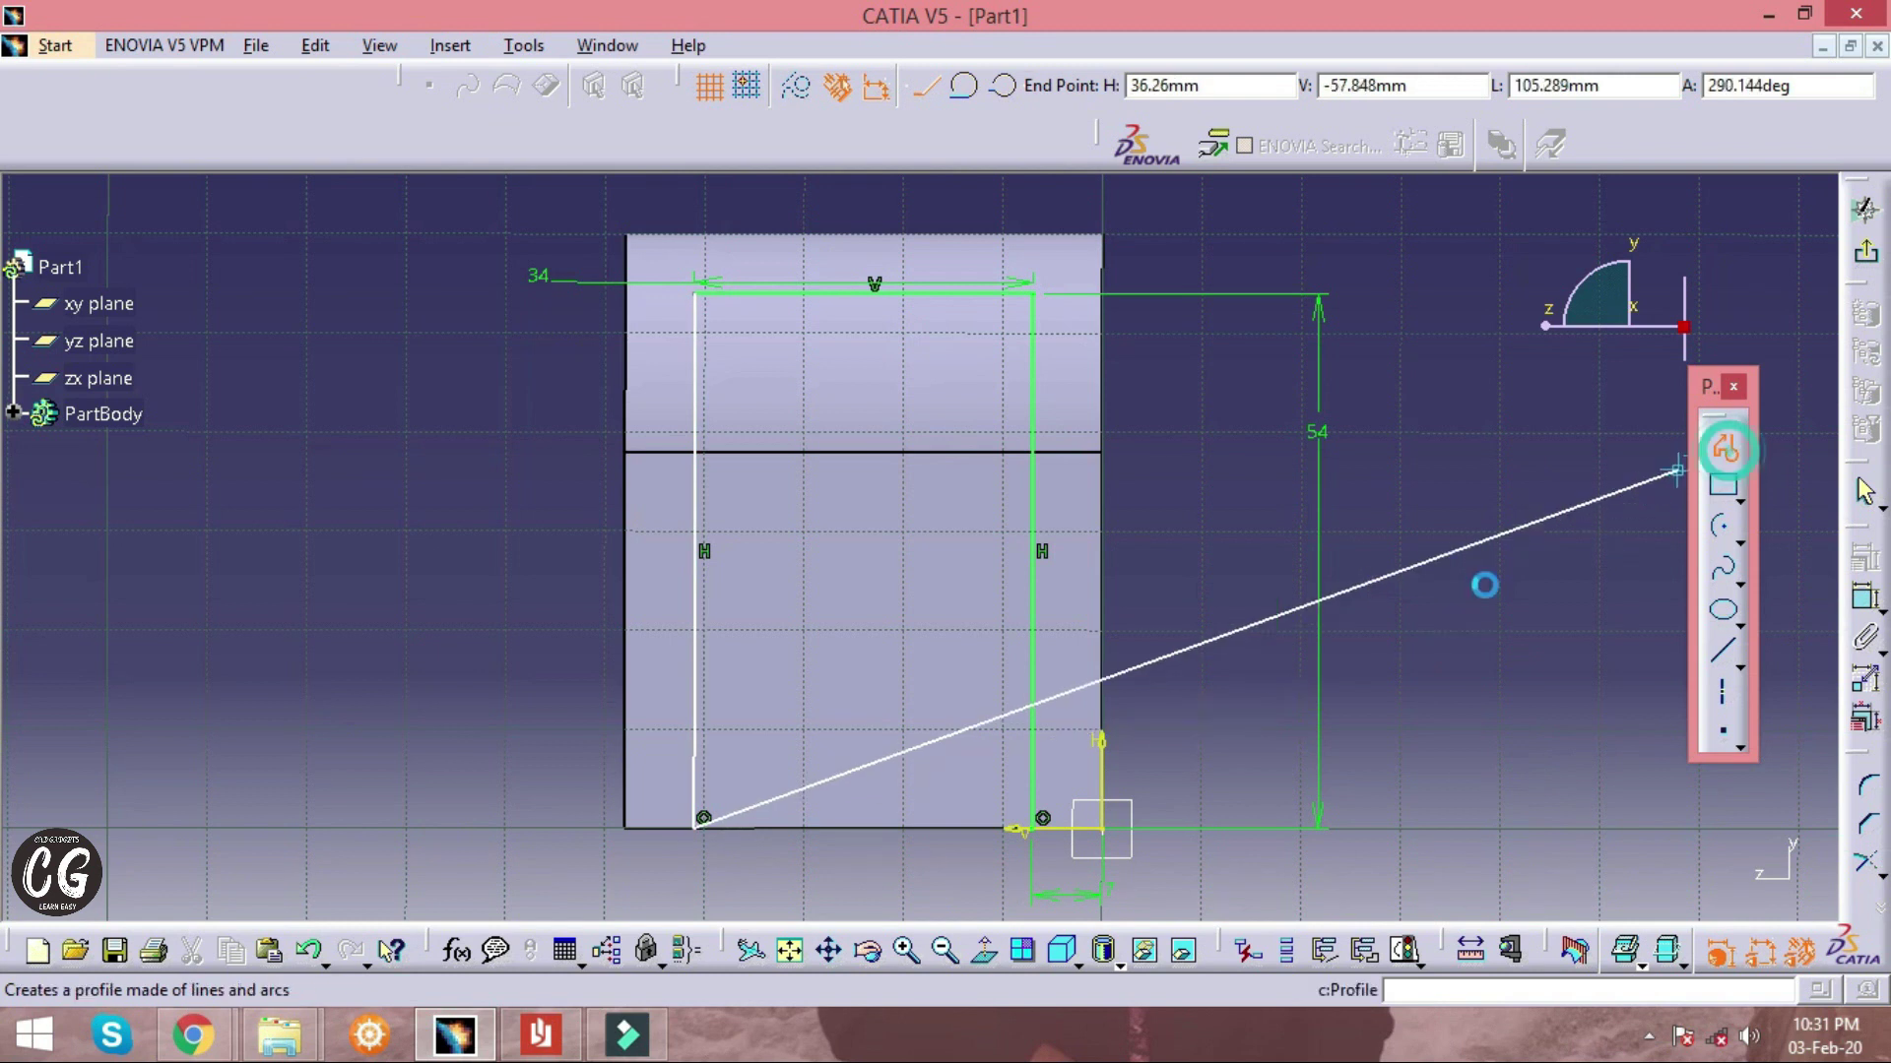
key("Escape")
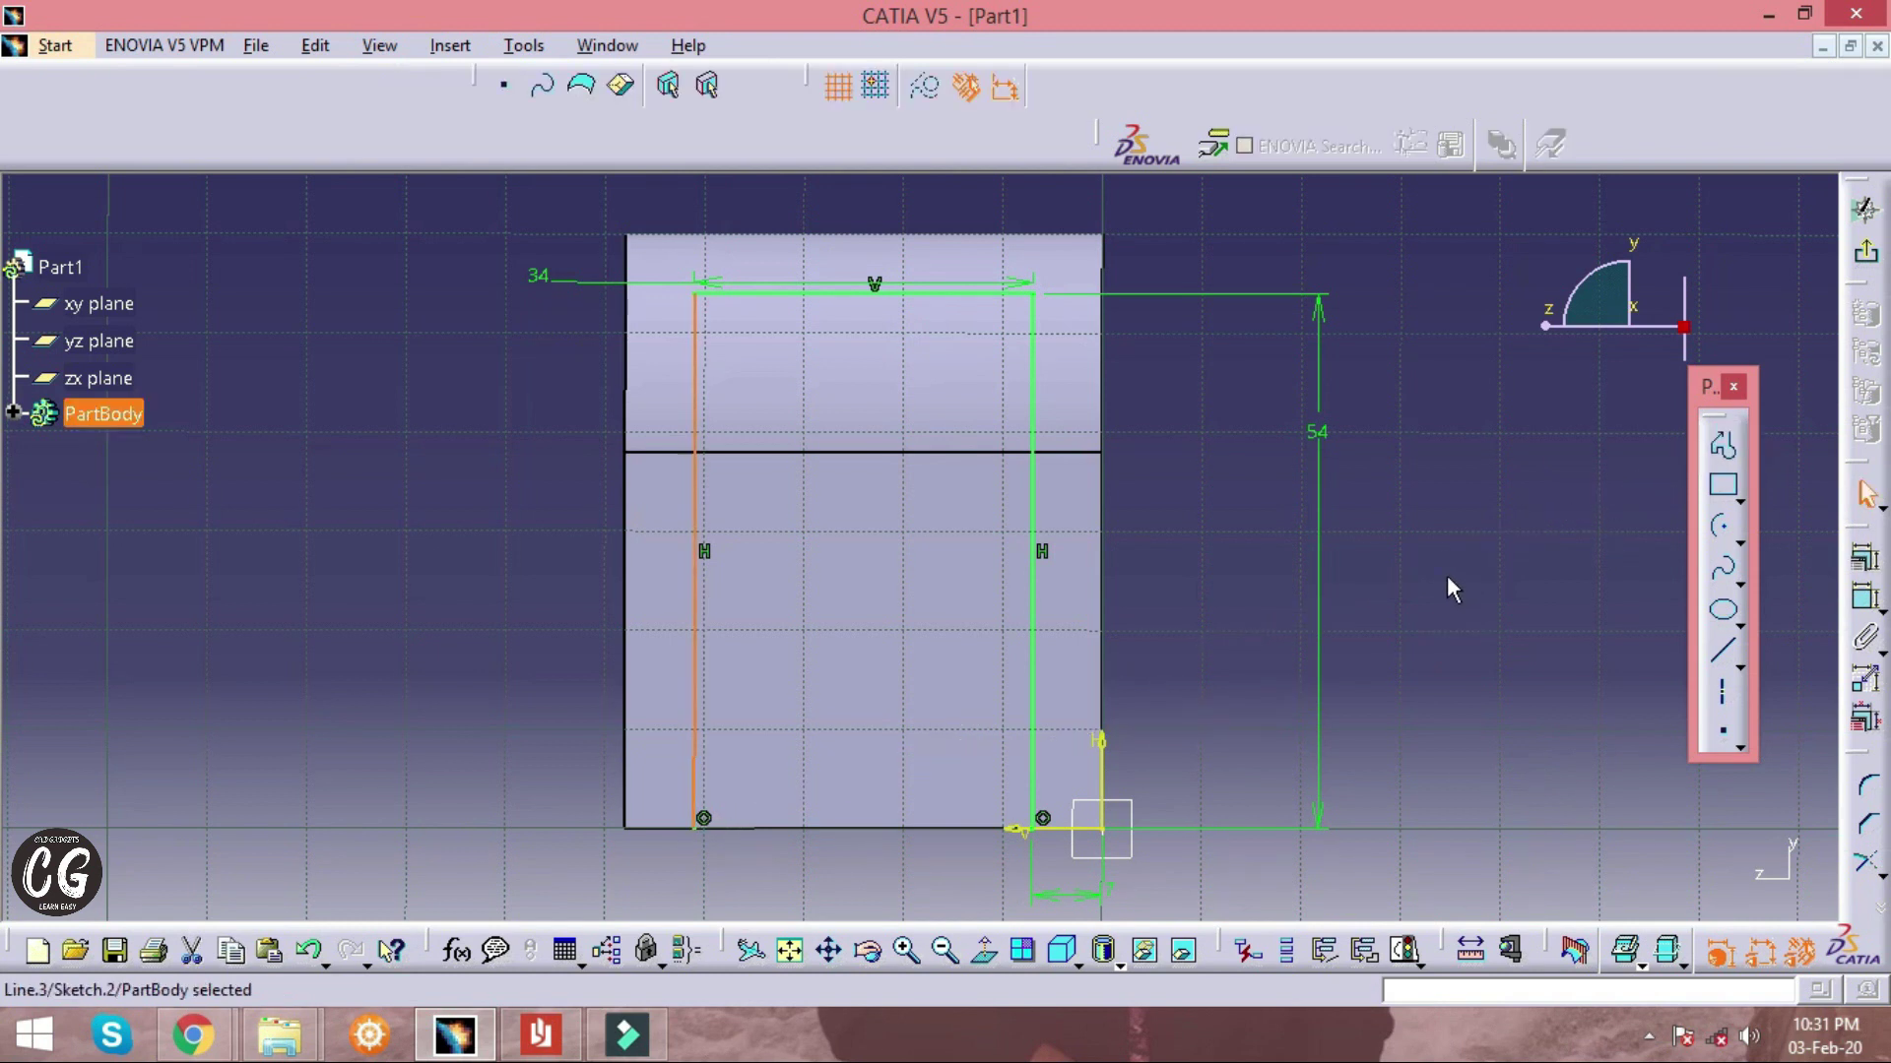
left_click(1445, 576)
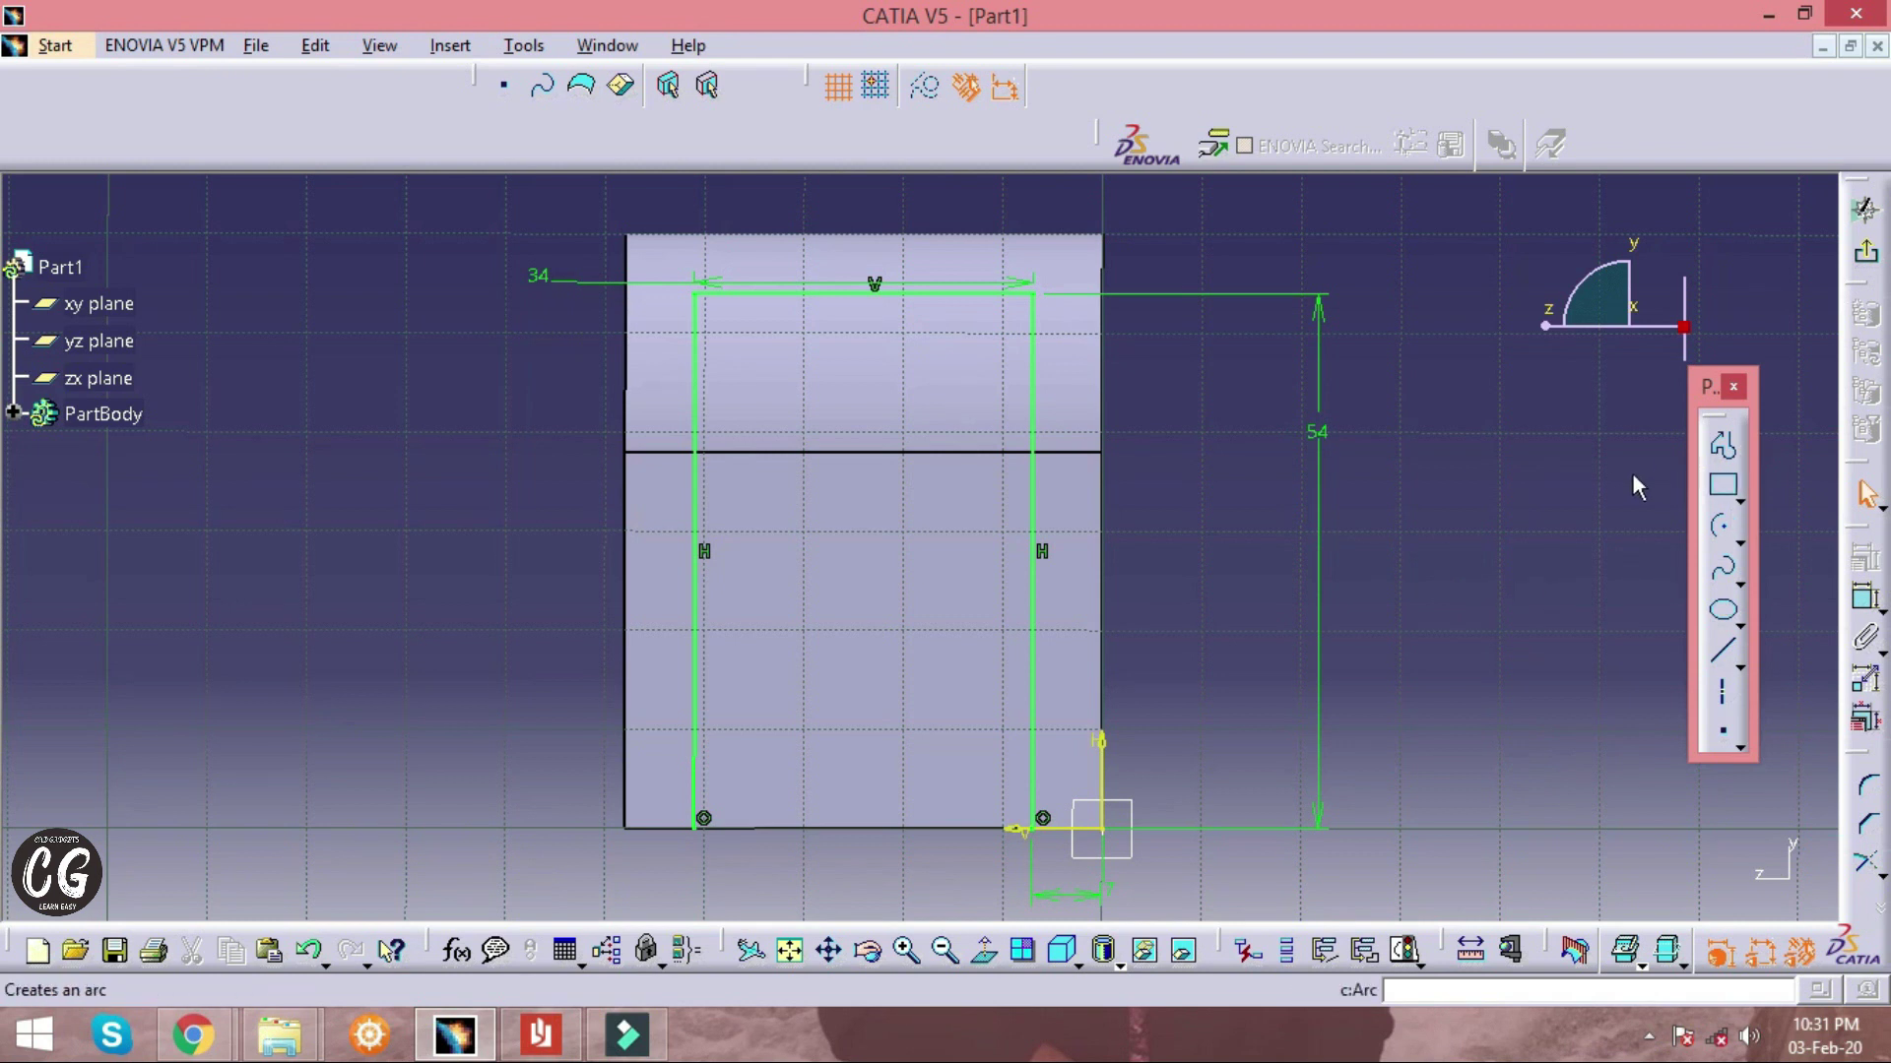
key("alt+Tab")
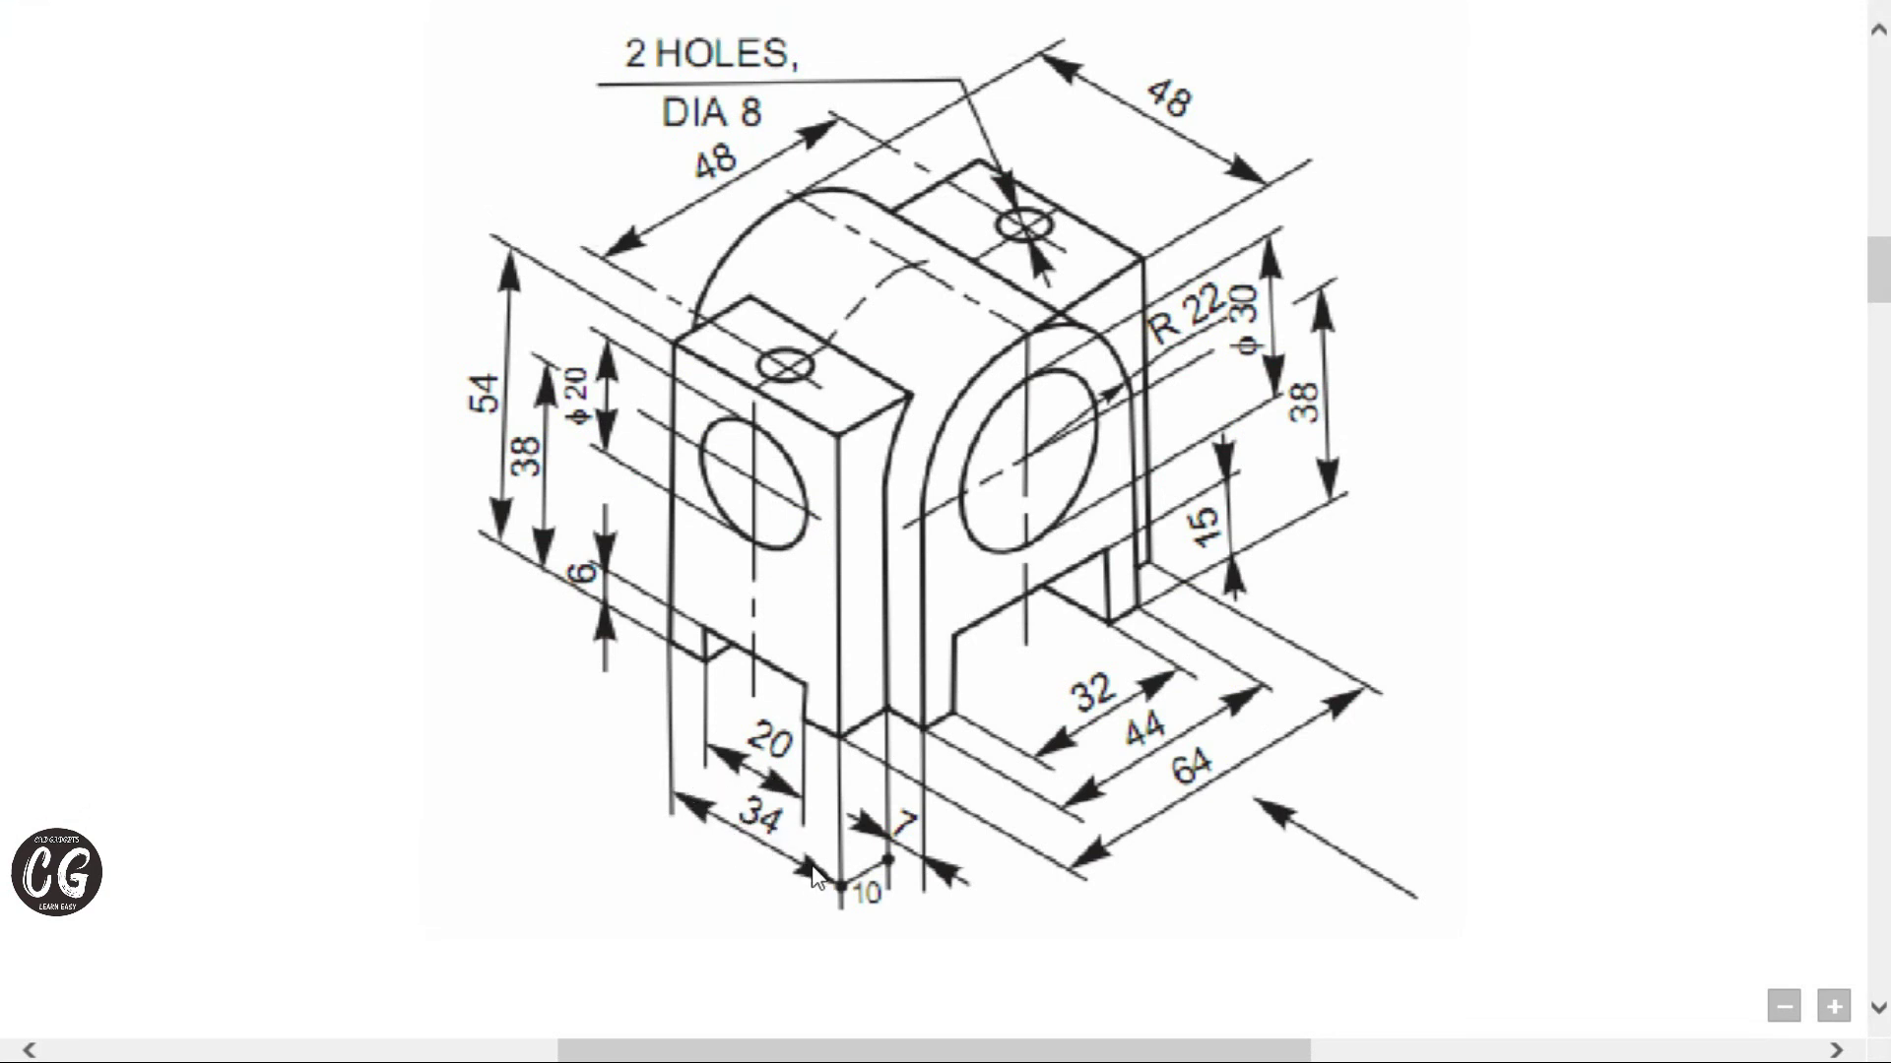
Draw short horizontal base segments inward from the lower-left and lower-right corners
key("alt+Tab")
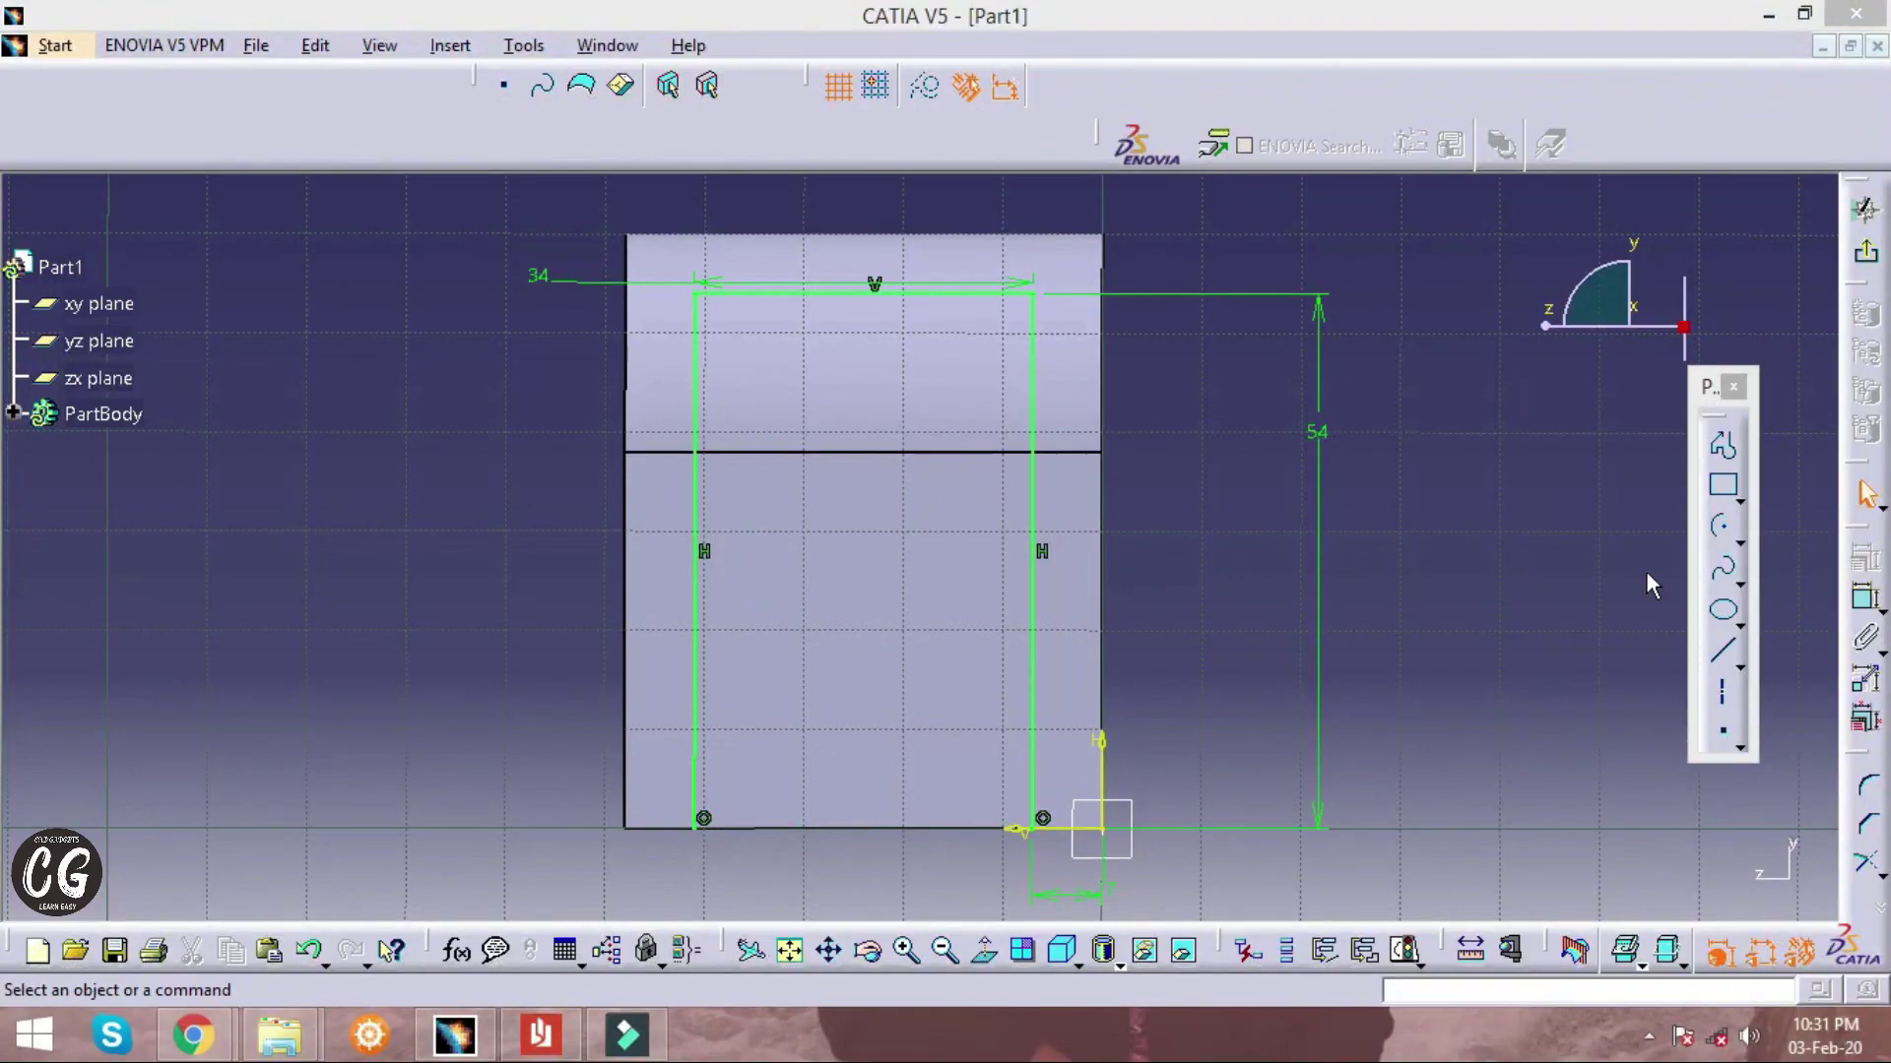
left_click(1723, 448)
mouse_move(777, 528)
middle_mouse_down()
mouse_move(814, 548)
mouse_move(928, 426)
mouse_move(813, 586)
mouse_move(911, 367)
middle_mouse_up()
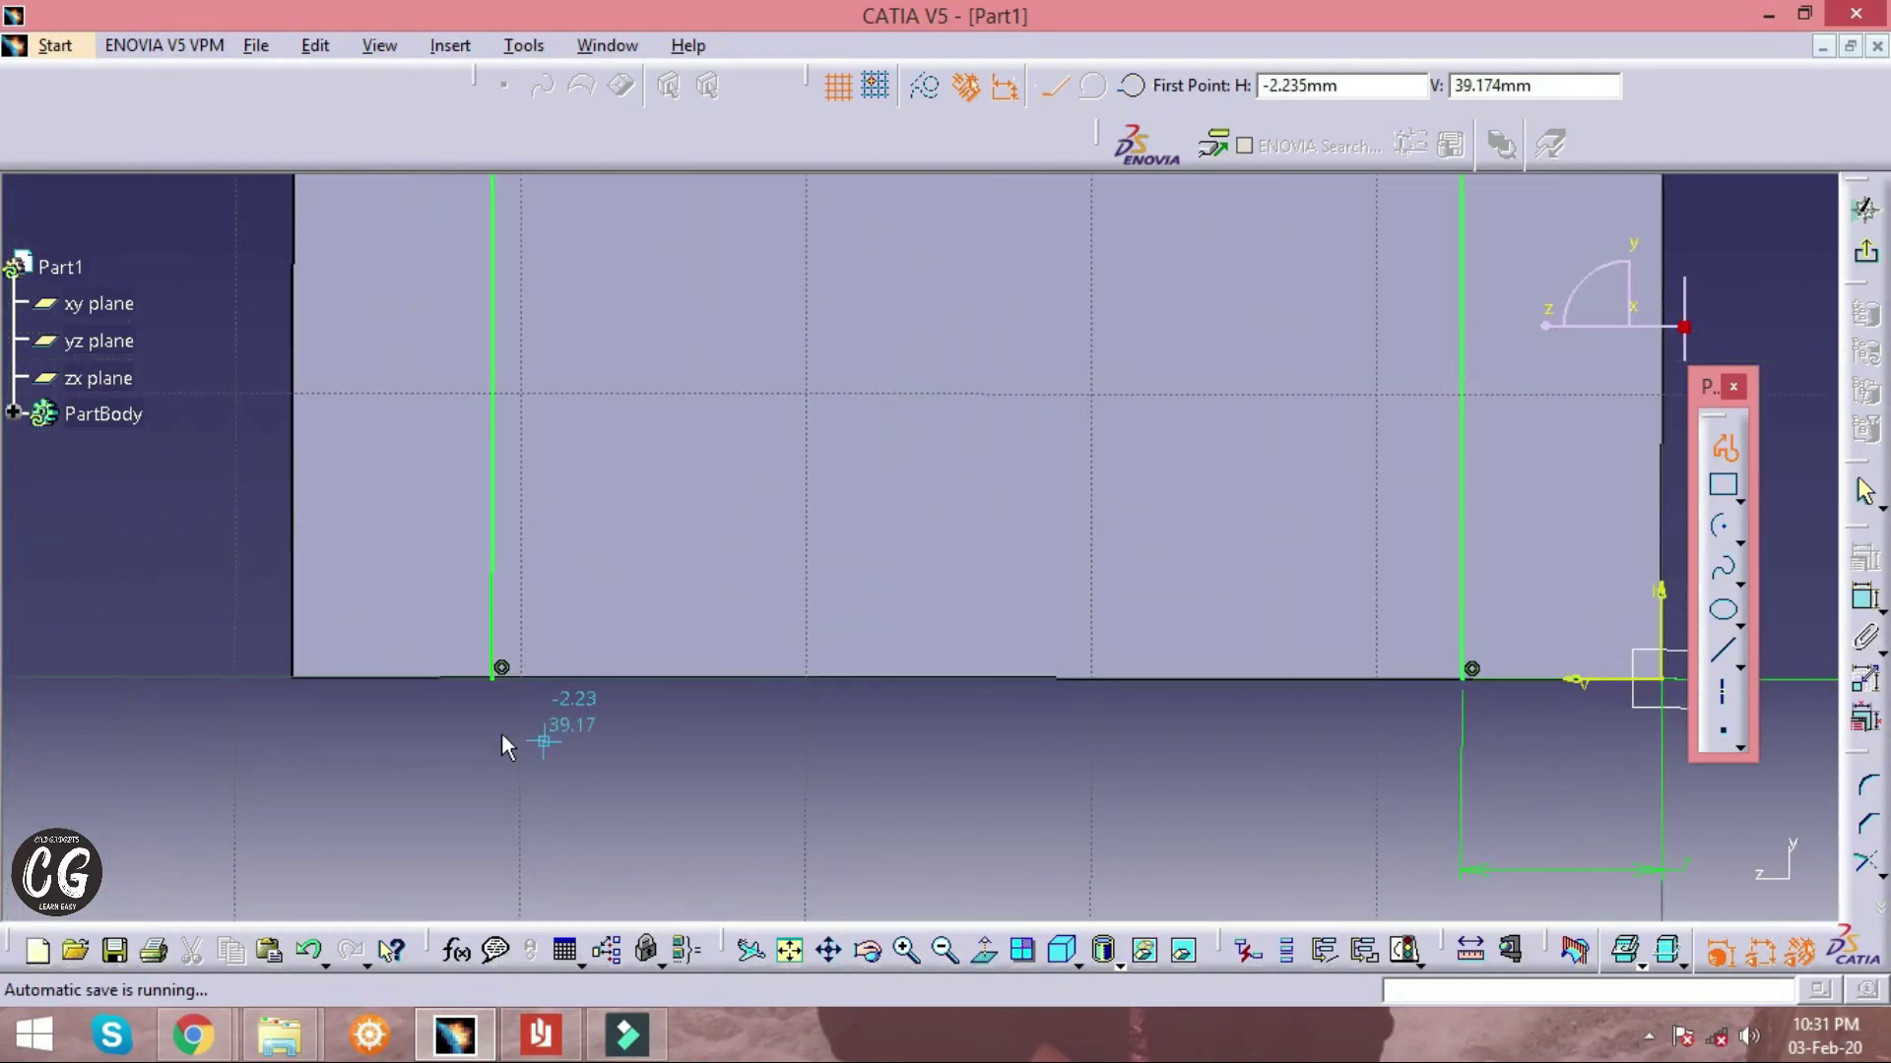
left_click(500, 677)
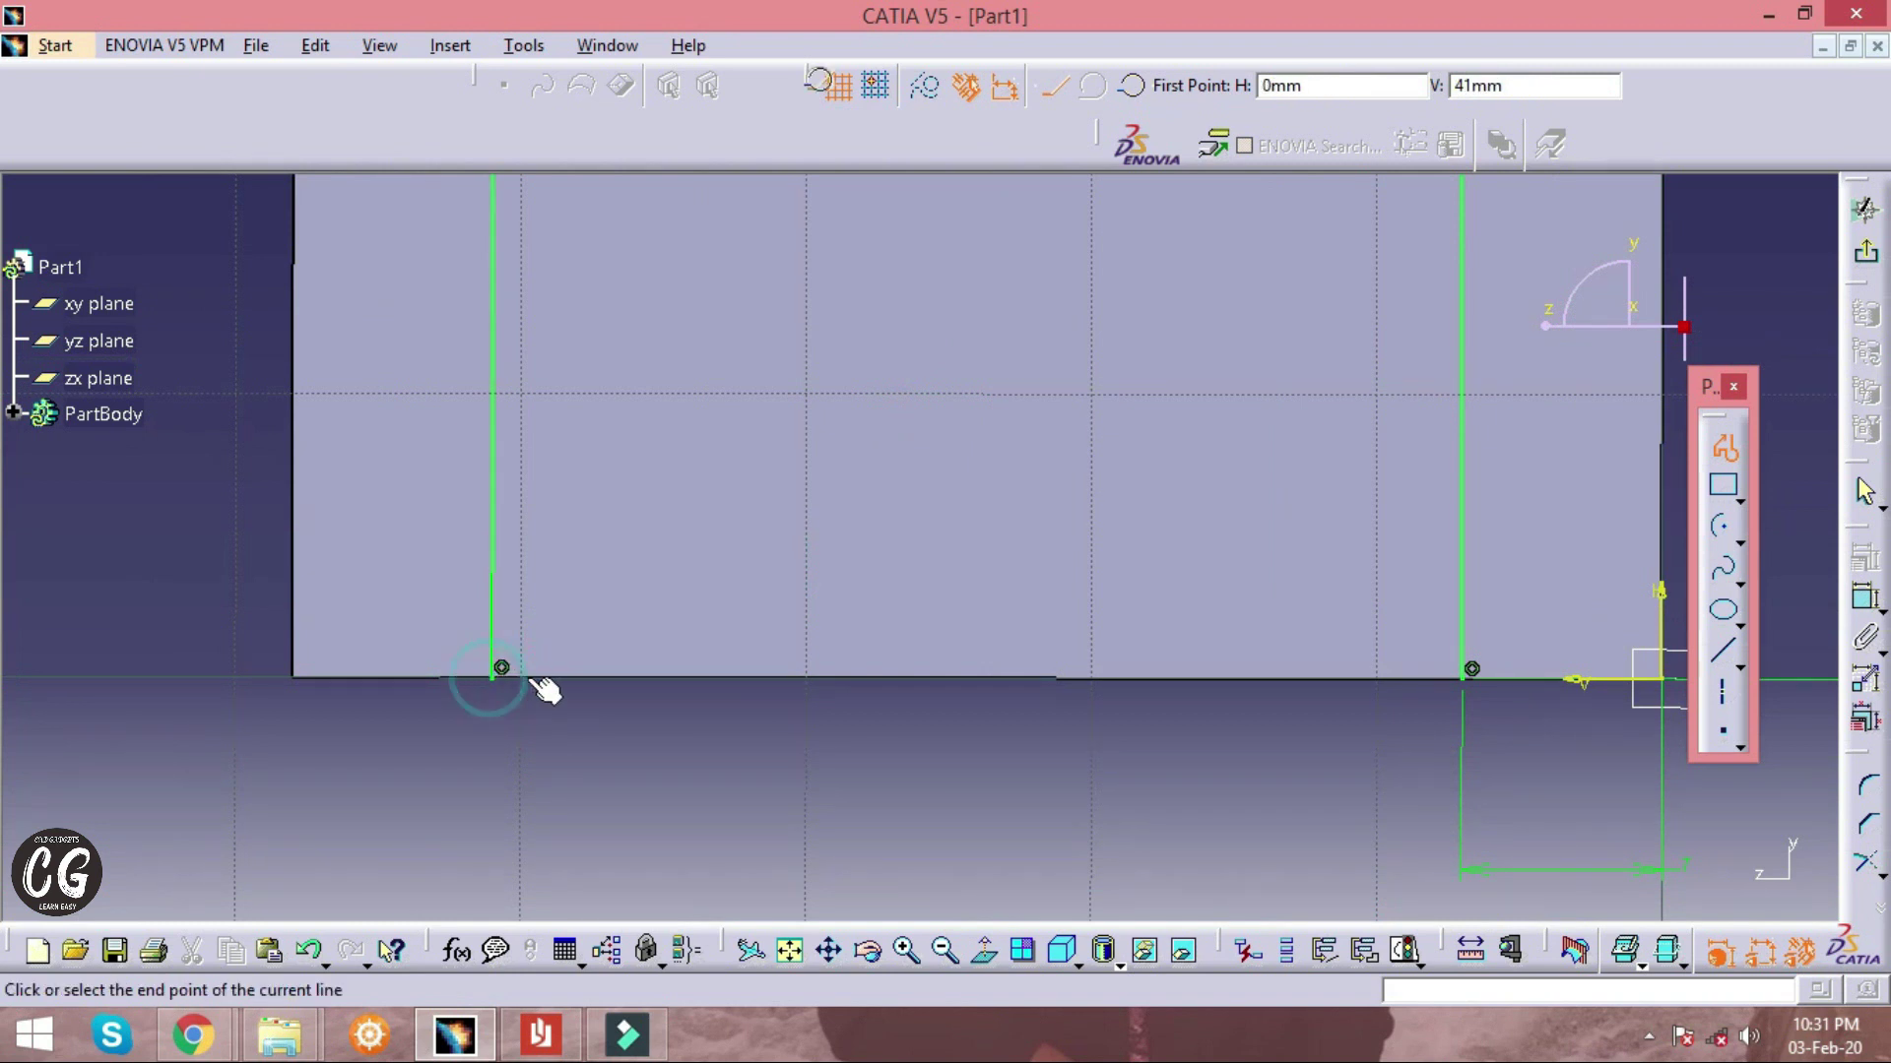
left_click(618, 677)
left_click(1725, 450)
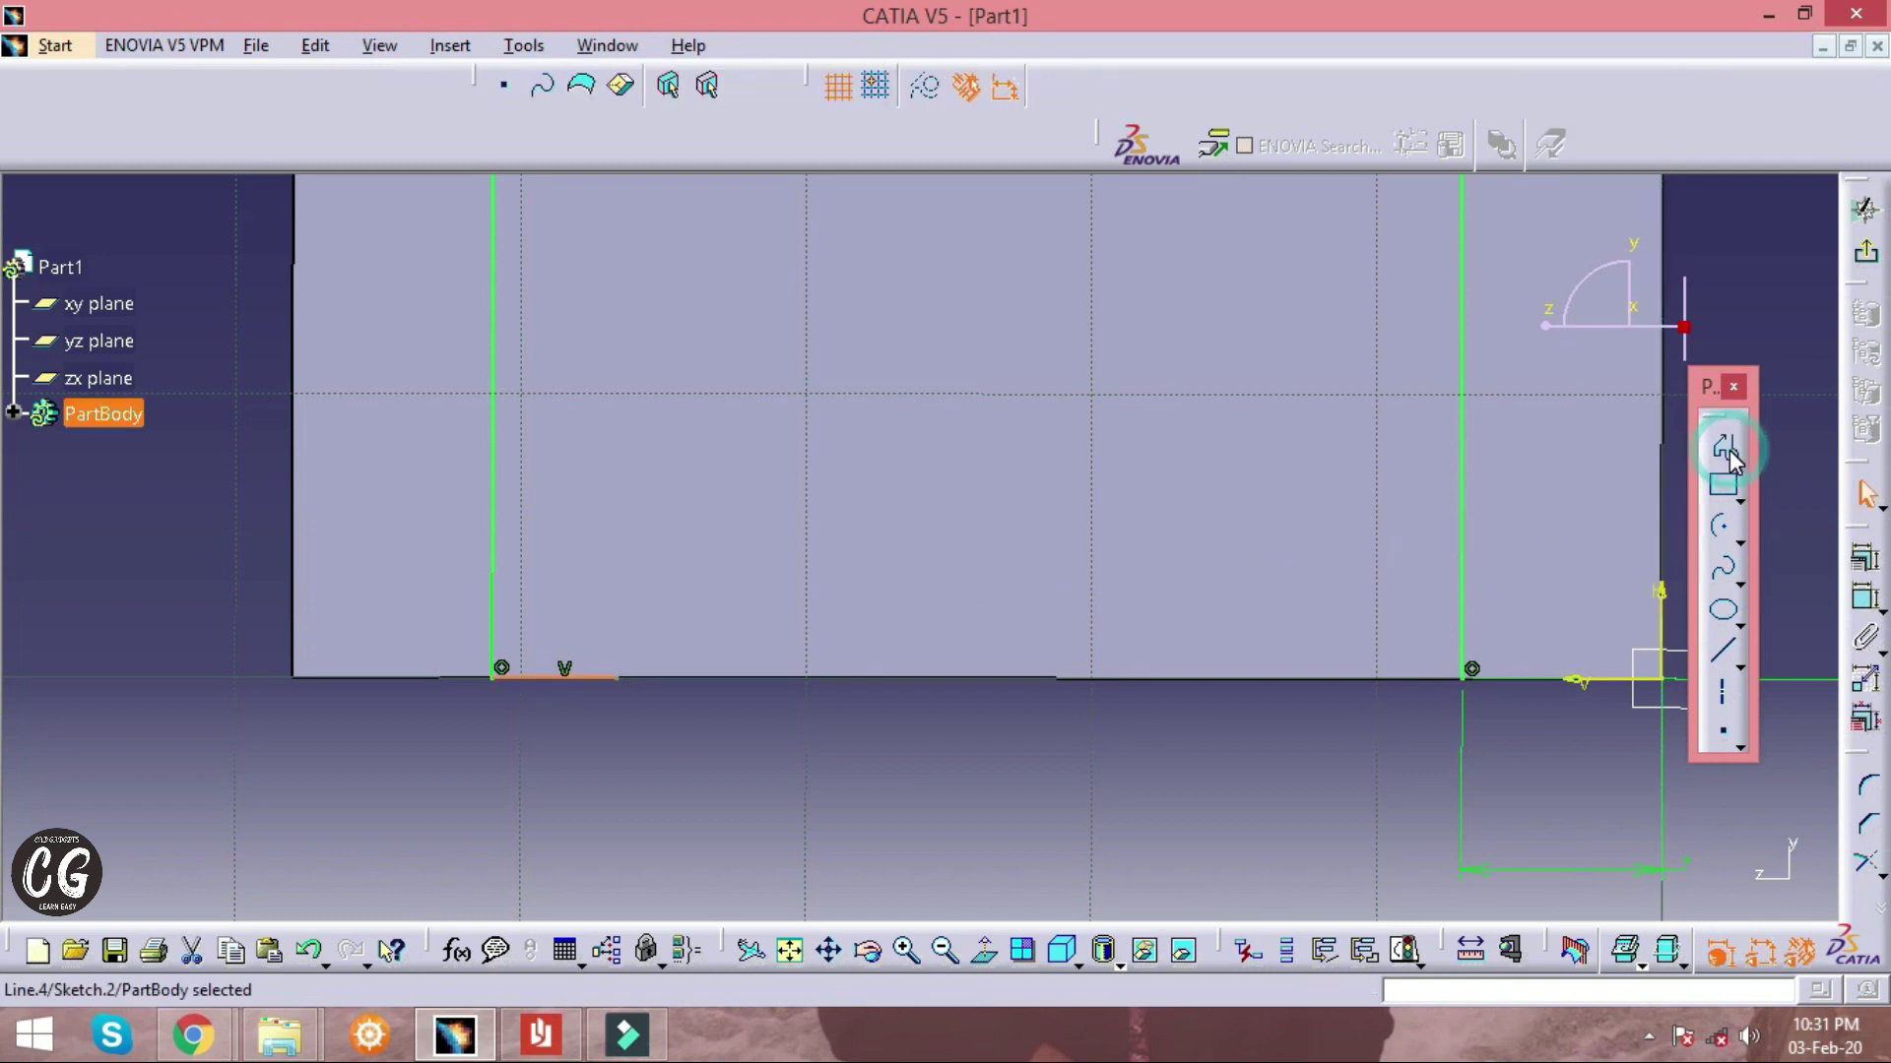
left_click(1472, 676)
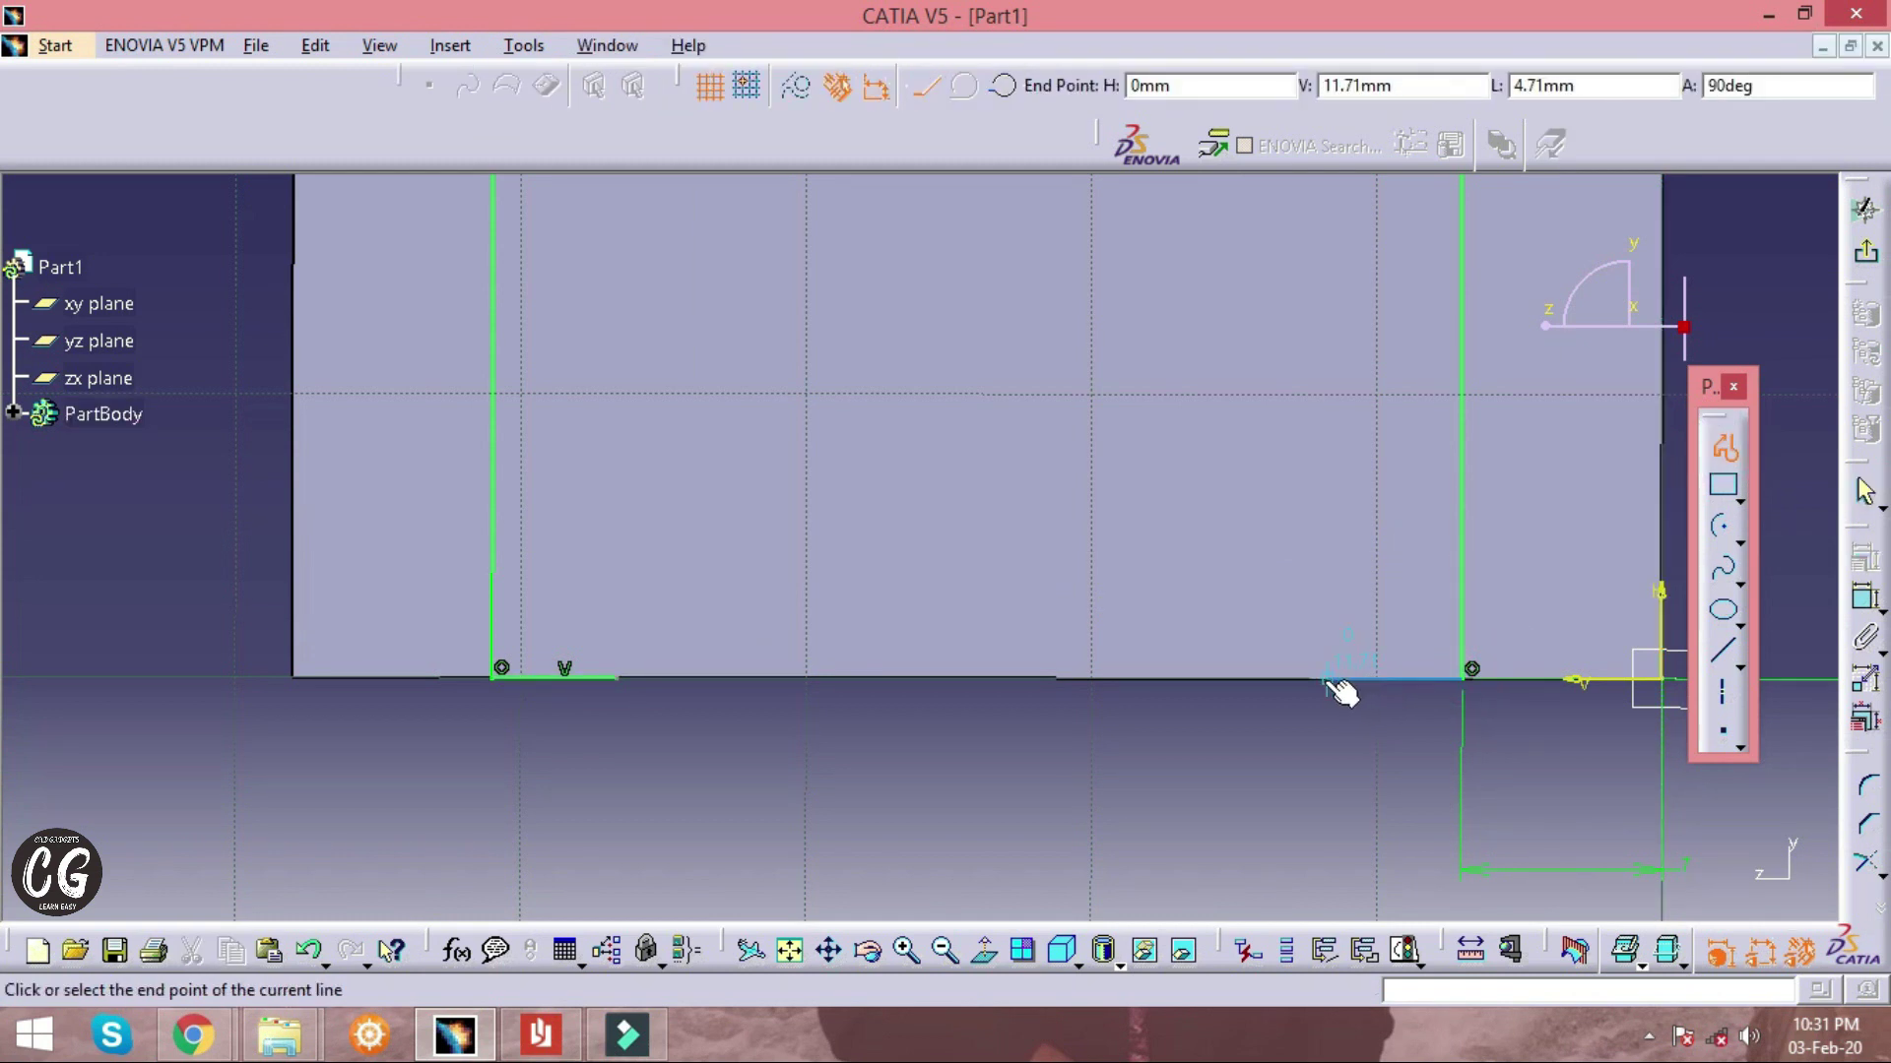
double_click(1329, 681)
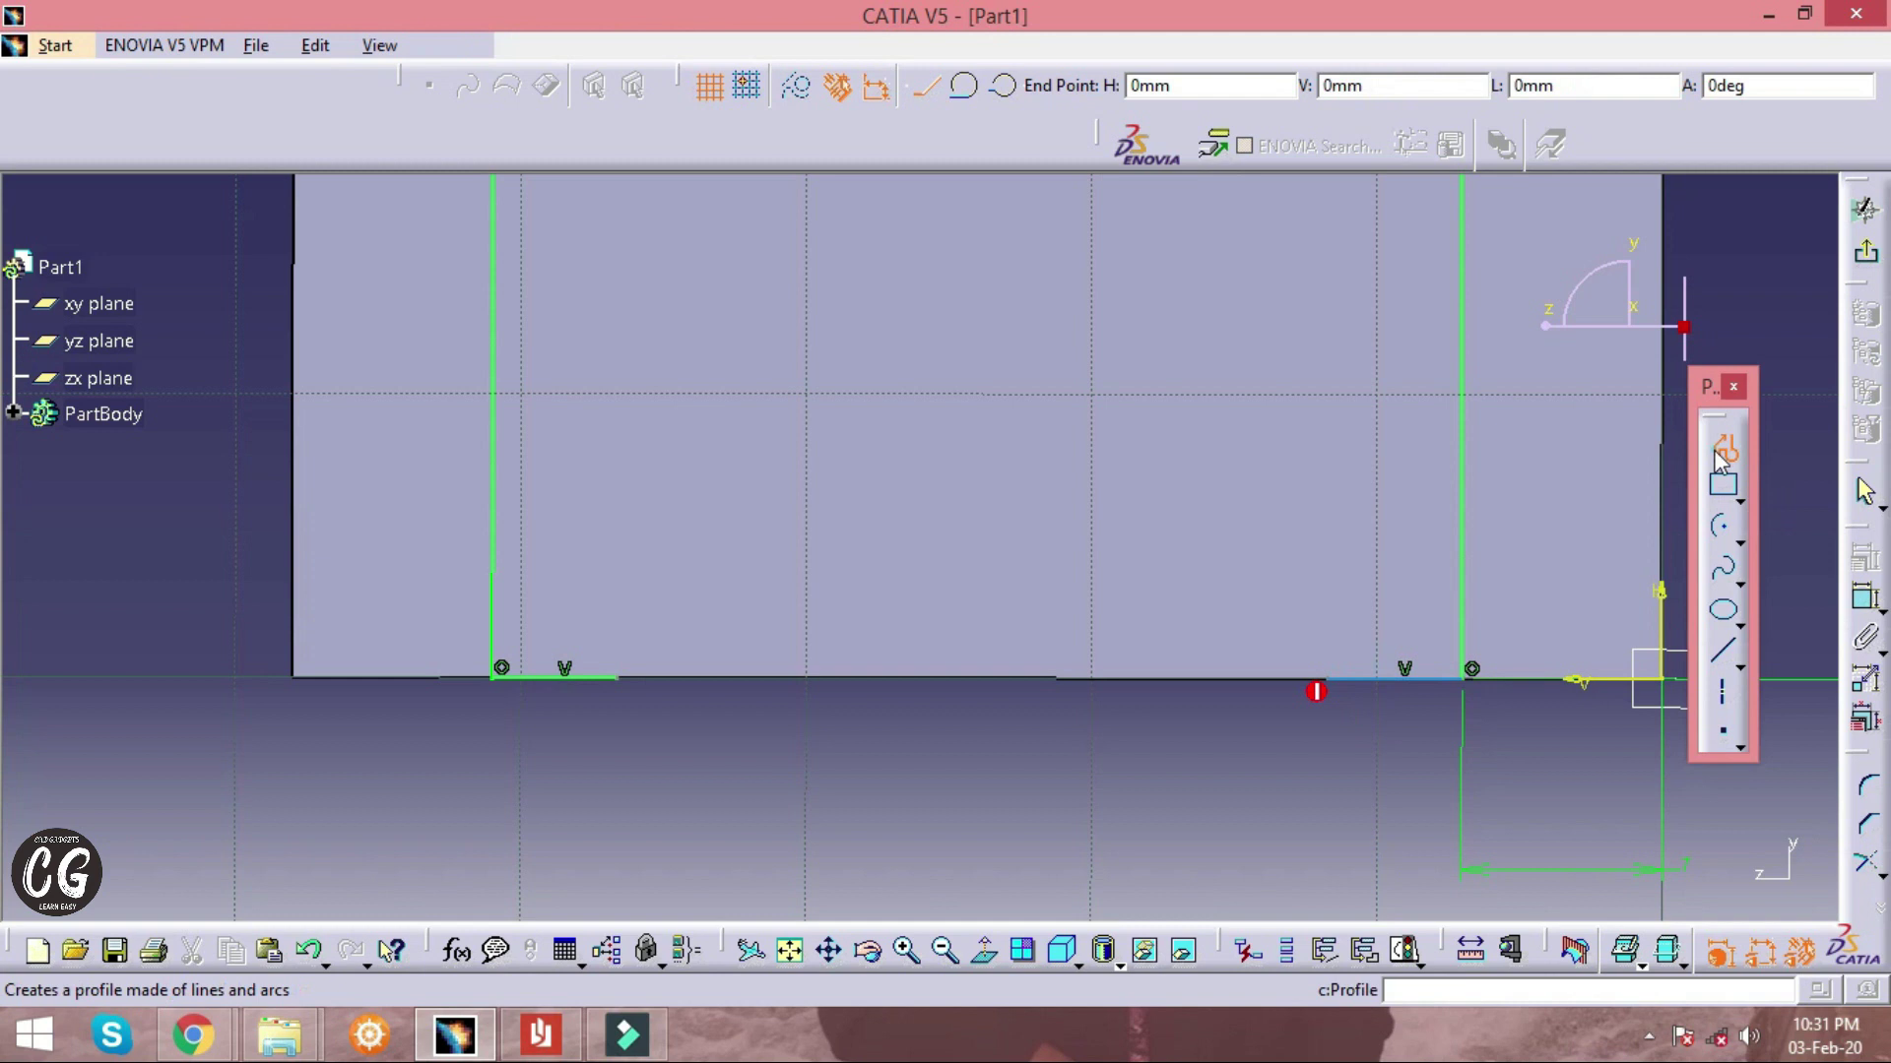
Constrain both base segments to 7 mm, then view the exercise drawing
left_click(1866, 611)
left_click(1384, 788)
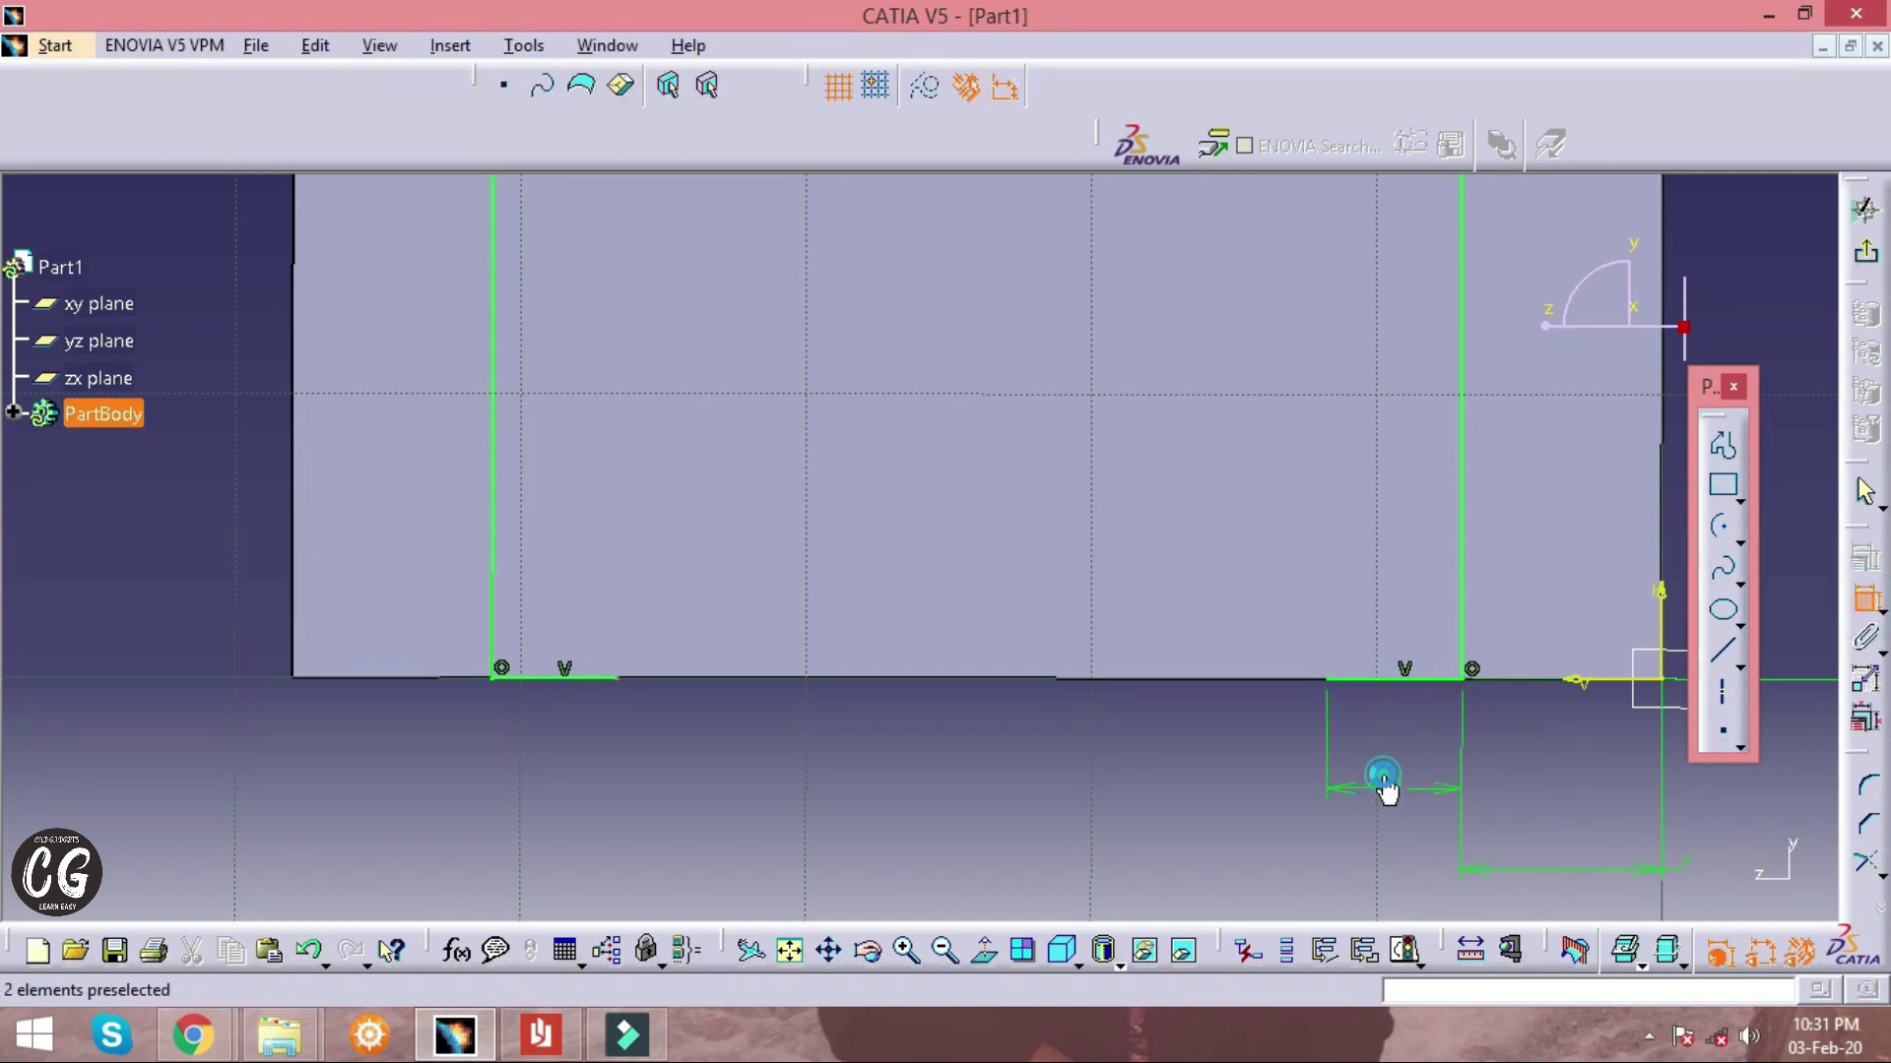
double_click(1384, 788)
type("7")
key("Return")
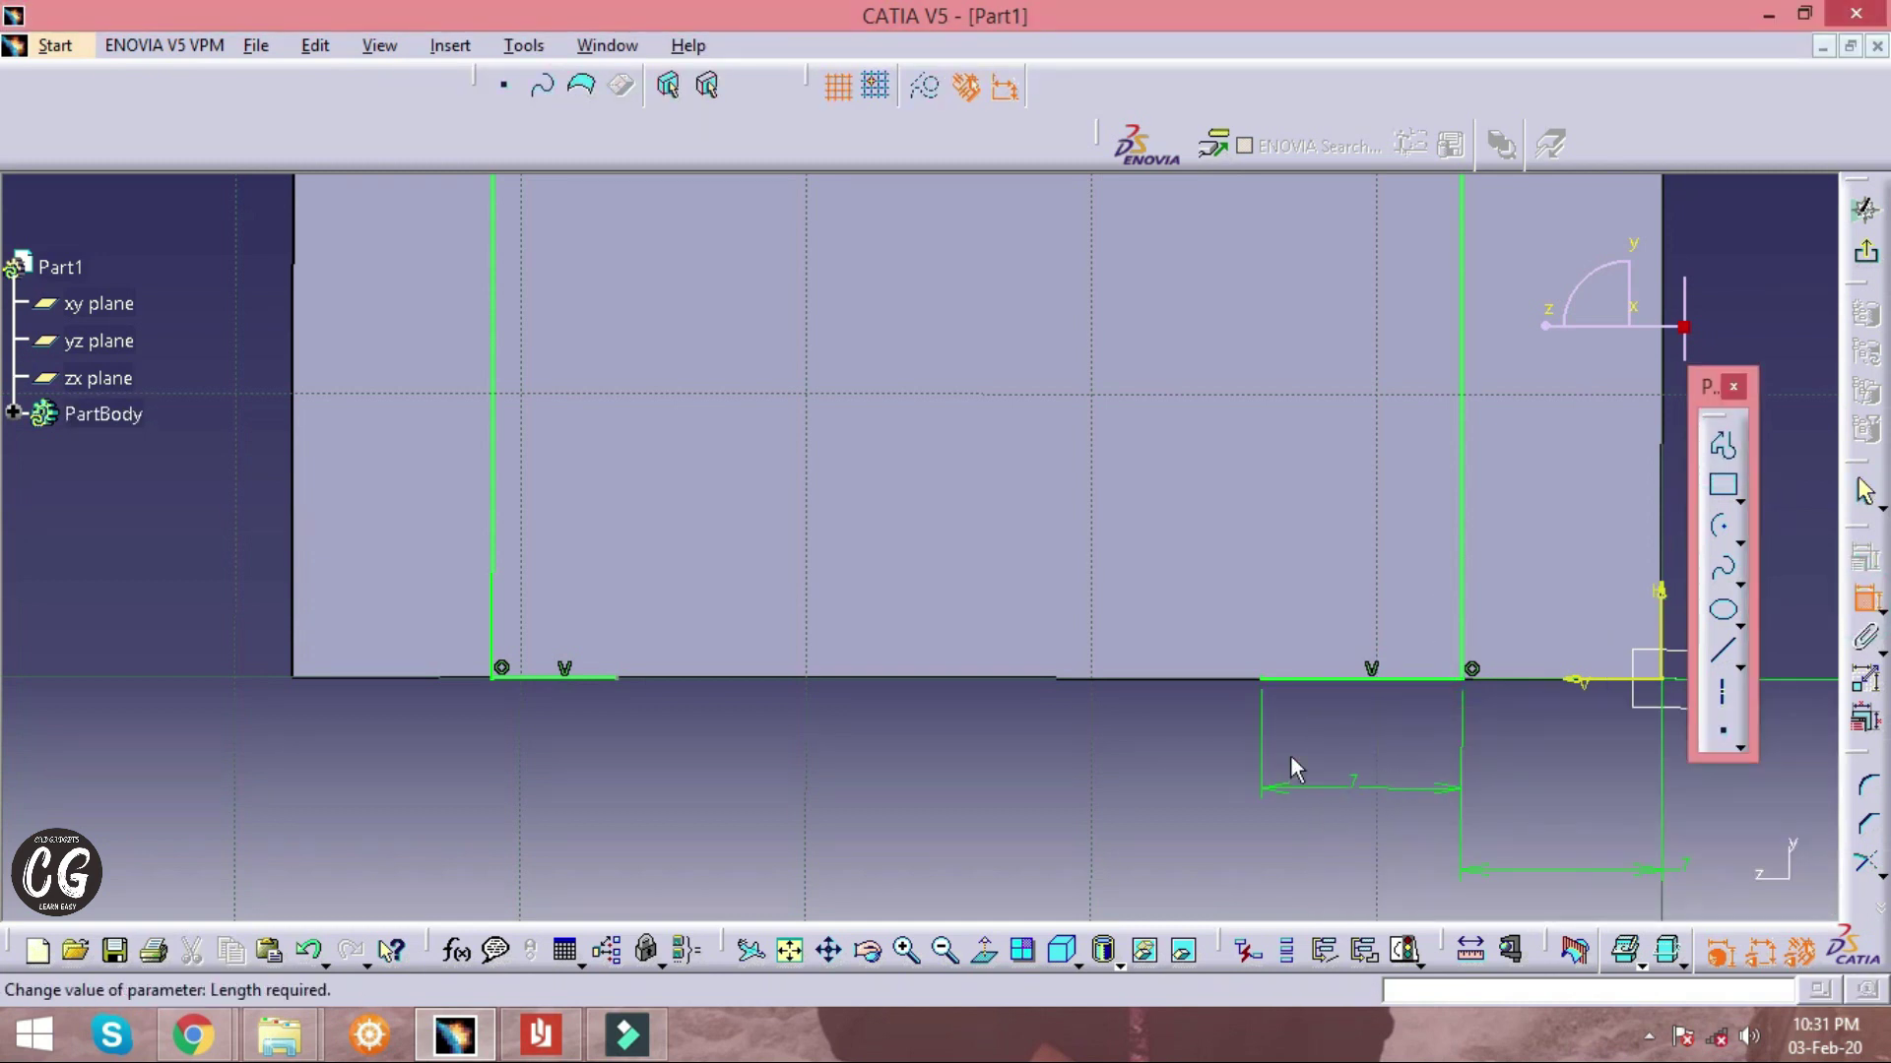
left_click(583, 677)
left_click(576, 775)
double_click(579, 770)
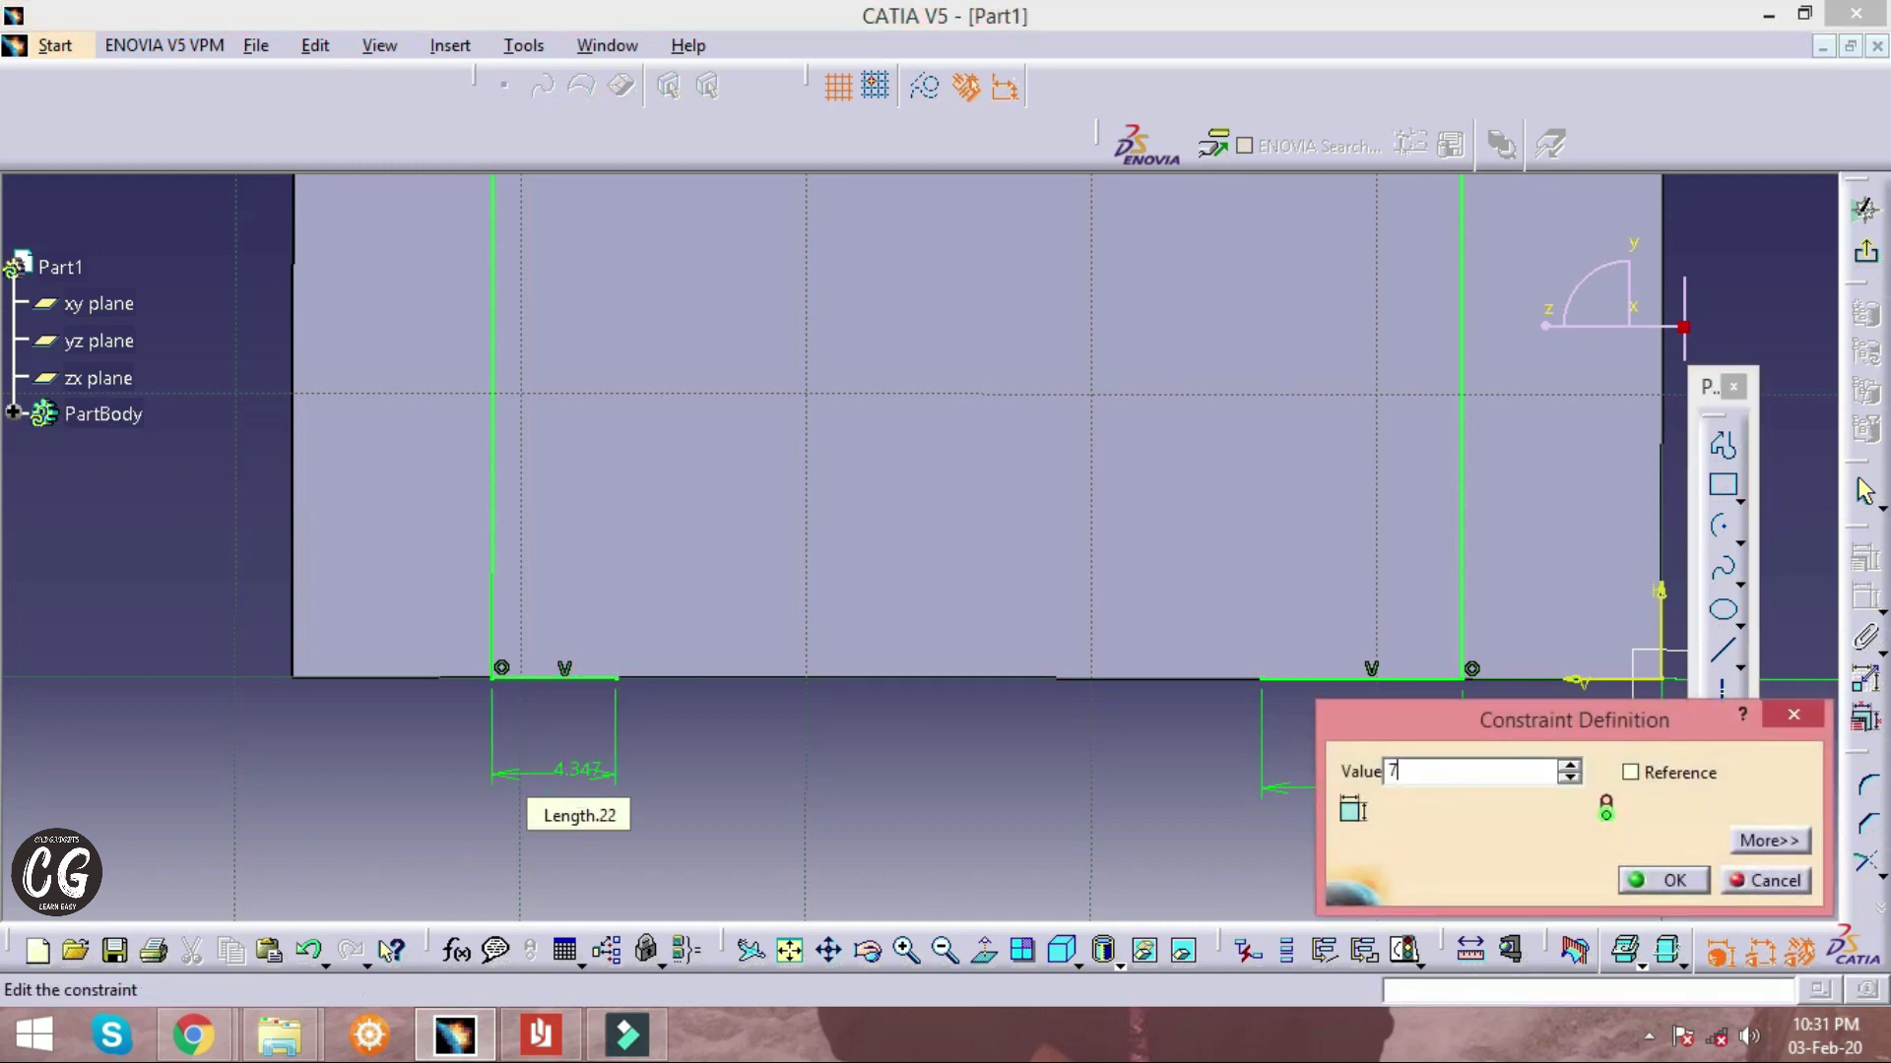
type("7")
key("Return")
left_click(1866, 598)
left_click(548, 1048)
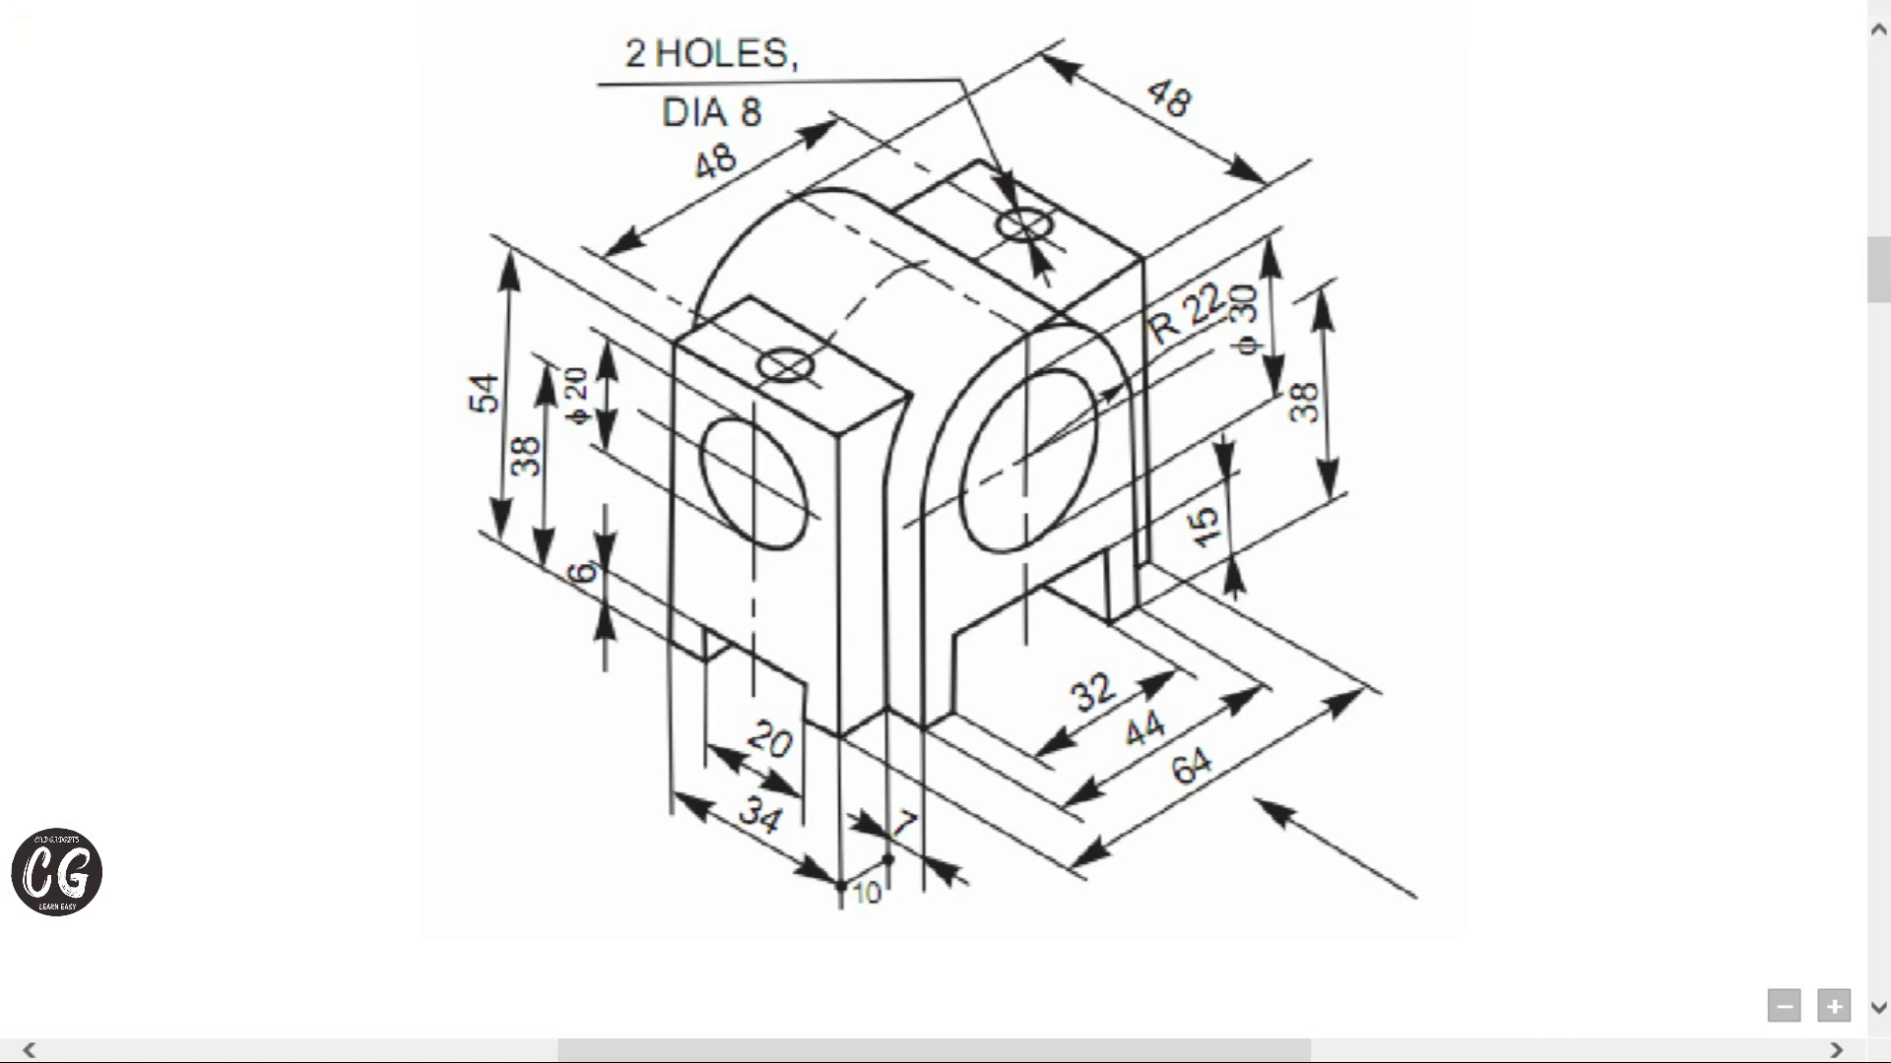
Draw vertical lines rising from the inner ends of the left and right 7 mm feet
key("alt+Tab")
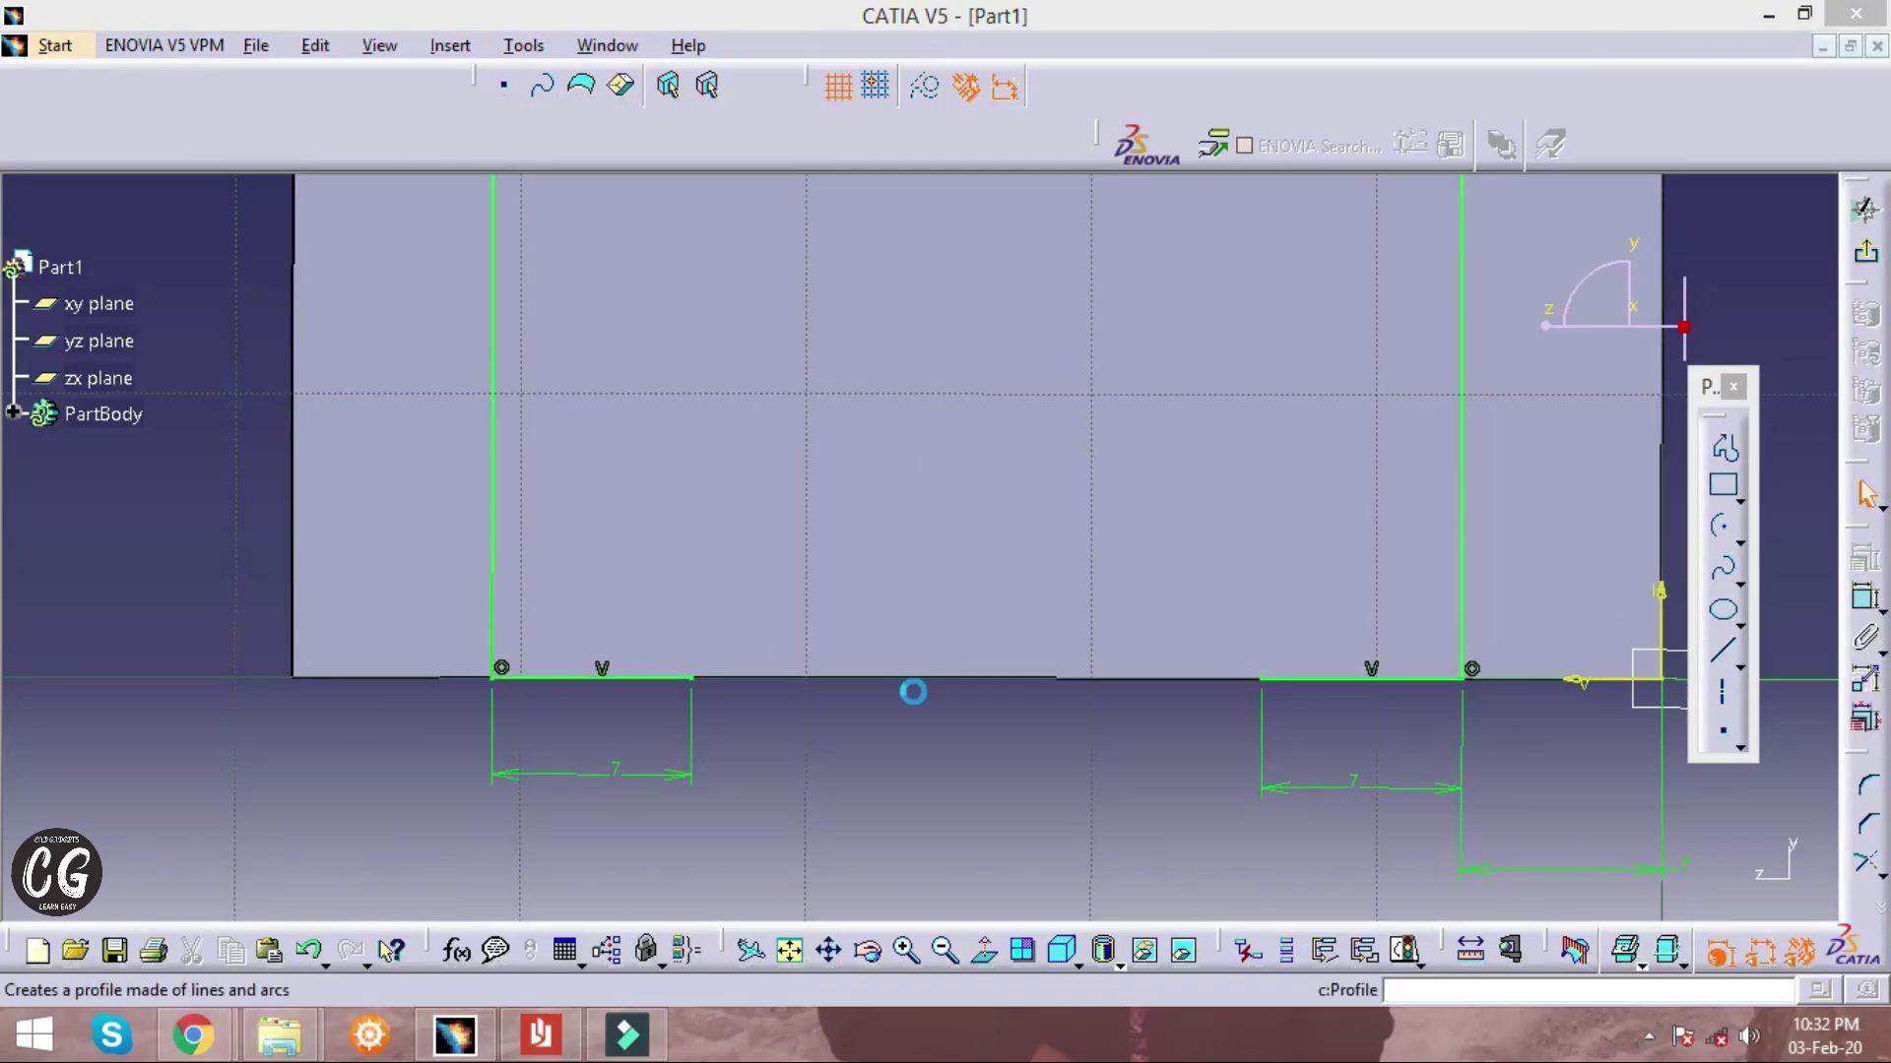
left_click(692, 678)
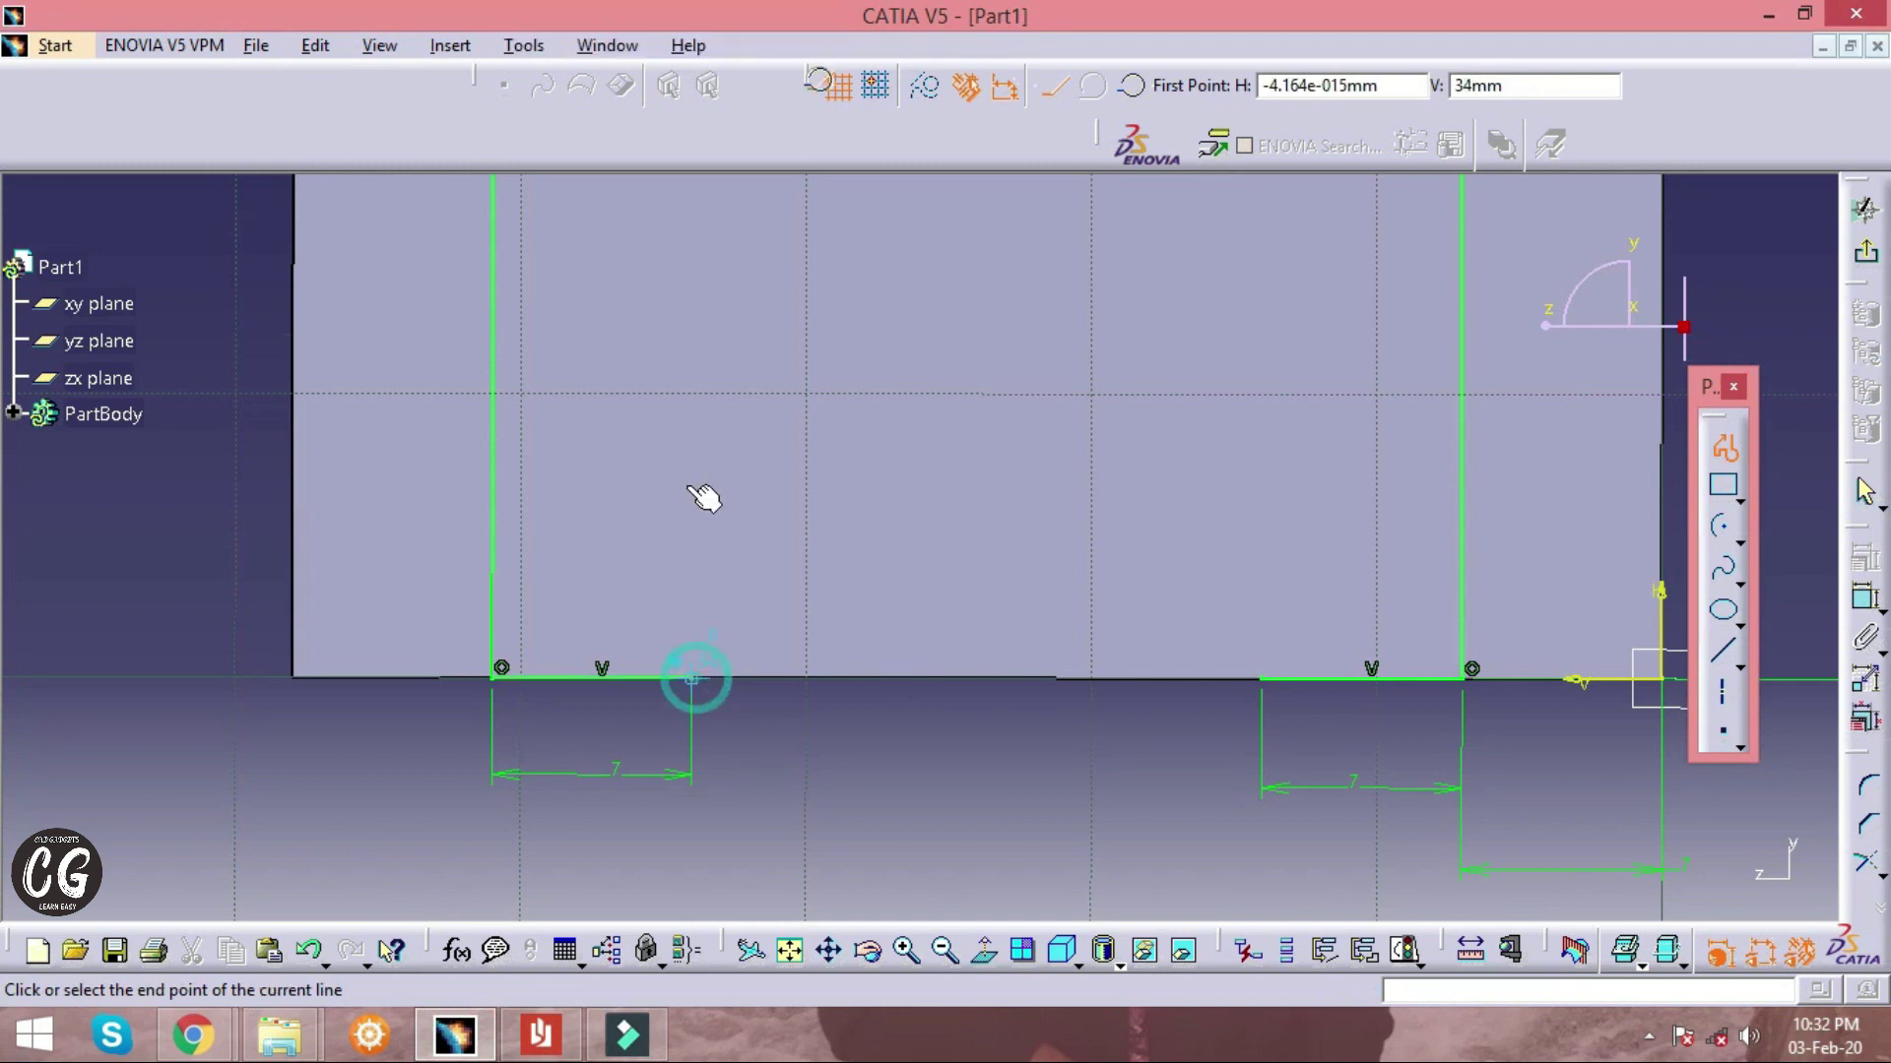
left_click(691, 478)
left_click(1725, 448)
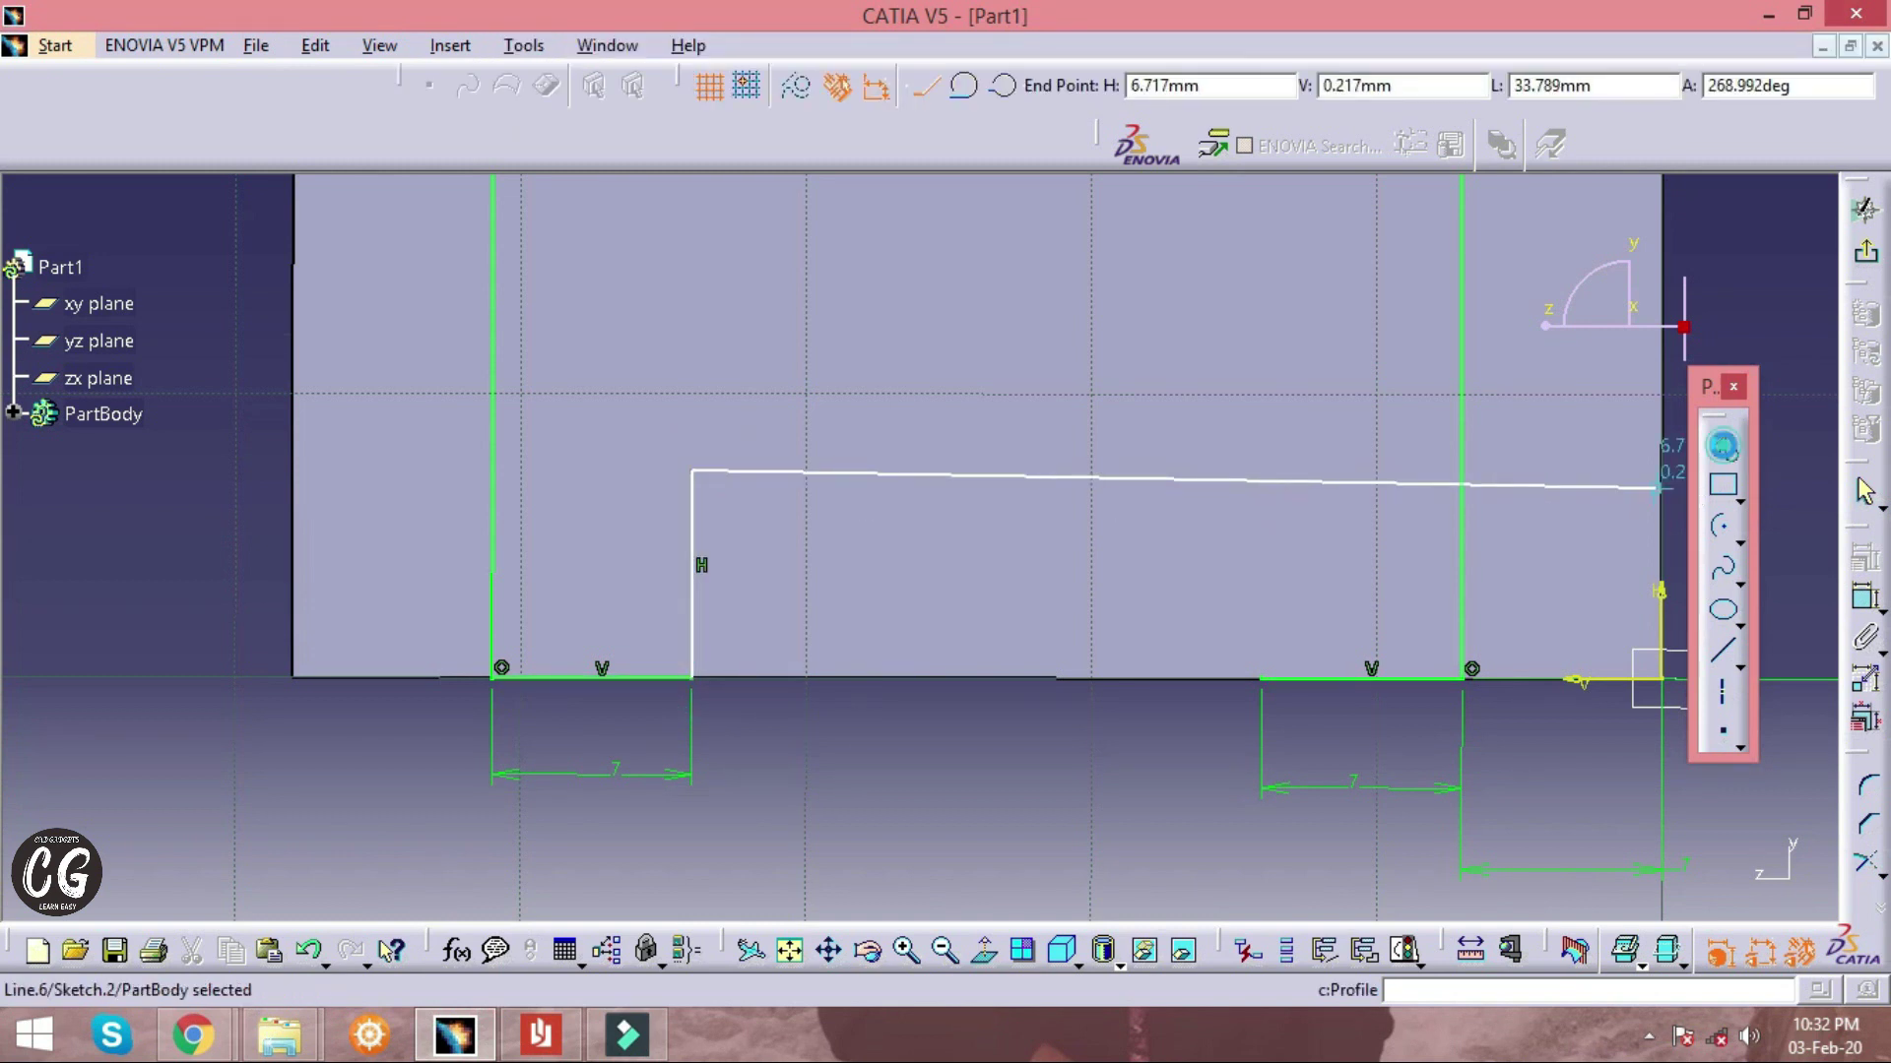
left_click(1261, 678)
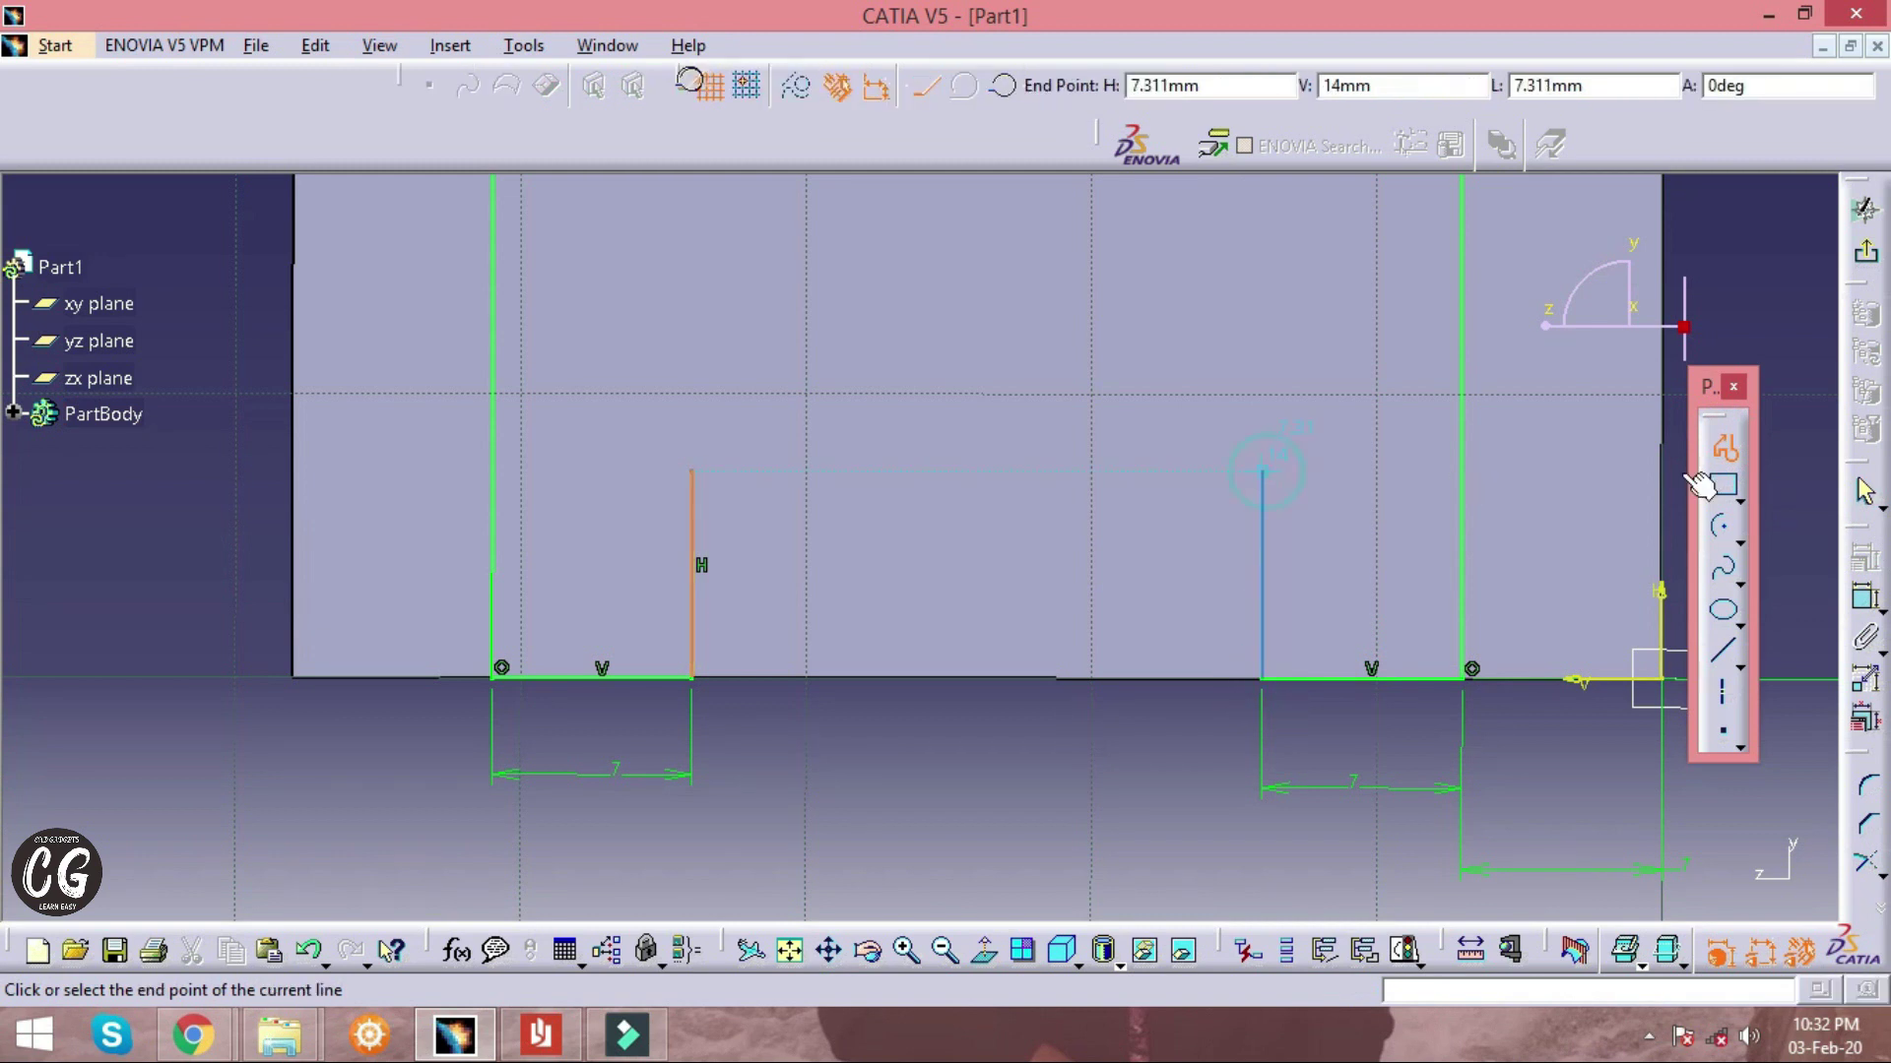
left_click(1718, 453)
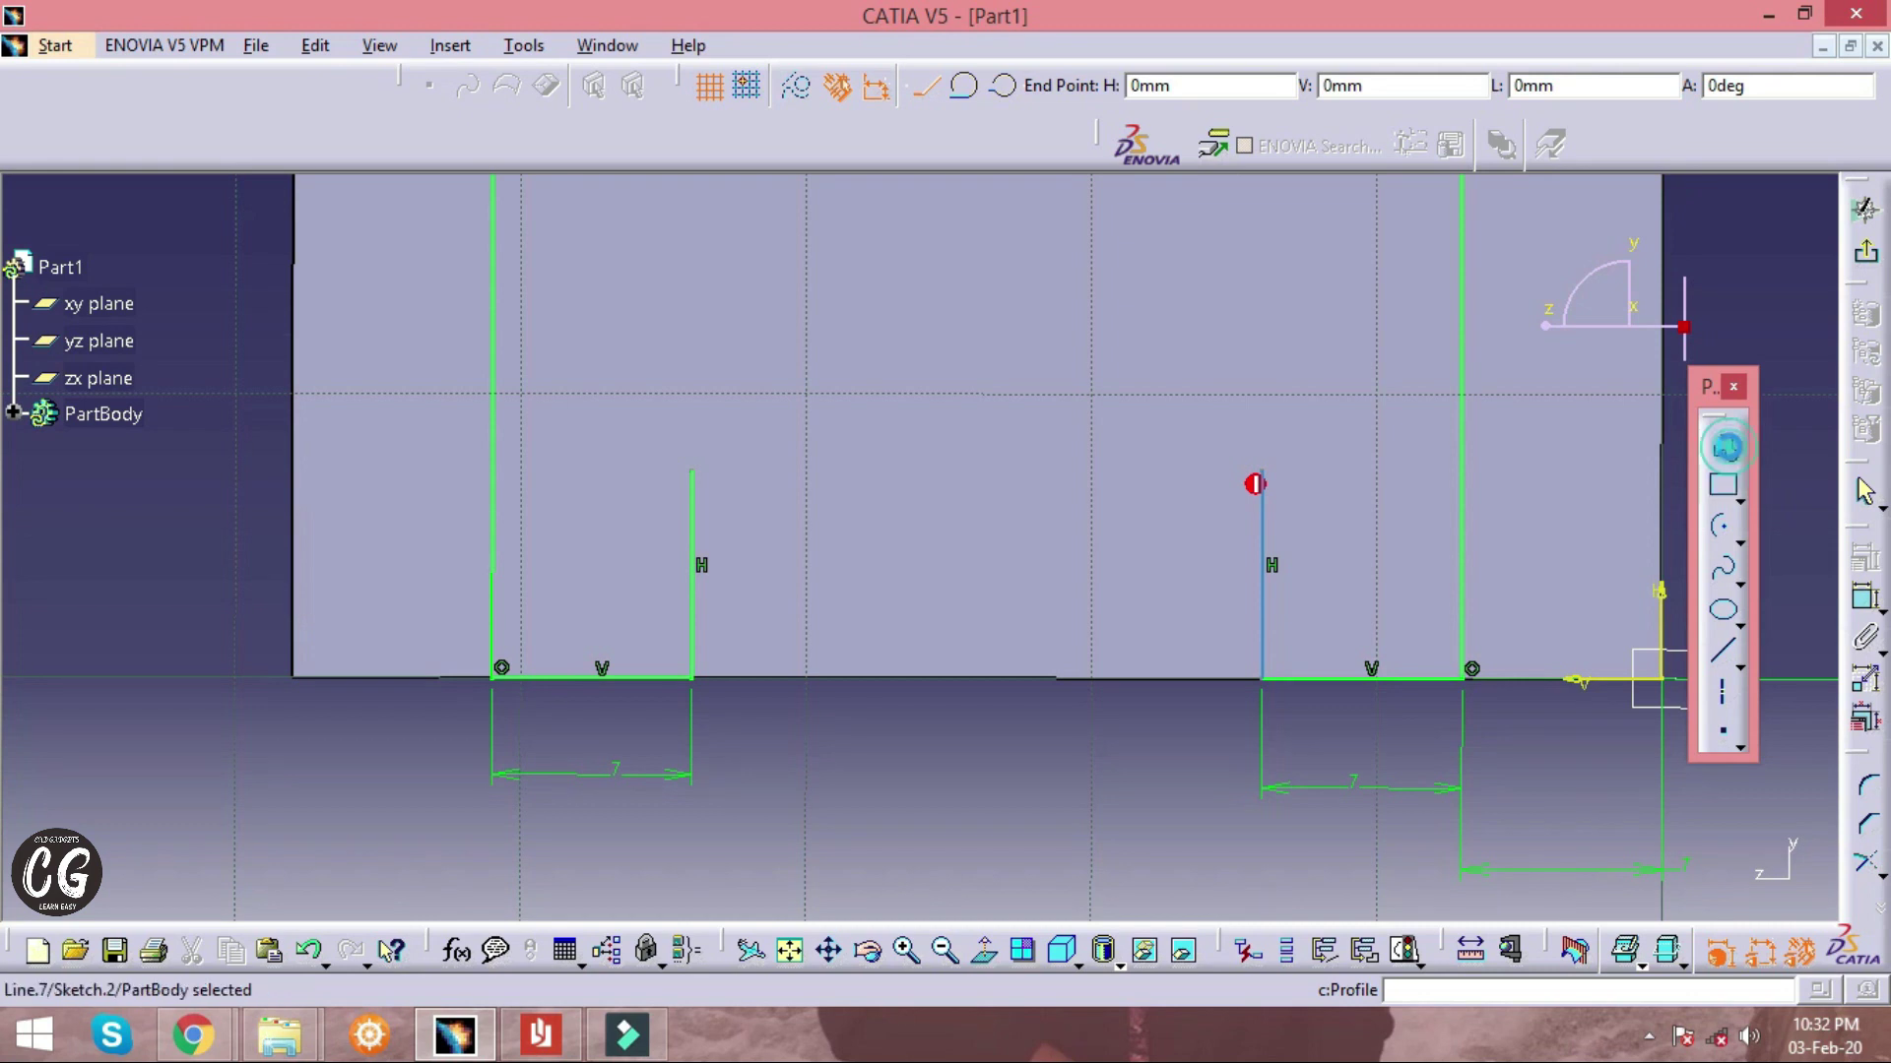
Constrain both vertical lines to a 6 mm height
left_click(1865, 595)
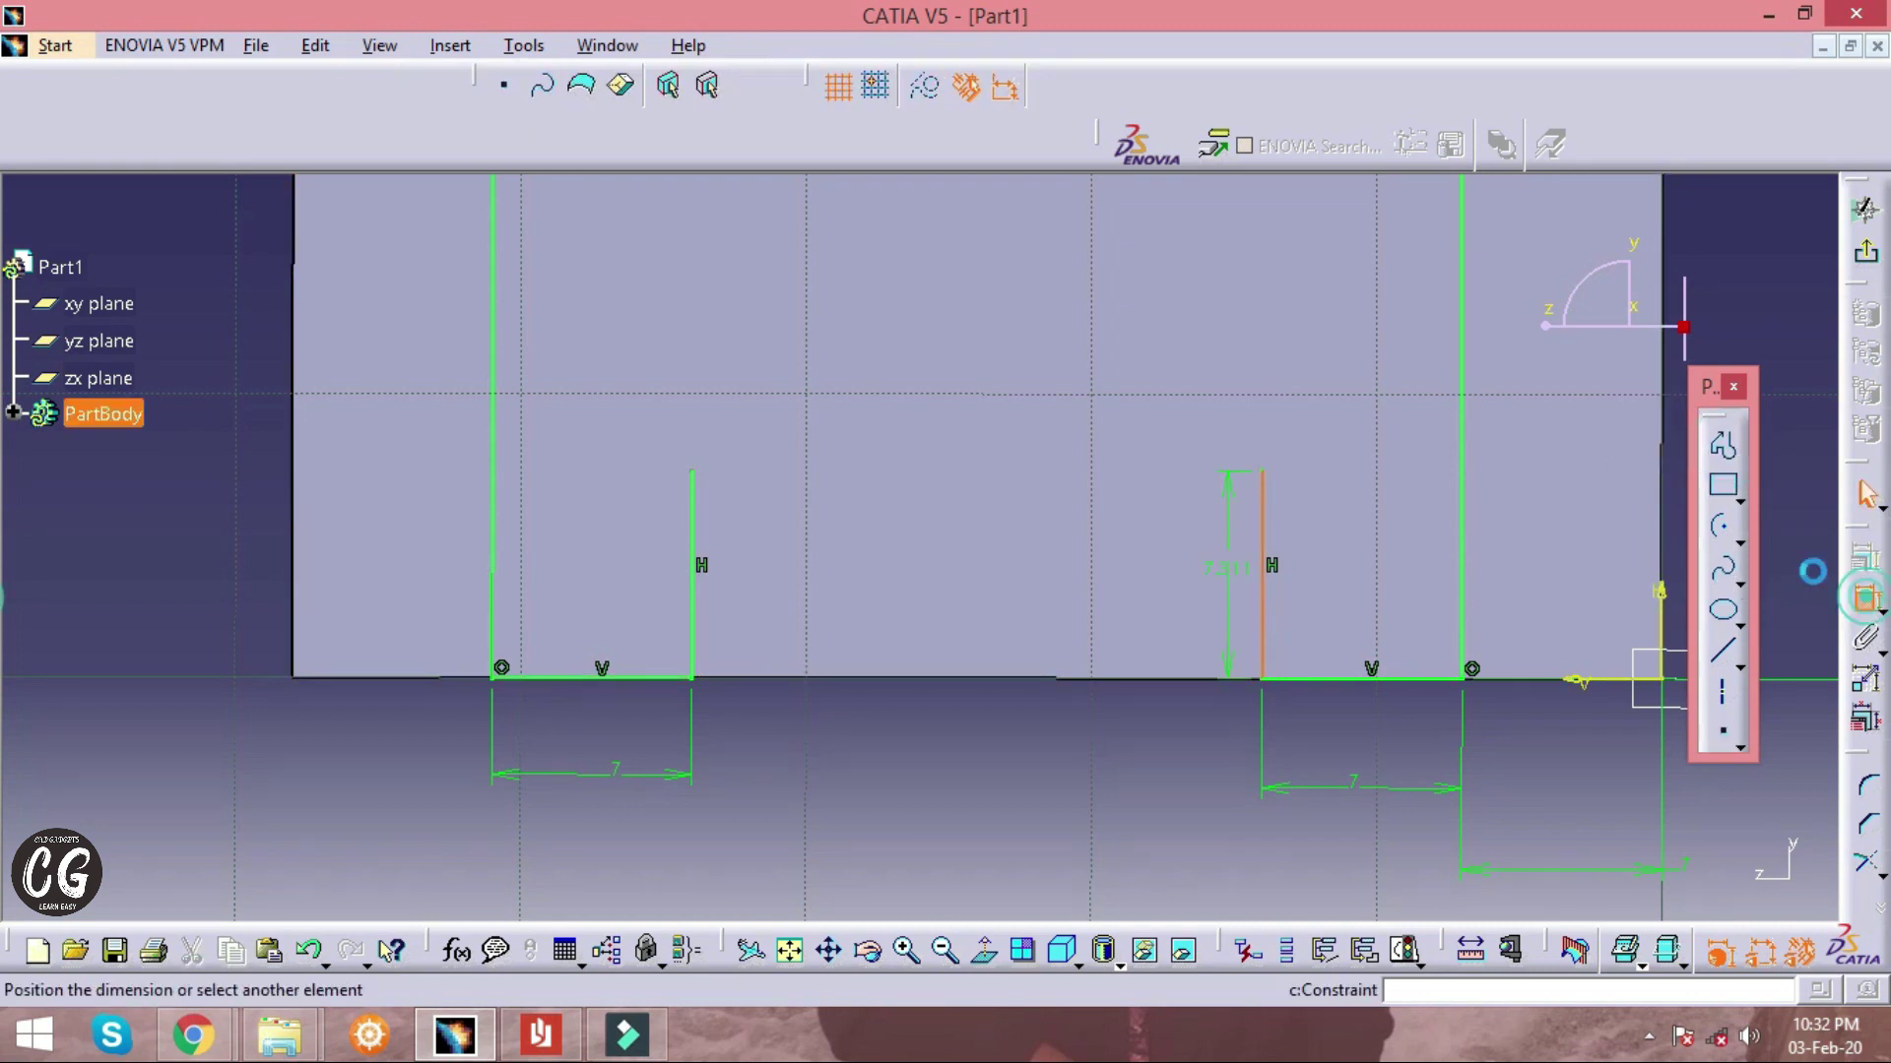
left_click(1550, 798)
double_click(1552, 800)
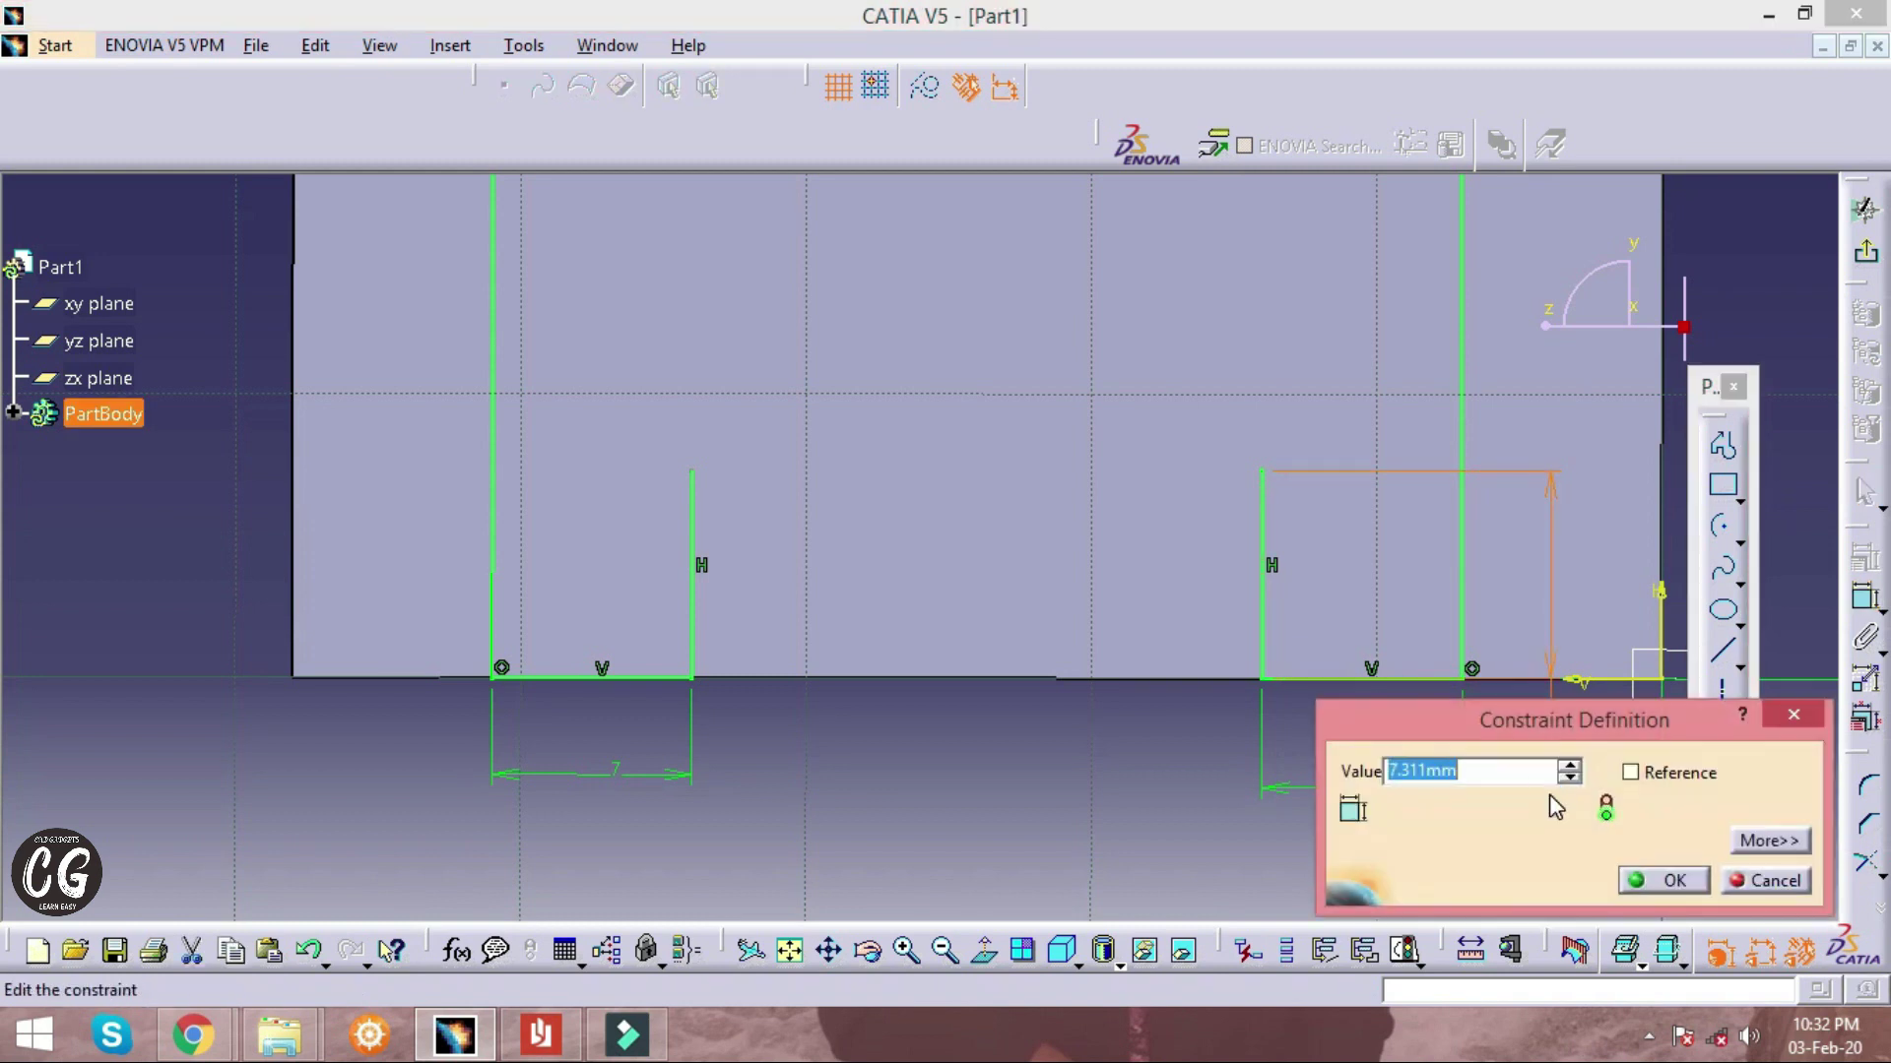
type("6")
key("Return")
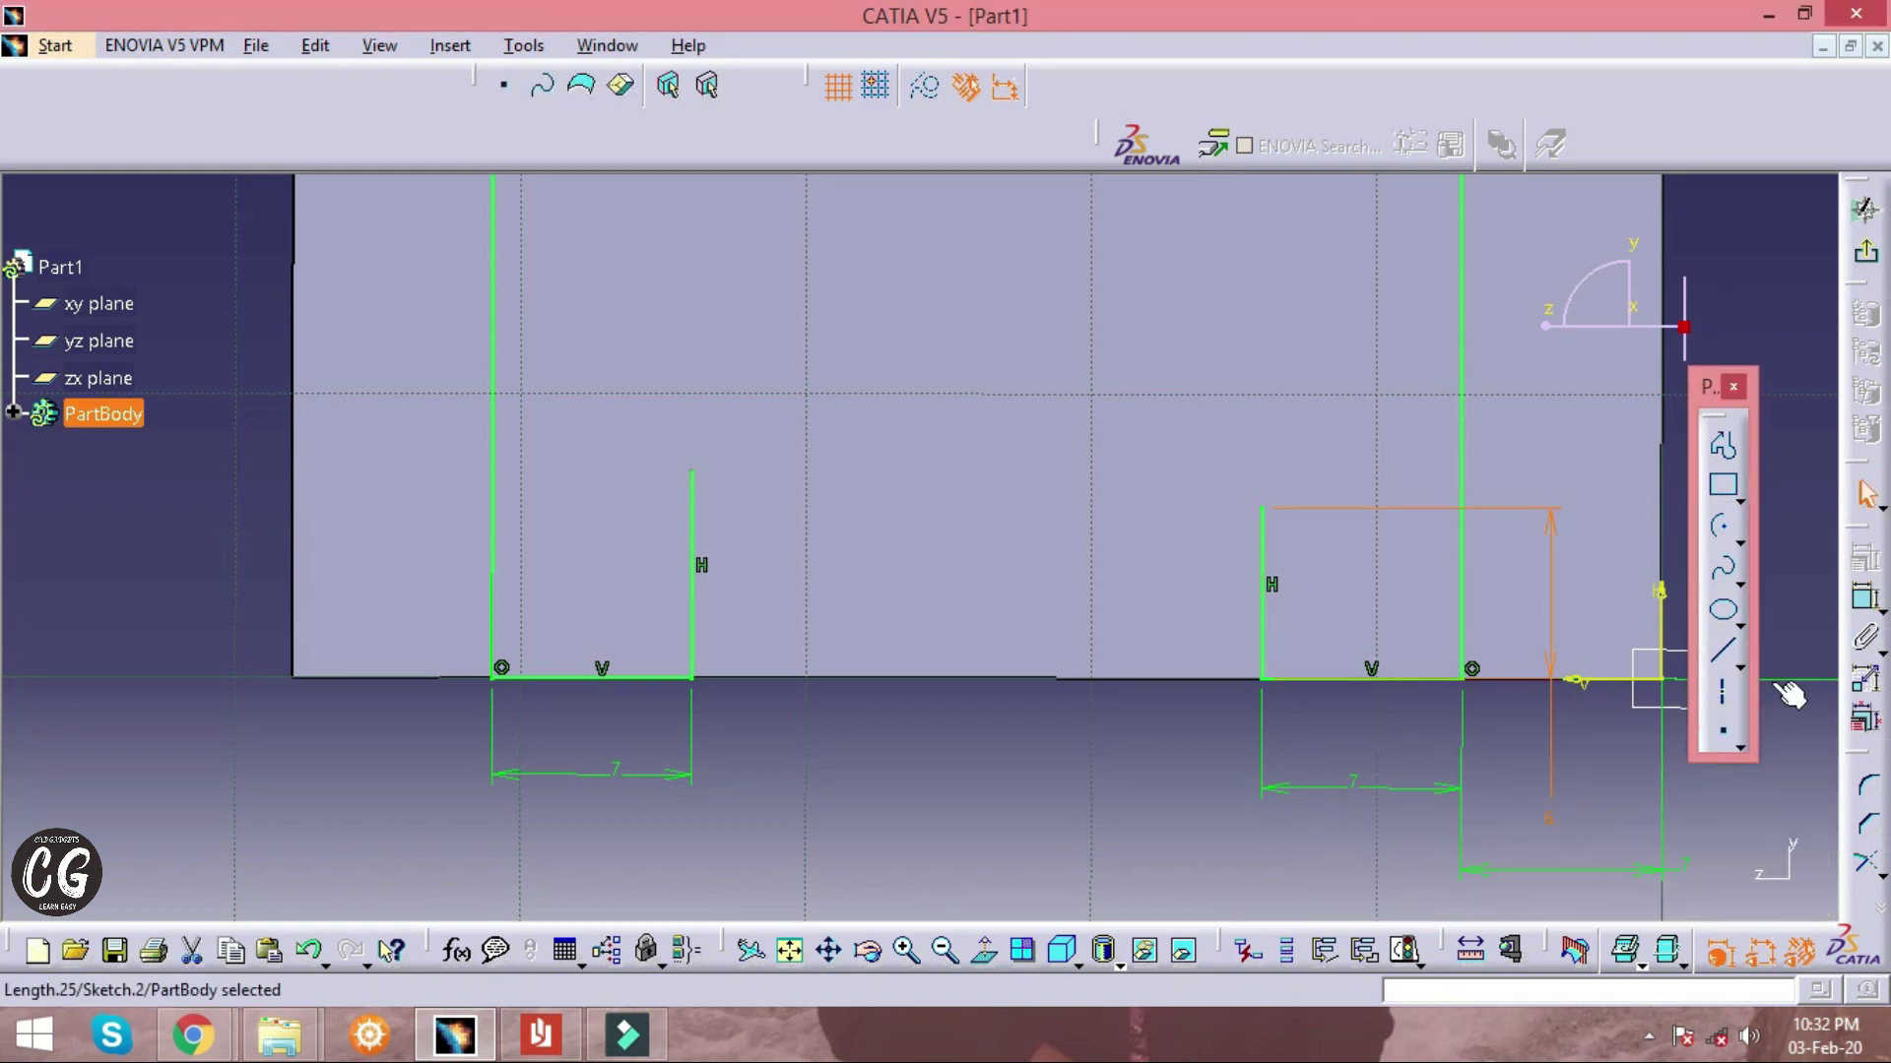
left_click(1864, 603)
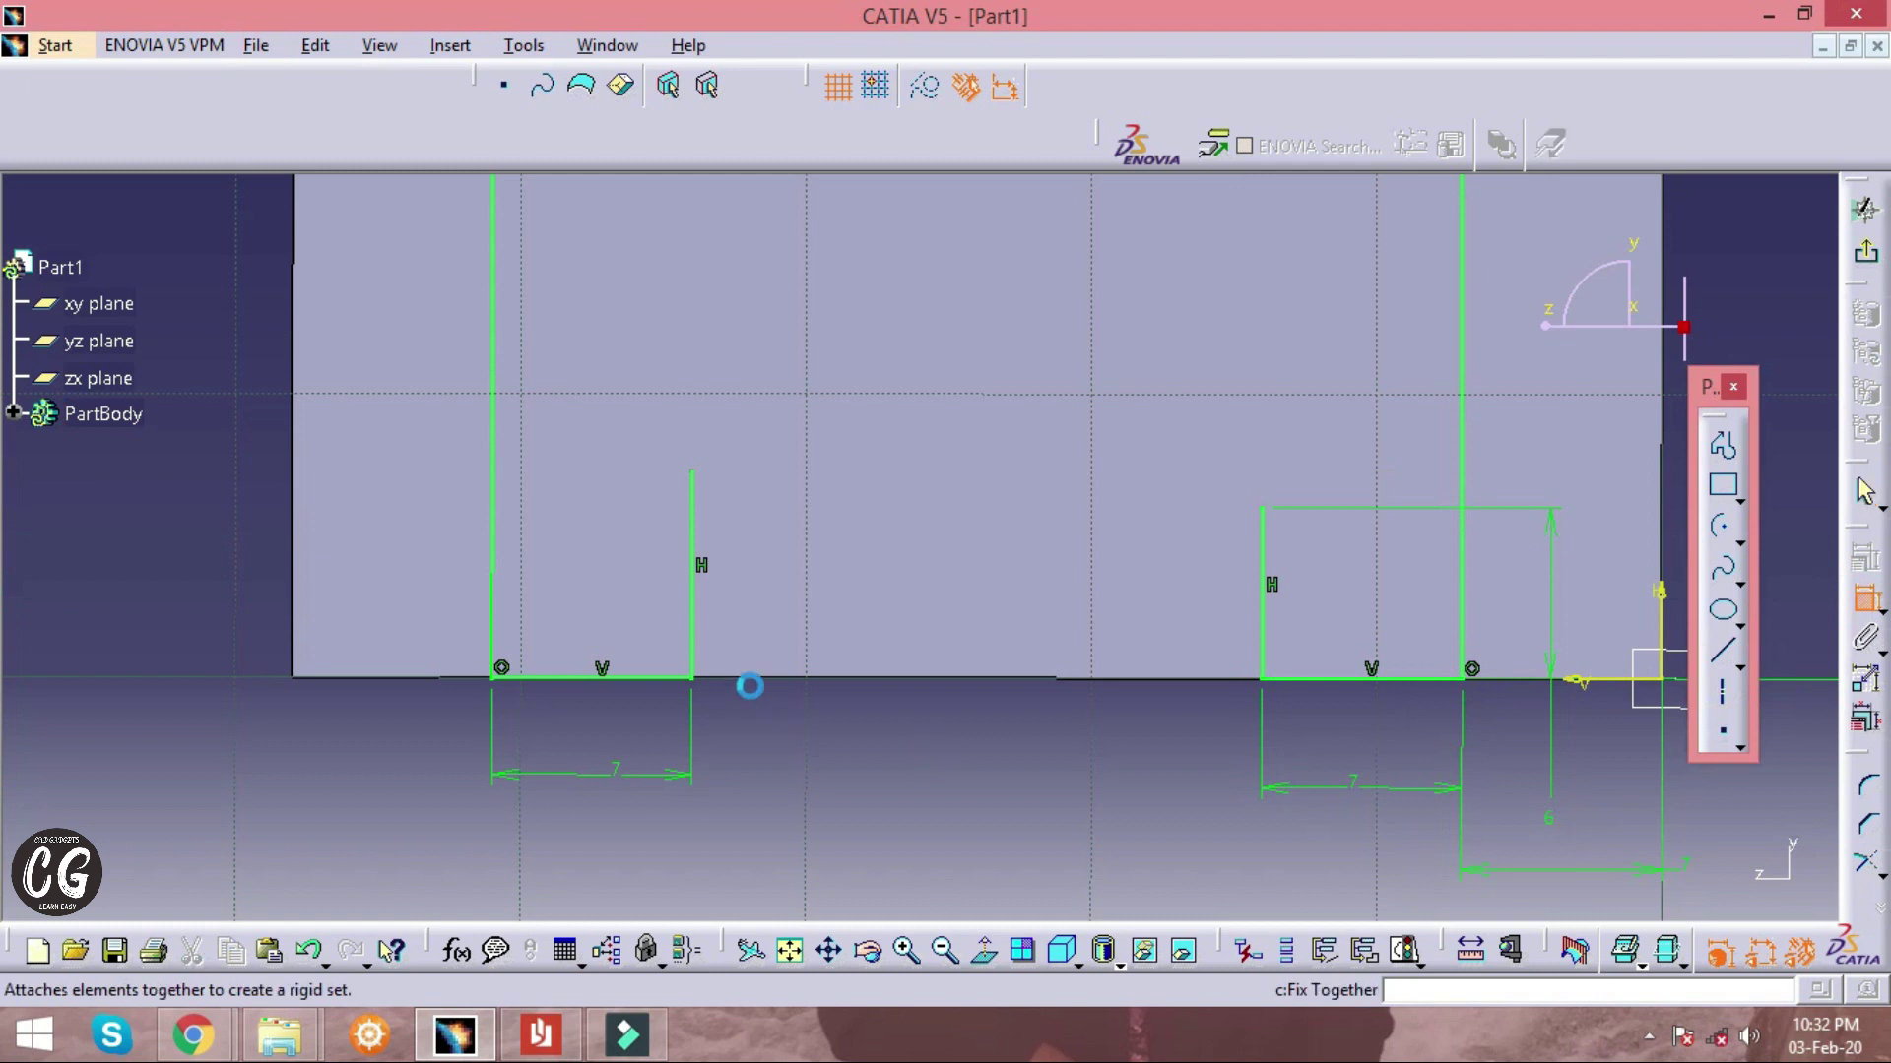
left_click(702, 619)
left_click(811, 792)
double_click(818, 781)
type("6mm")
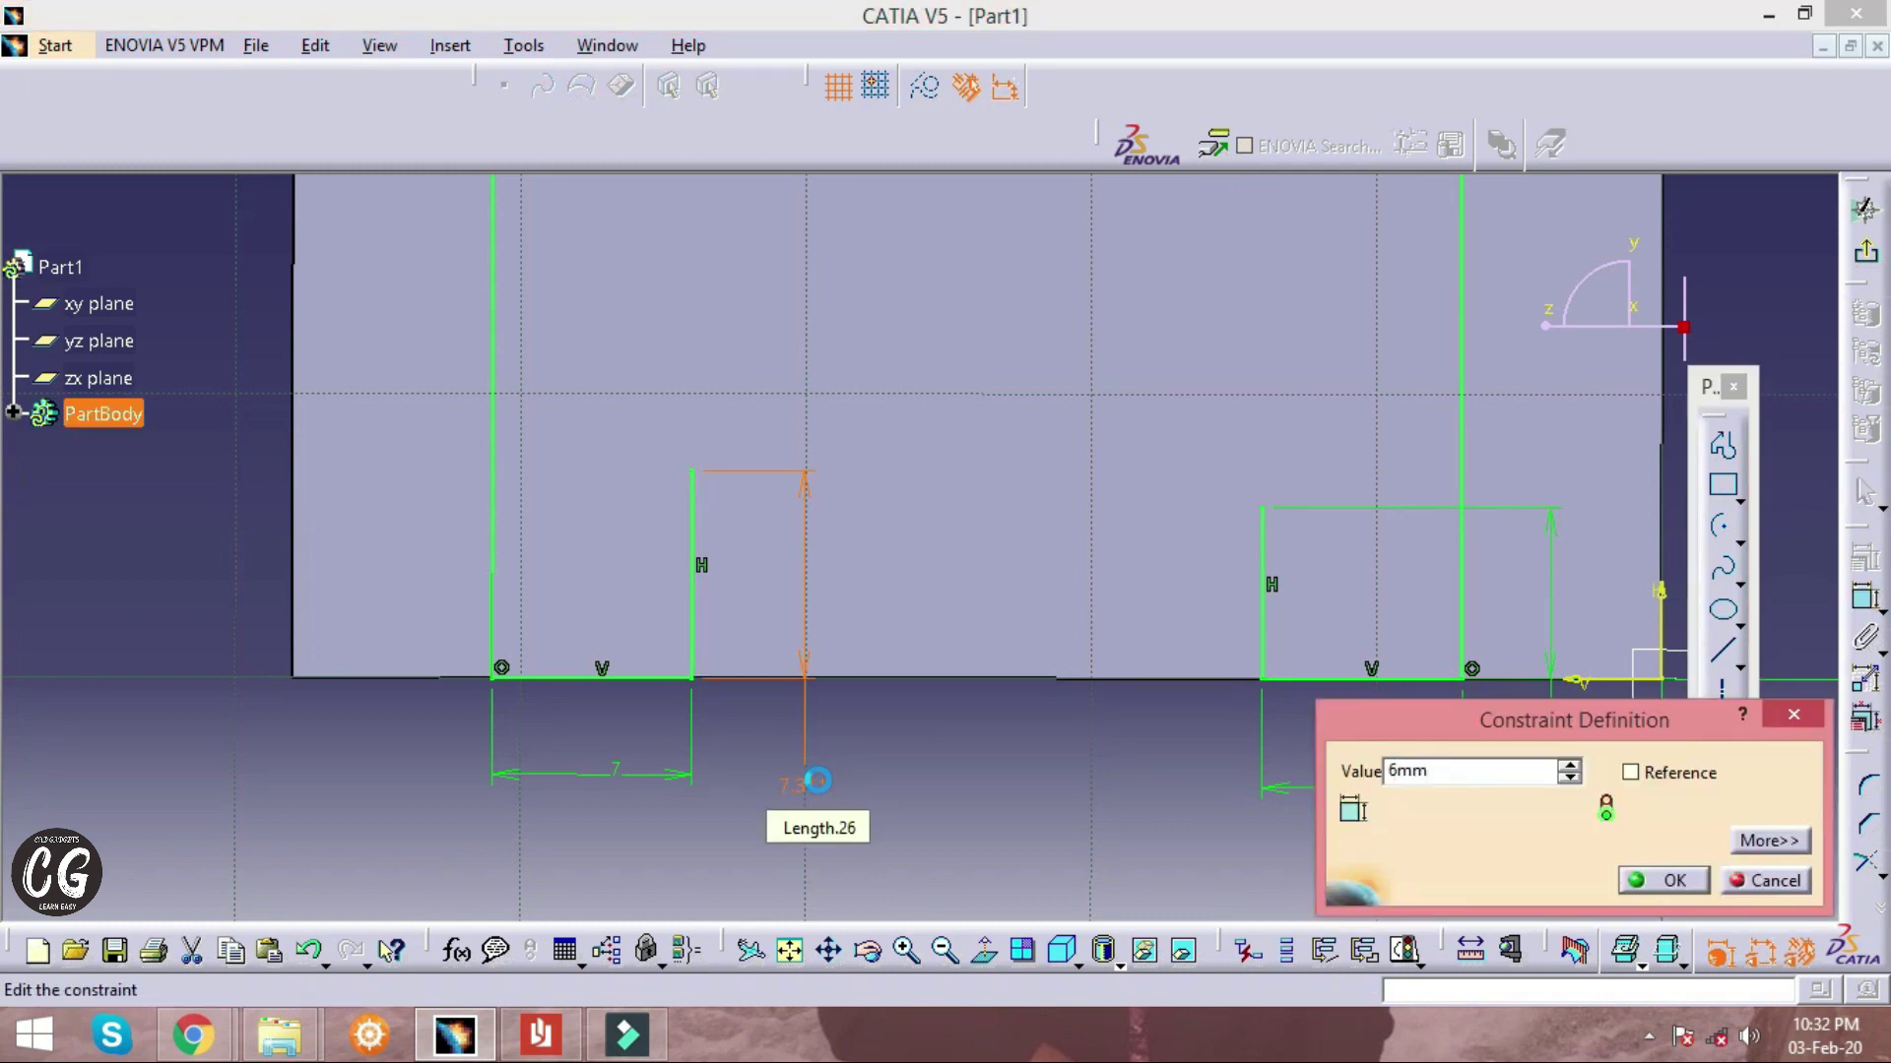
key("Return")
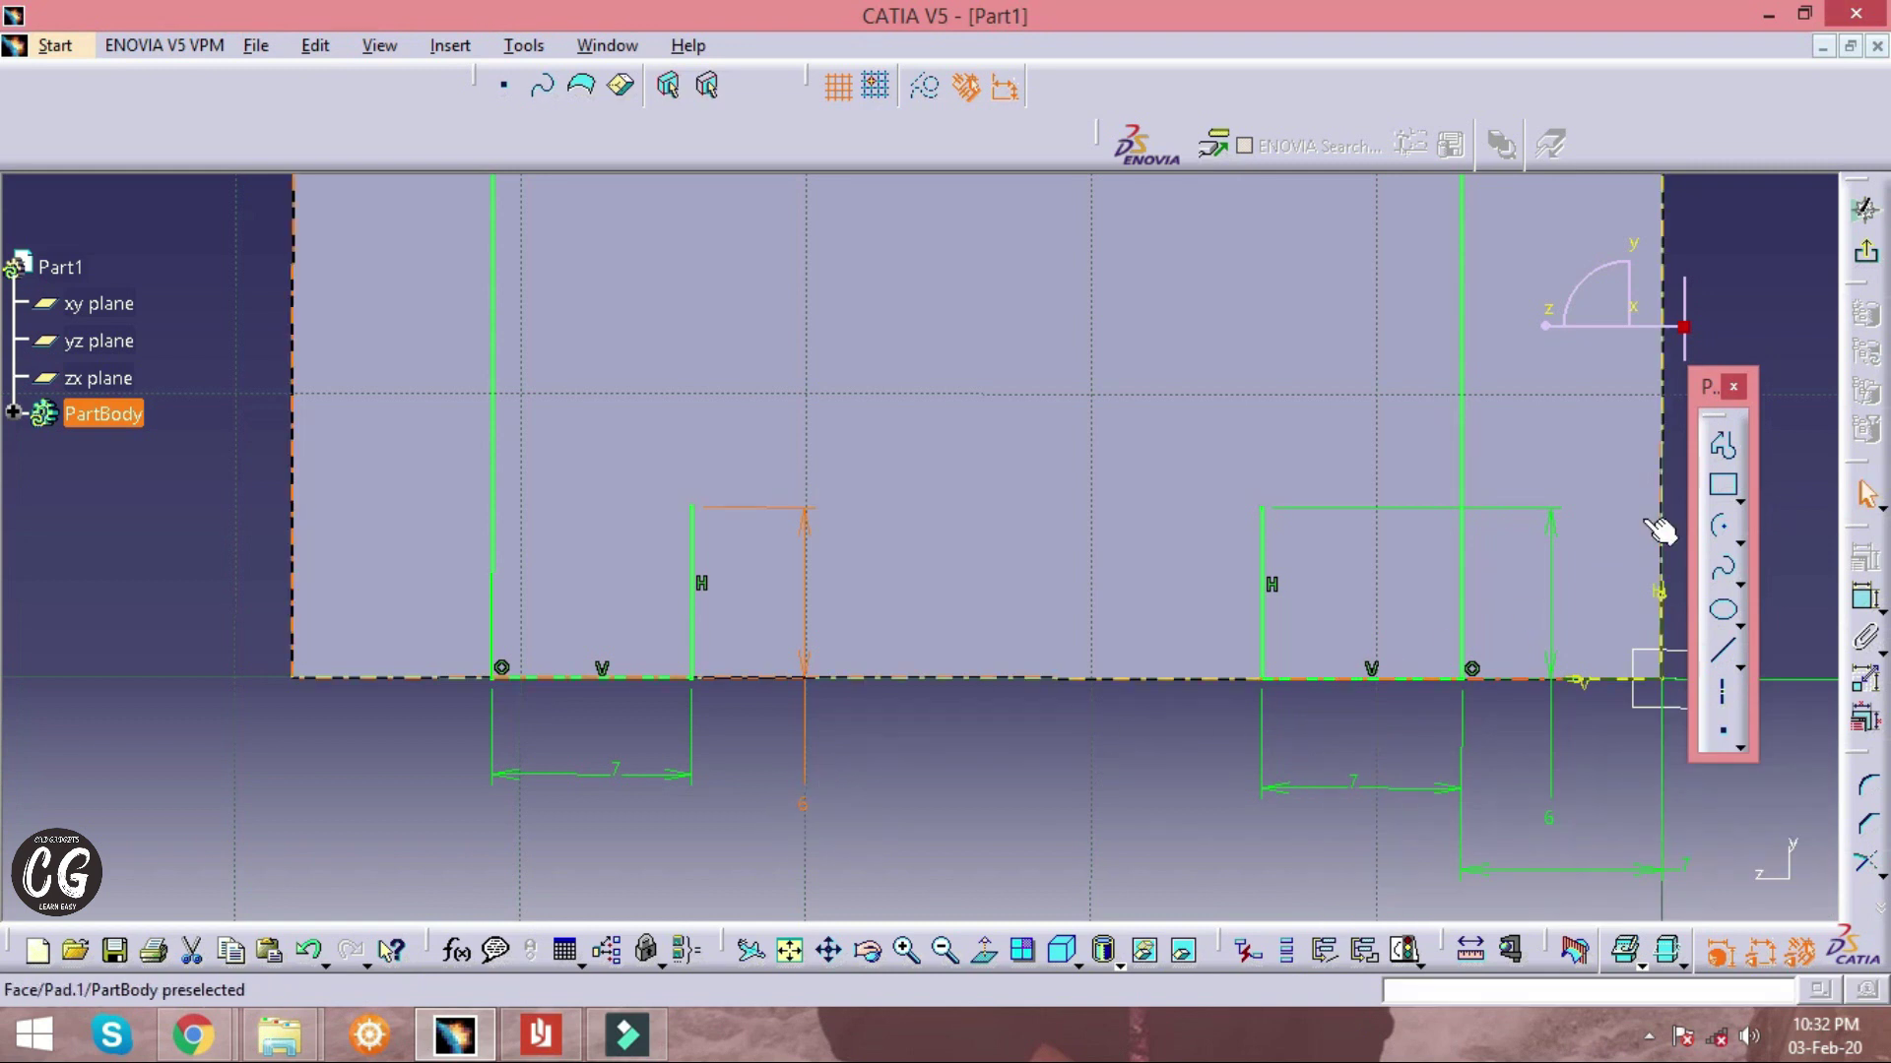
Draw a horizontal line joining the tops of the two 6 mm uprights
left_click(1719, 449)
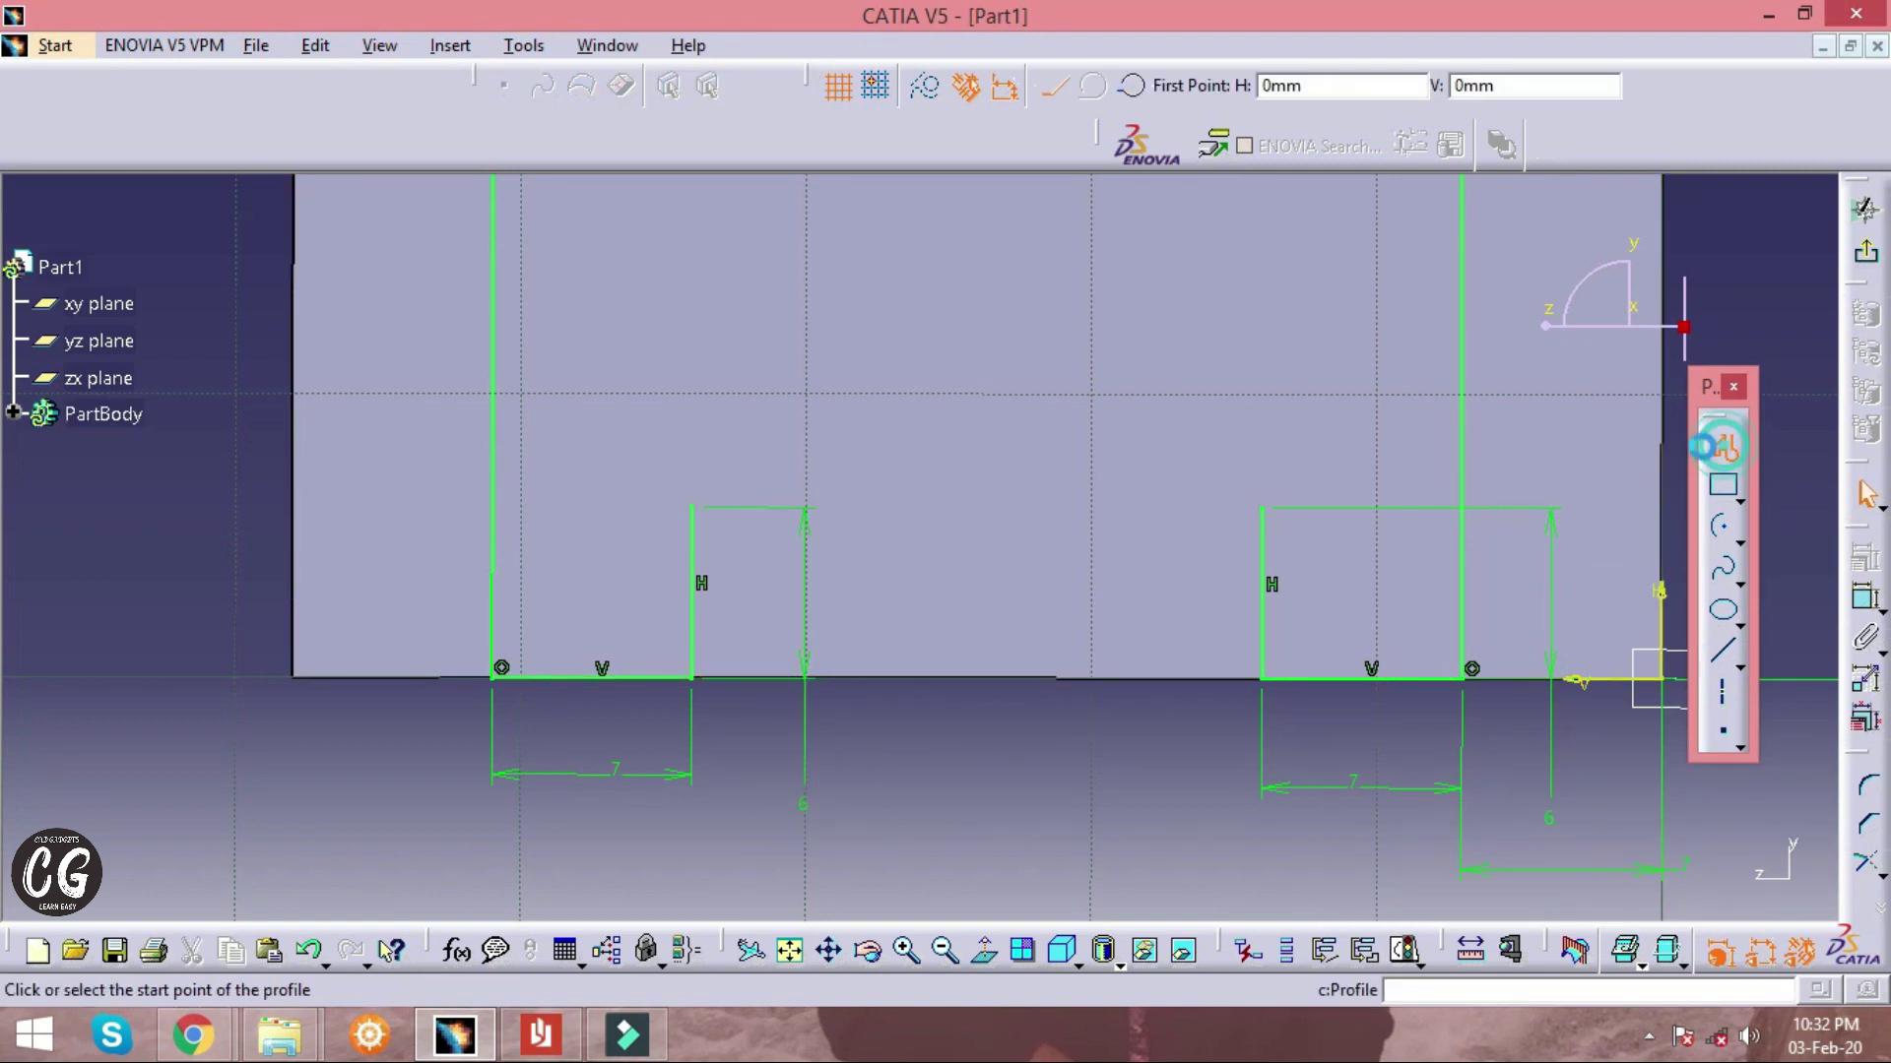
left_click(1266, 511)
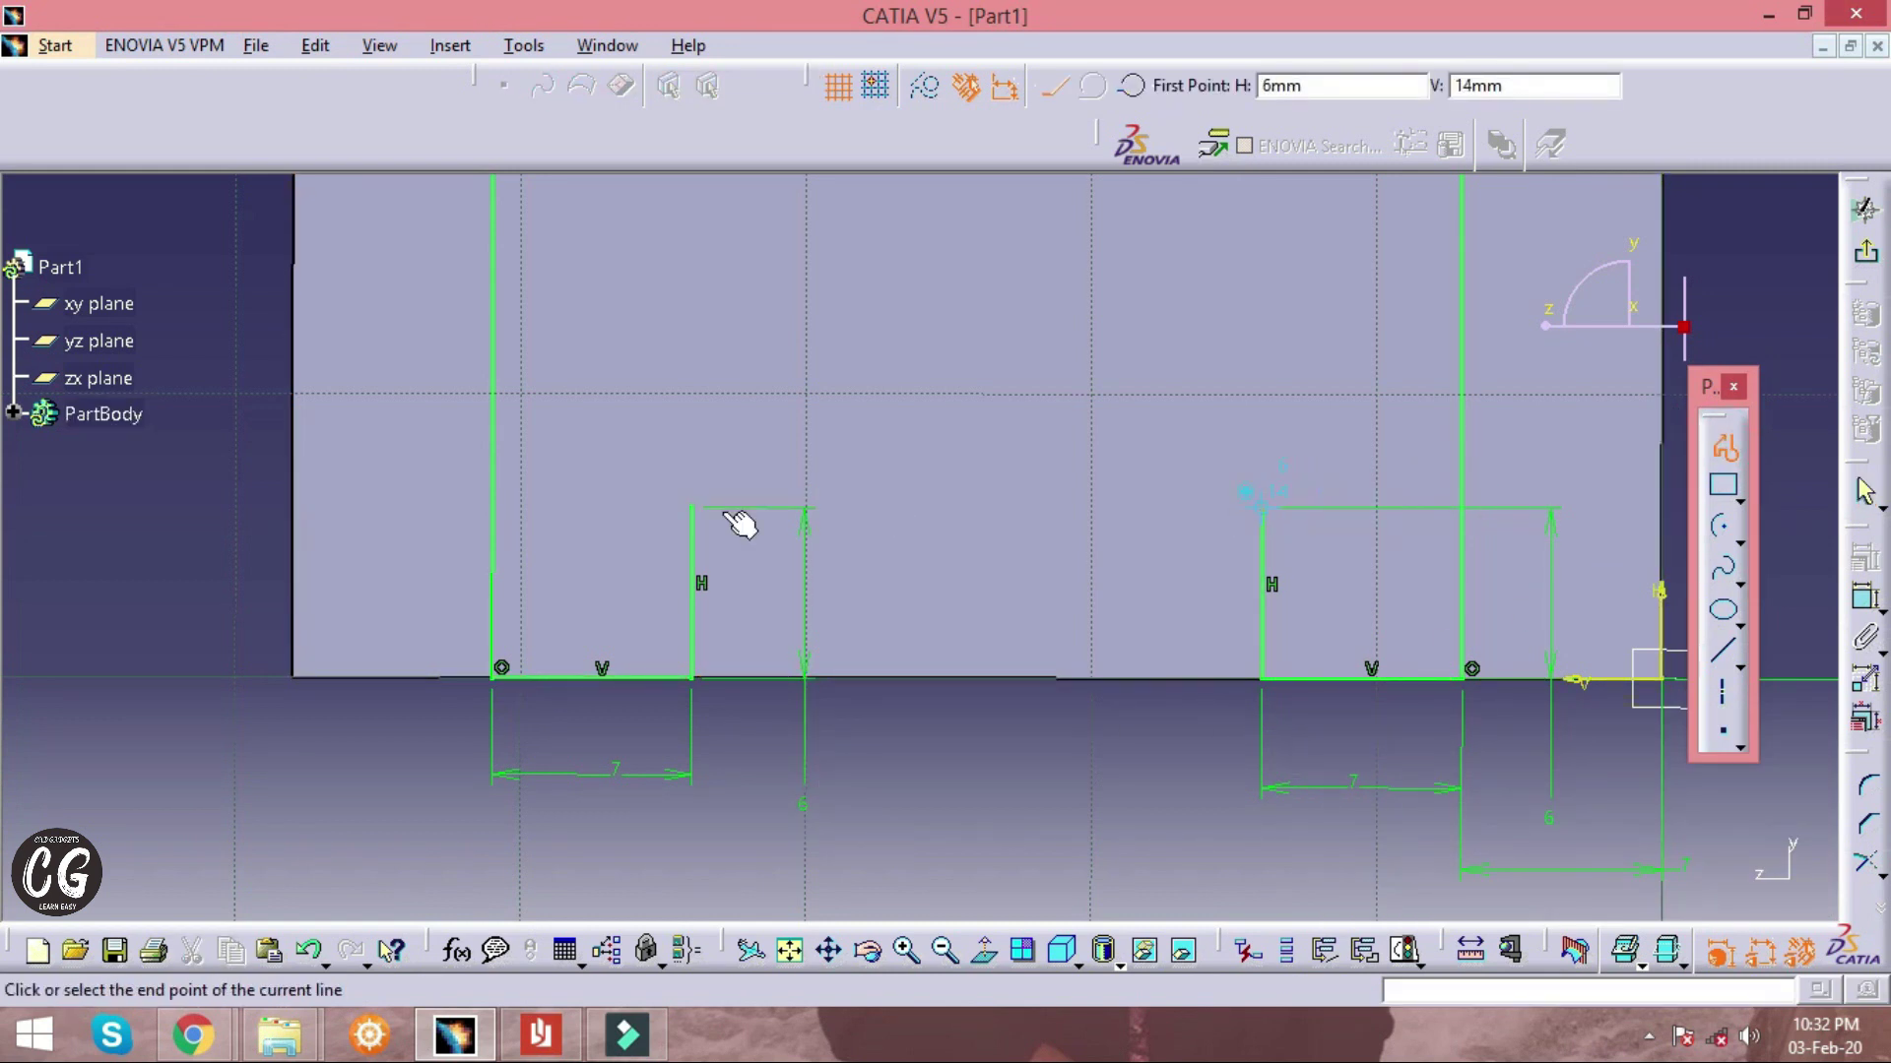
double_click(692, 510)
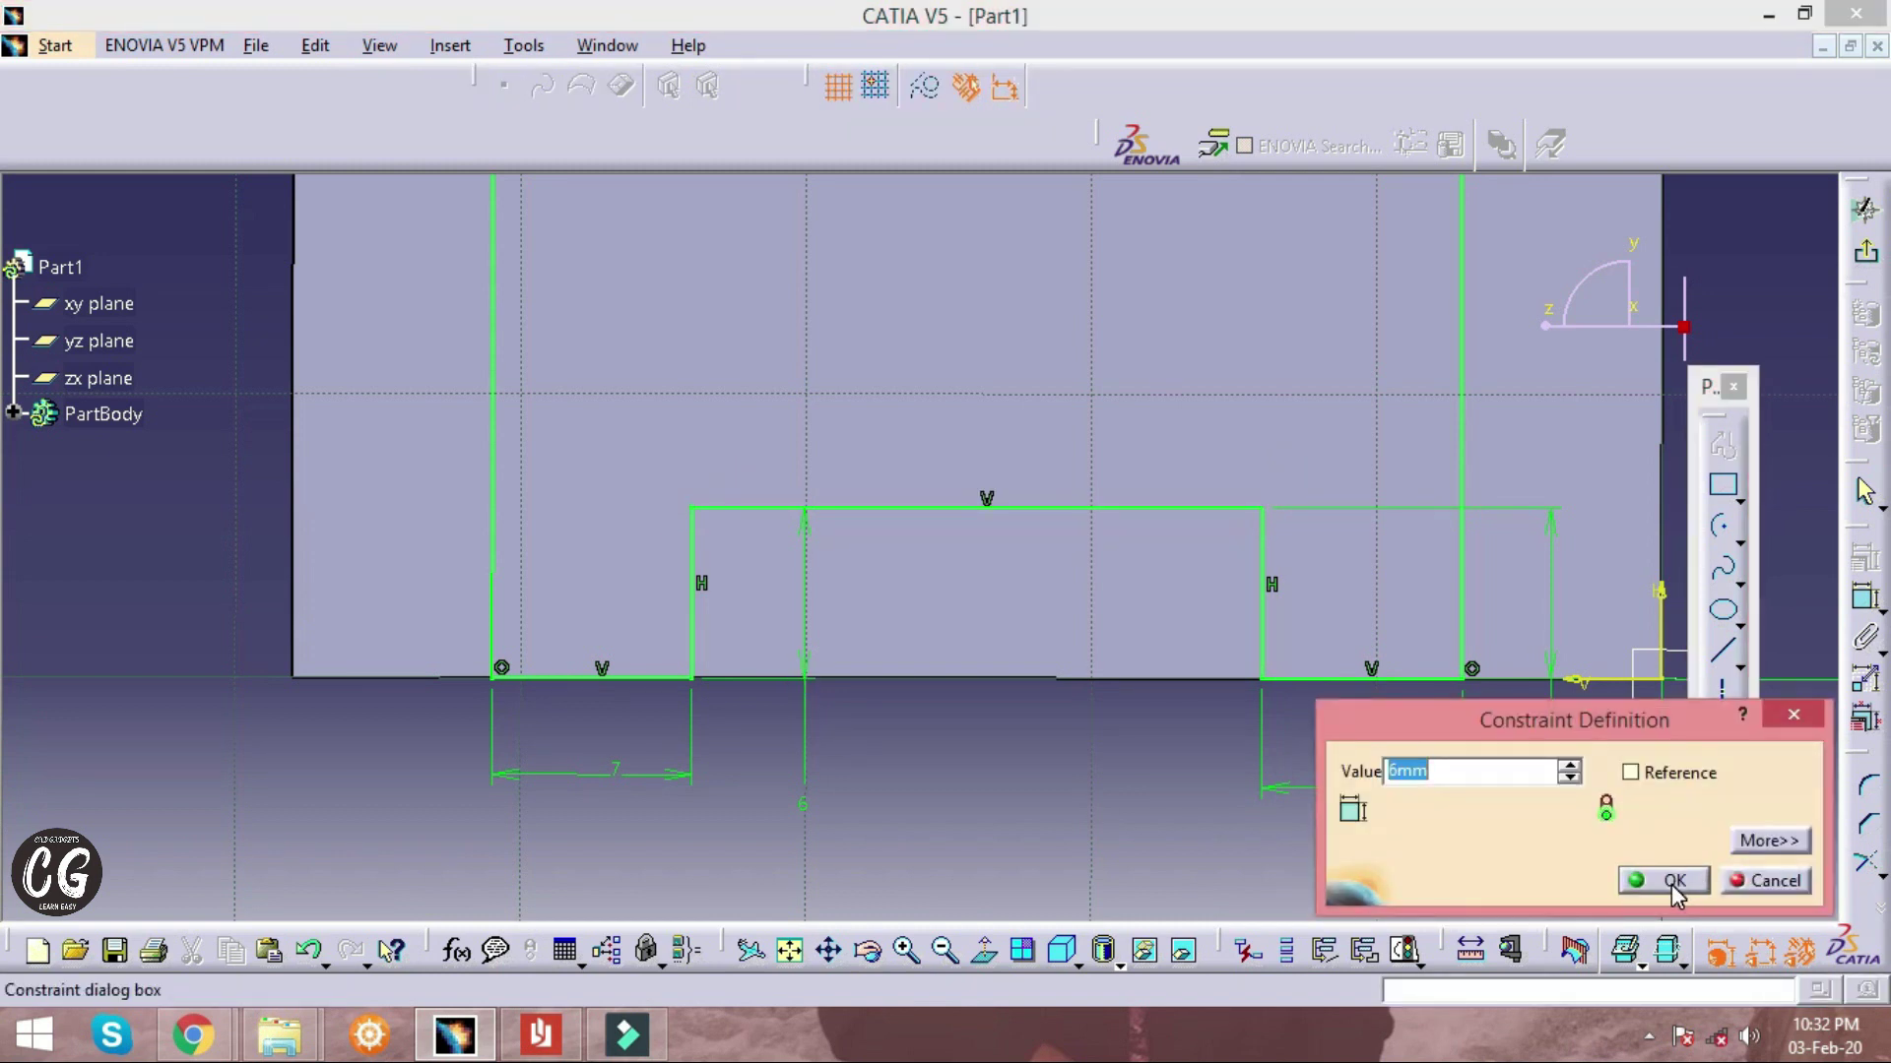
left_click(1674, 889)
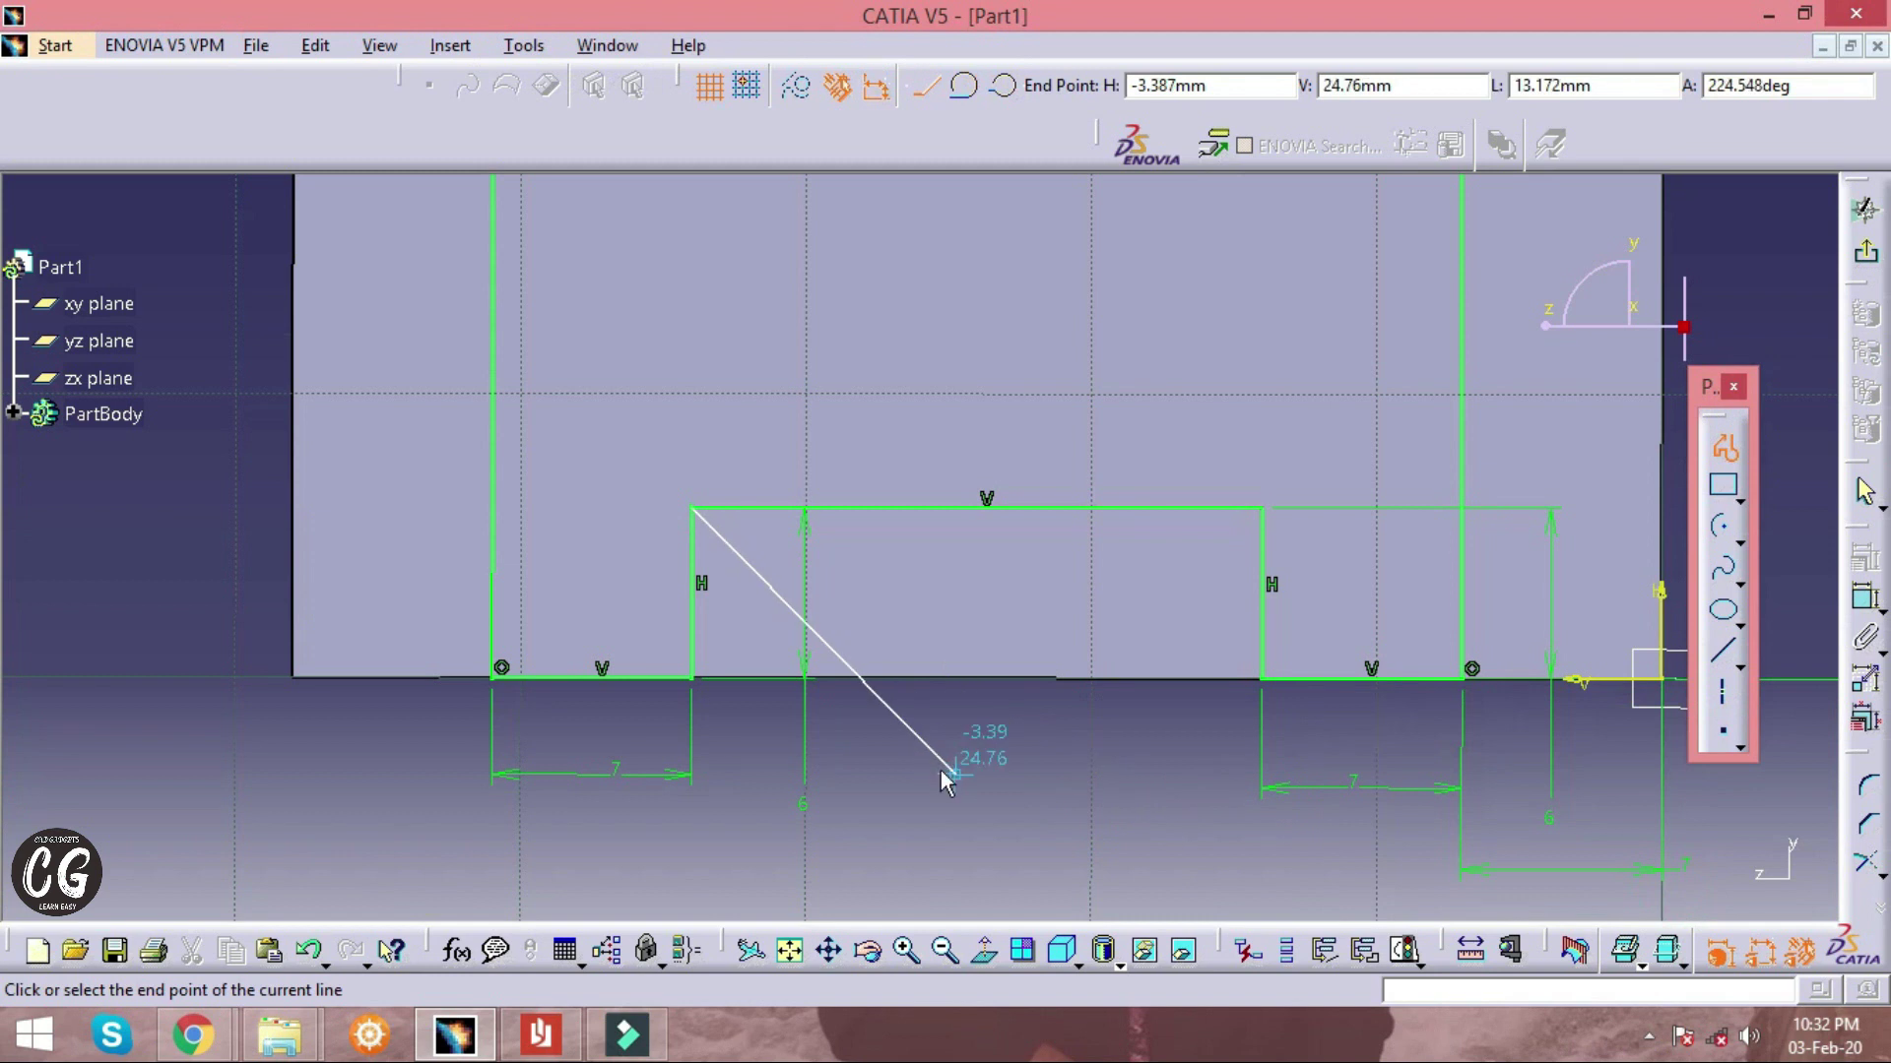
left_click(1725, 453)
Delete the duplicate 6 mm dimension and view the reference drawing
left_click(1066, 793)
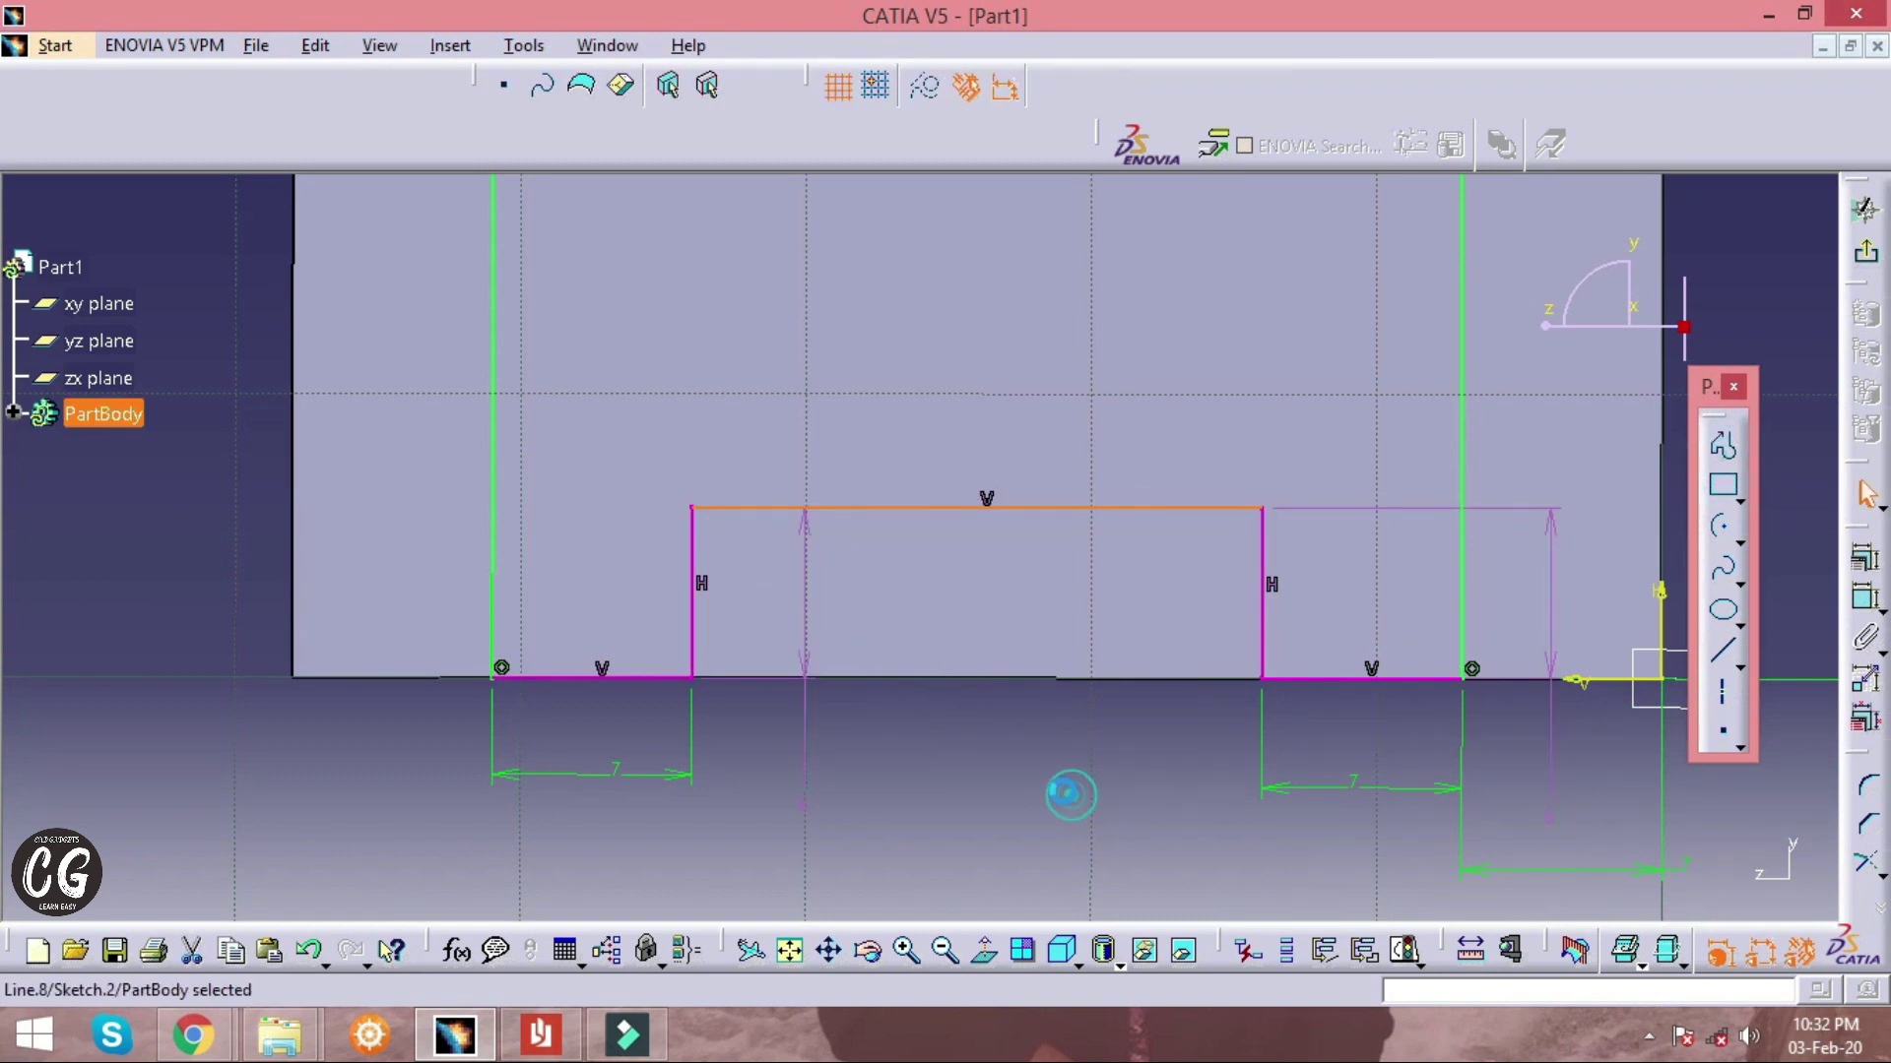
middle_click_drag(873, 754, 888, 760)
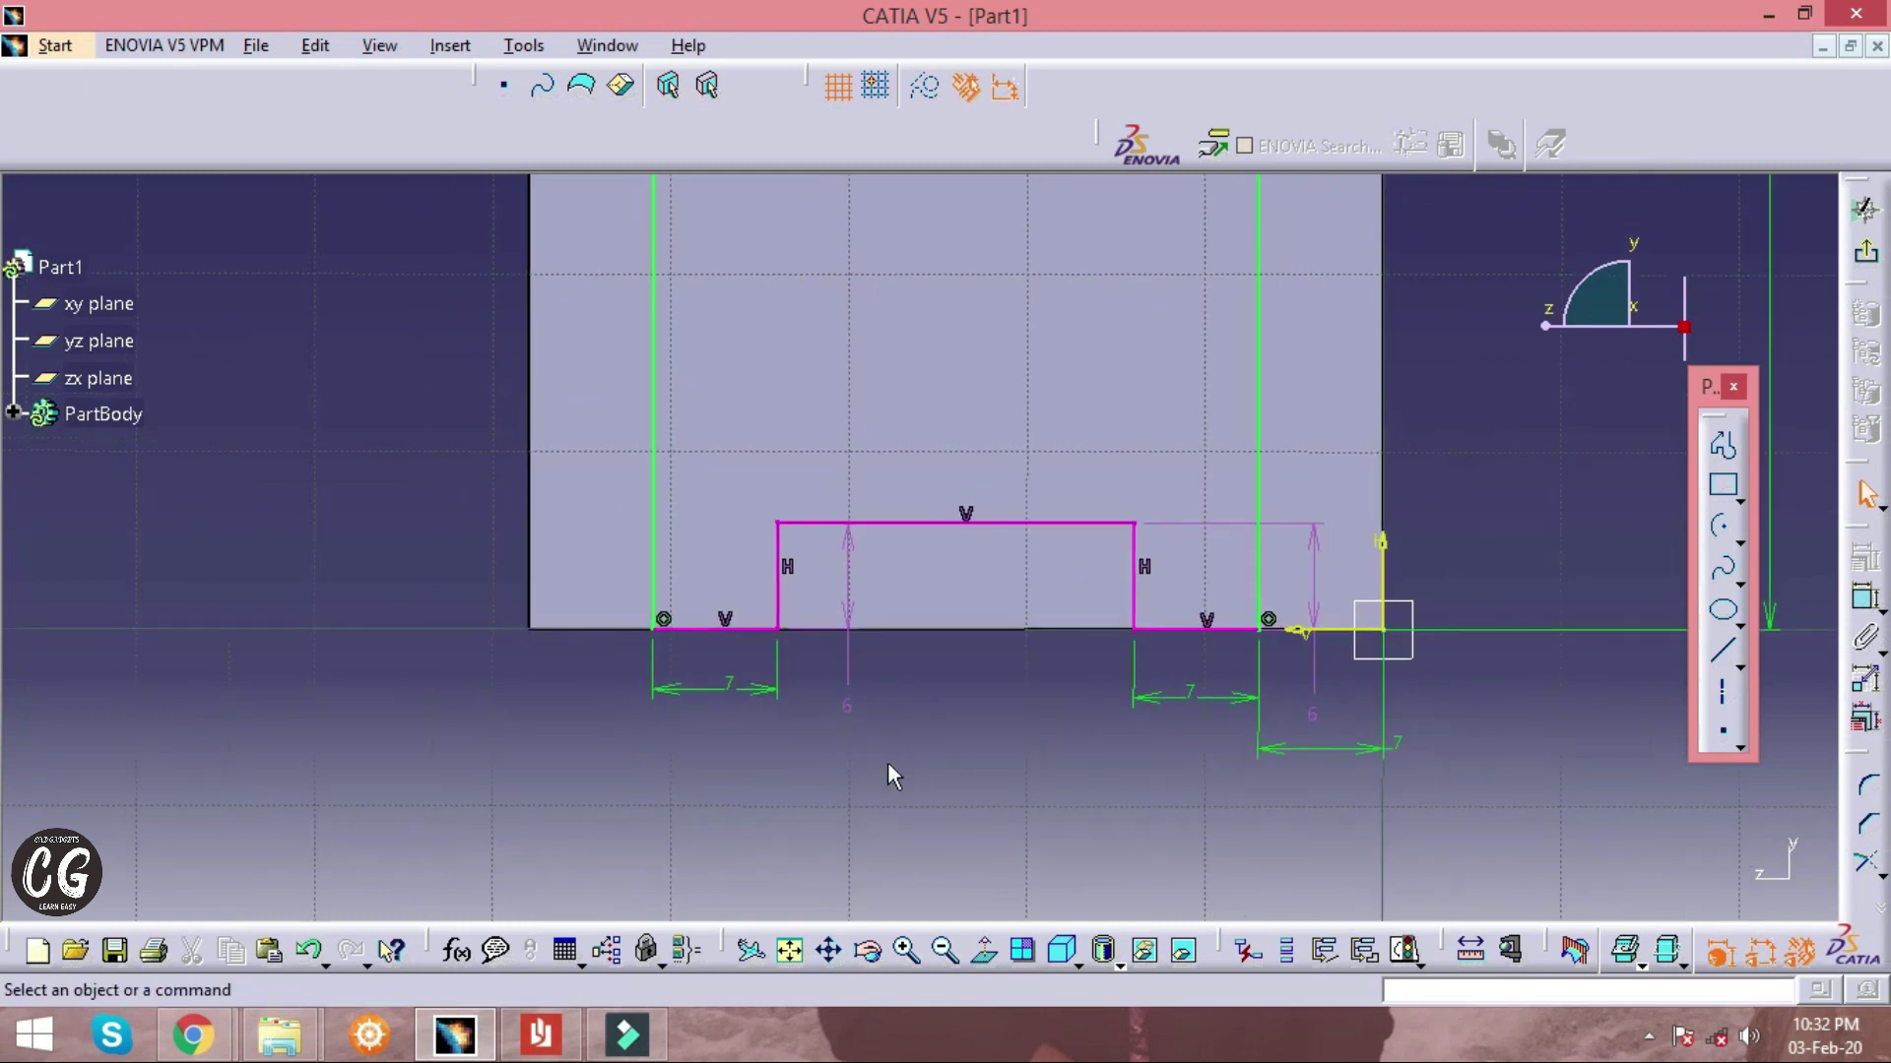
right_click(852, 700)
left_click(898, 632)
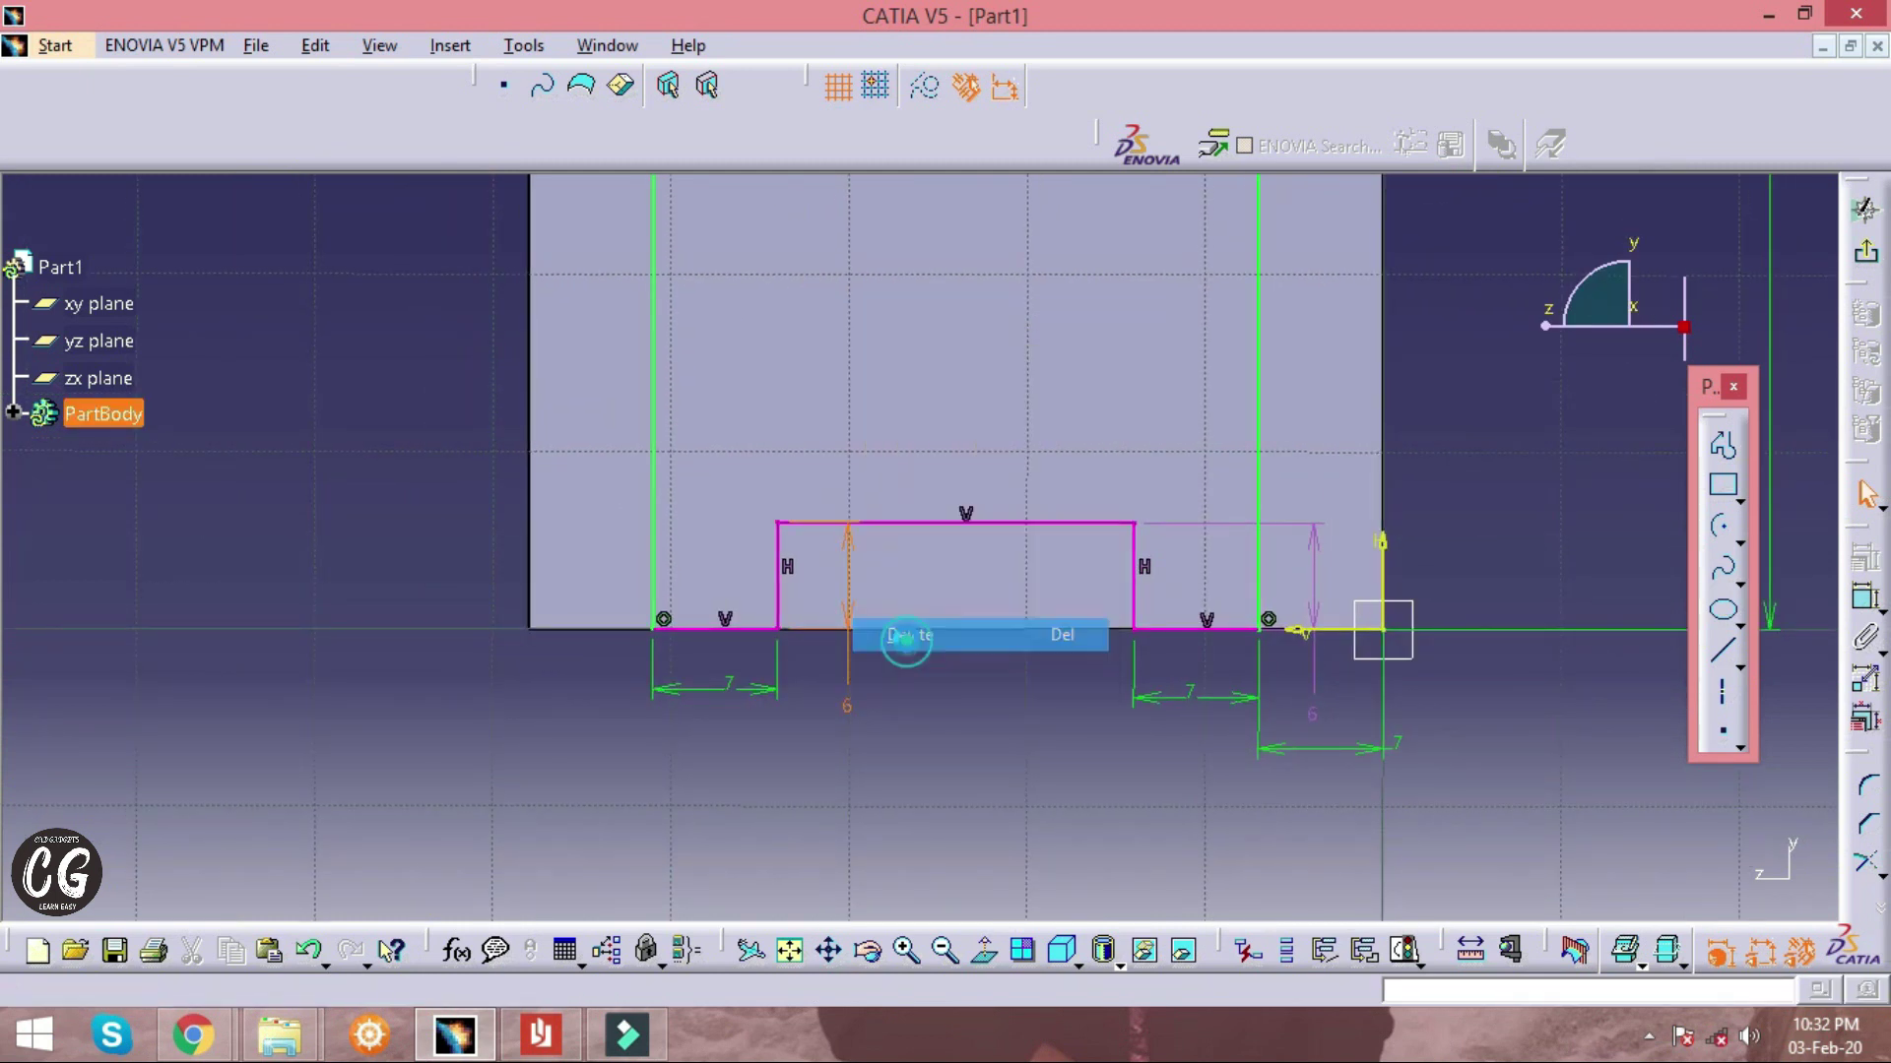
mouse_move(907, 731)
middle_mouse_down()
mouse_move(936, 515)
mouse_move(948, 645)
mouse_move(966, 654)
mouse_move(935, 833)
middle_mouse_up()
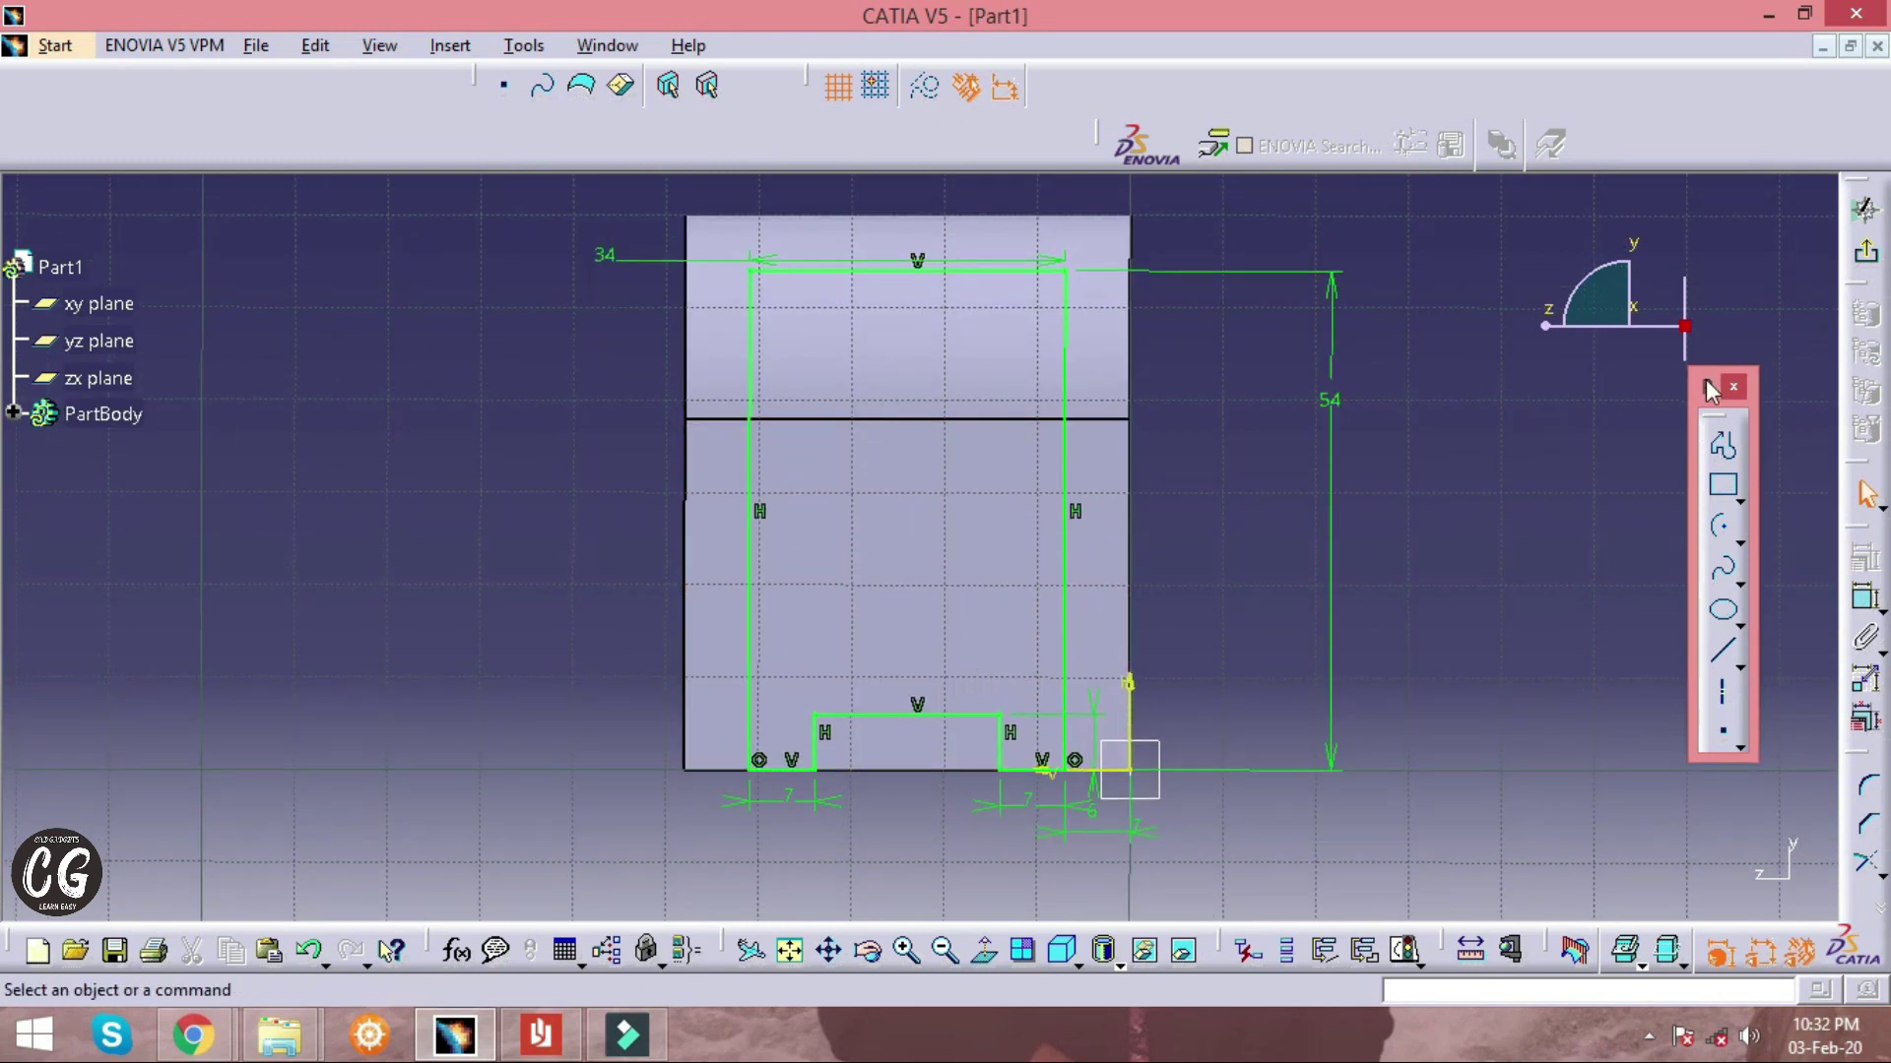
key("alt+Tab")
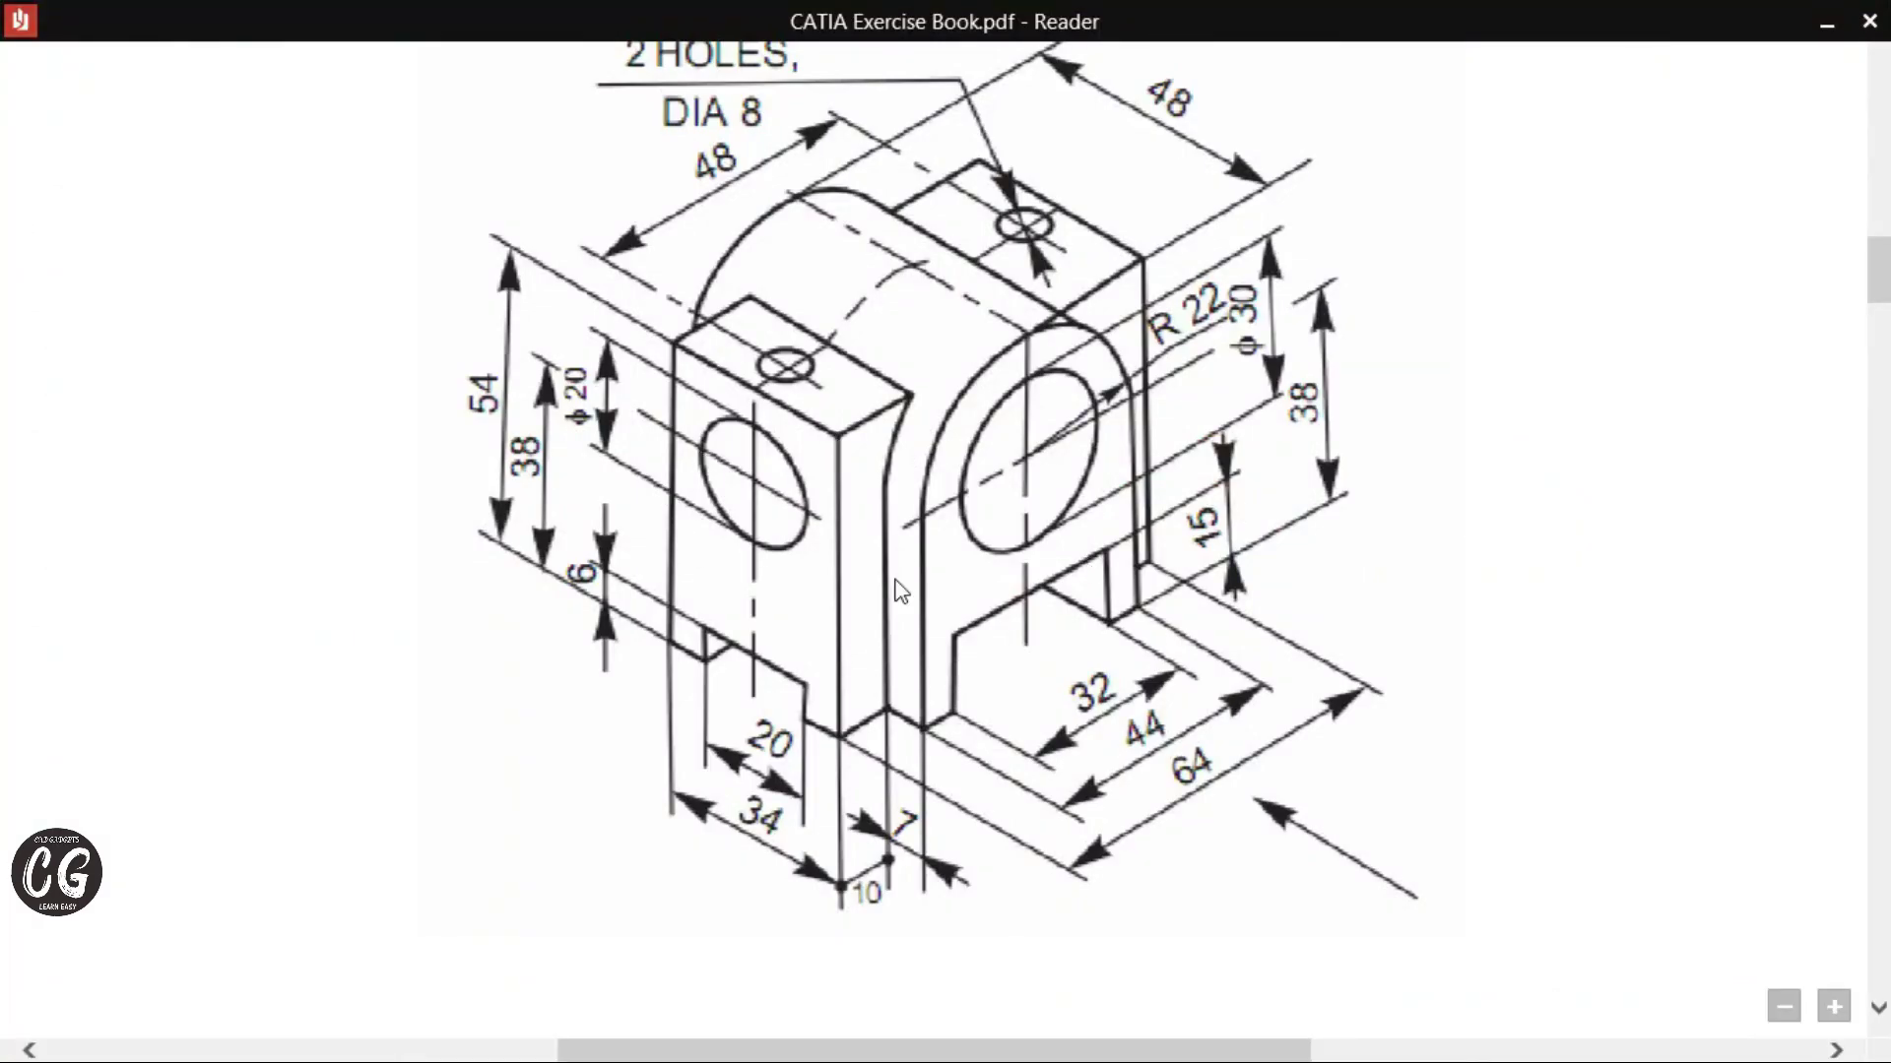
Exit the sketcher so Sketch.2 sits on Pad.1, after checking the reference drawing
key("alt+Tab")
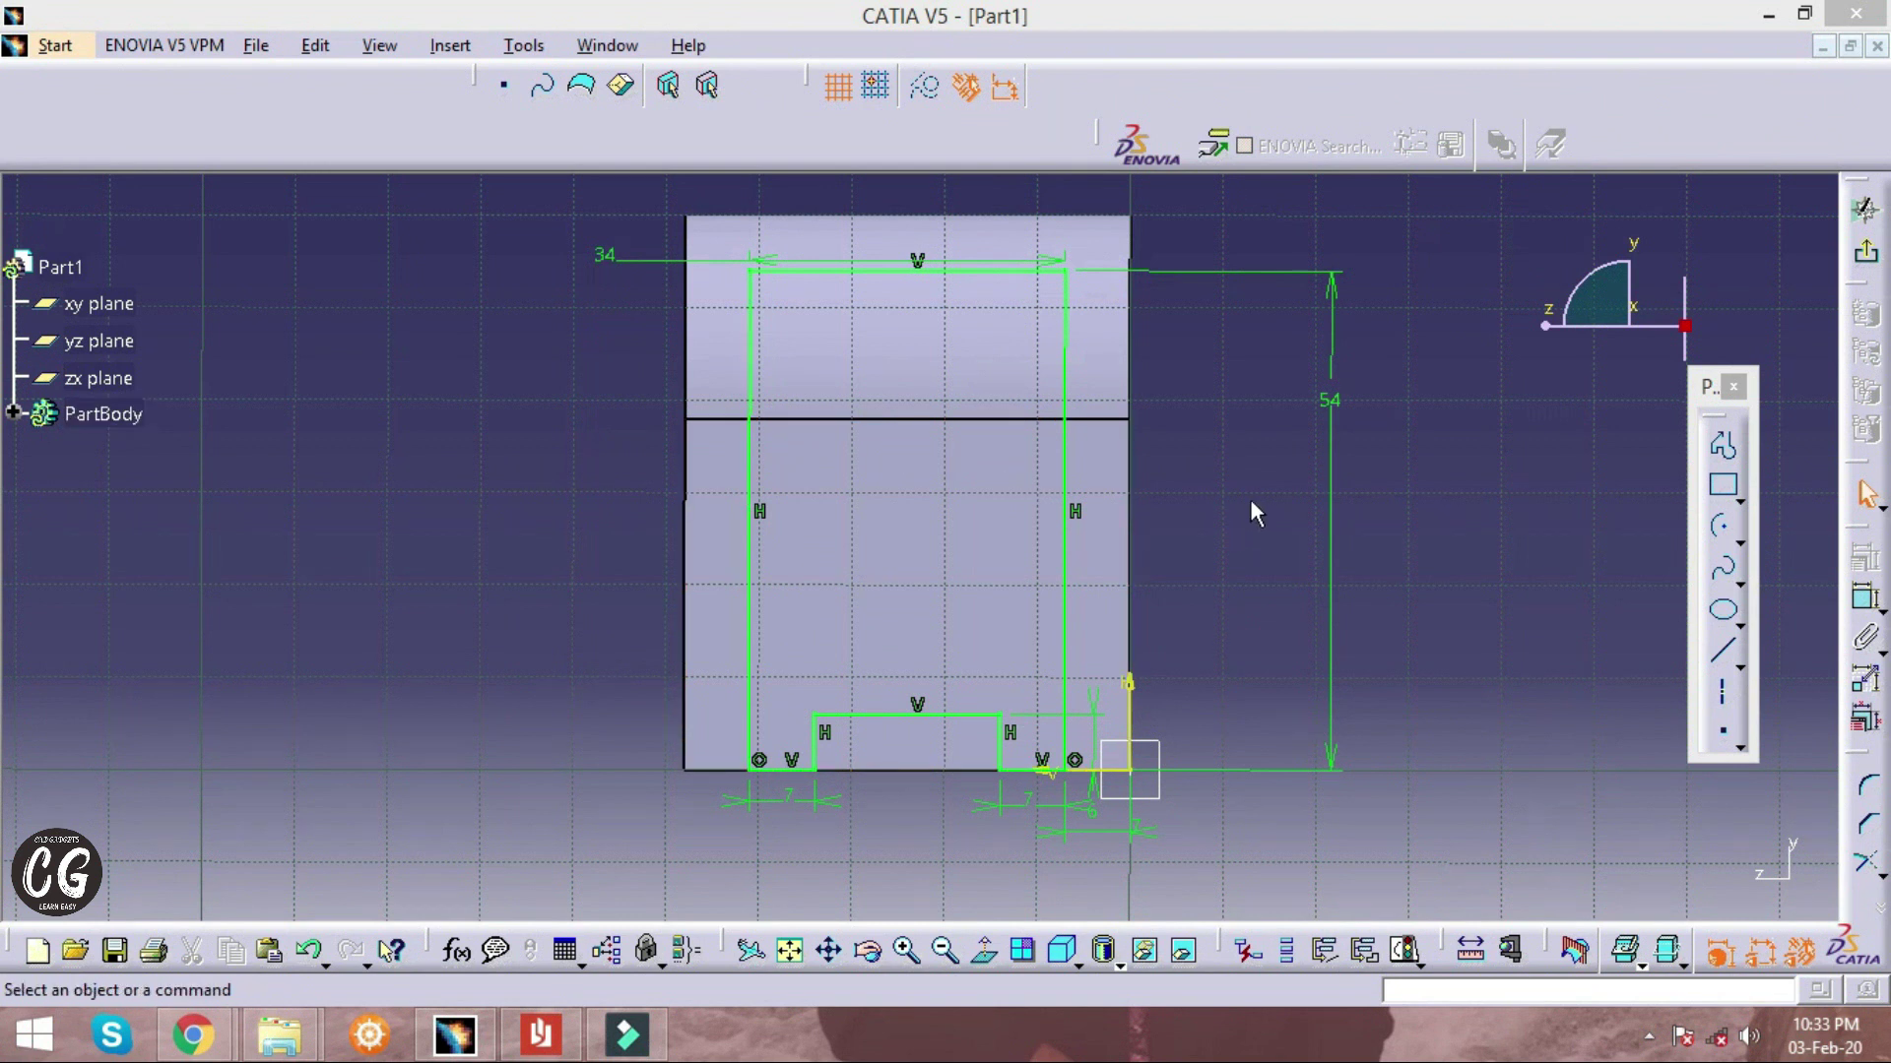
left_click(1864, 254)
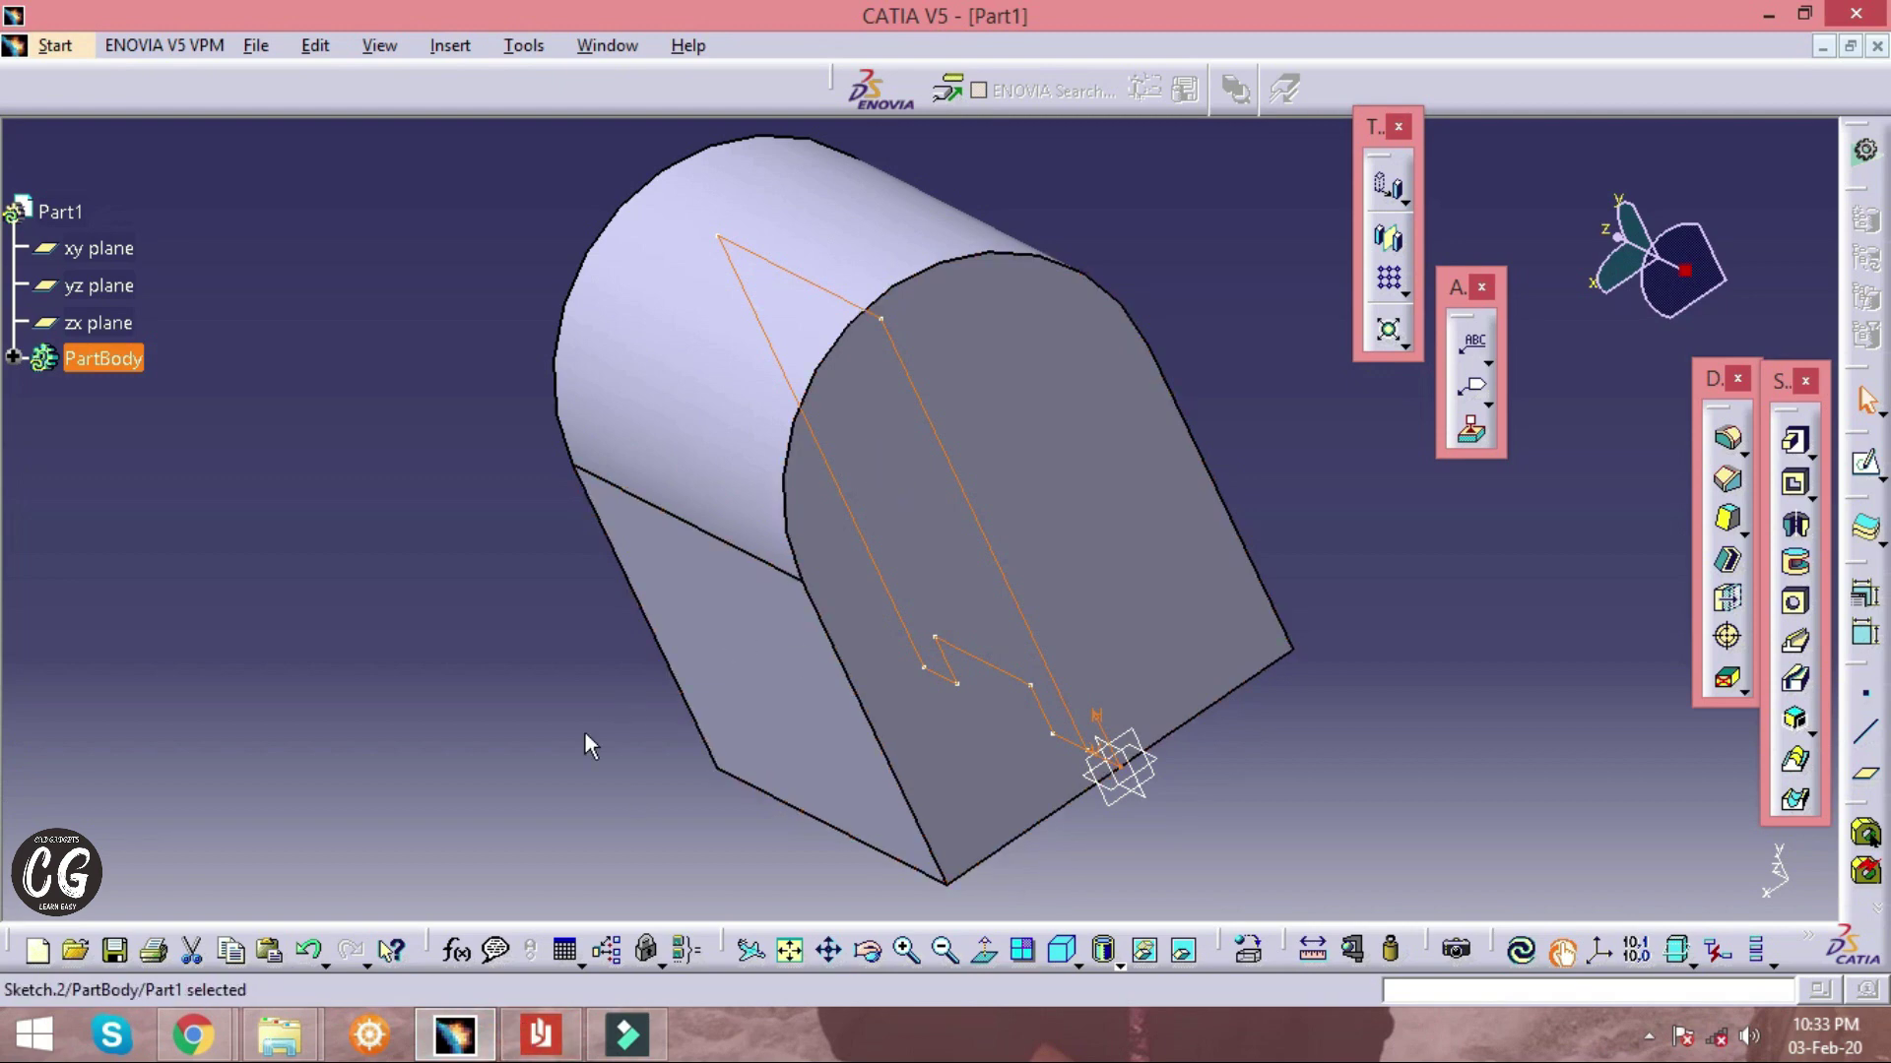
left_click(544, 1032)
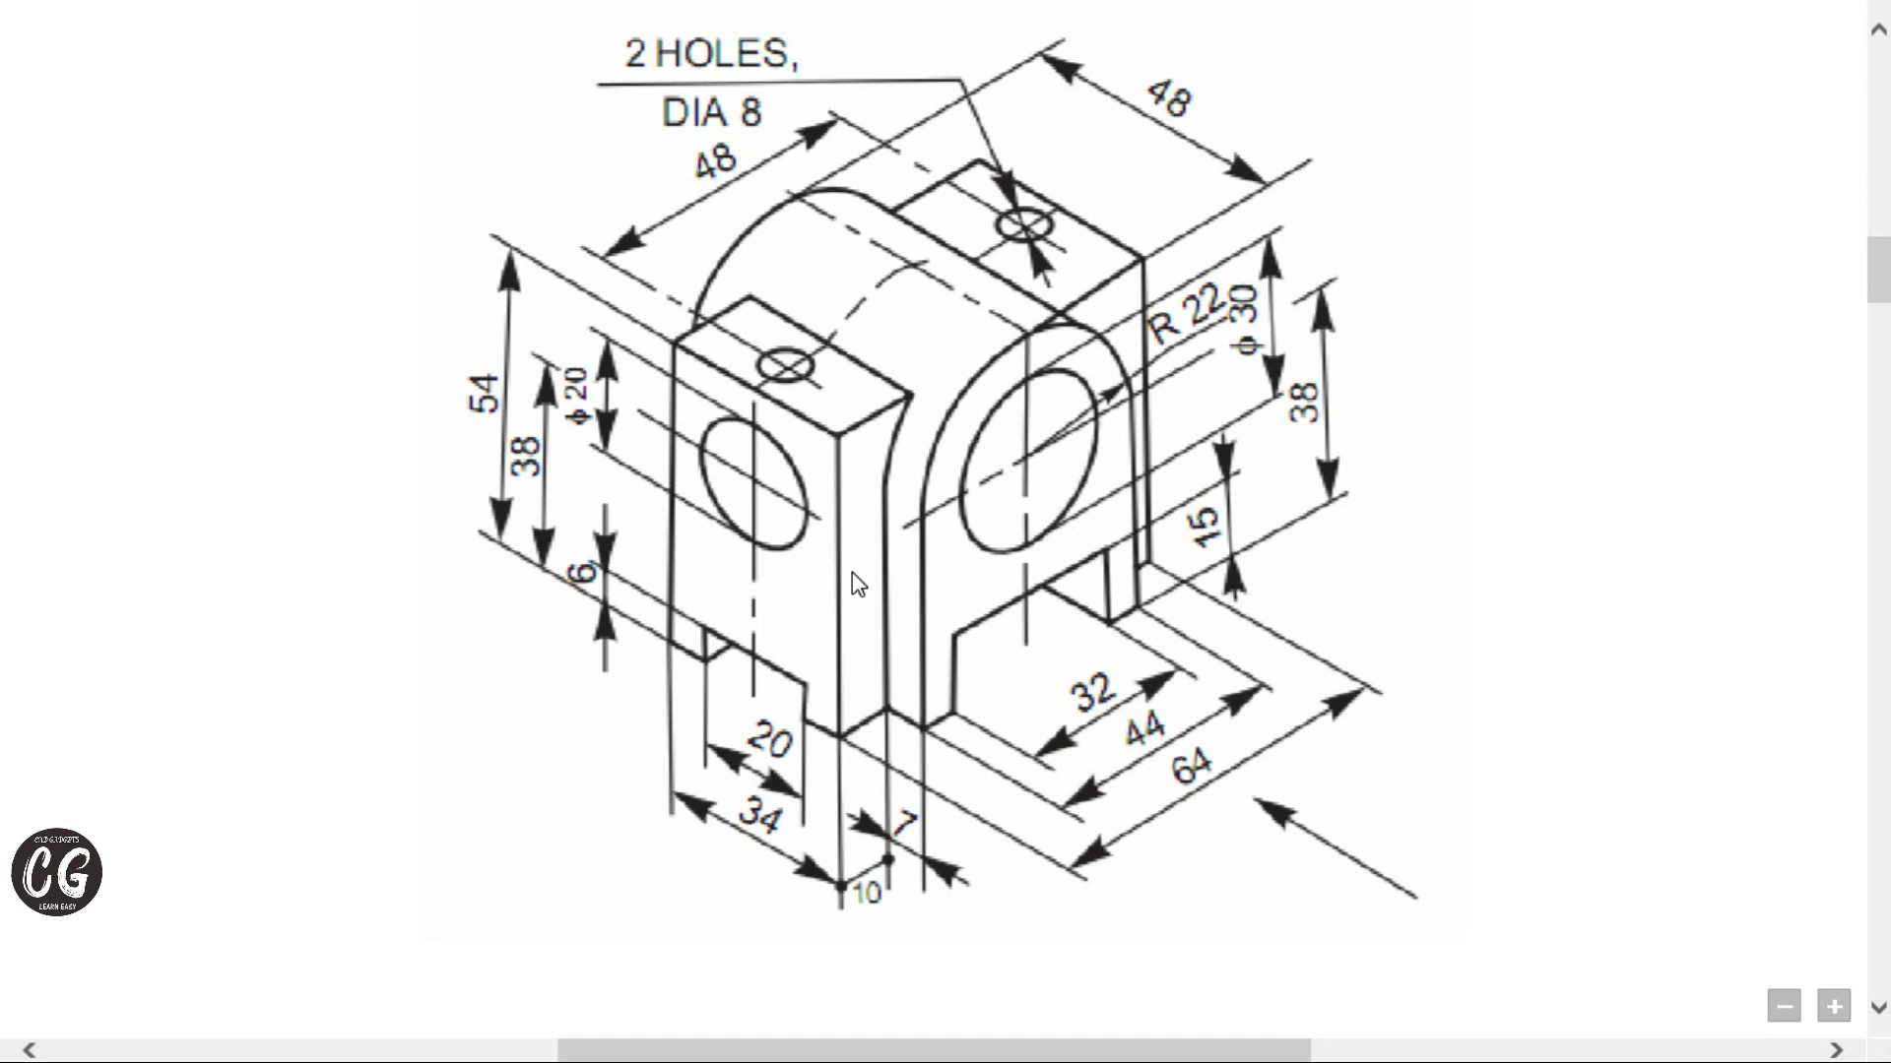
key("alt+Tab")
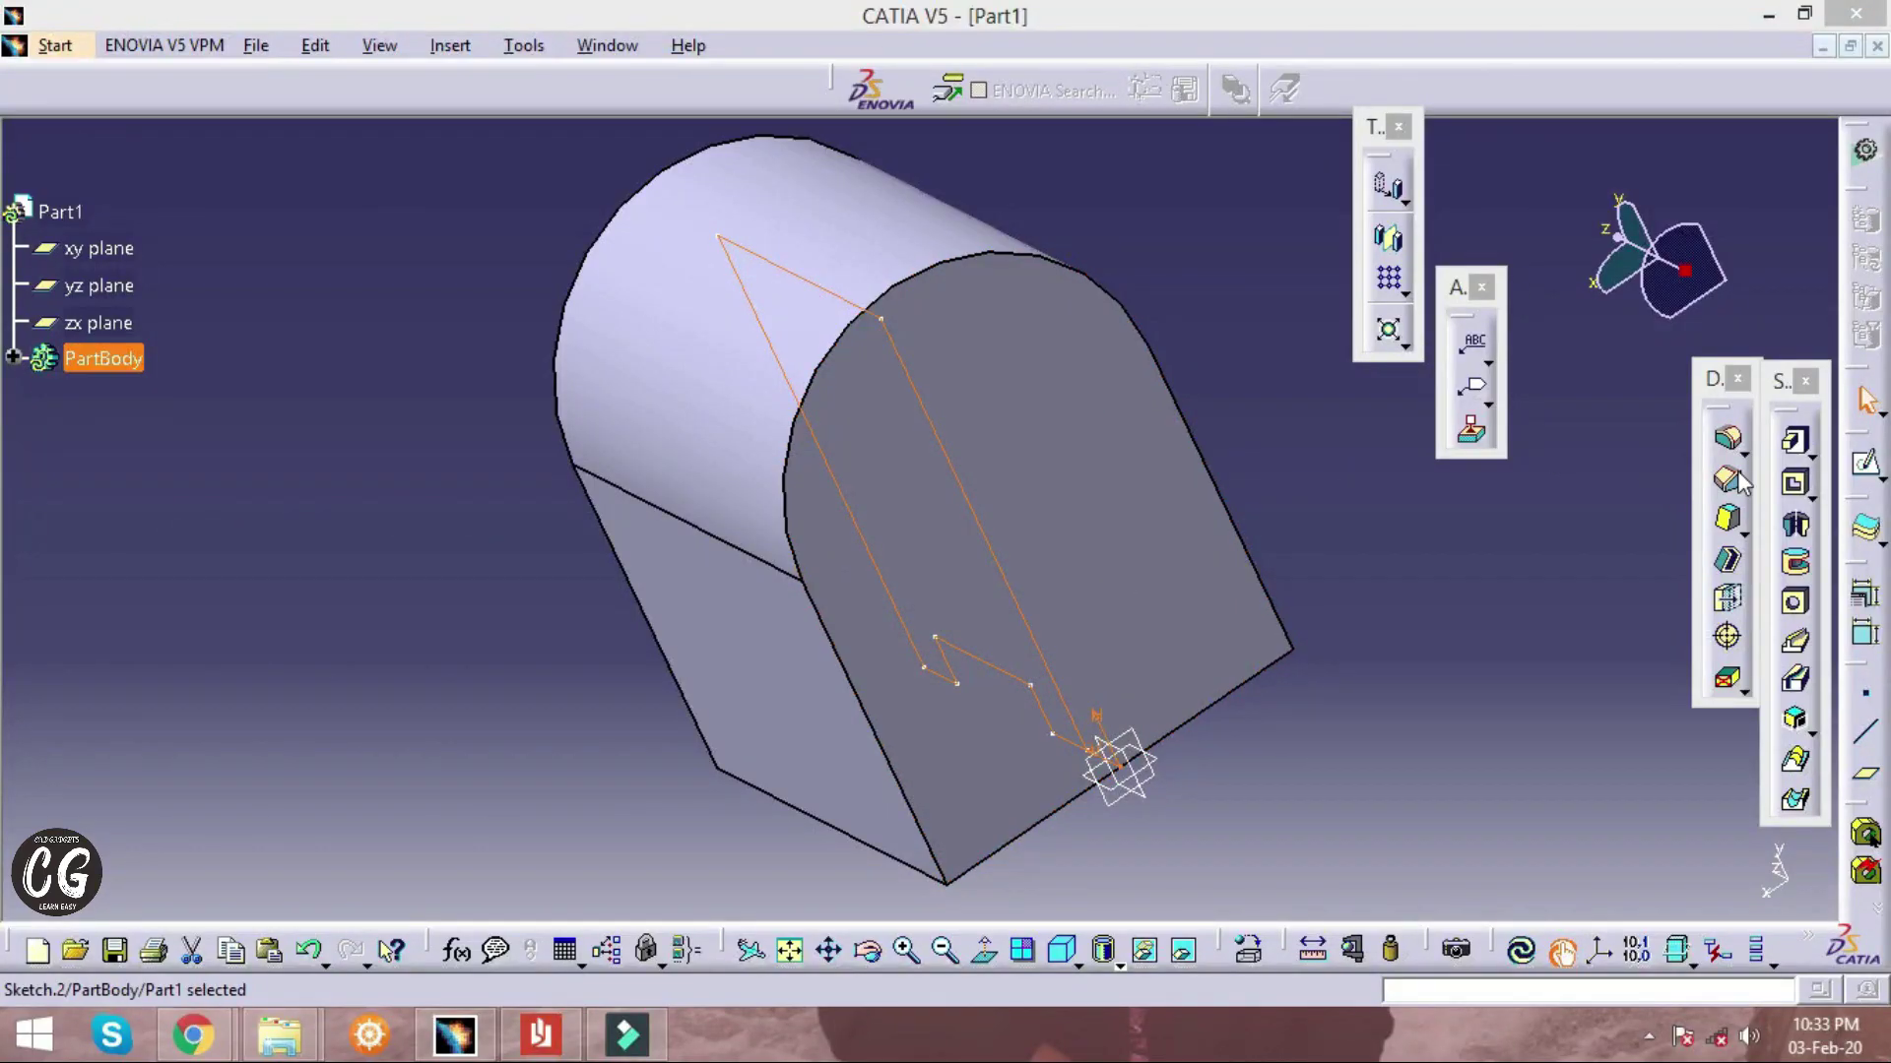
Pad Sketch.2 to 32 mm with mirrored extent
left_click(1797, 445)
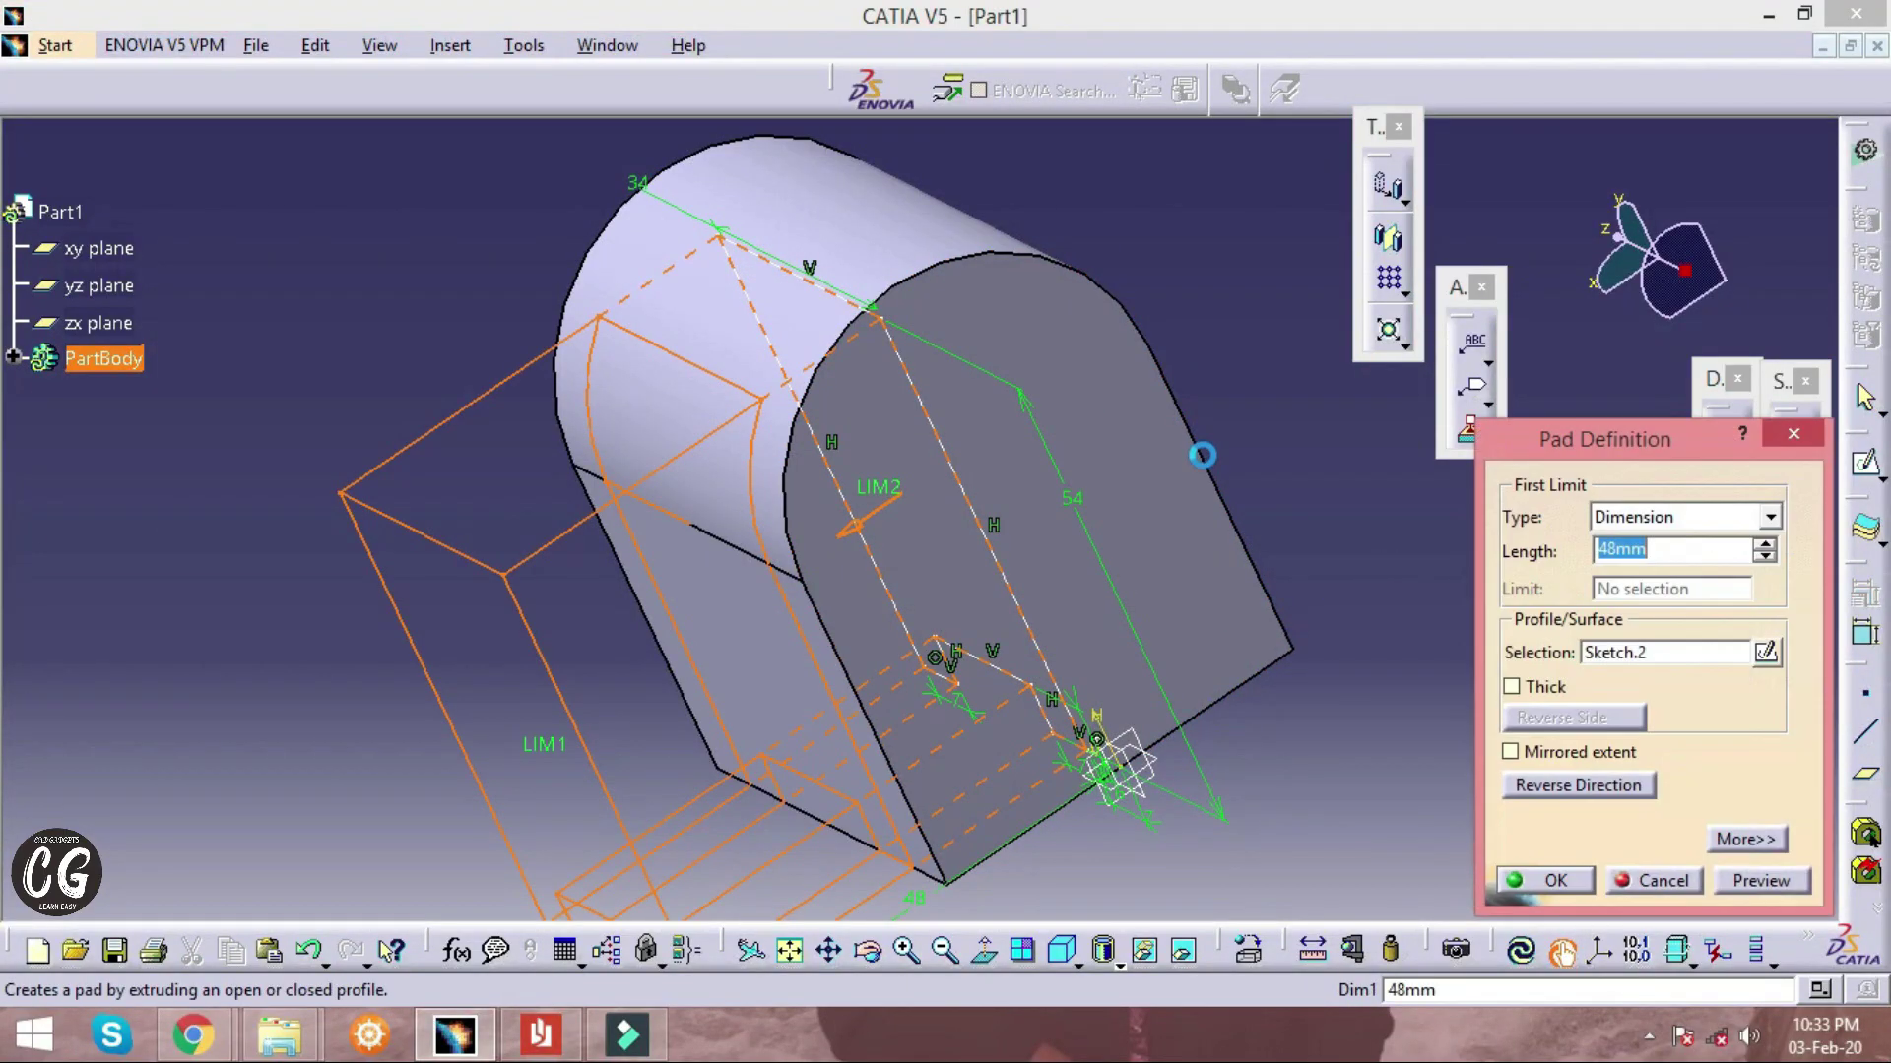
type("32")
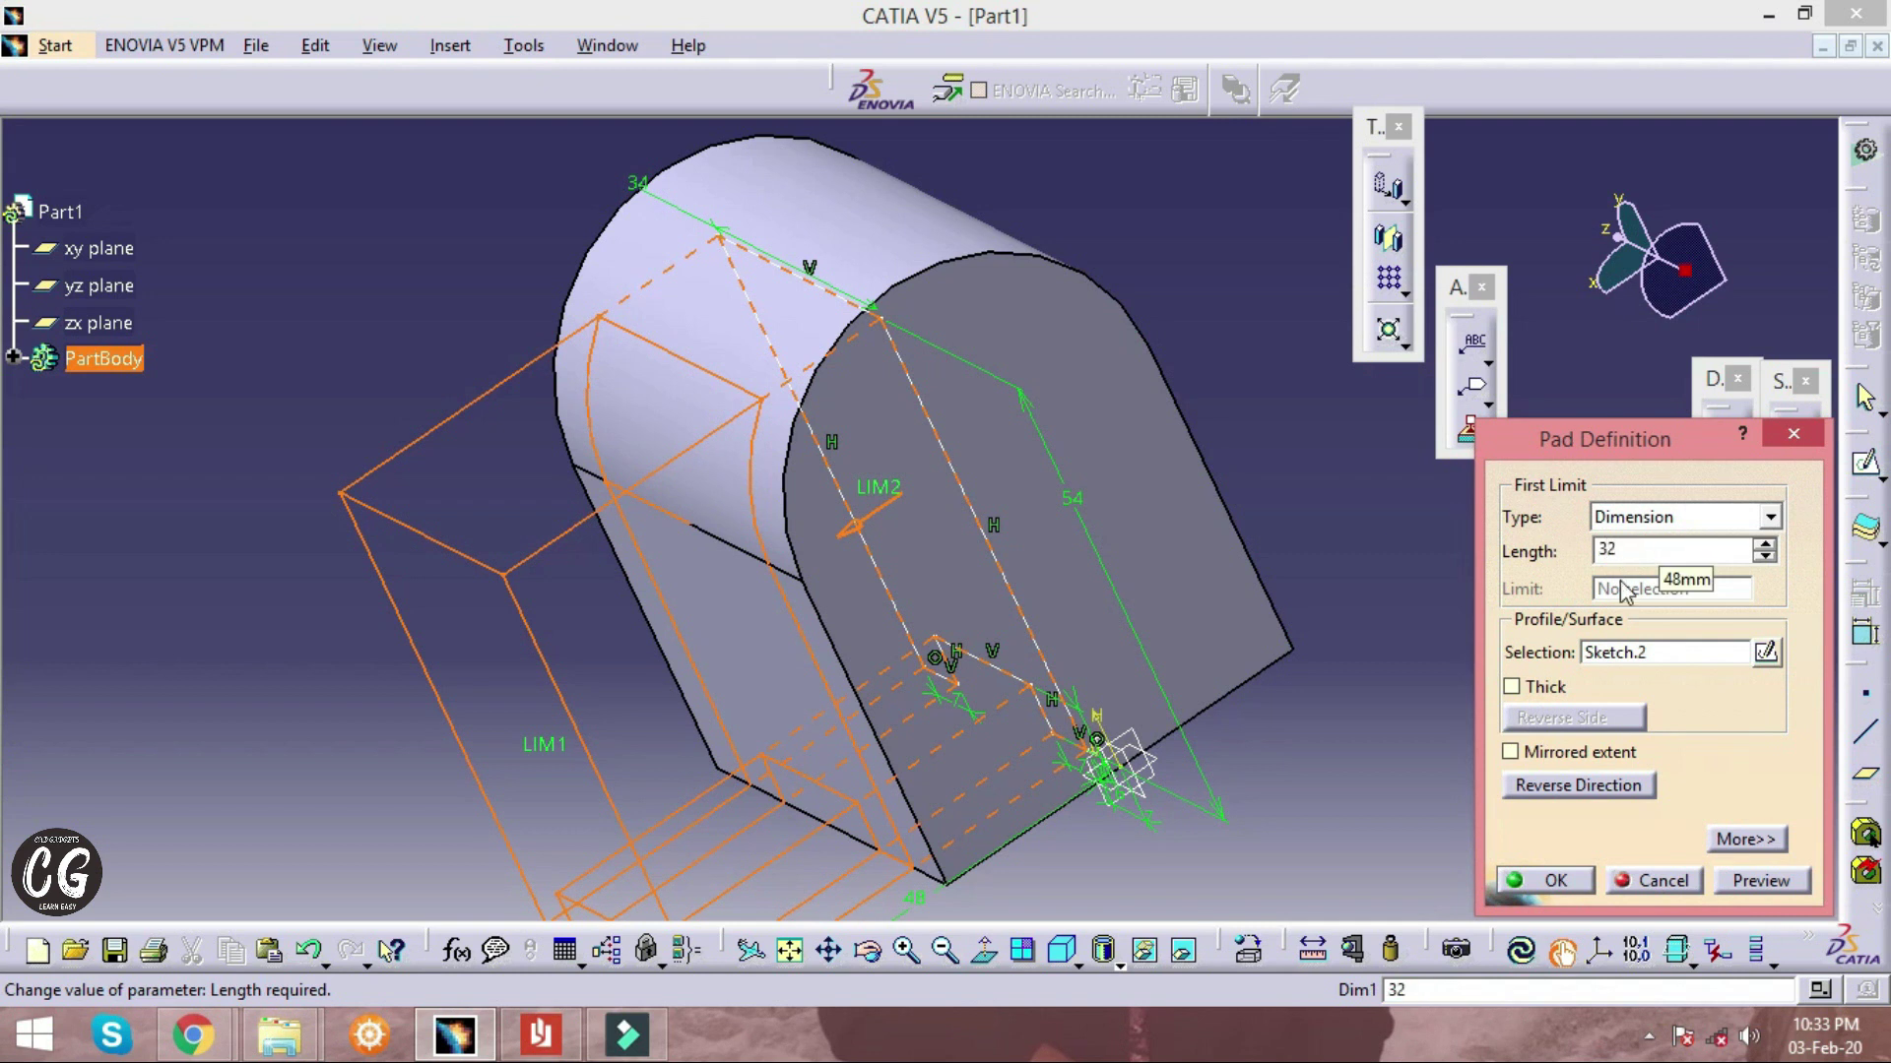
left_click(1511, 752)
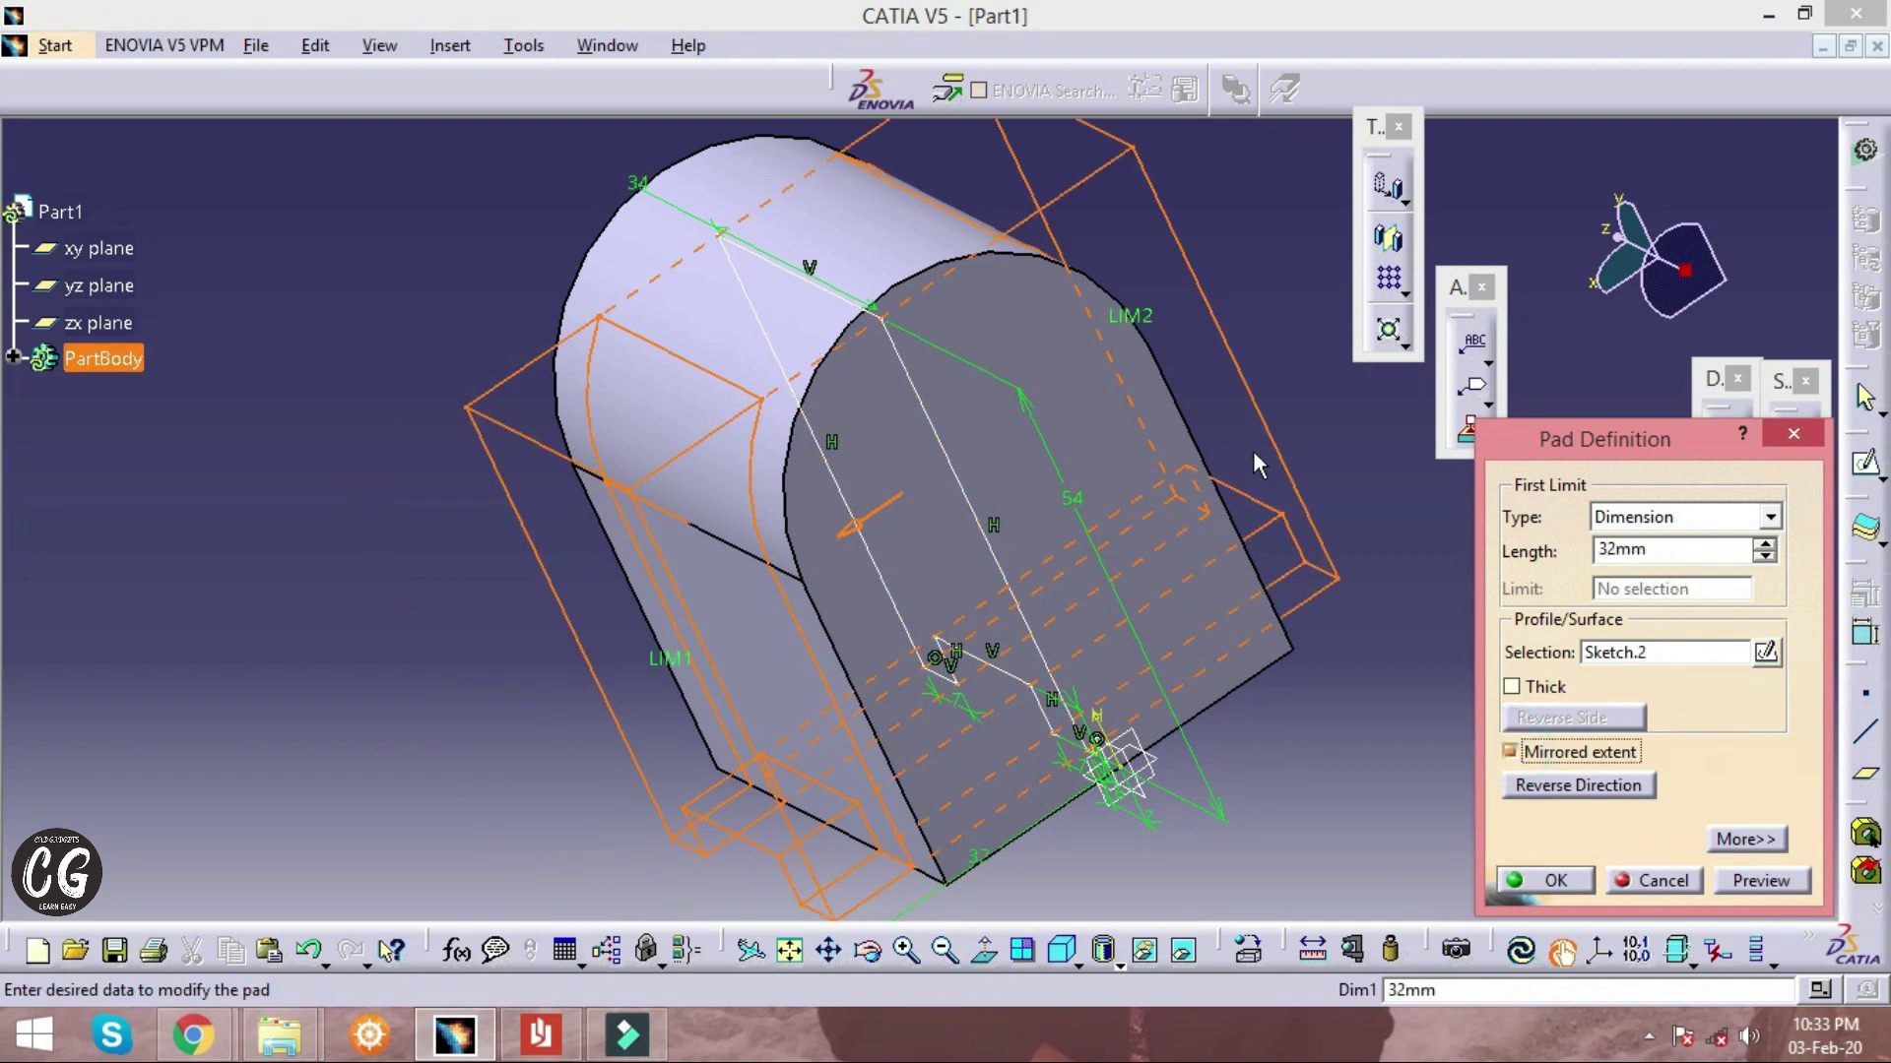
left_click(1556, 881)
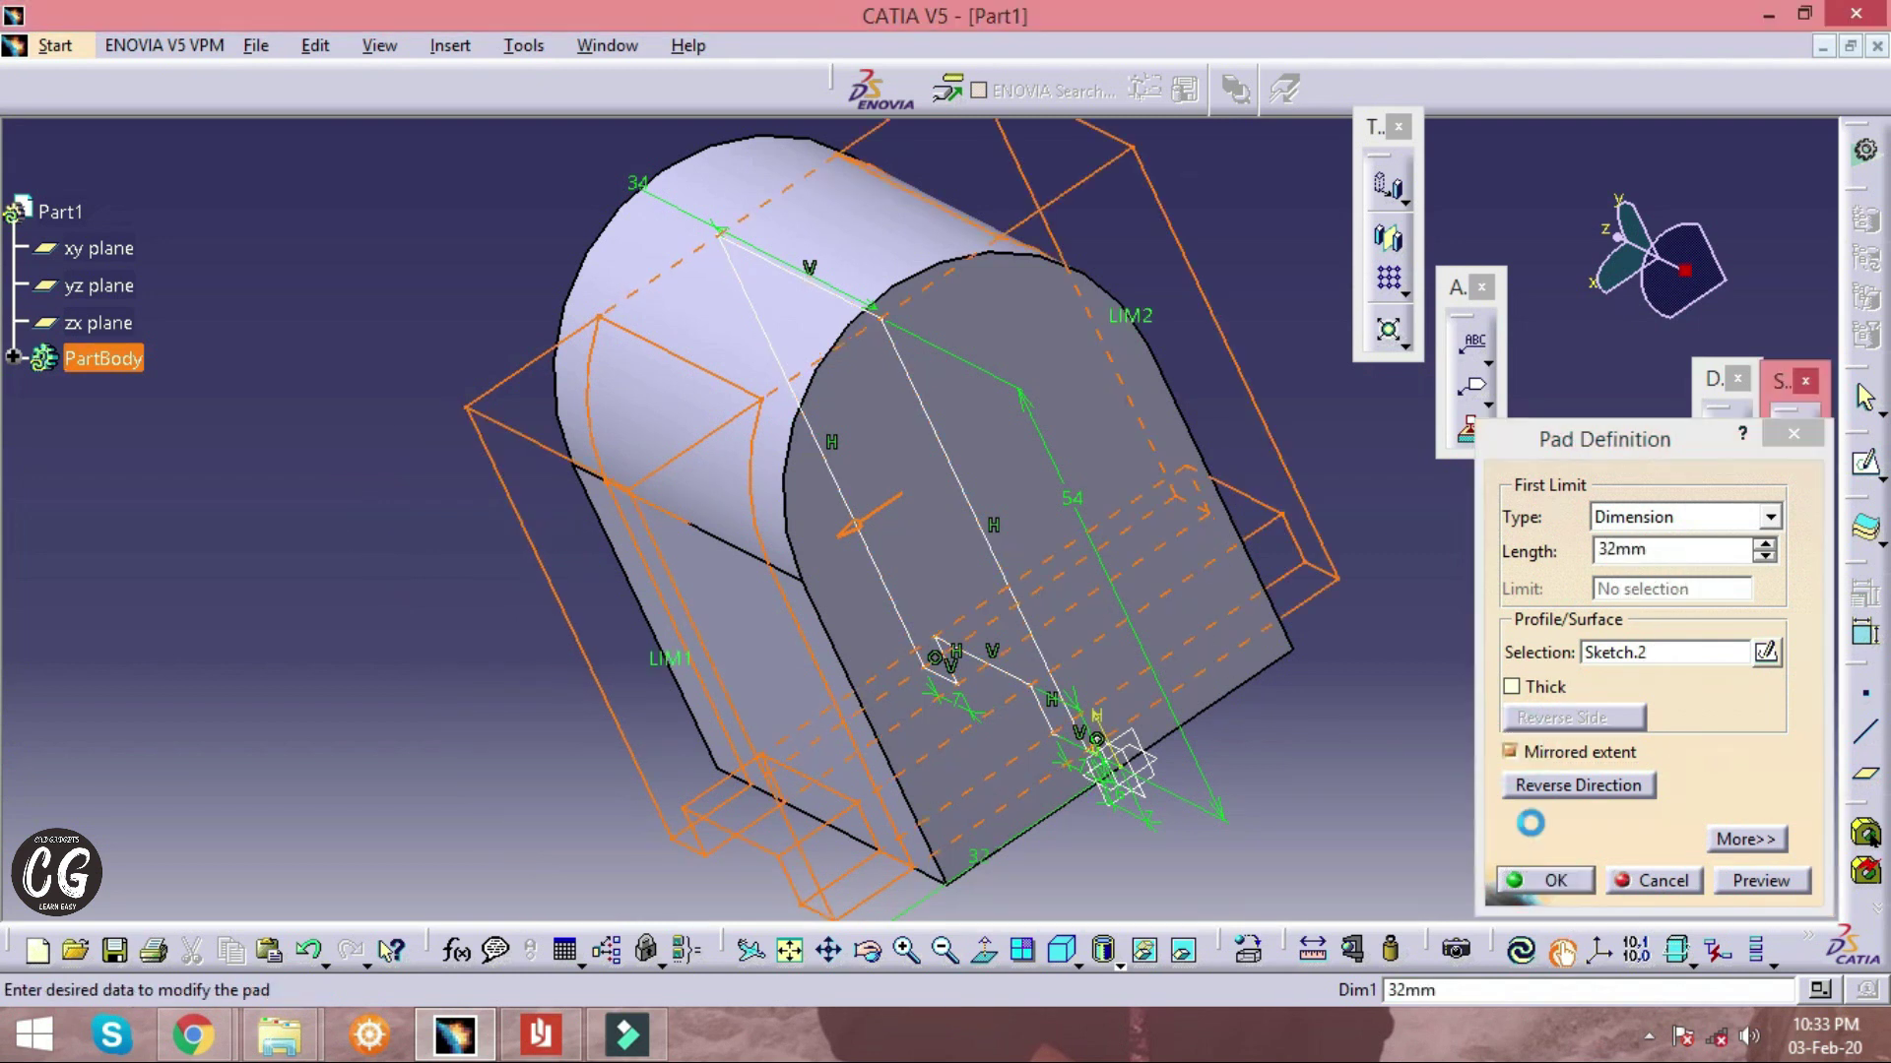
middle_click_drag(1073, 623, 743, 541)
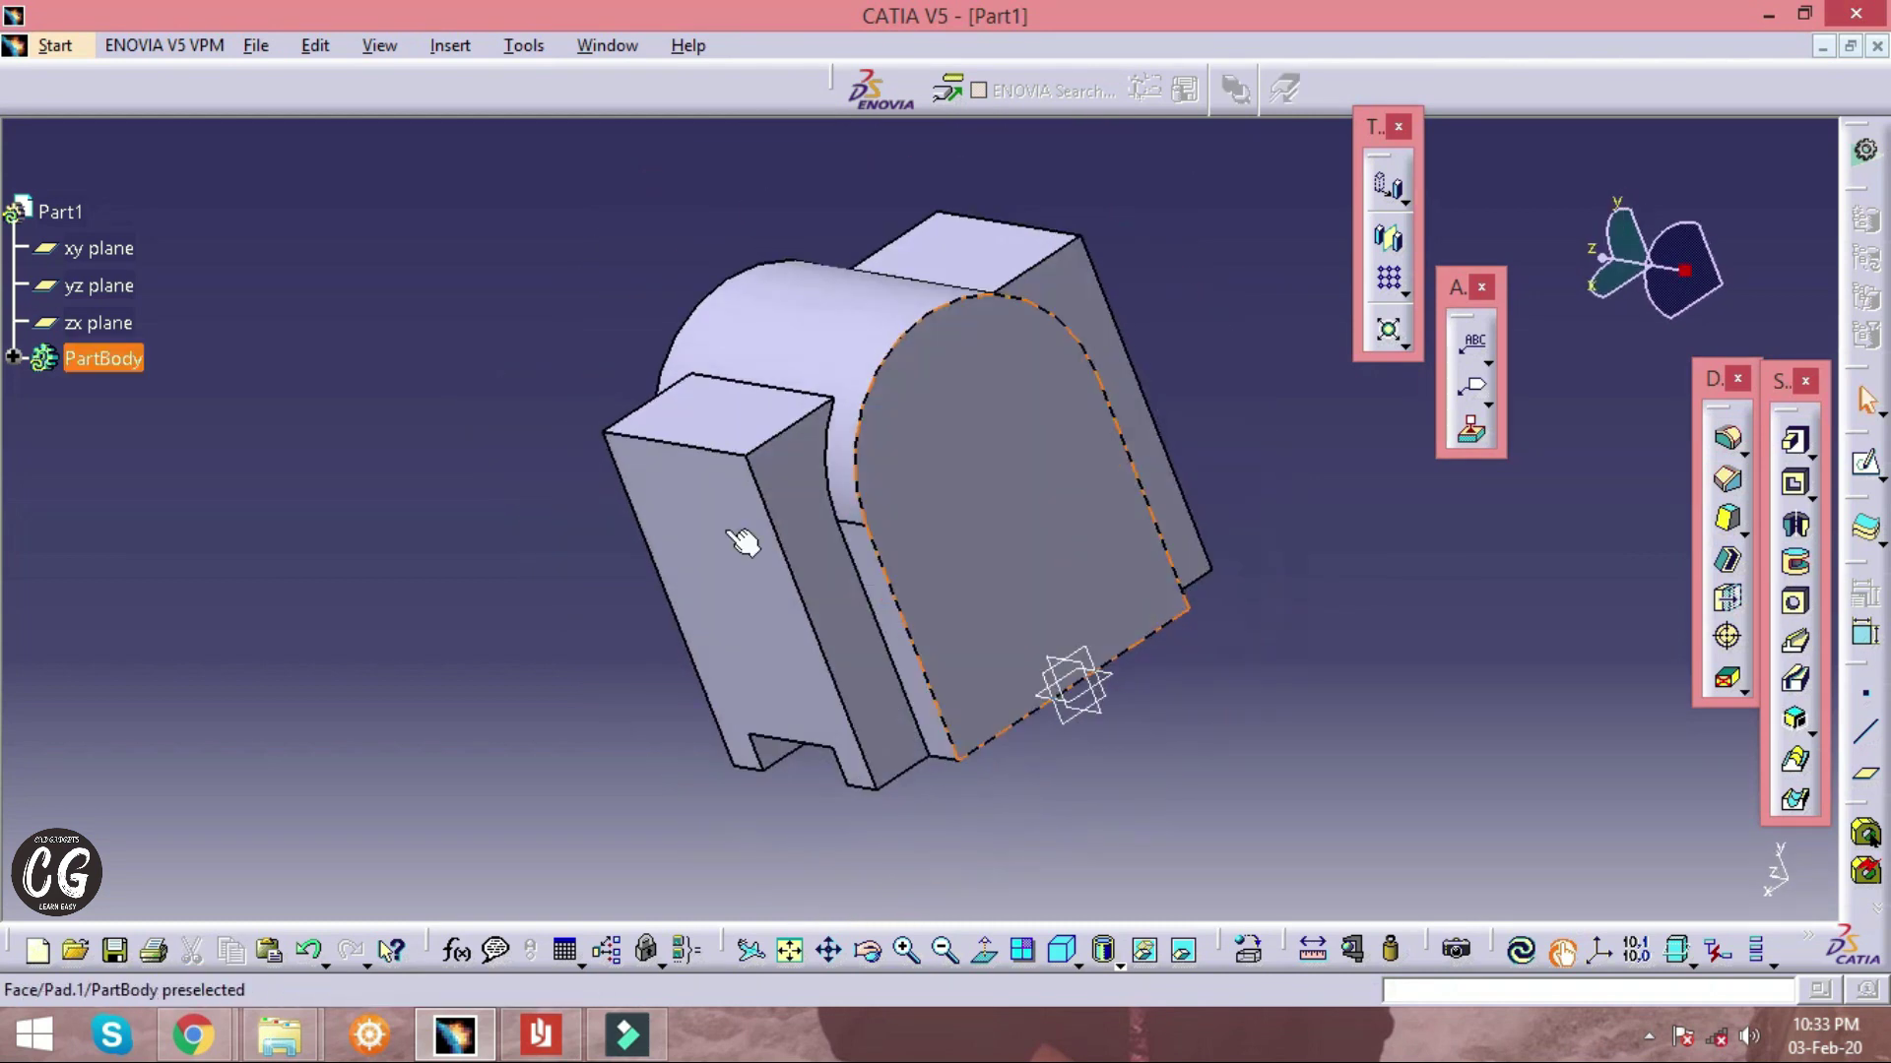